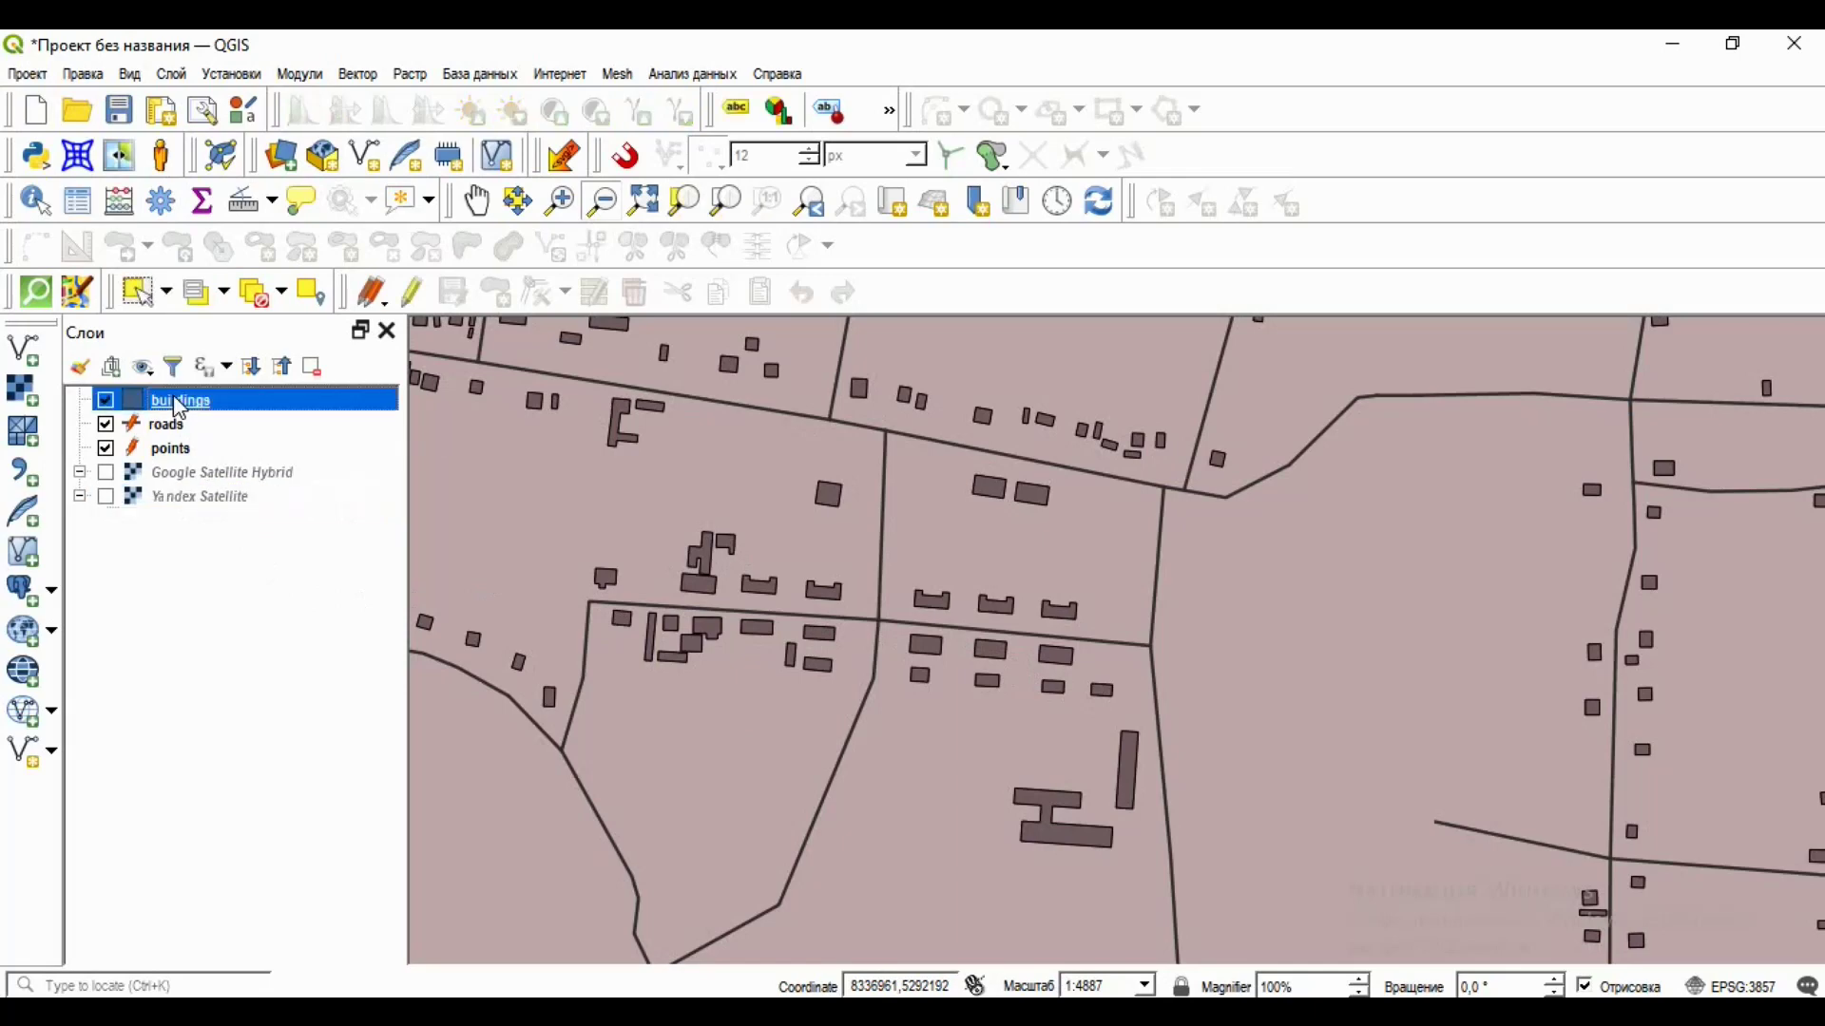
# Zoom in on the block of buildings around the H-shaped building and the long building beside it.
pyautogui.click(178, 425)
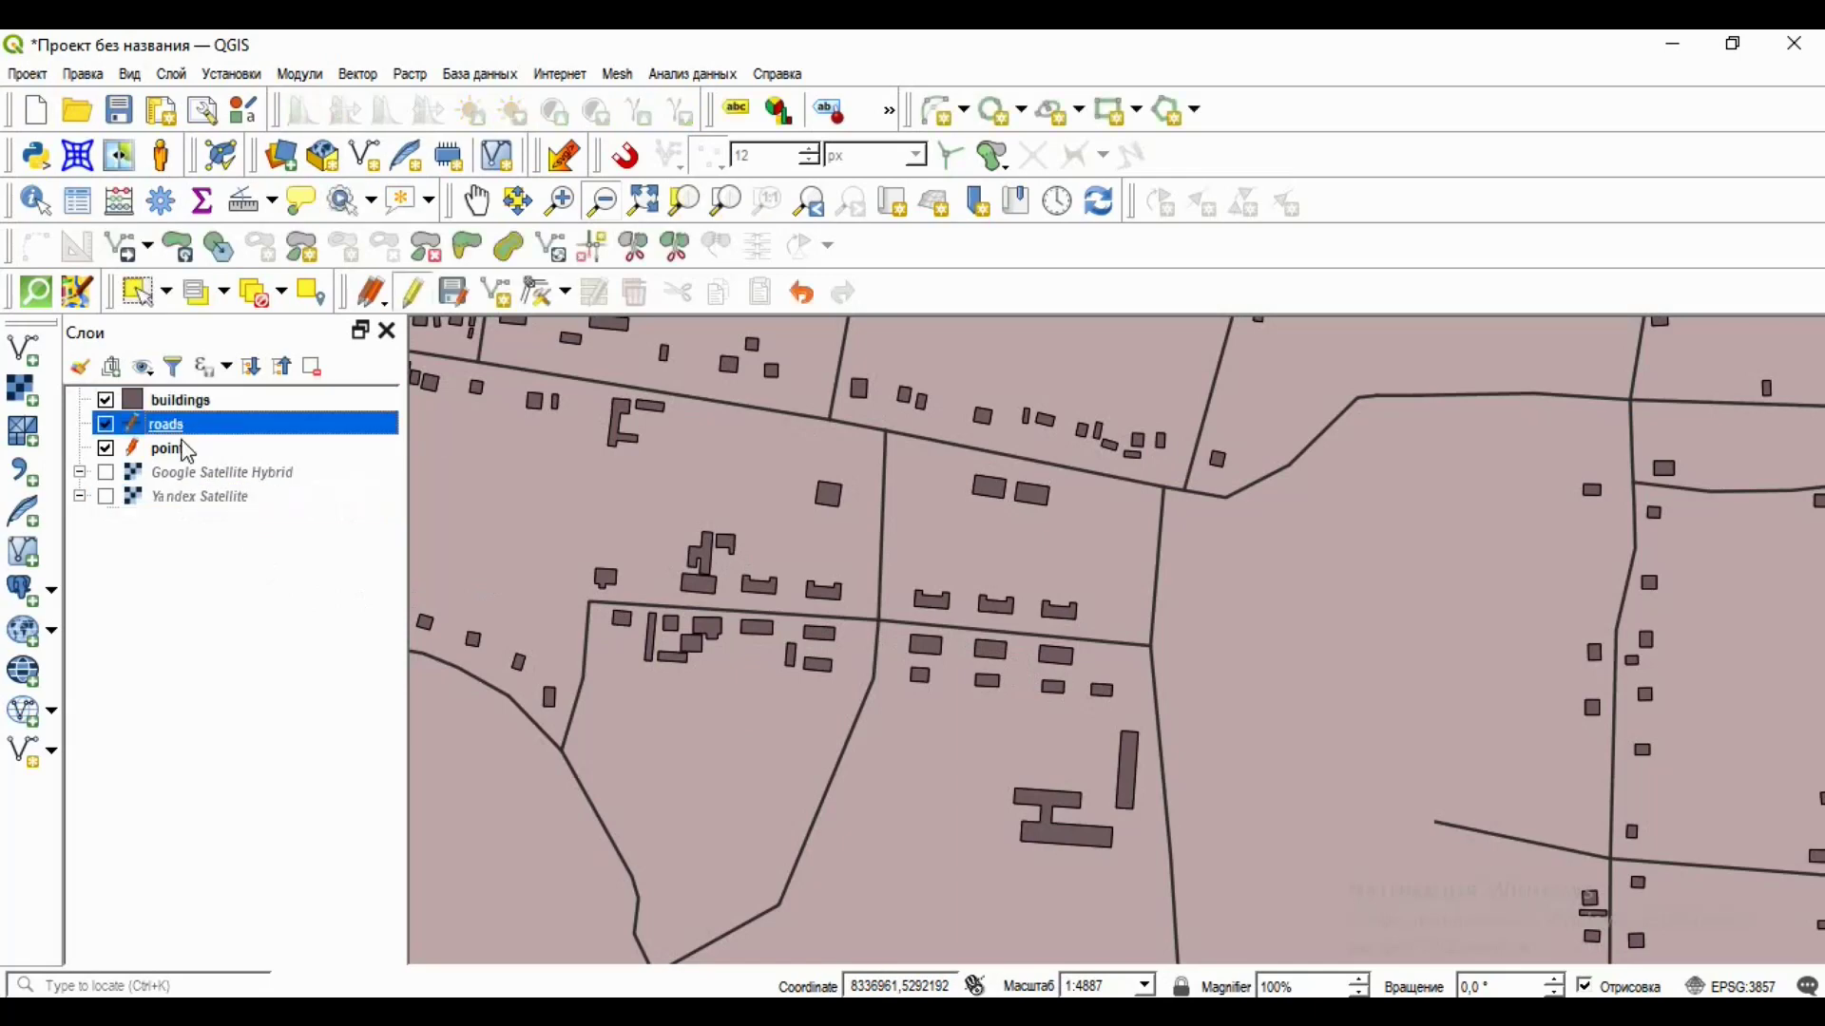
pyautogui.click(181, 454)
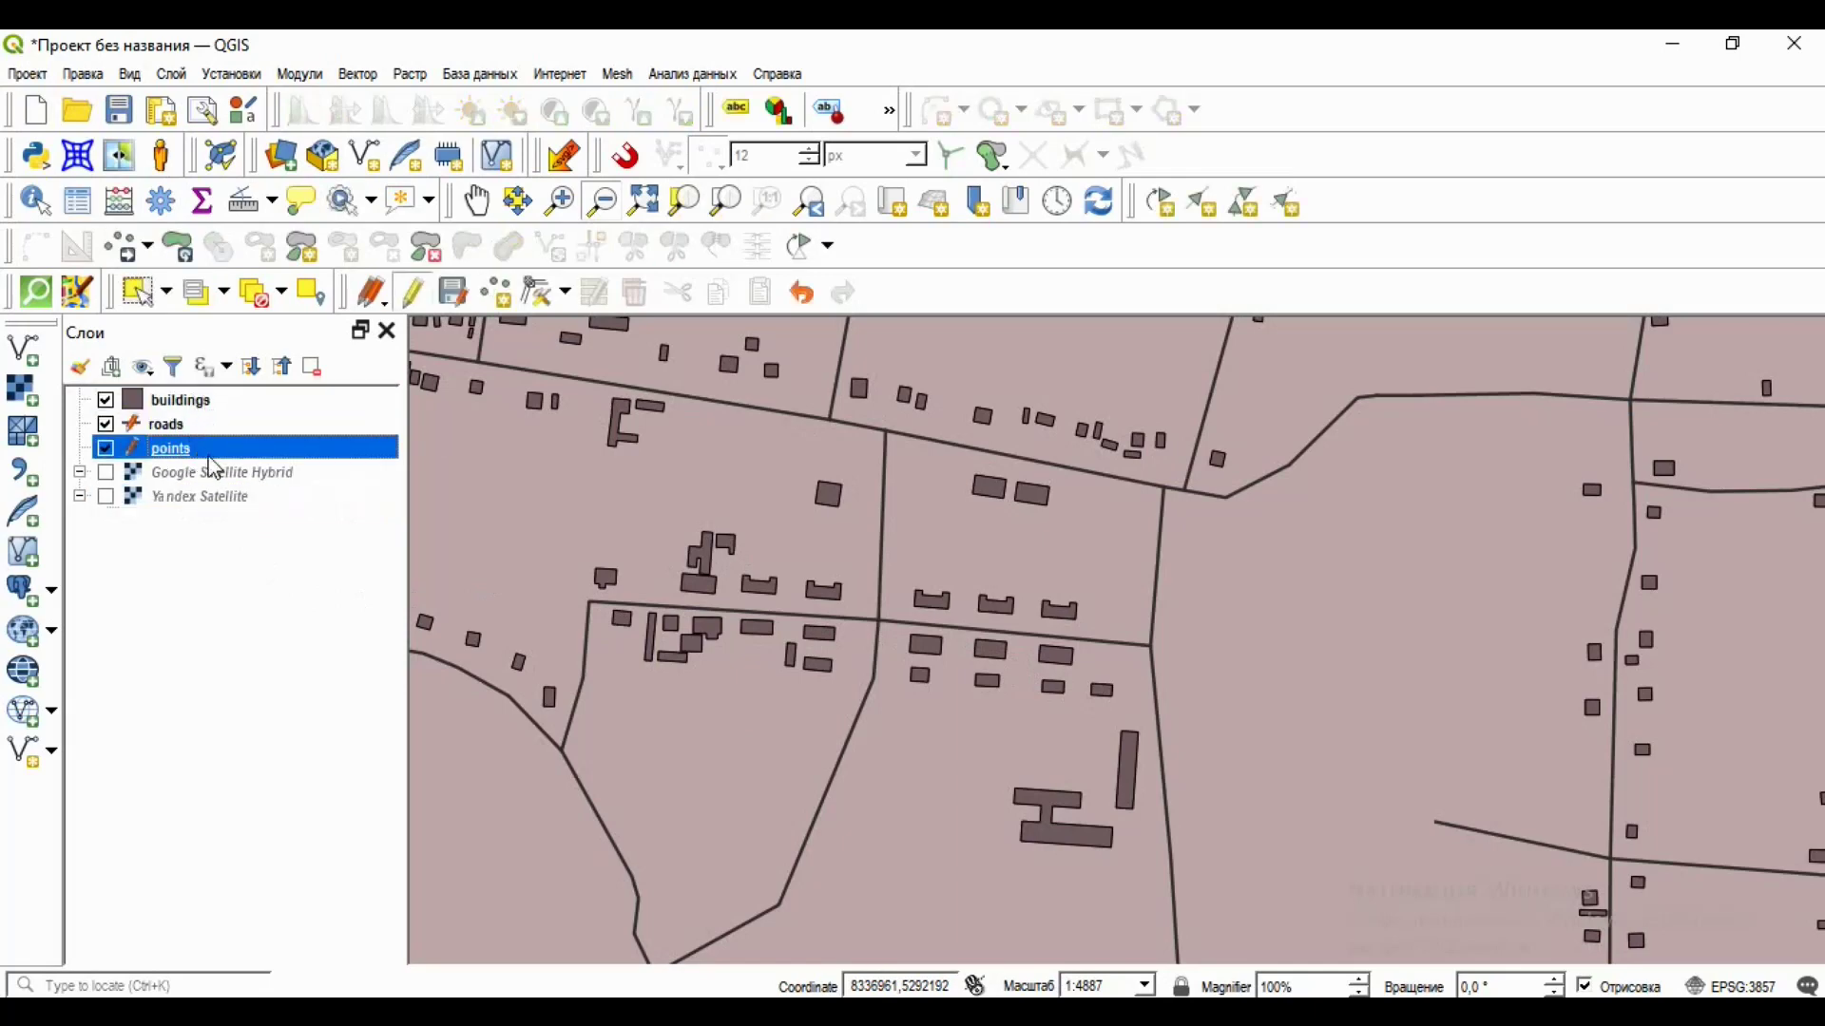
pyautogui.click(180, 401)
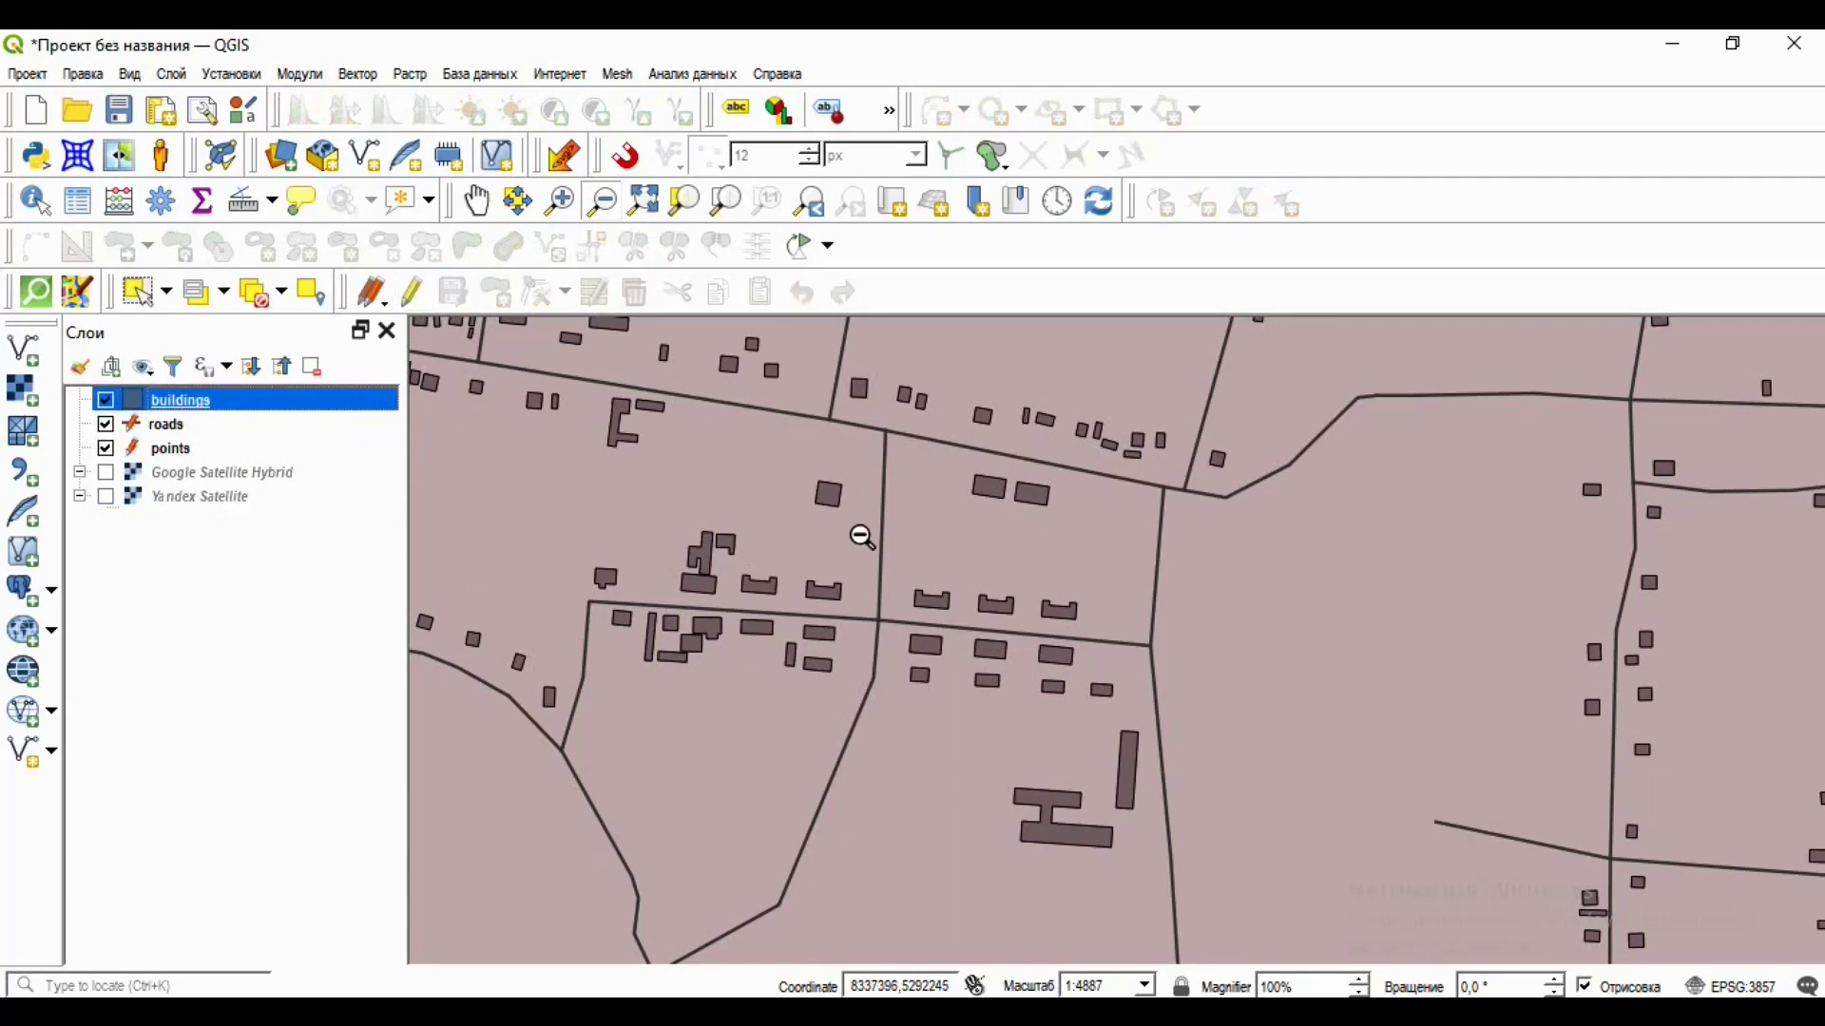
pyautogui.click(560, 201)
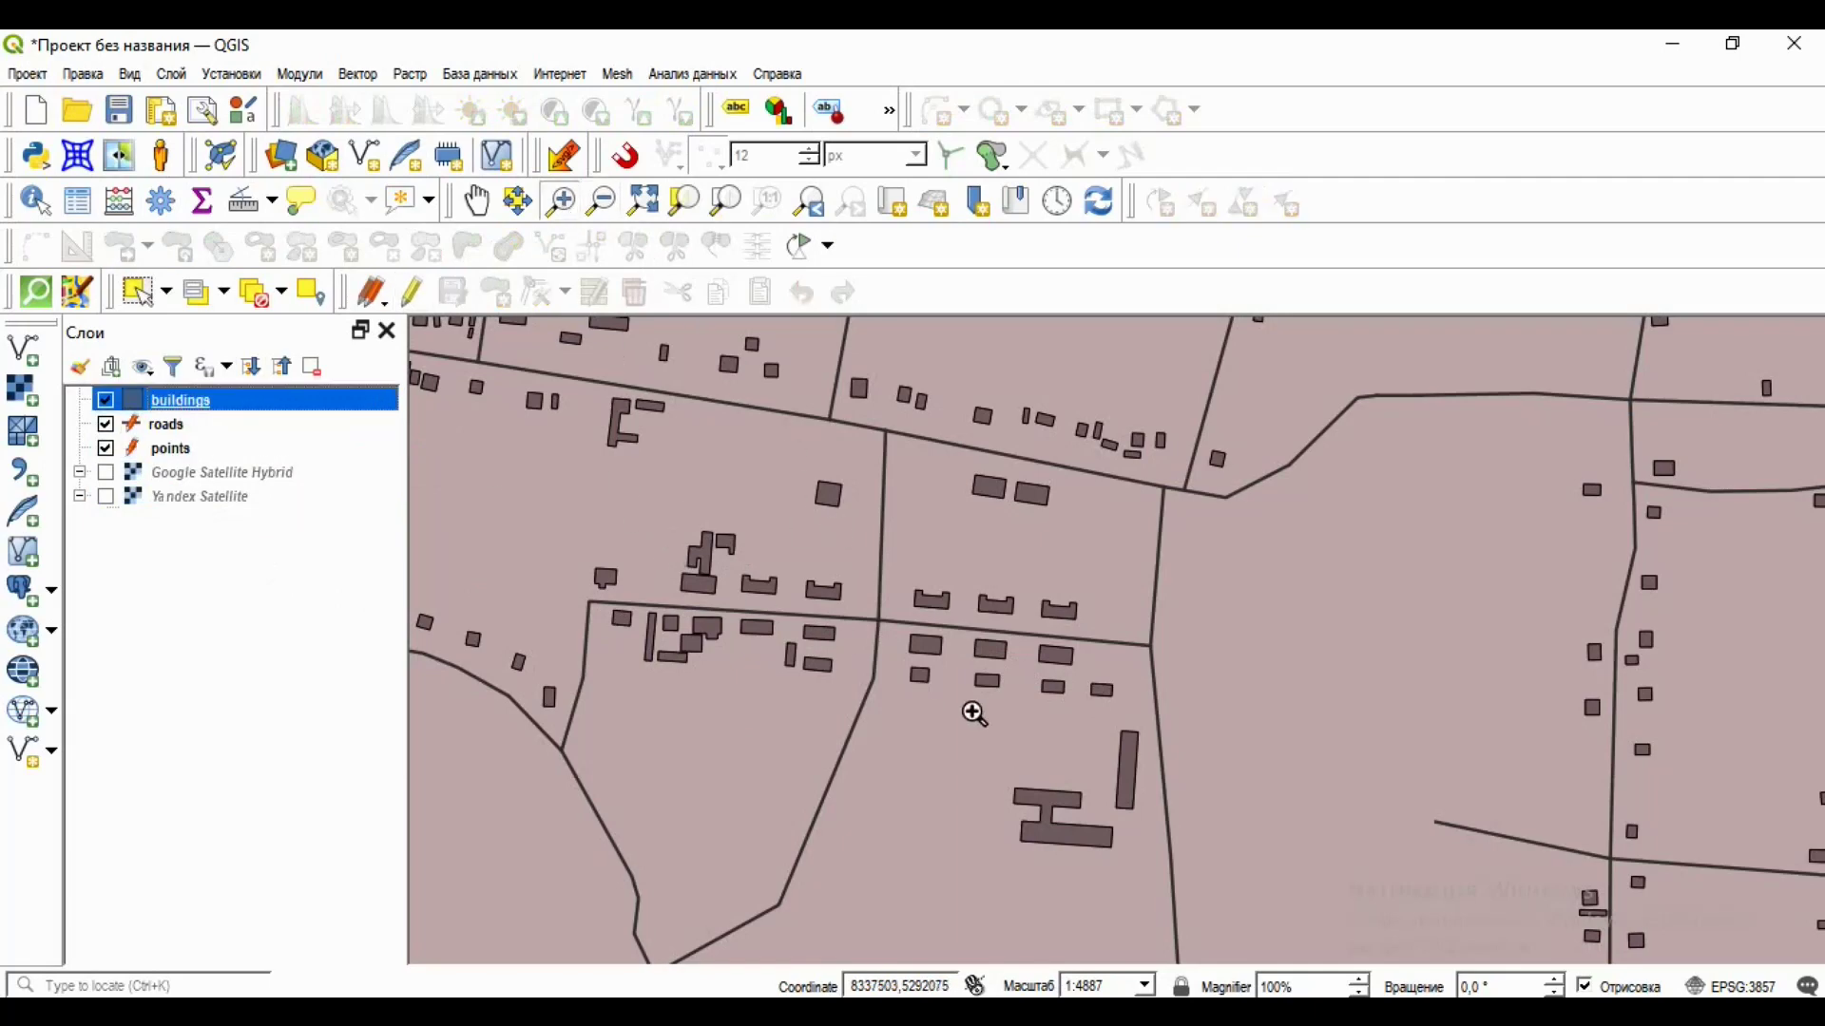
pyautogui.moveTo(872, 596); pyautogui.dragTo(1175, 833)
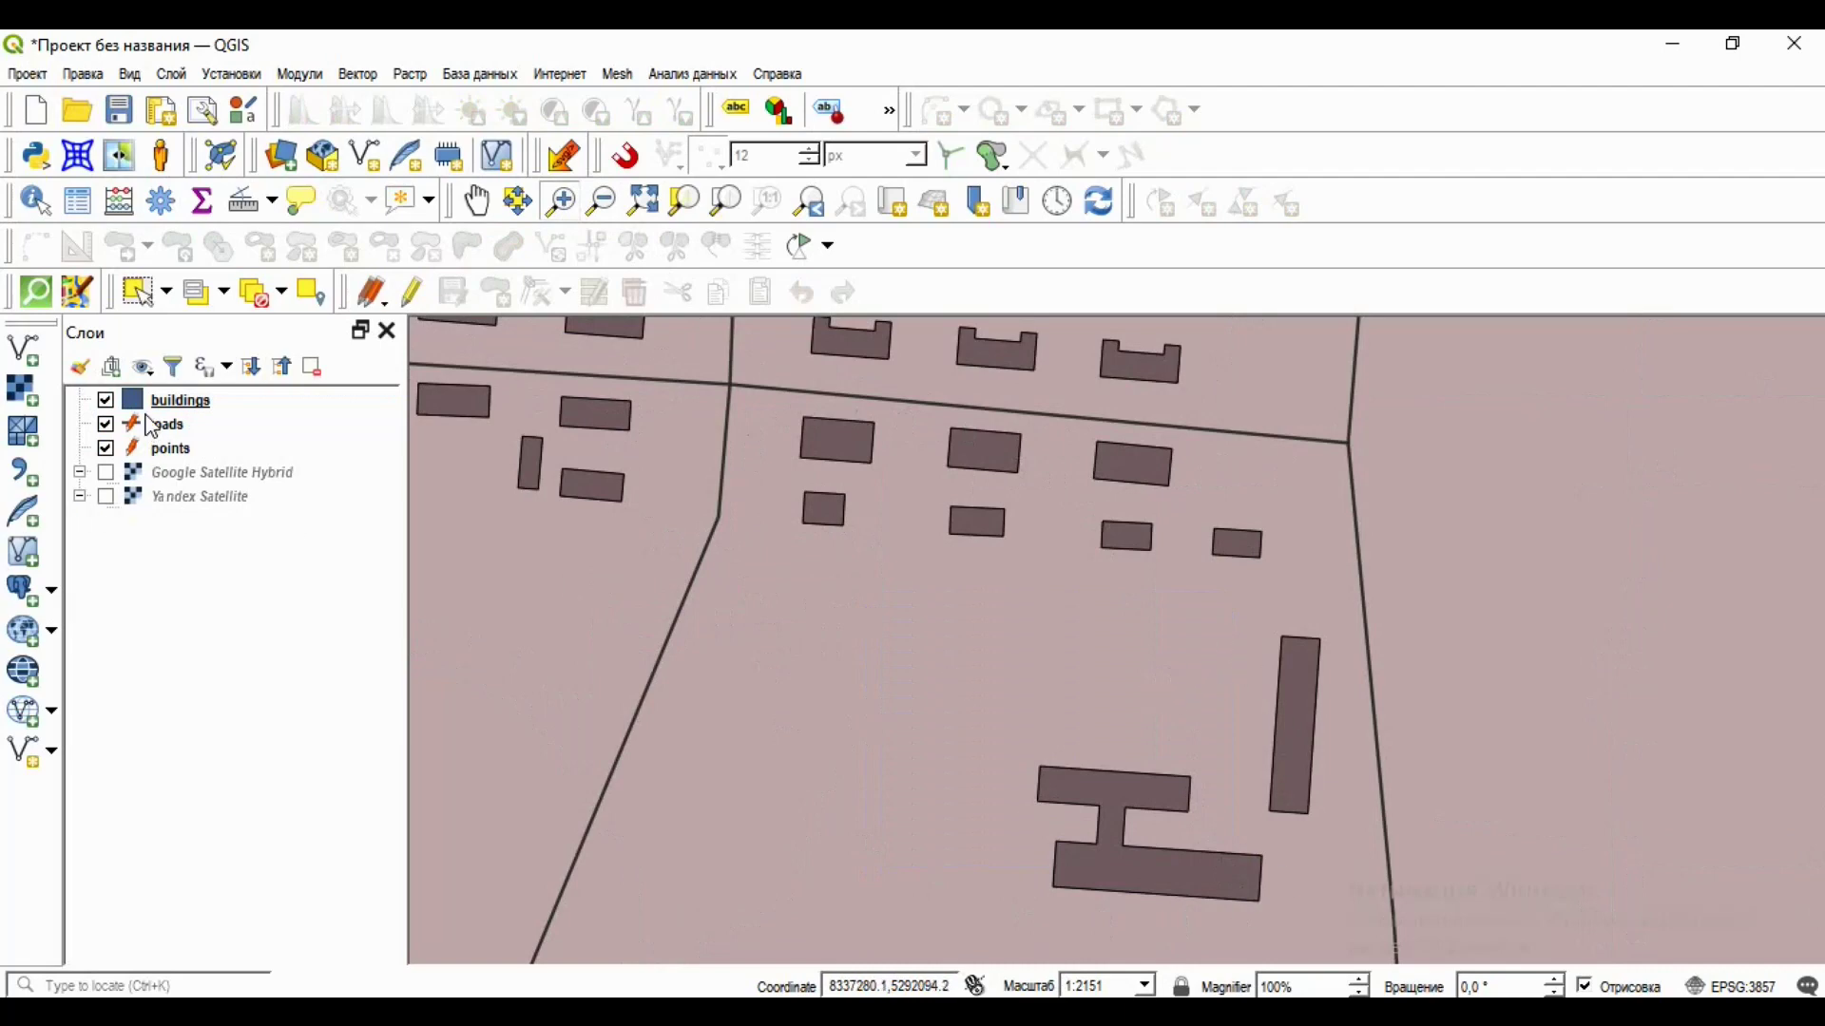
# Hide the buildings and roads layers to view the points layer alone, and show both layers again.
pyautogui.click(106, 400)
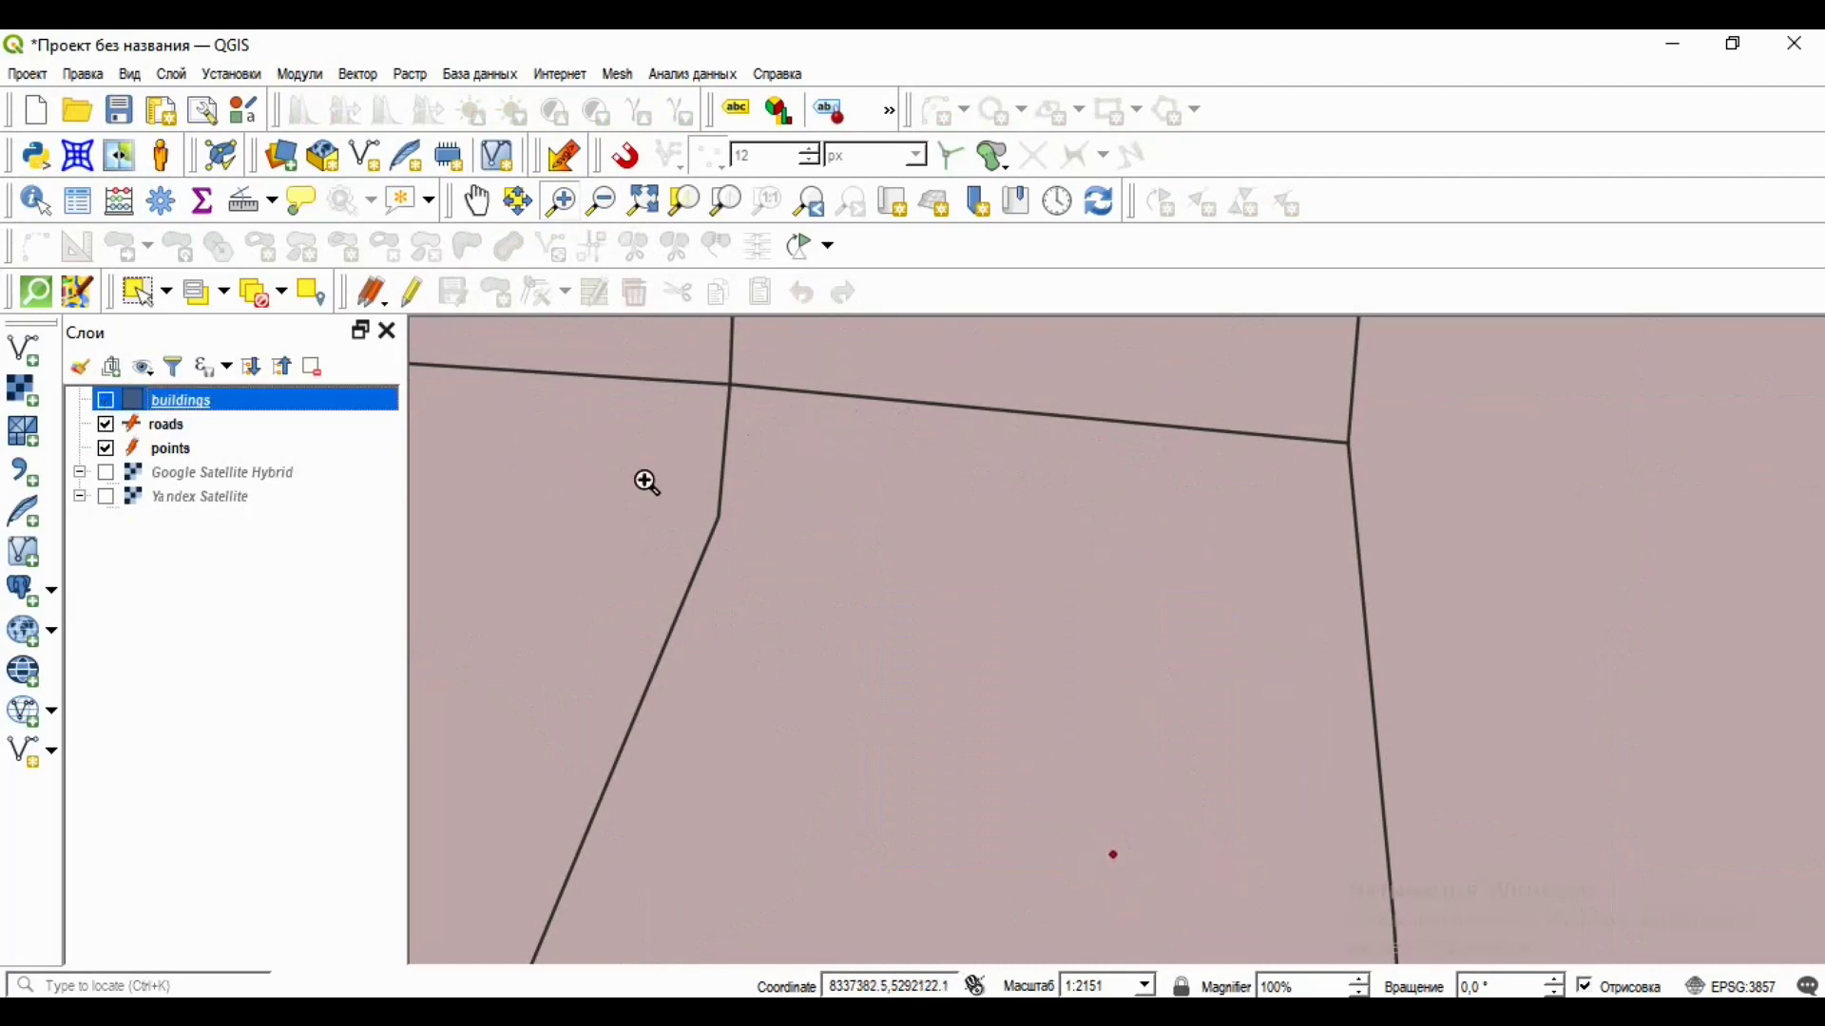
pyautogui.click(106, 424)
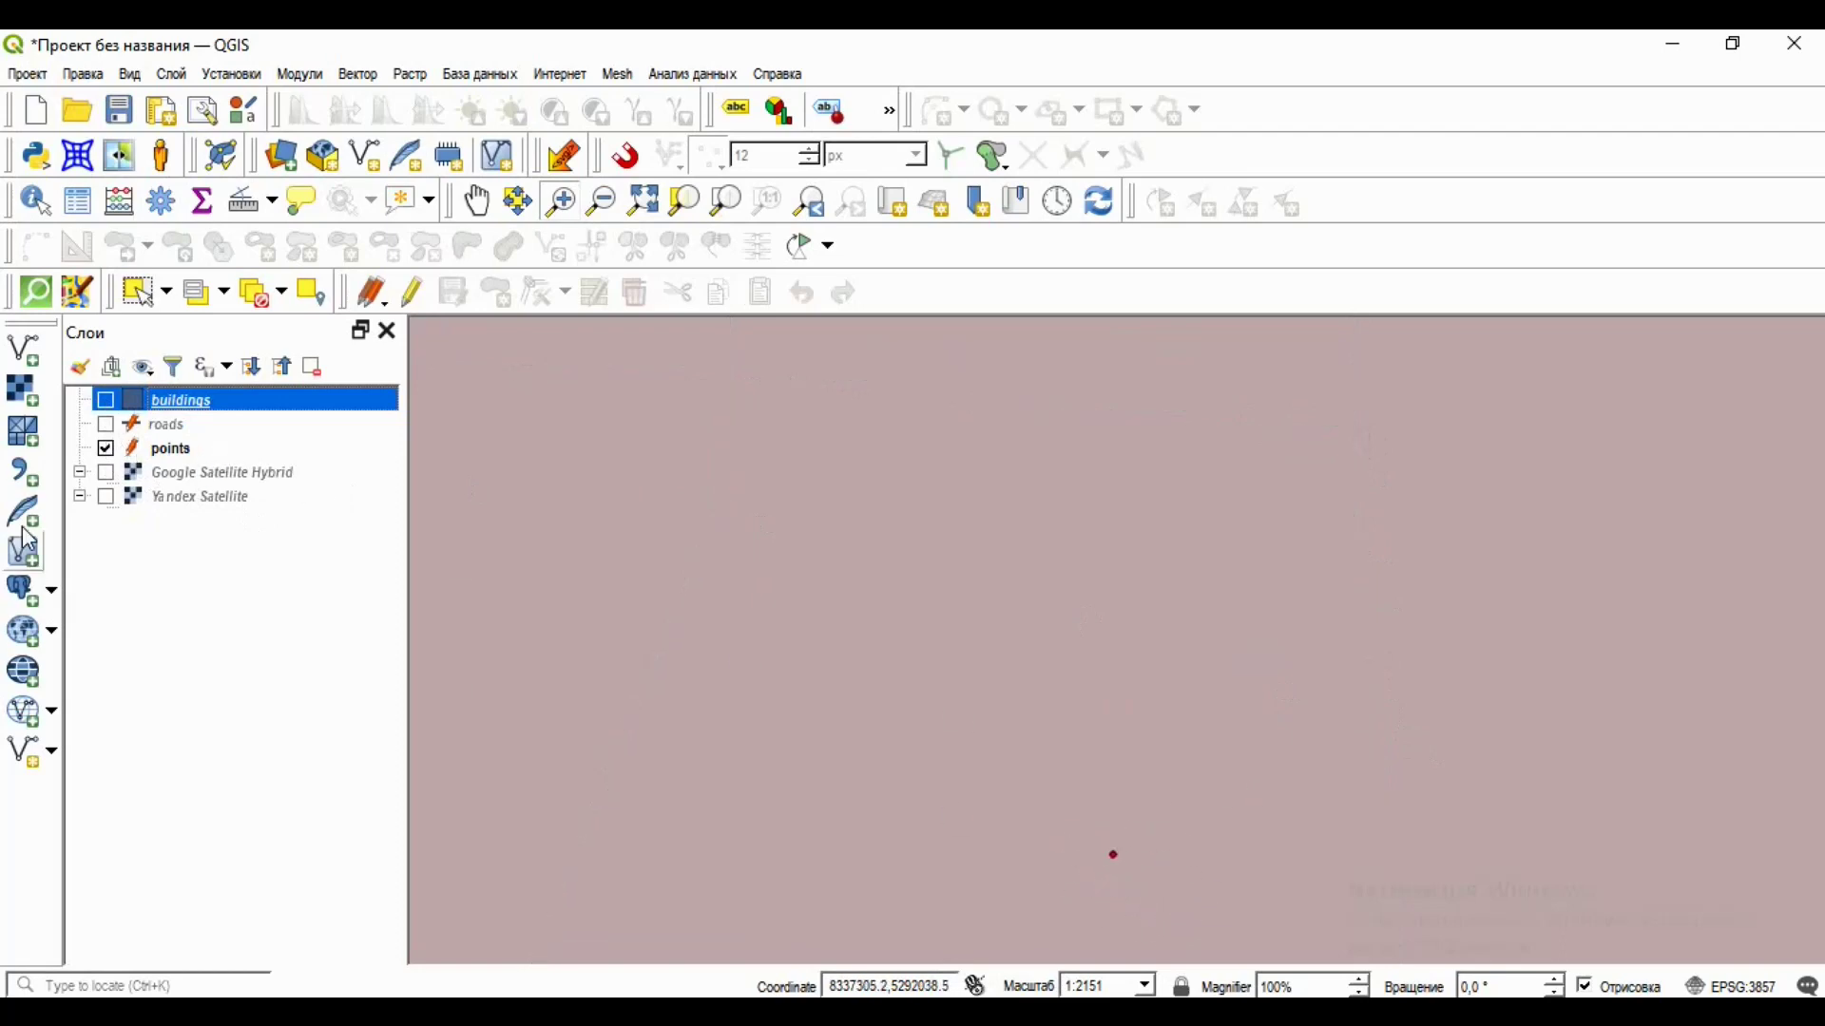
pyautogui.click(106, 427)
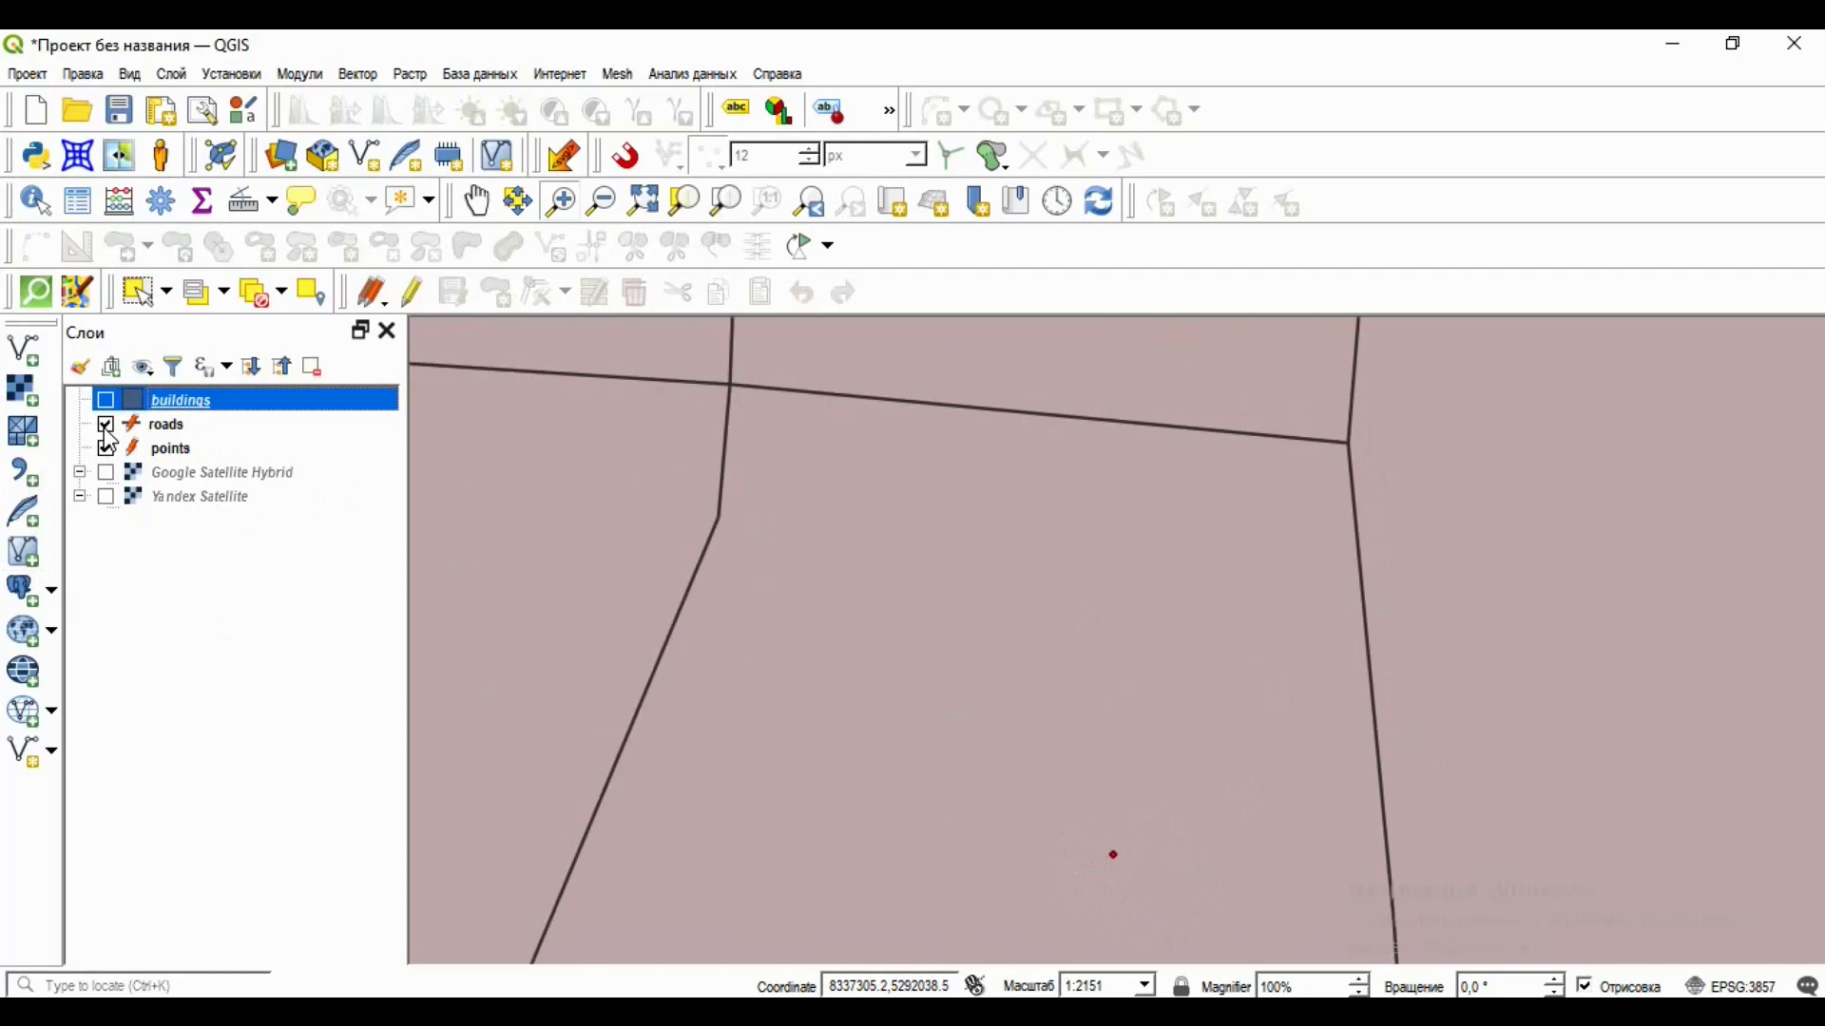
pyautogui.click(105, 402)
pyautogui.moveTo(1047, 639); pyautogui.dragTo(979, 639)
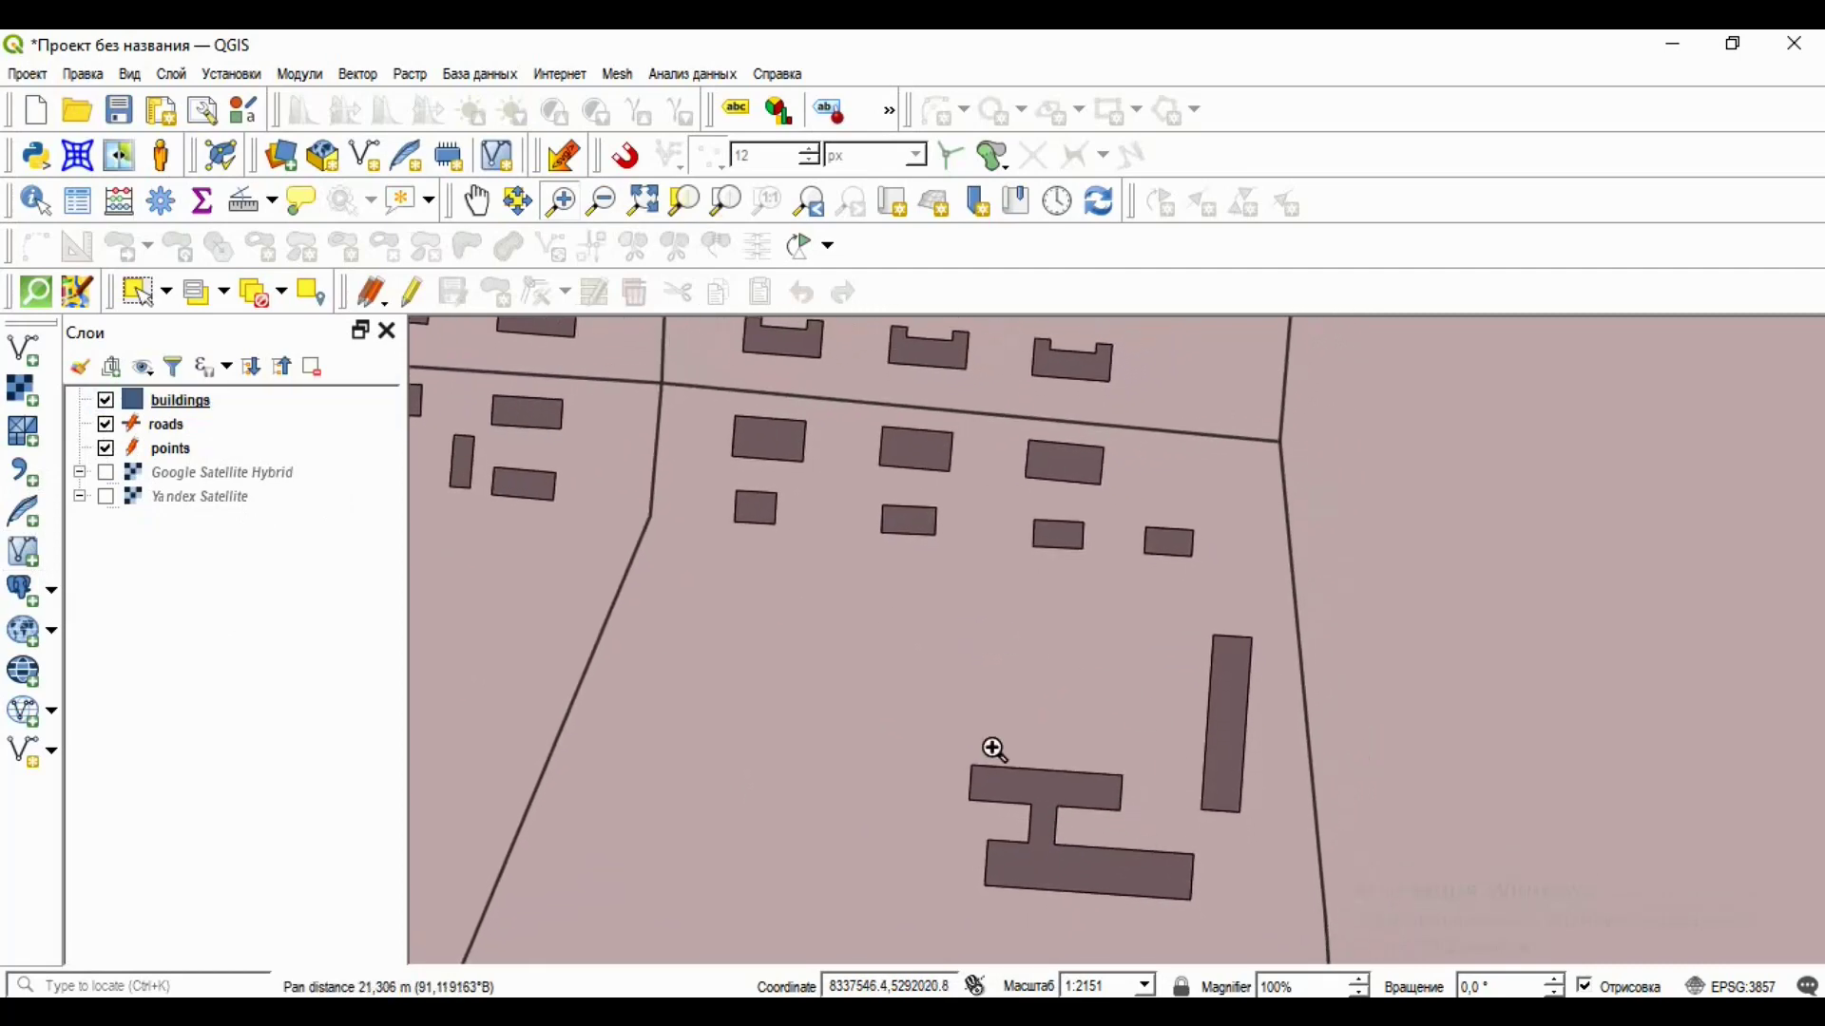
# Open the style properties of the buildings layer and bring the whole dialog into view.
pyautogui.click(189, 408)
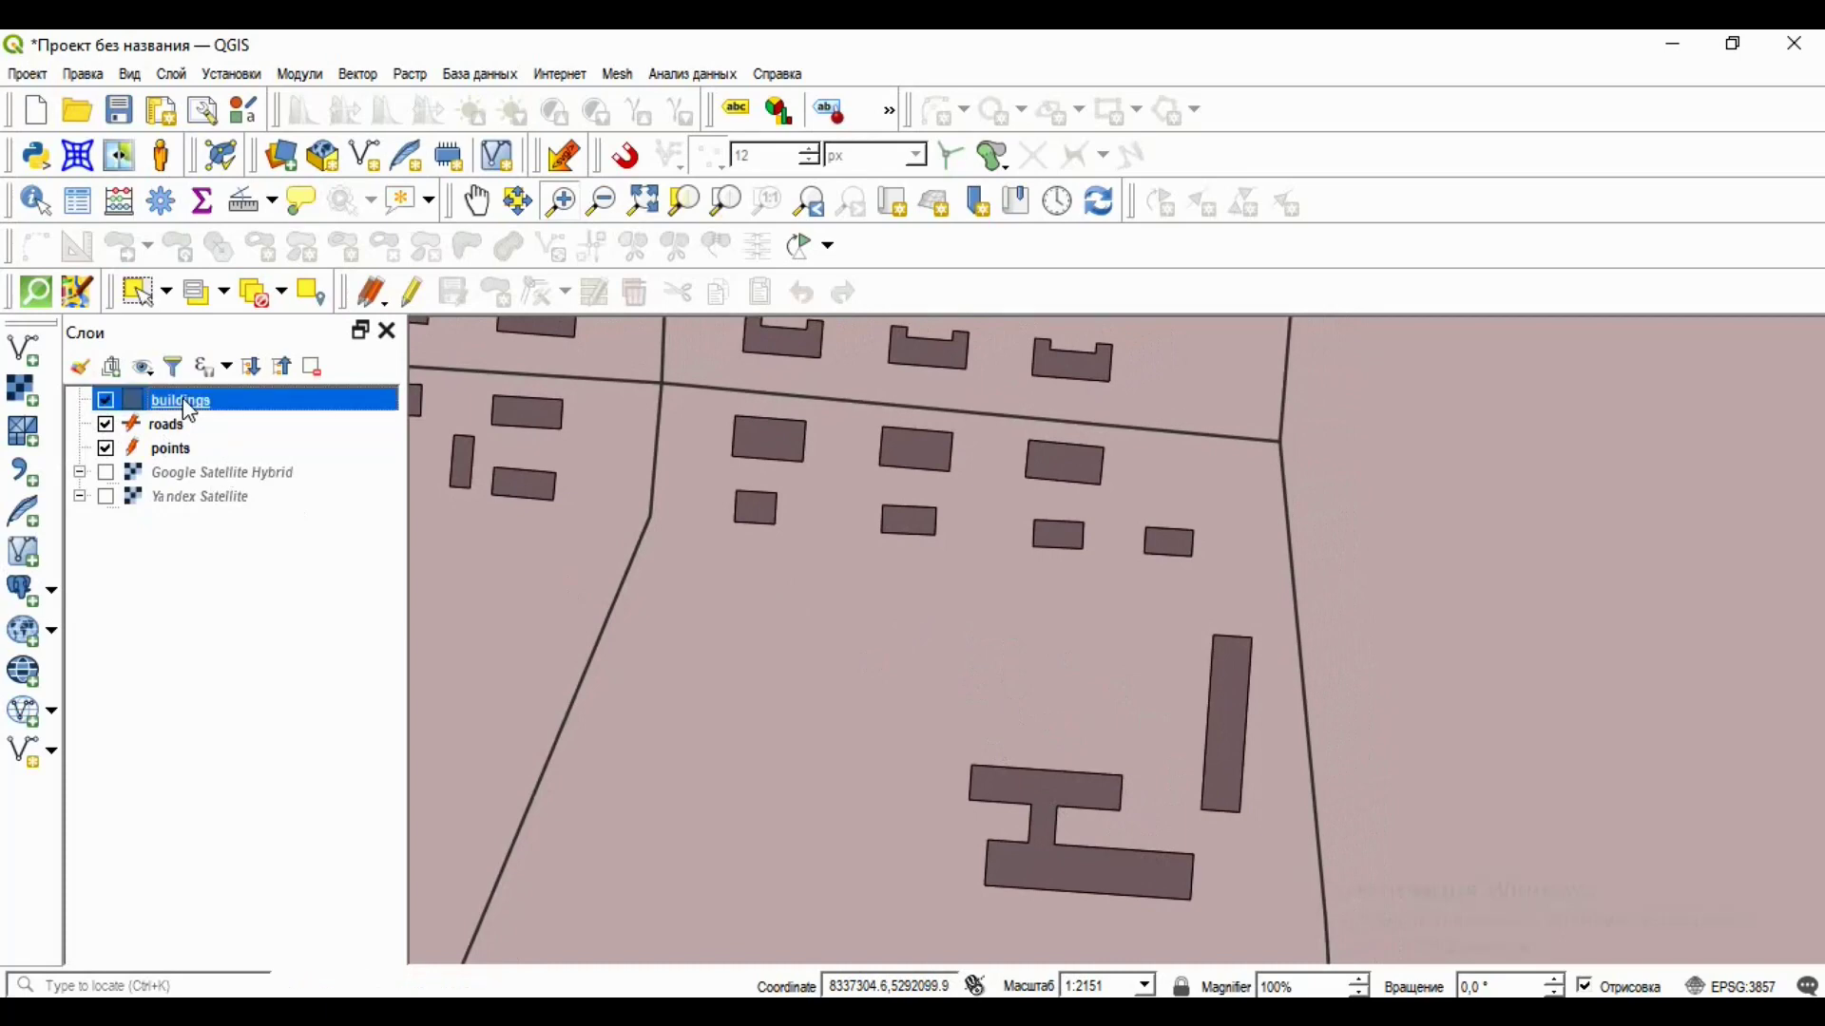
pyautogui.rightClick(195, 403)
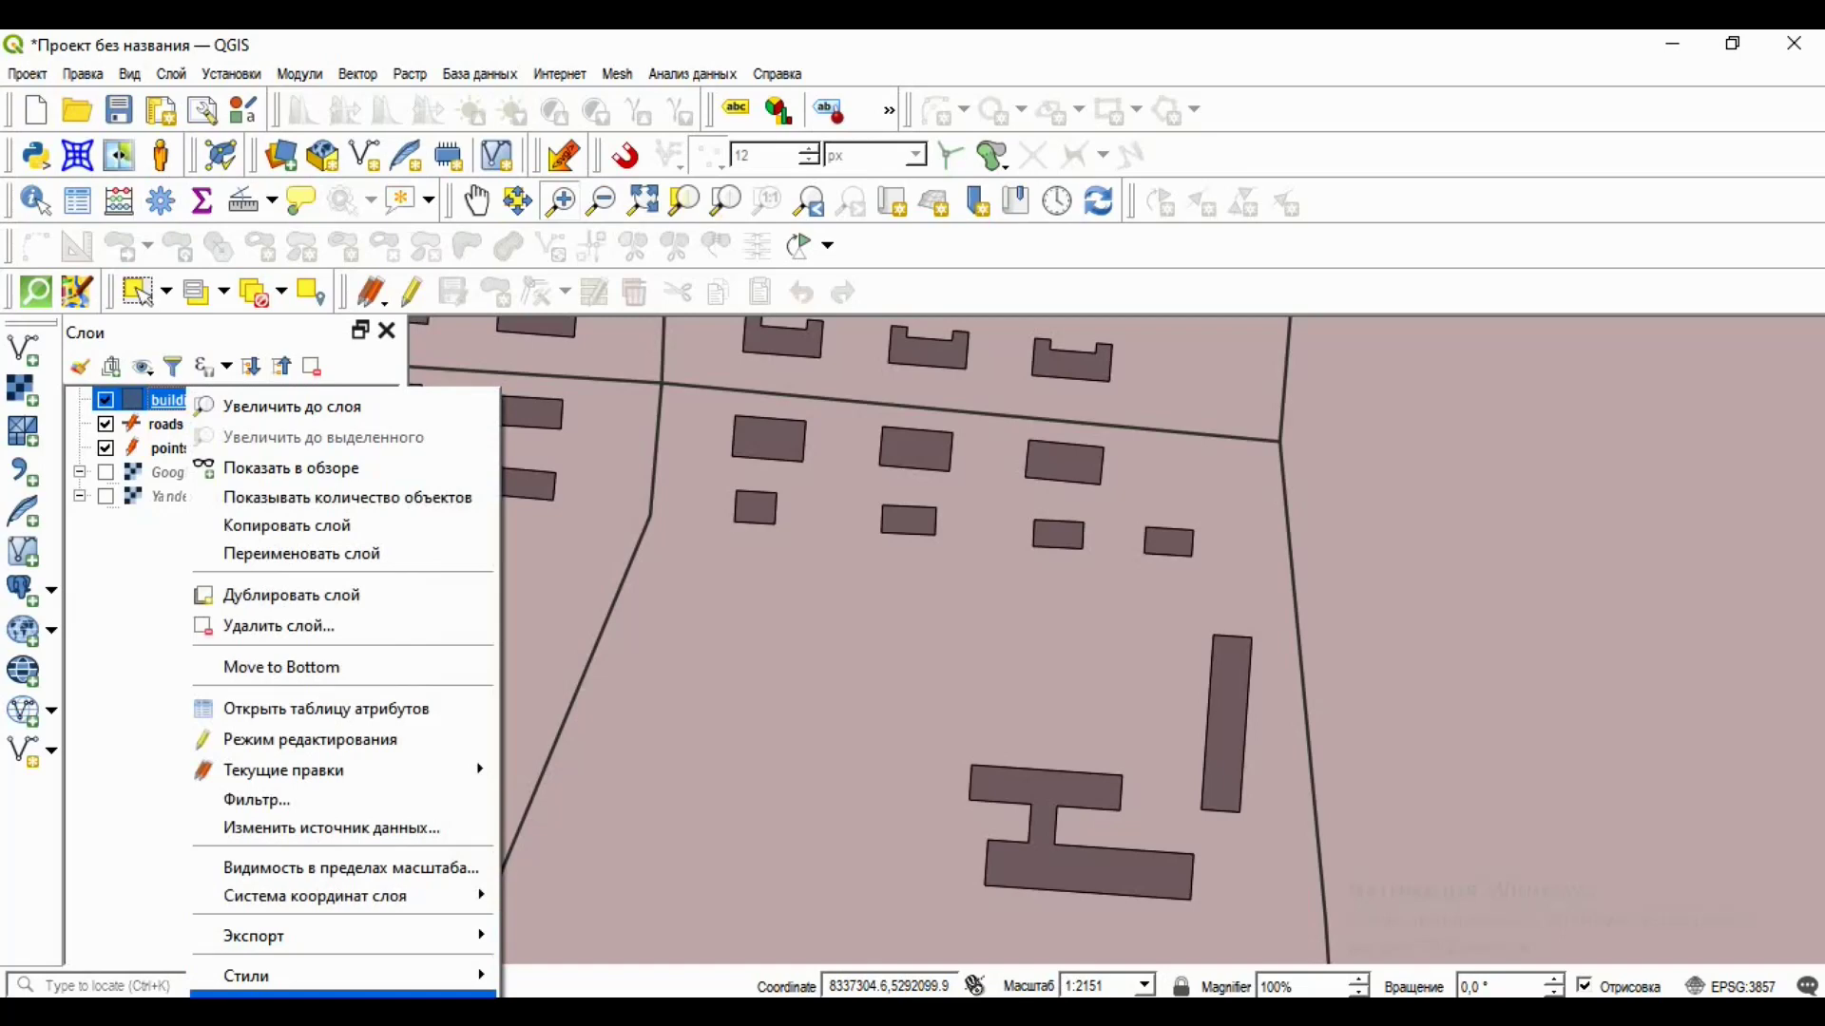
pyautogui.click(546, 732)
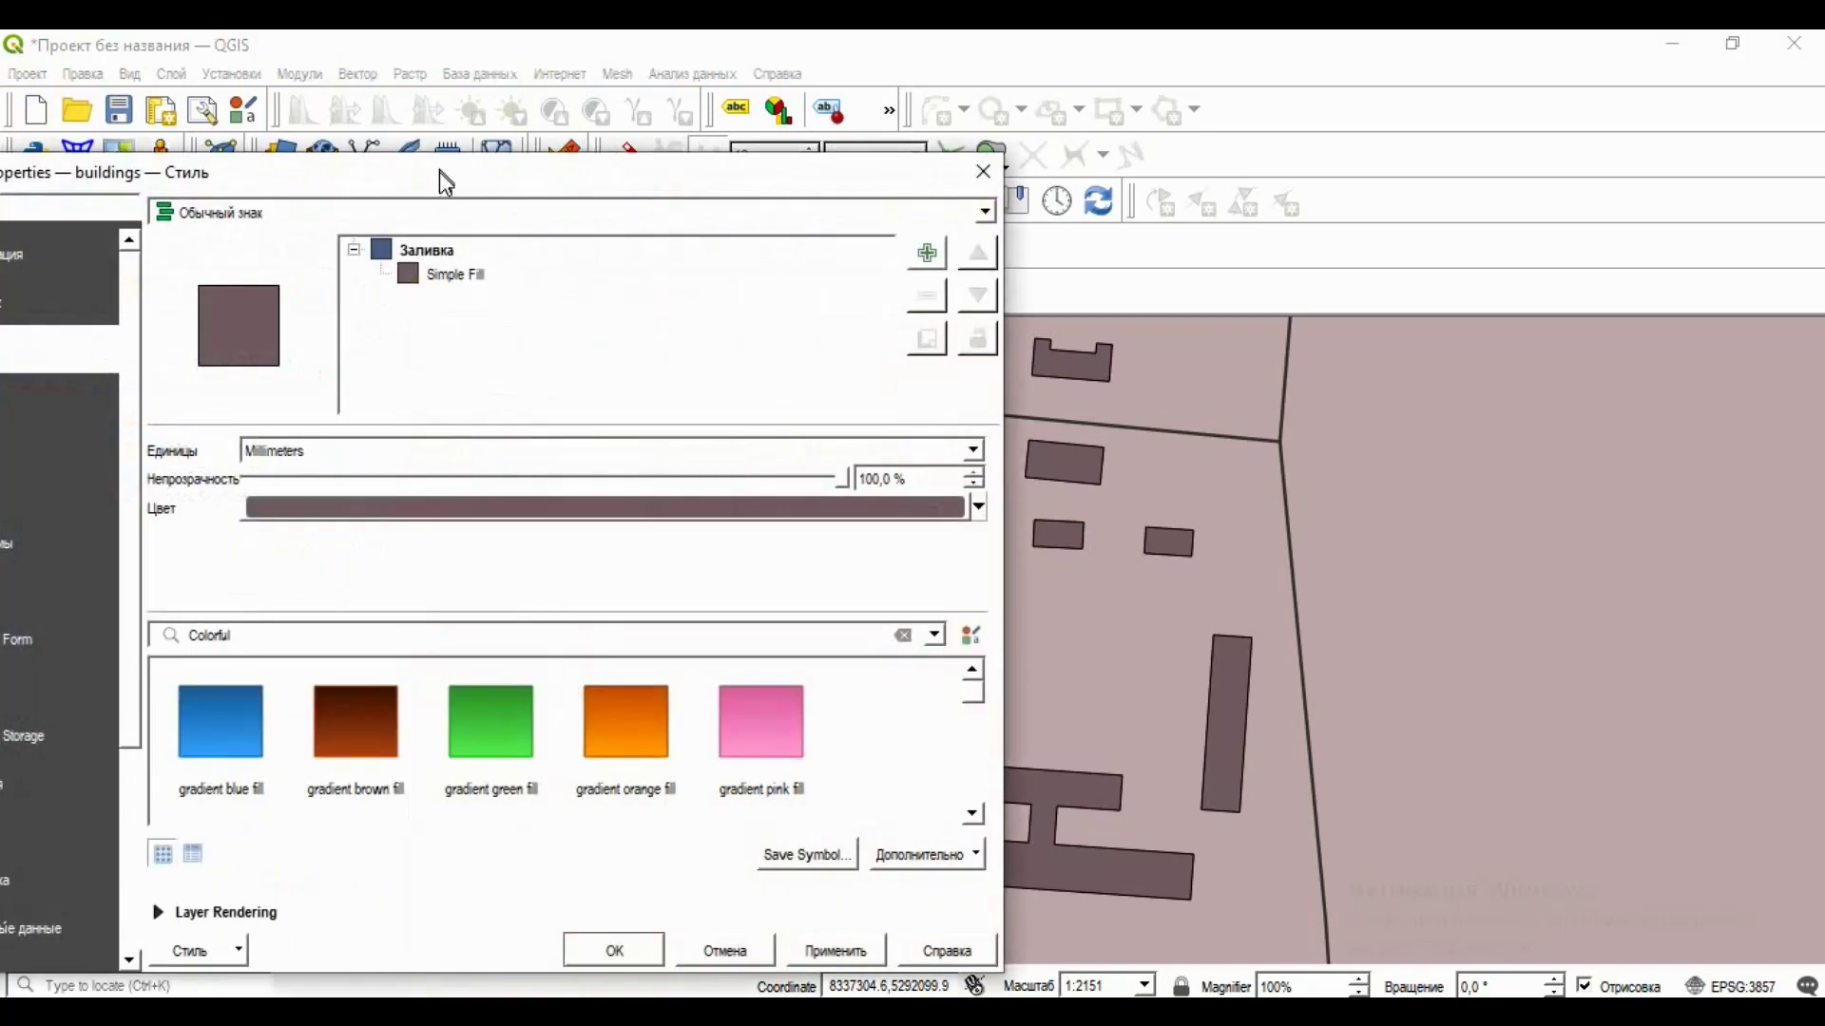
pyautogui.moveTo(440, 174); pyautogui.dragTo(474, 130)
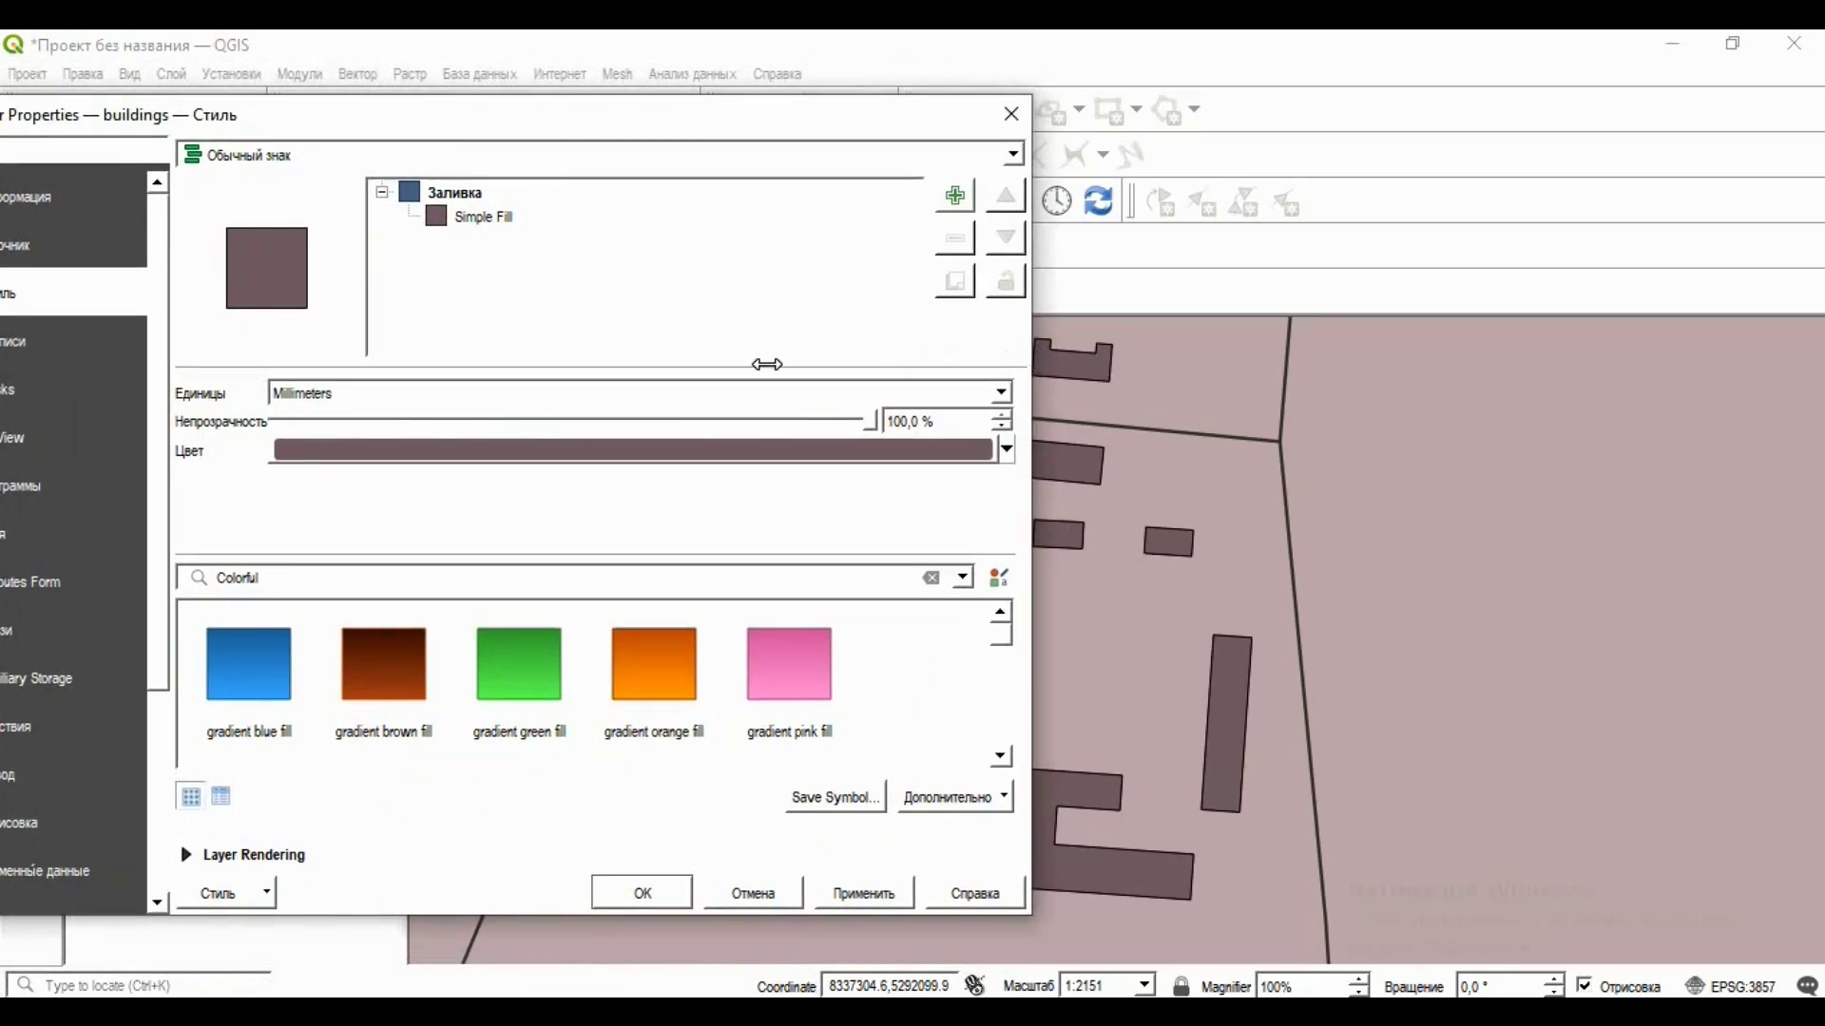
pyautogui.moveTo(652, 130); pyautogui.dragTo(1158, 160)
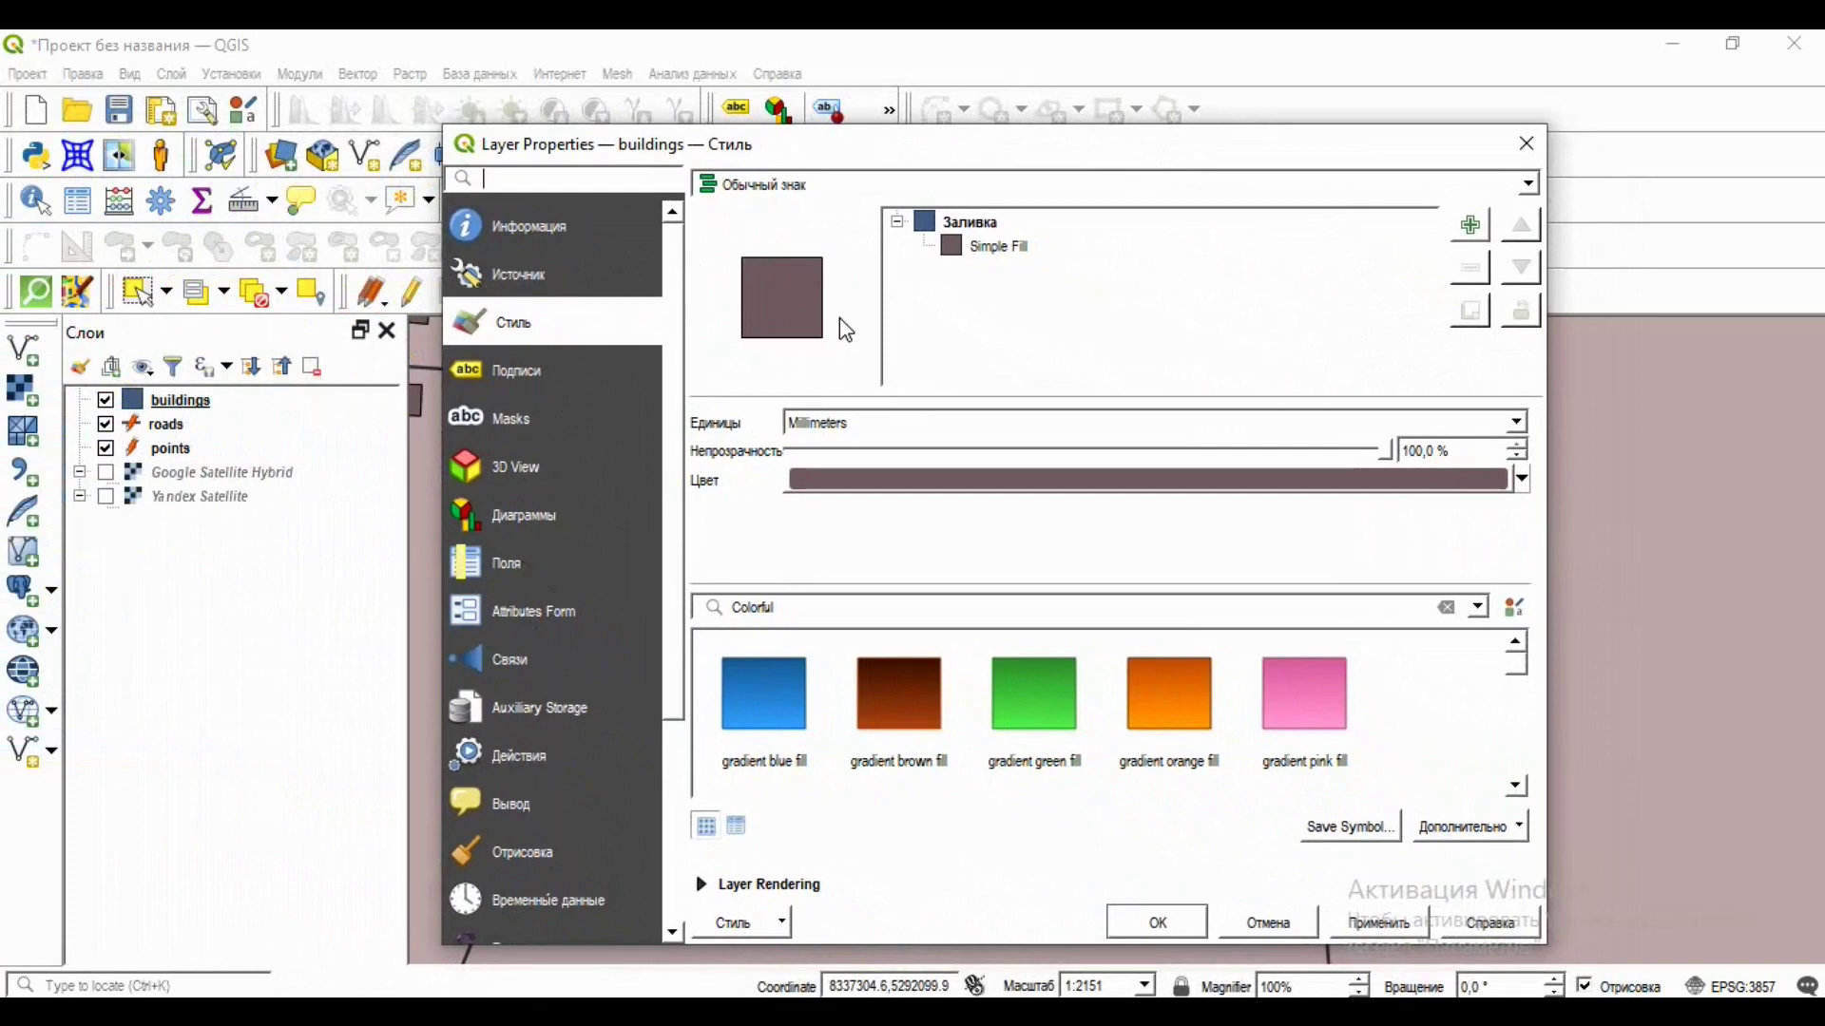
# Look through the source and information pages of the buildings layer's properties and return to the style settings.
pyautogui.click(544, 276)
pyautogui.click(534, 245)
pyautogui.click(531, 275)
pyautogui.click(525, 325)
# Set the buildings' fill color to dark red #78051e and apply it to the map.
pyautogui.moveTo(714, 156); pyautogui.dragTo(158, 198)
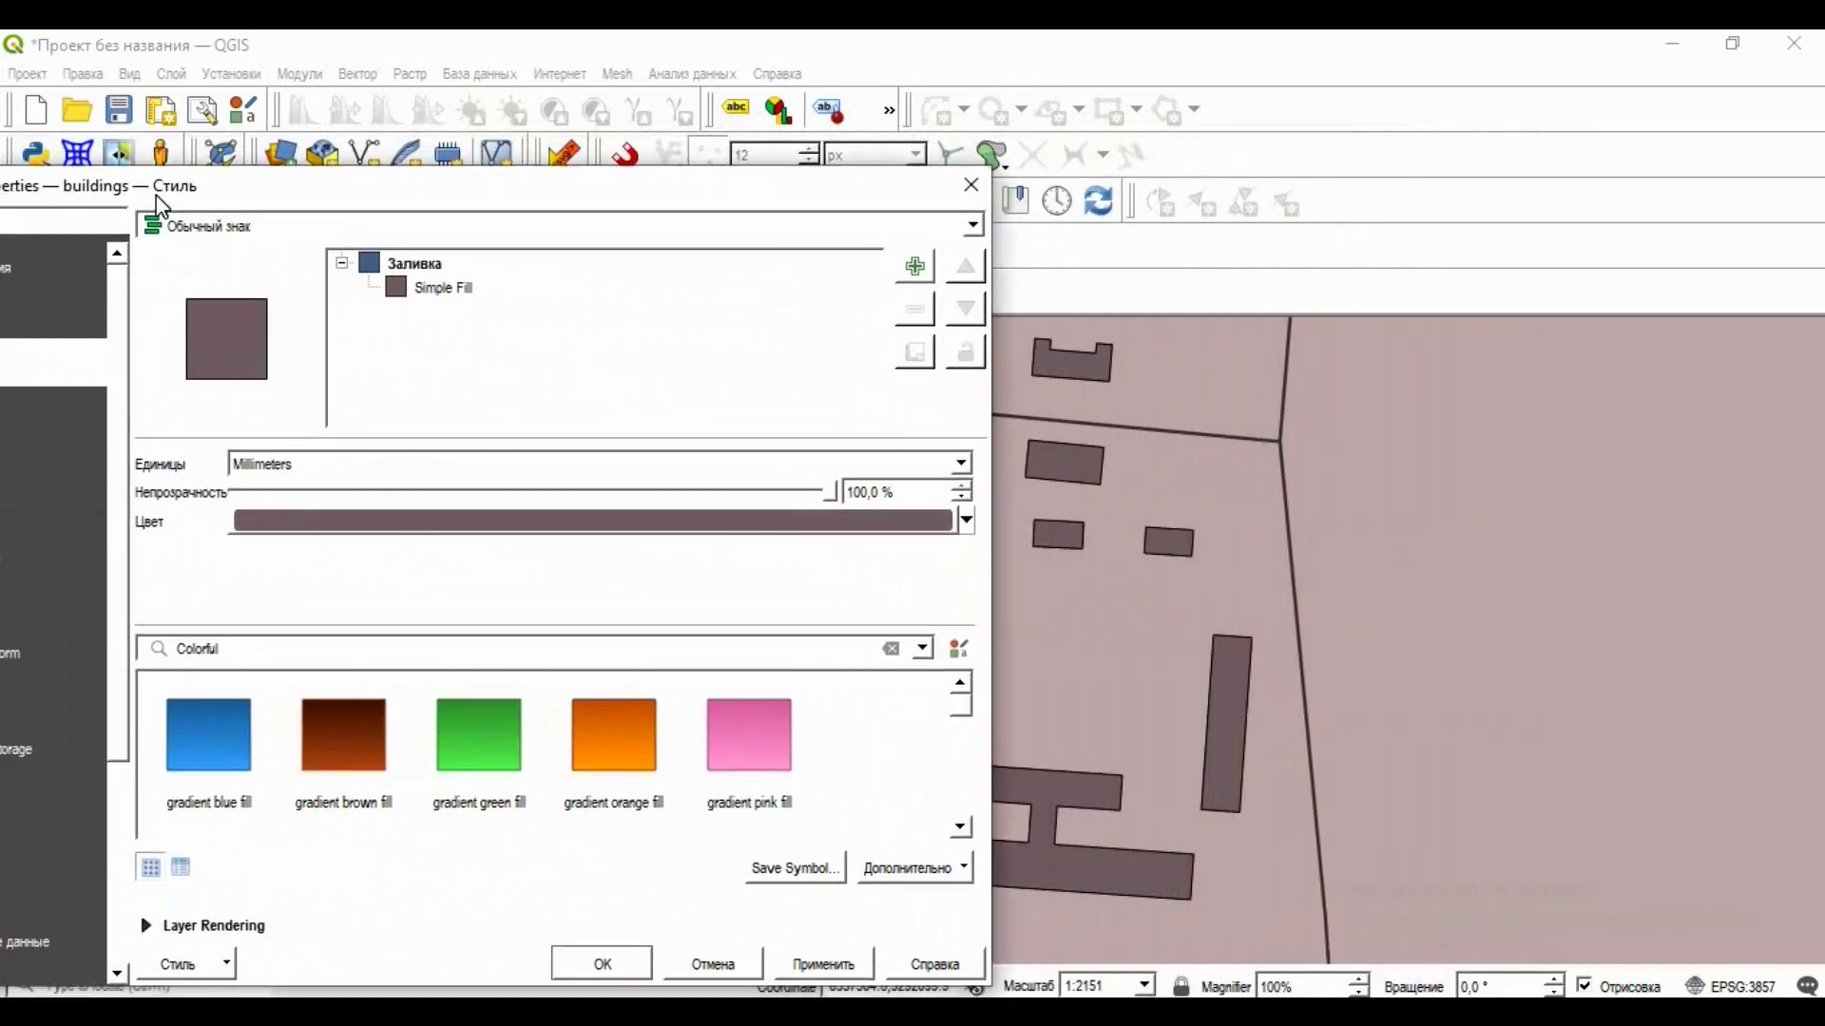
pyautogui.click(389, 266)
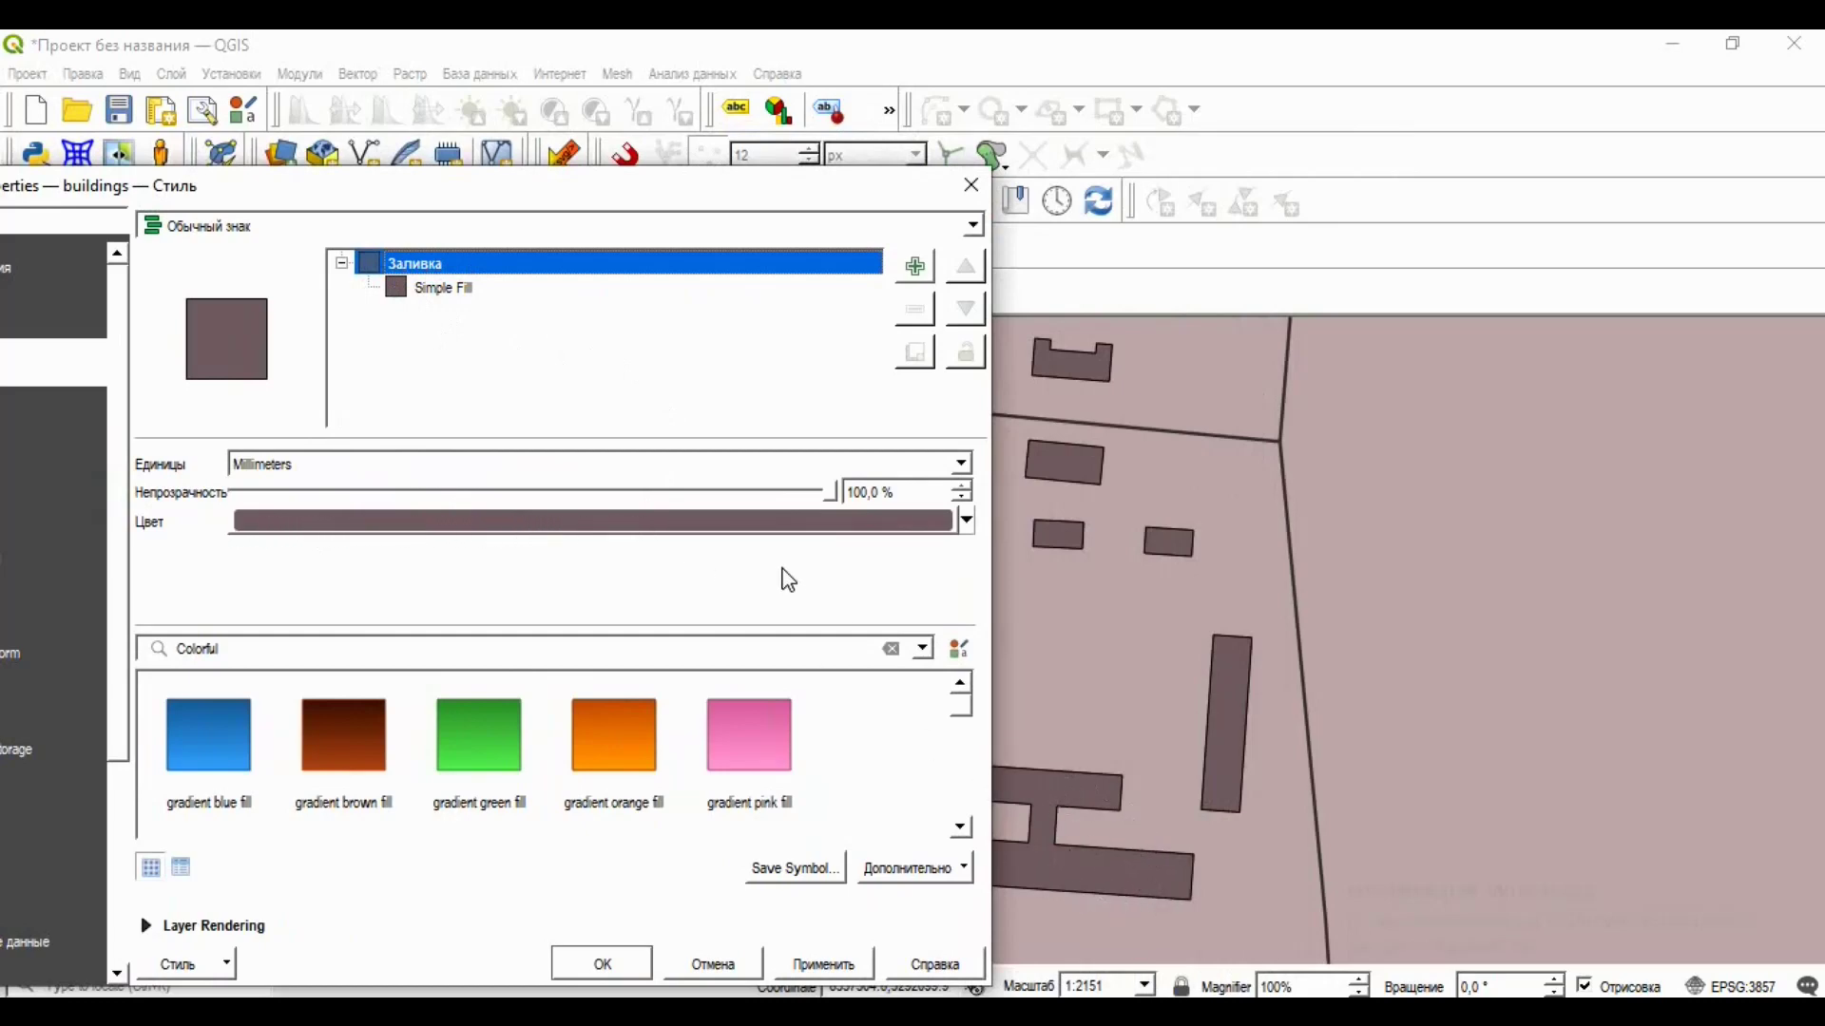
pyautogui.click(968, 522)
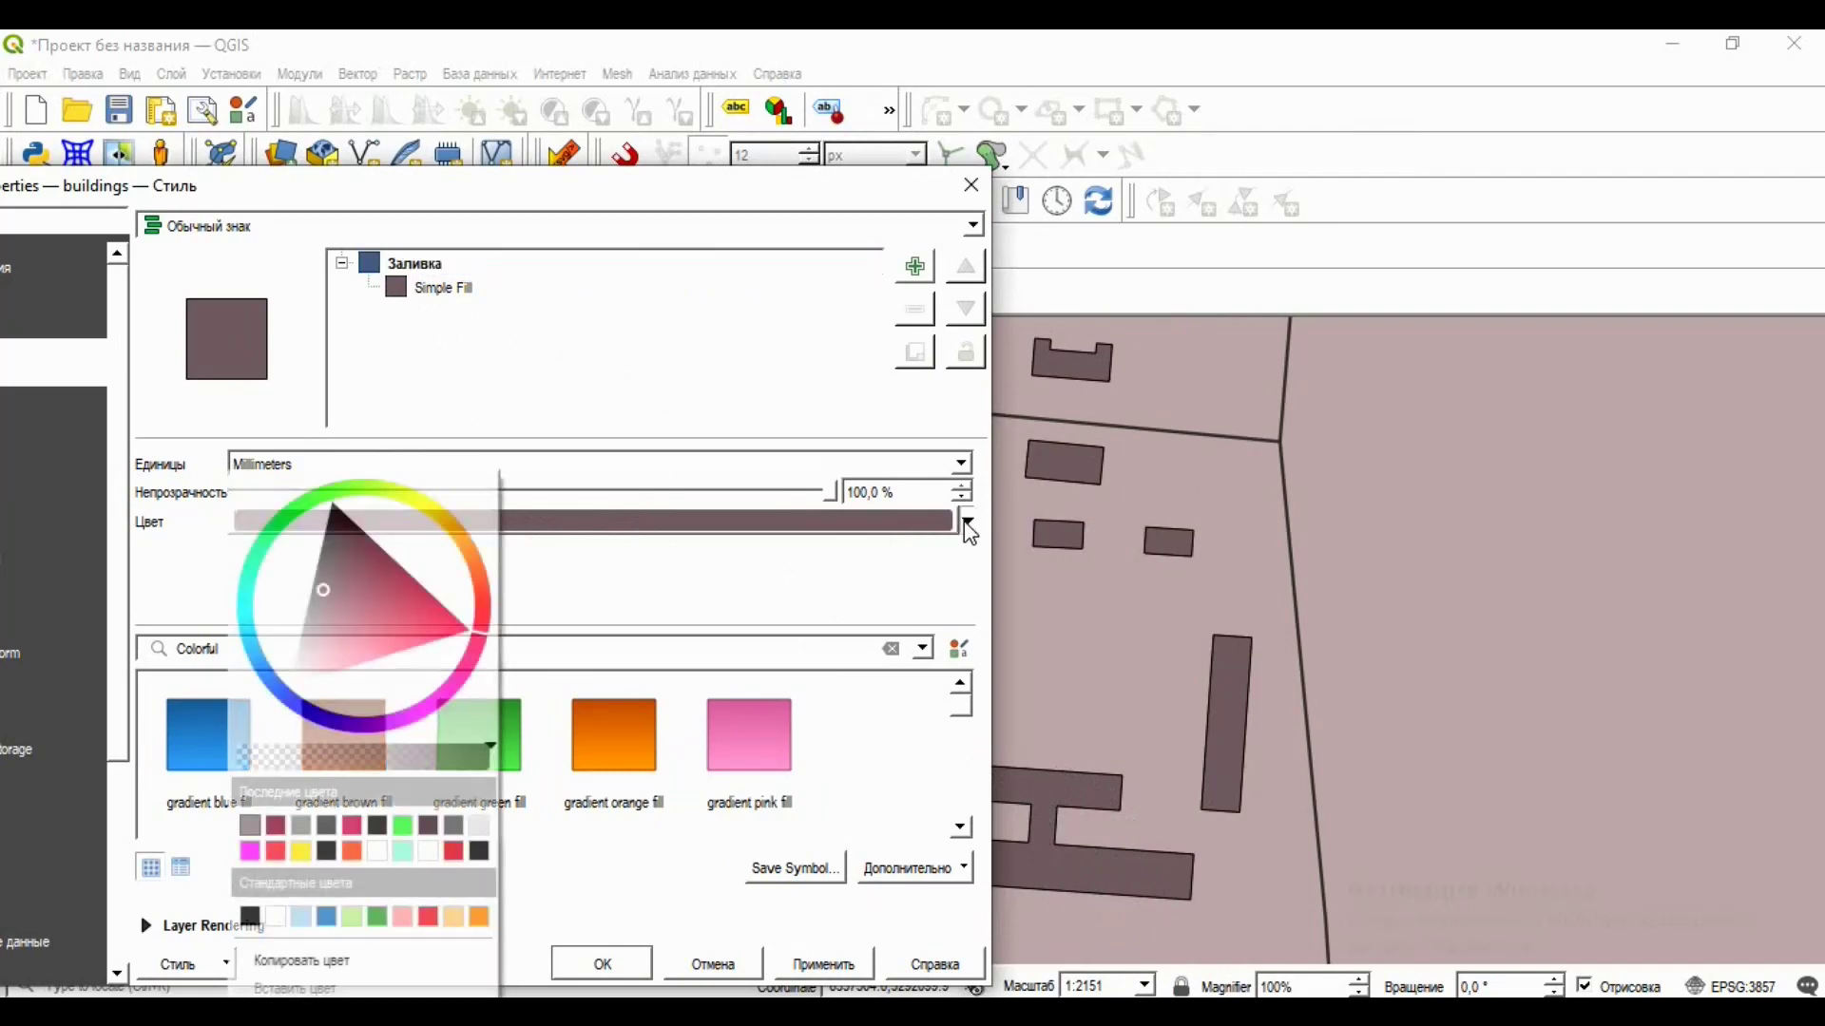
pyautogui.click(968, 525)
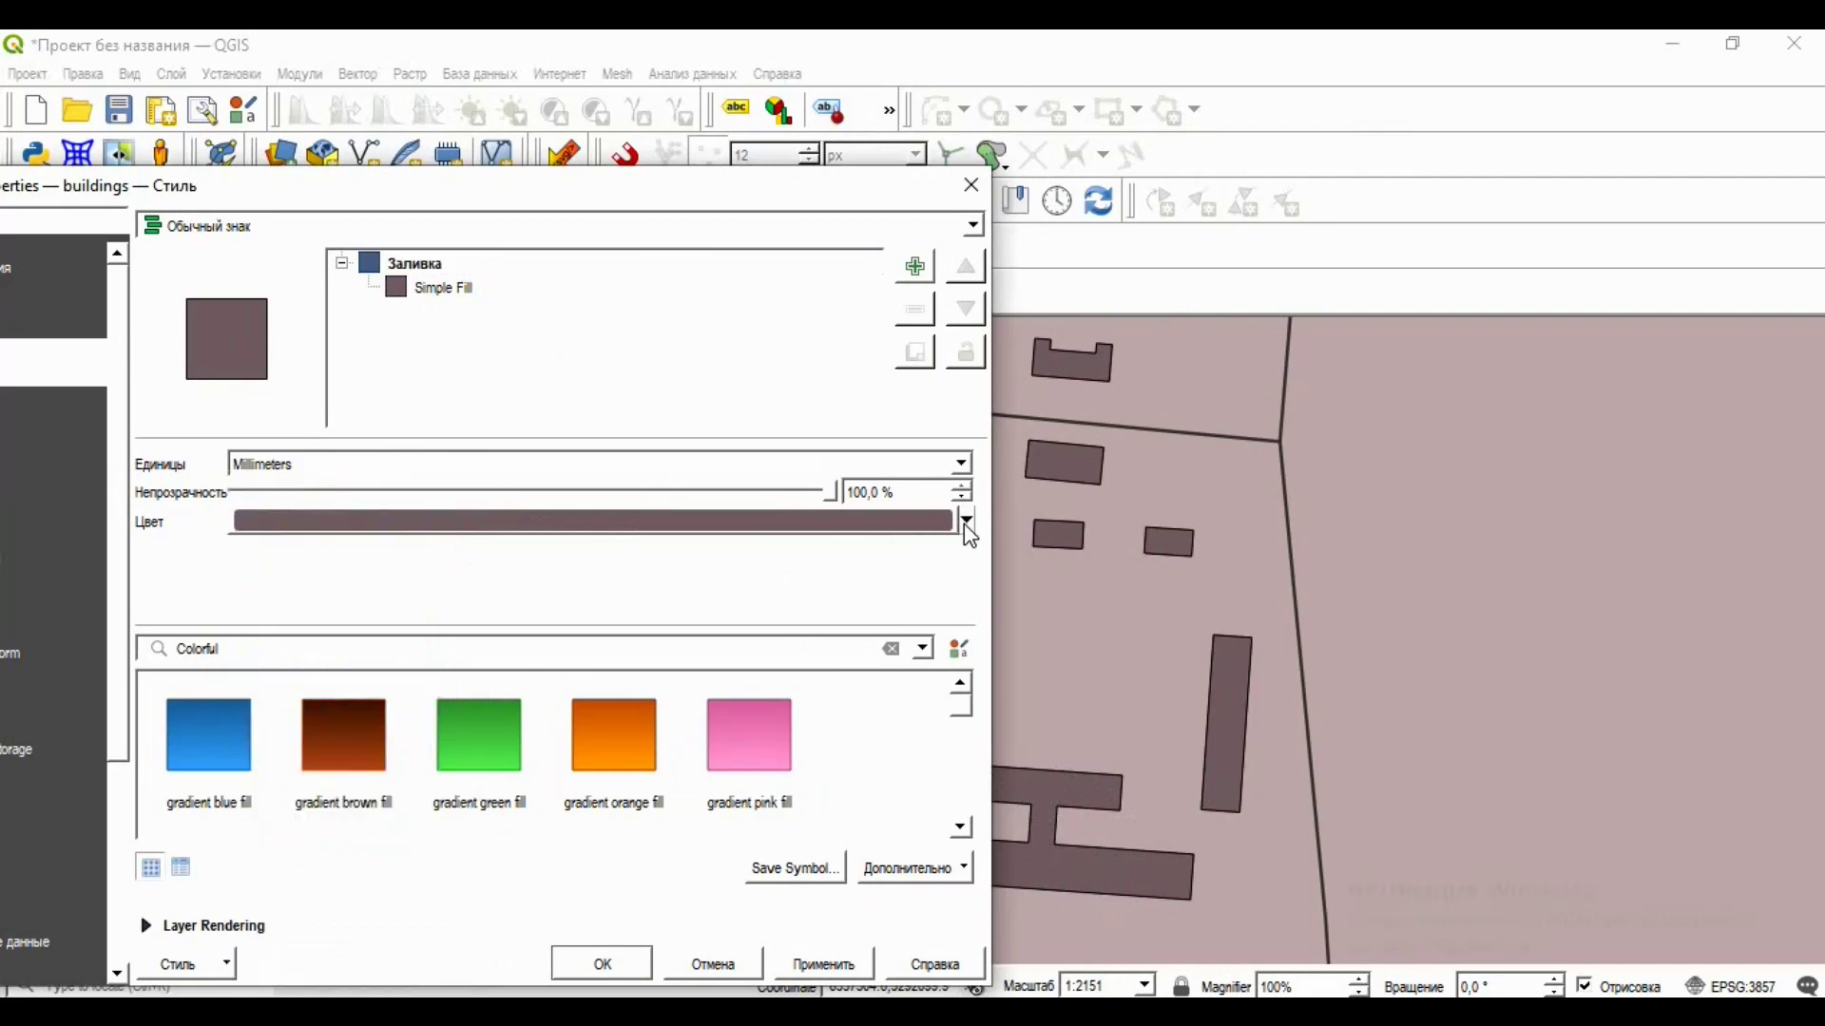
pyautogui.click(833, 532)
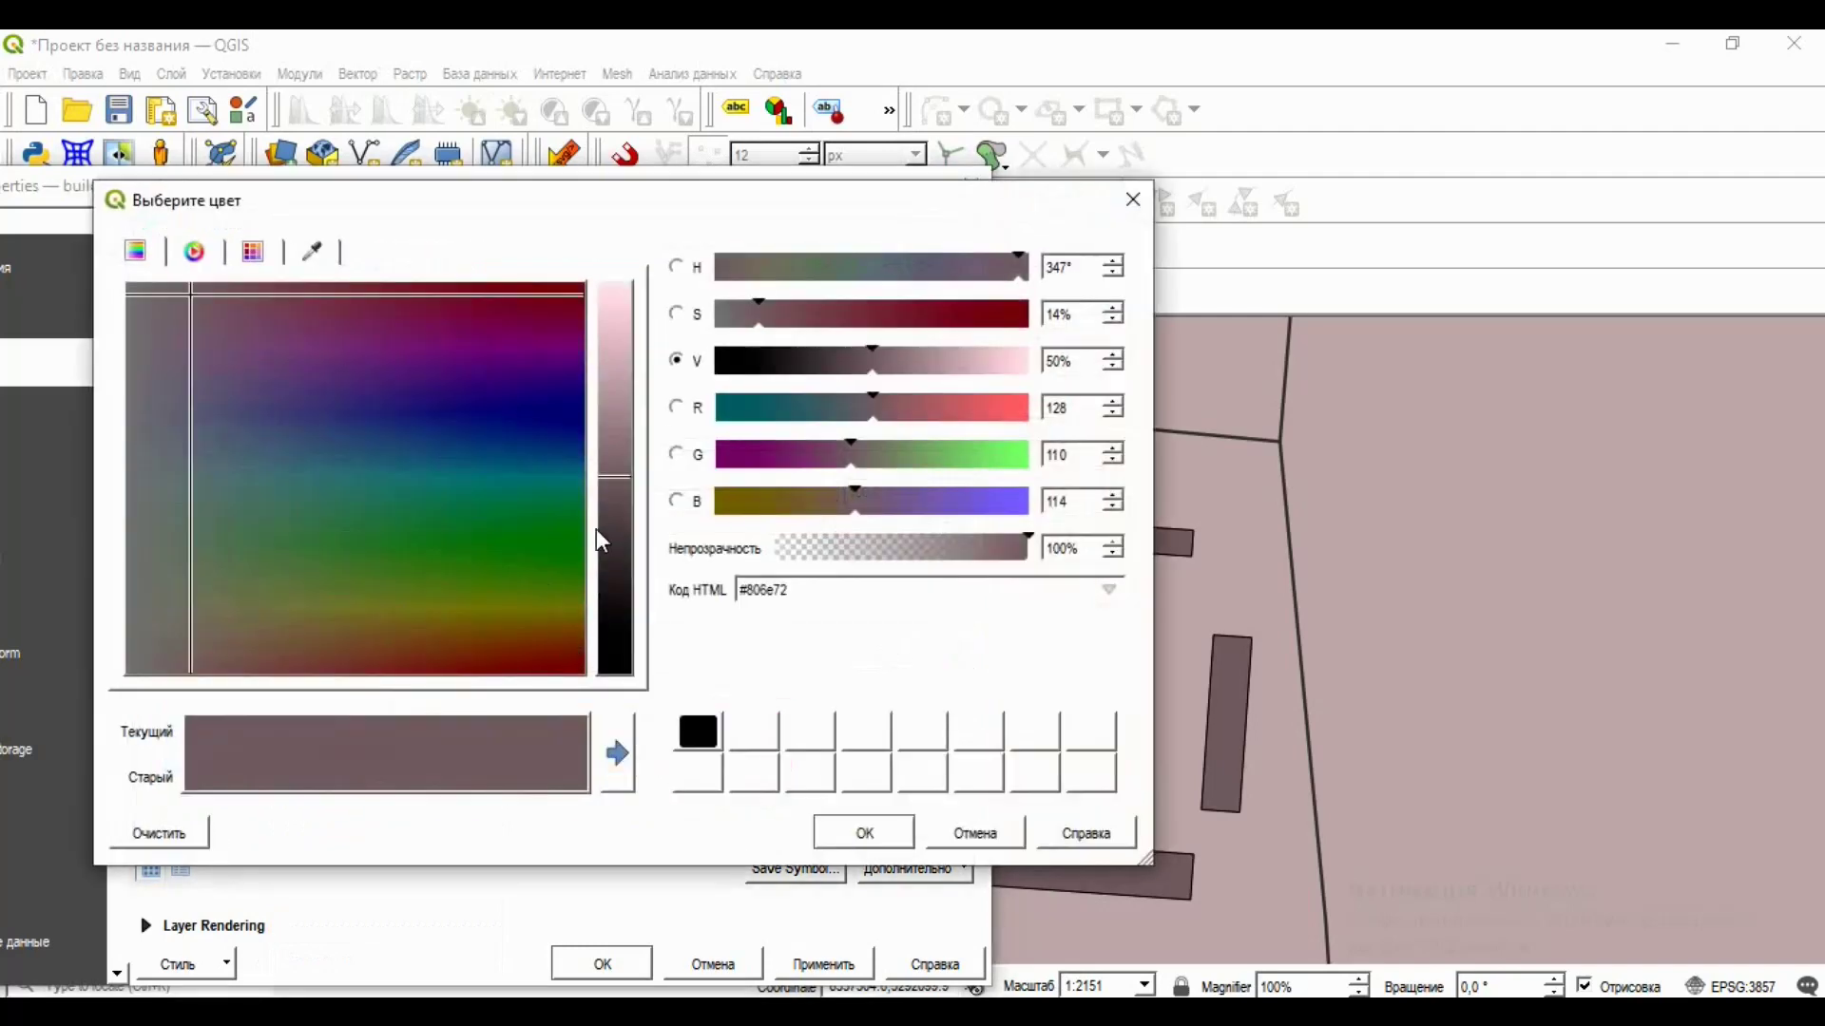
pyautogui.click(1018, 323)
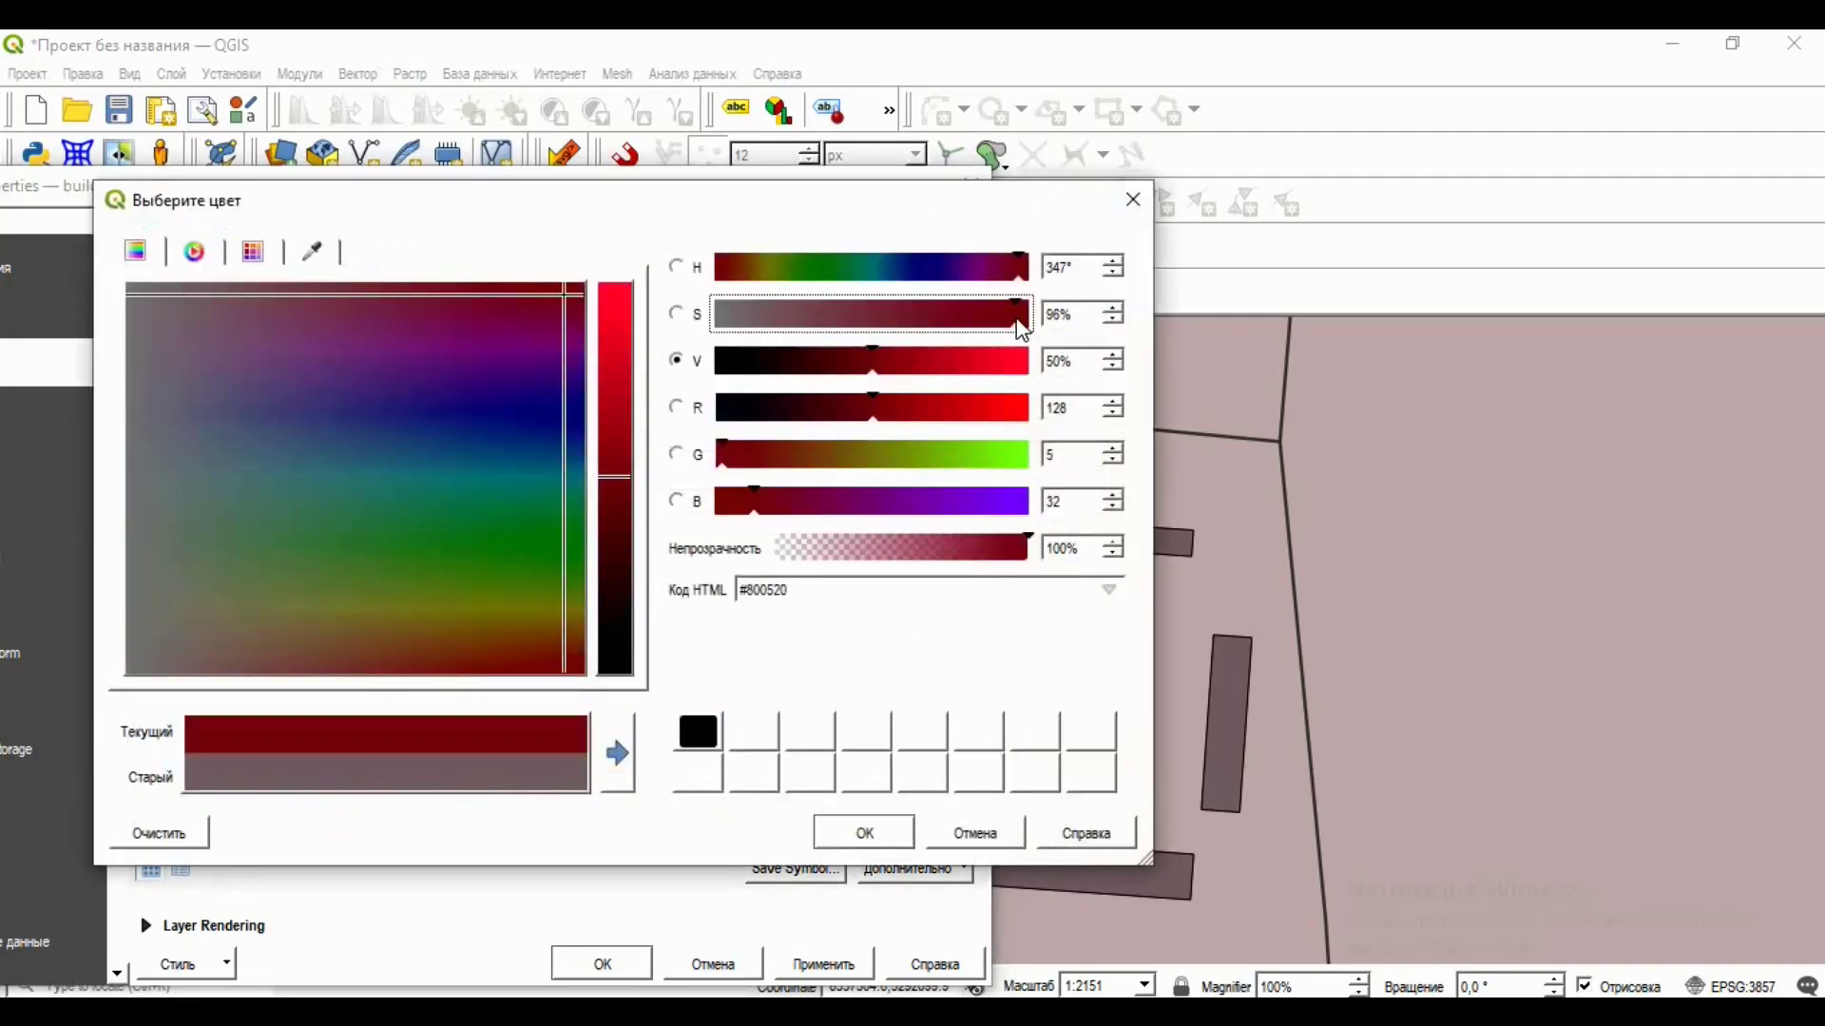
pyautogui.click(619, 482)
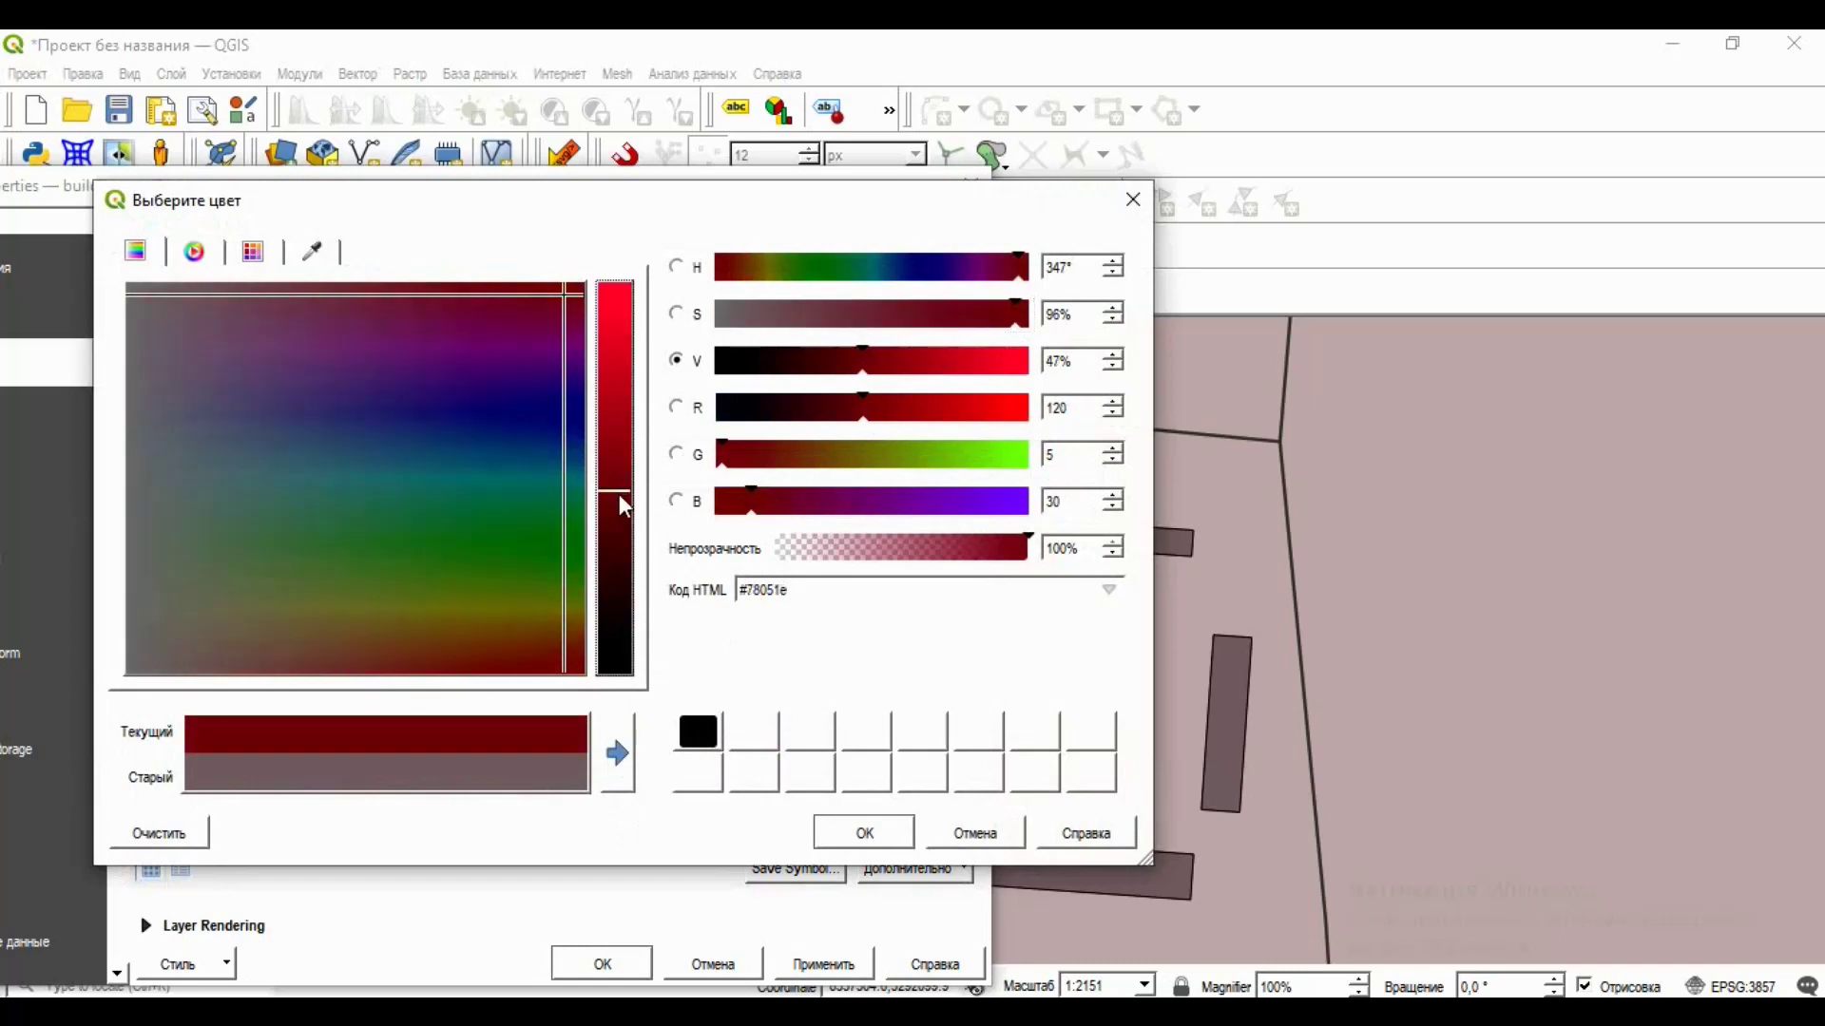
pyautogui.click(871, 836)
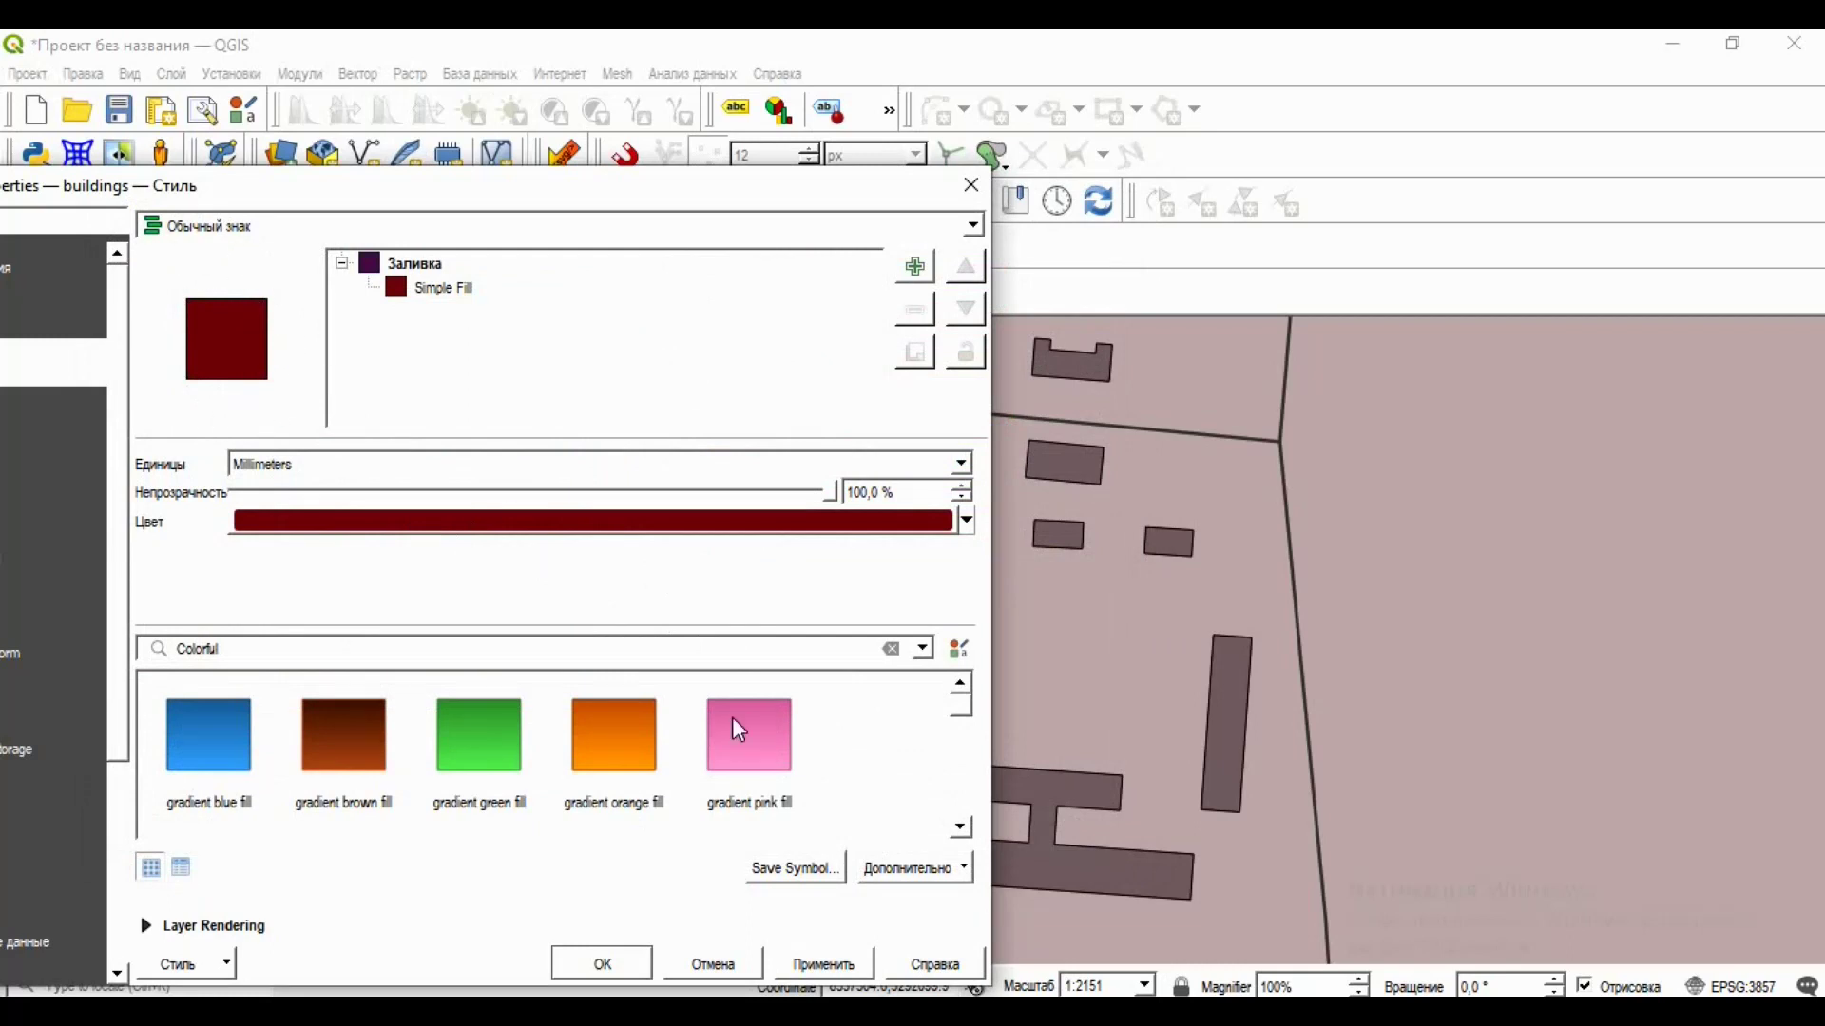
pyautogui.click(857, 974)
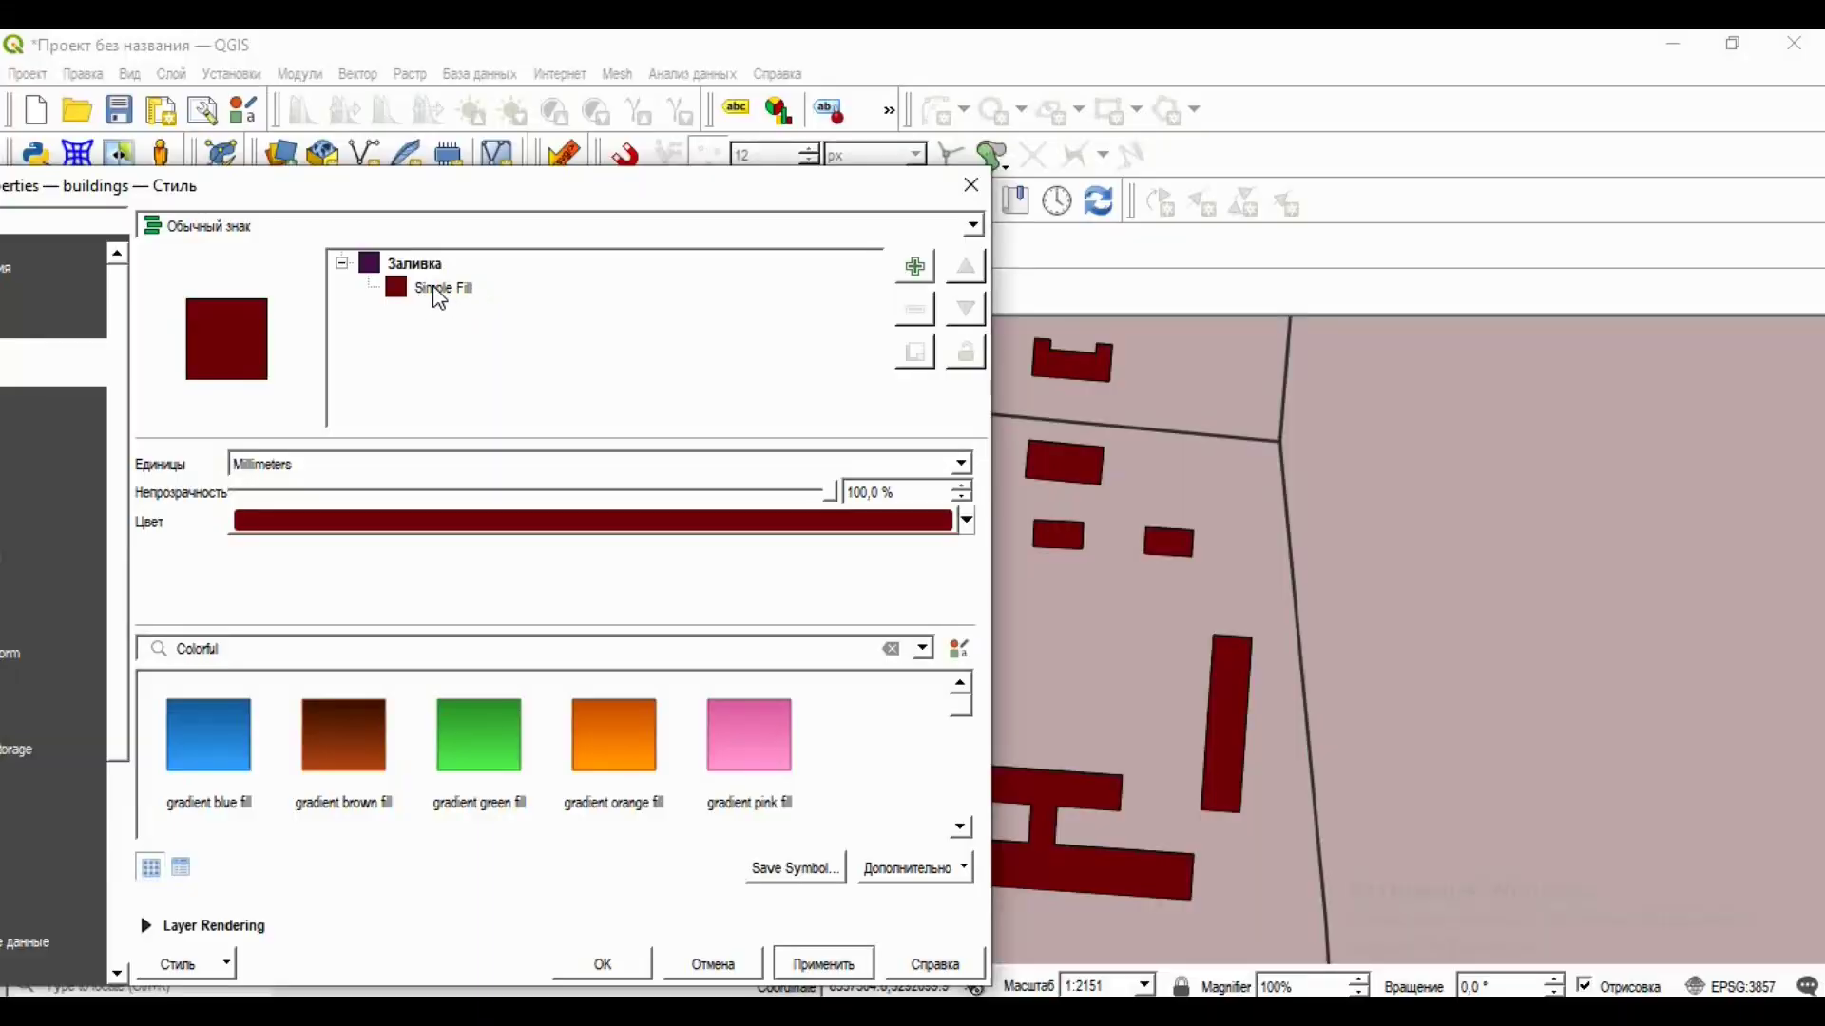
# Set the fill style of the buildings' Simple Fill to horizontal hatching (Горизонтальная) and apply it.
pyautogui.click(439, 290)
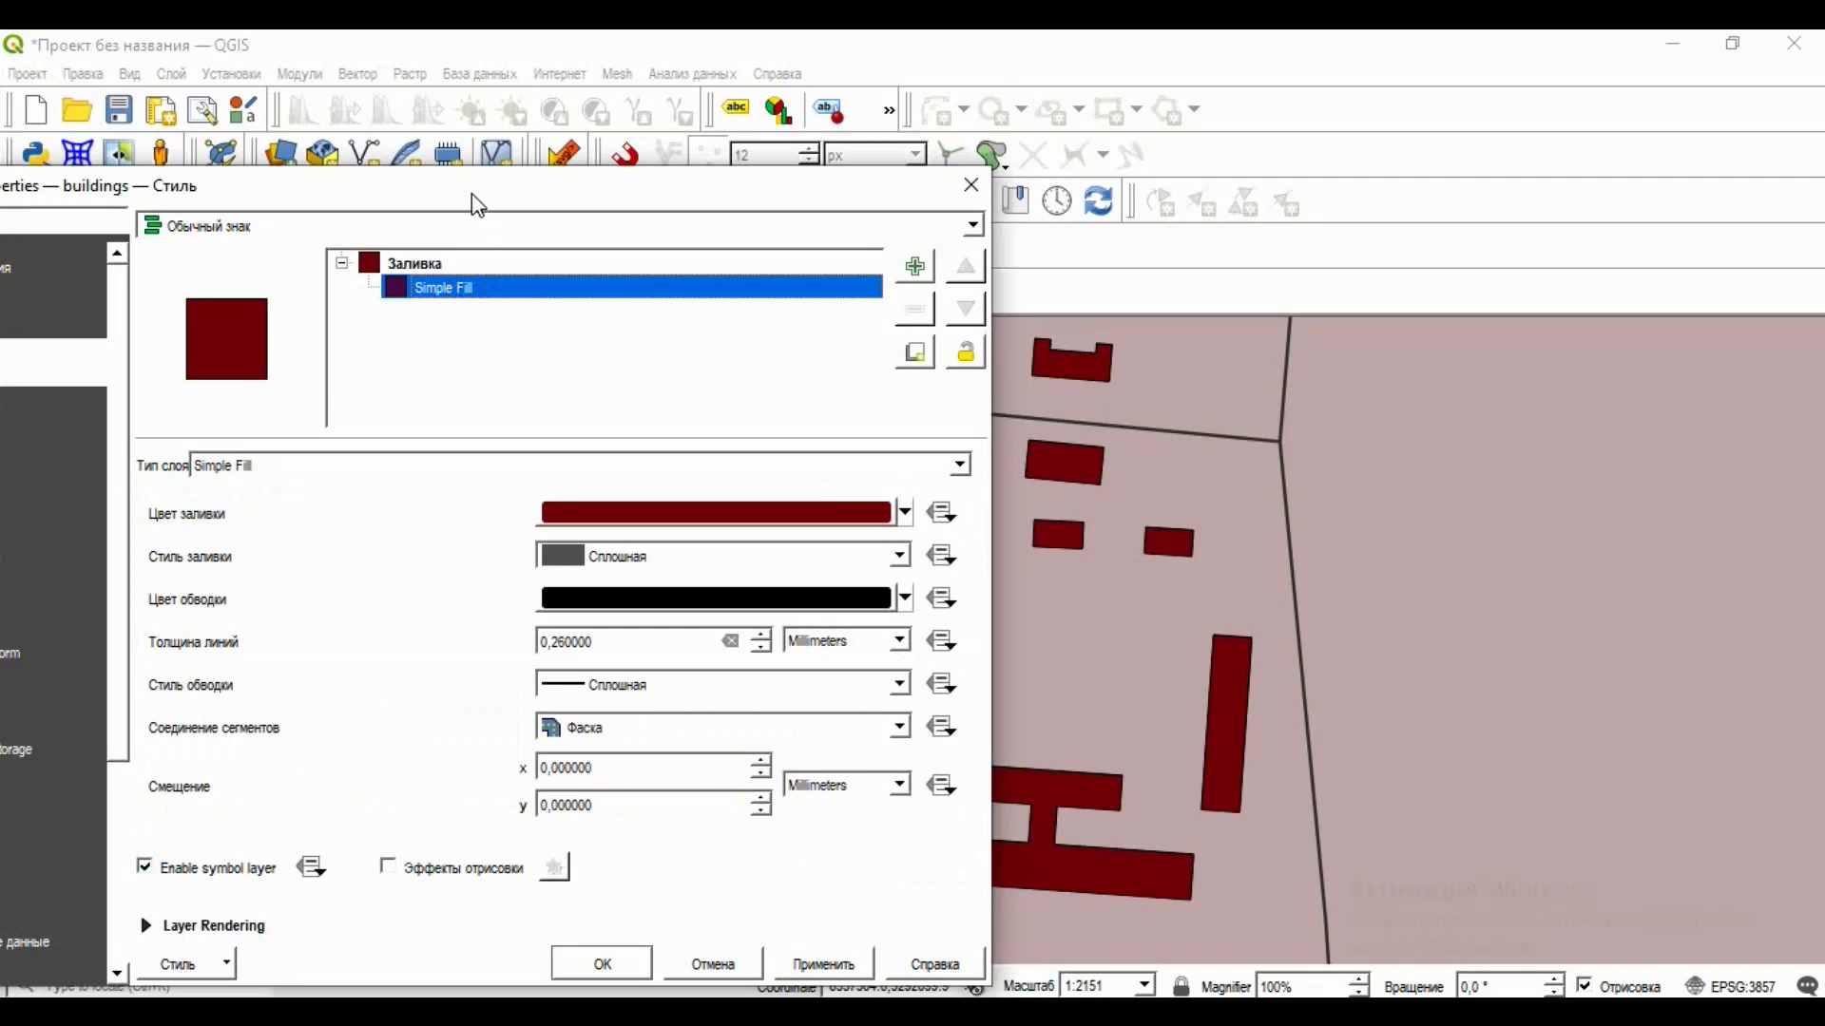
pyautogui.moveTo(474, 193); pyautogui.dragTo(412, 165)
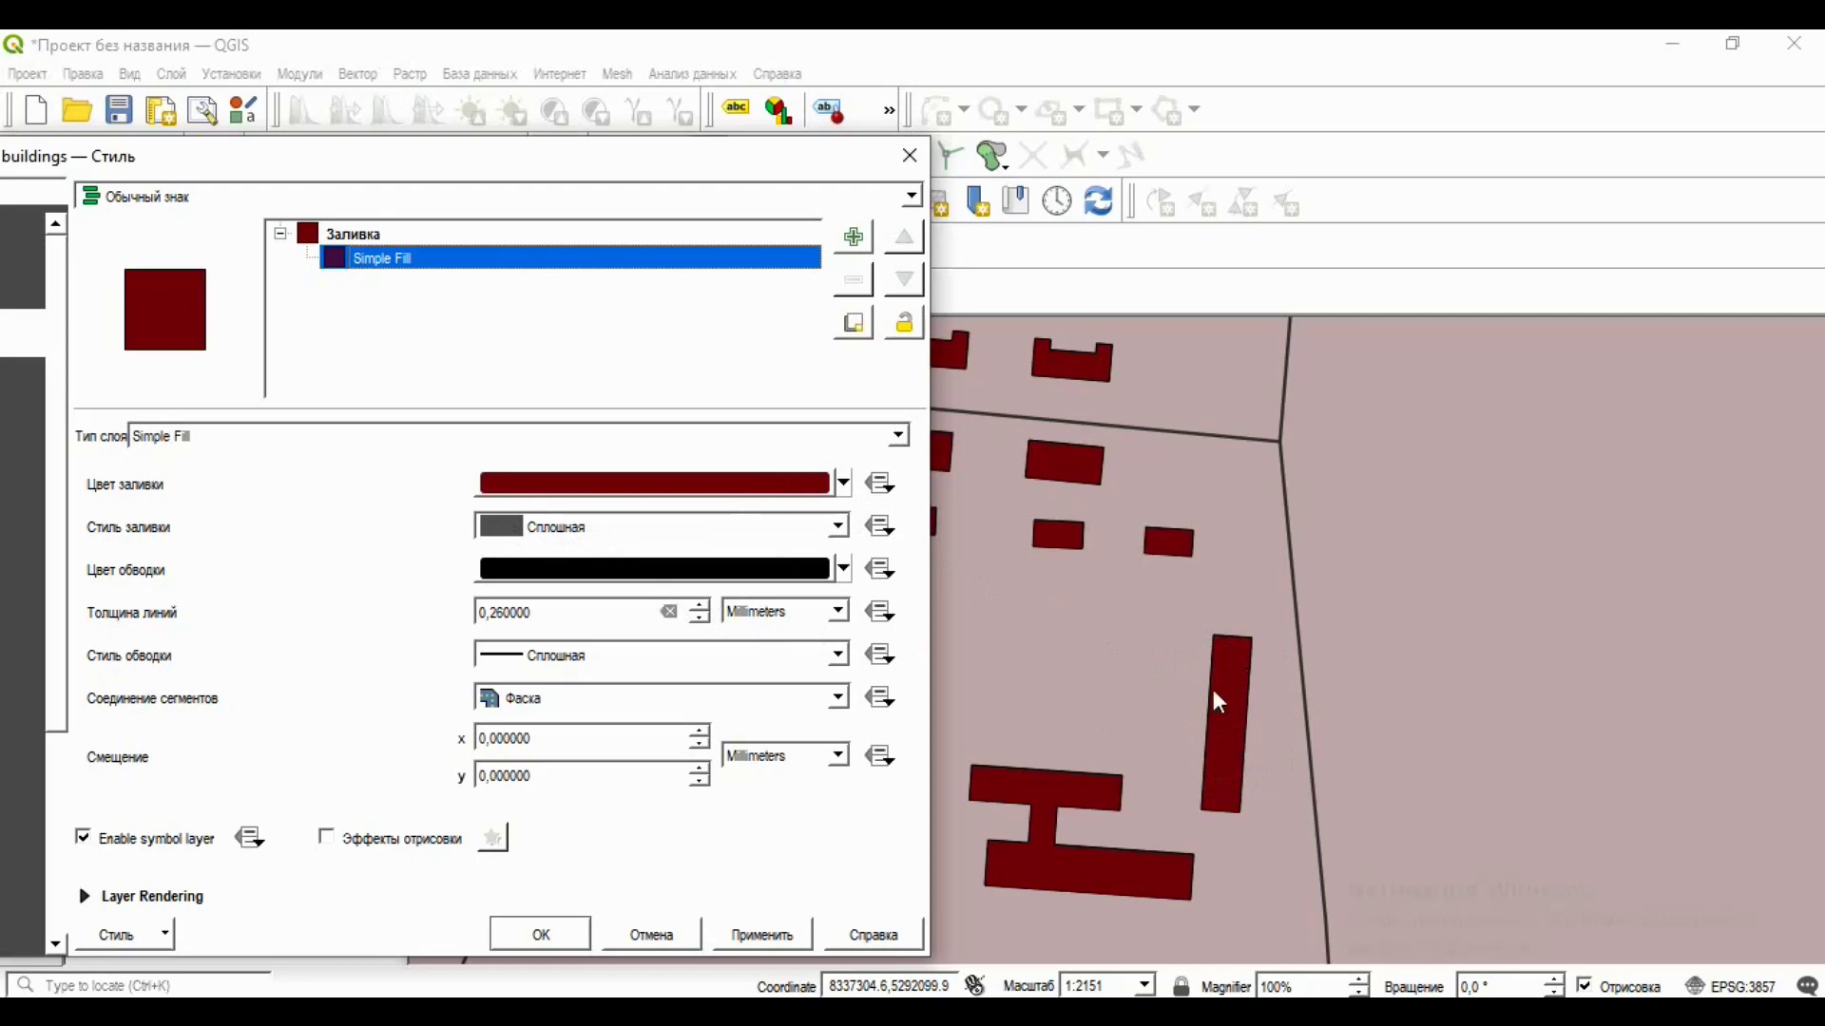
pyautogui.click(841, 528)
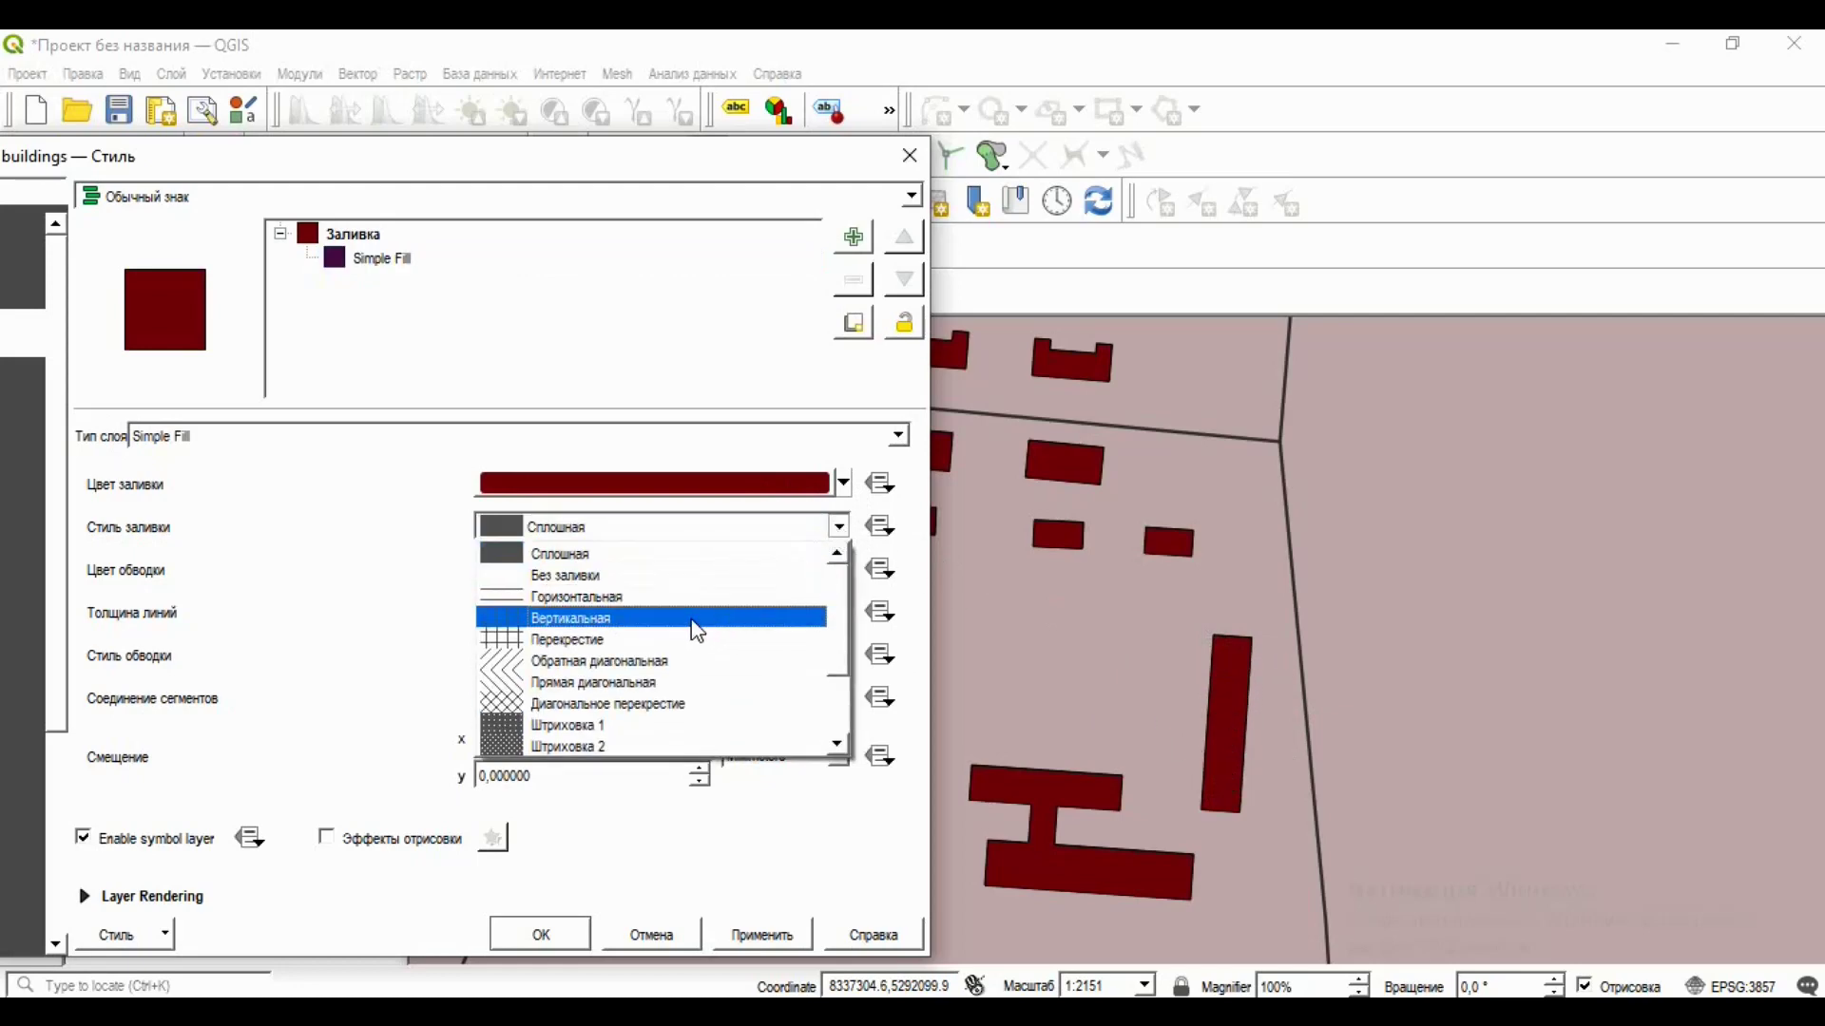
pyautogui.click(564, 602)
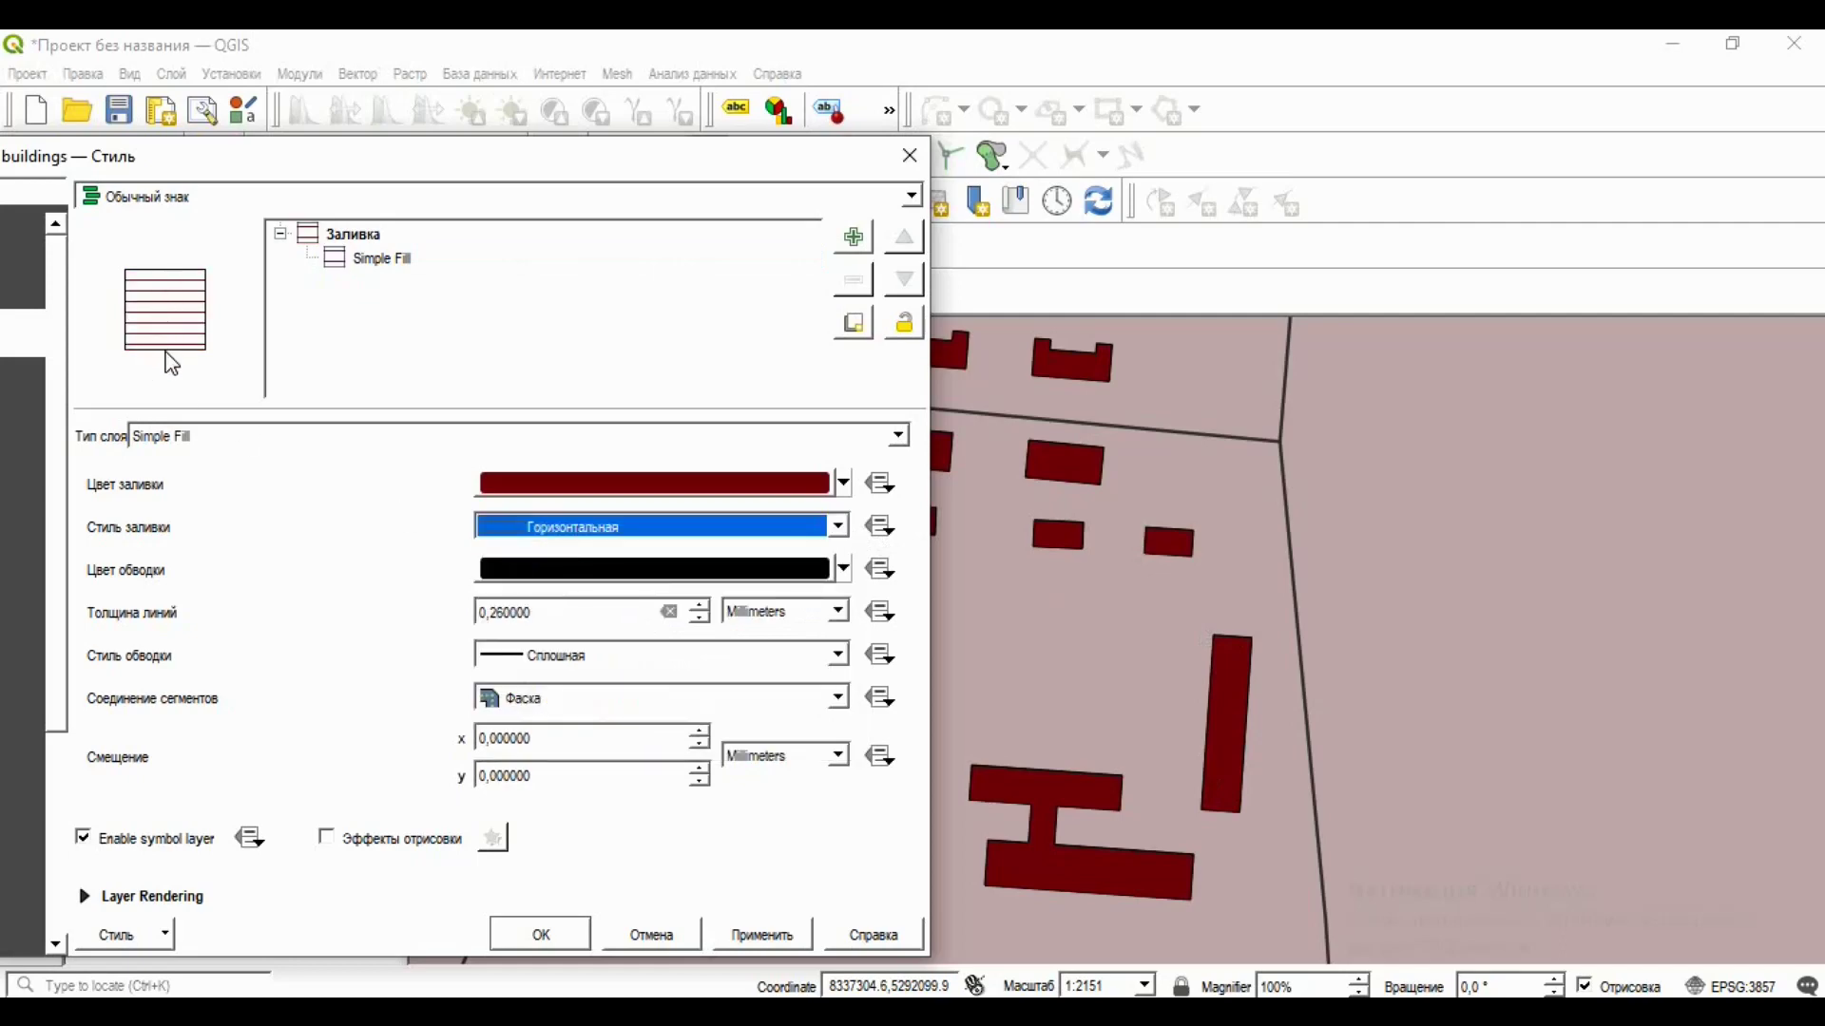
pyautogui.click(781, 947)
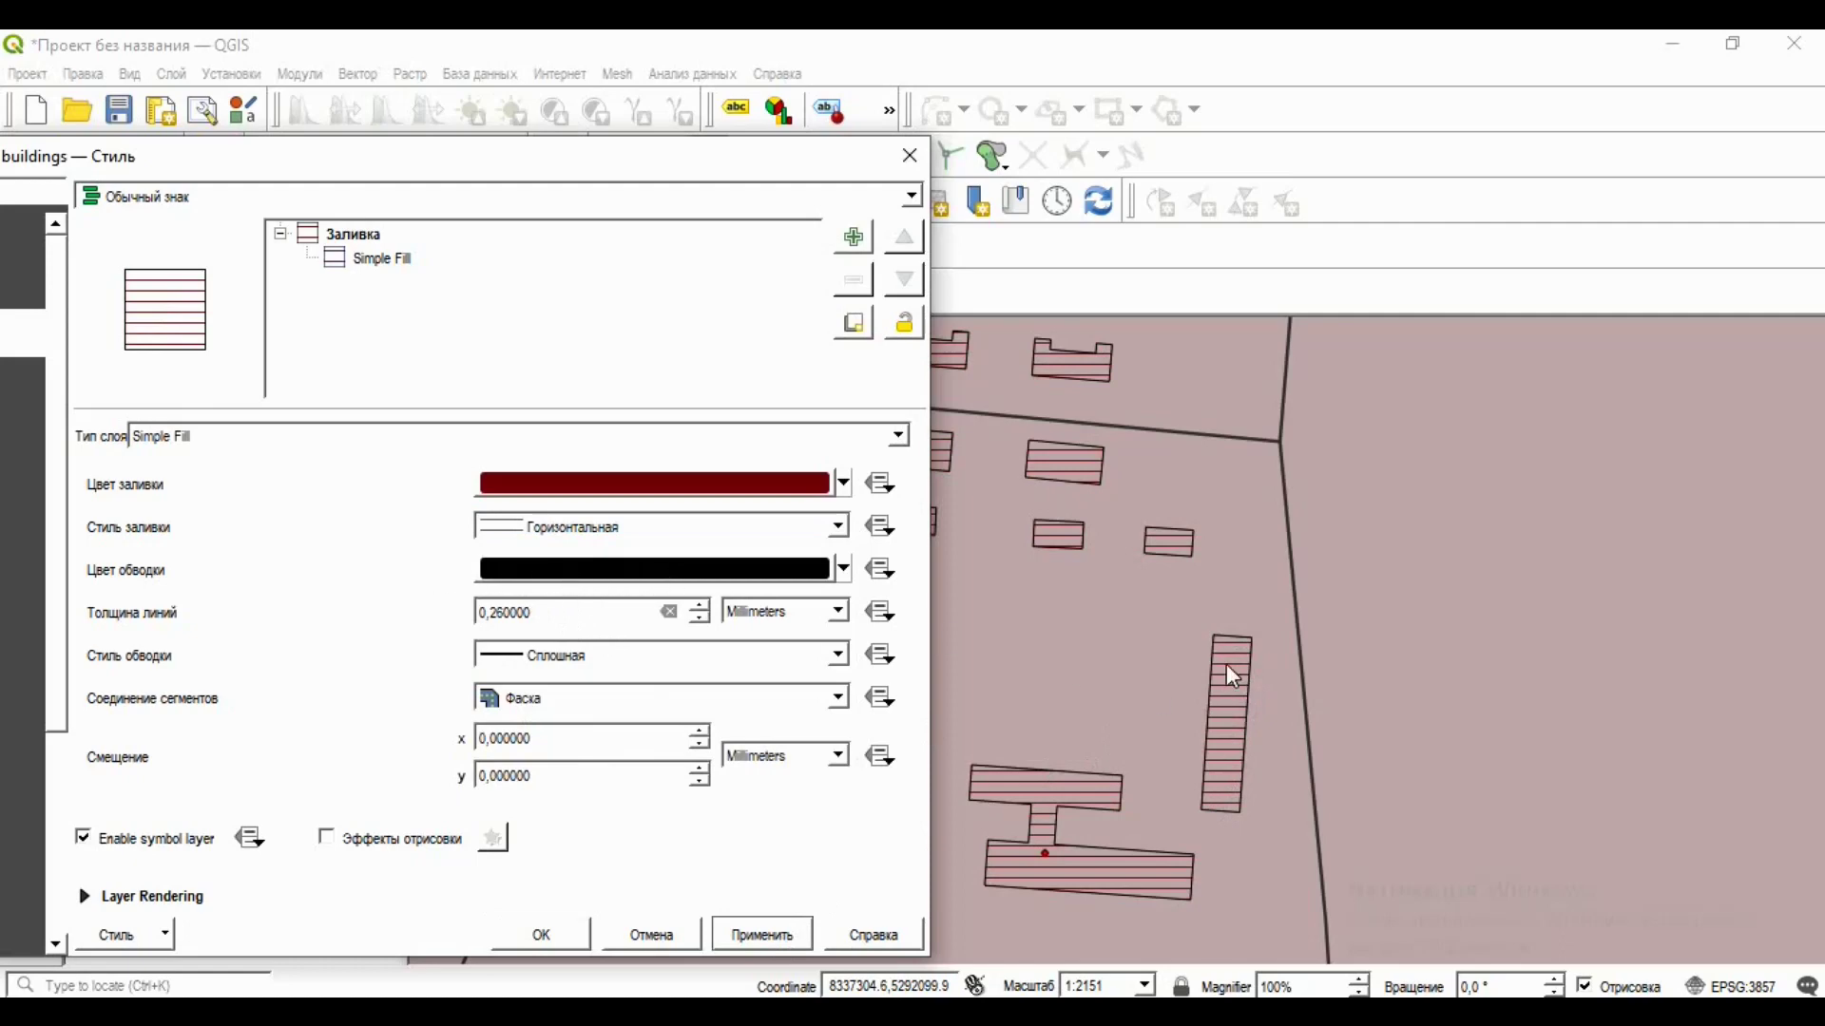
# Set the outline color of the buildings' Simple Fill to yellow #eef523 and apply it.
pyautogui.click(790, 568)
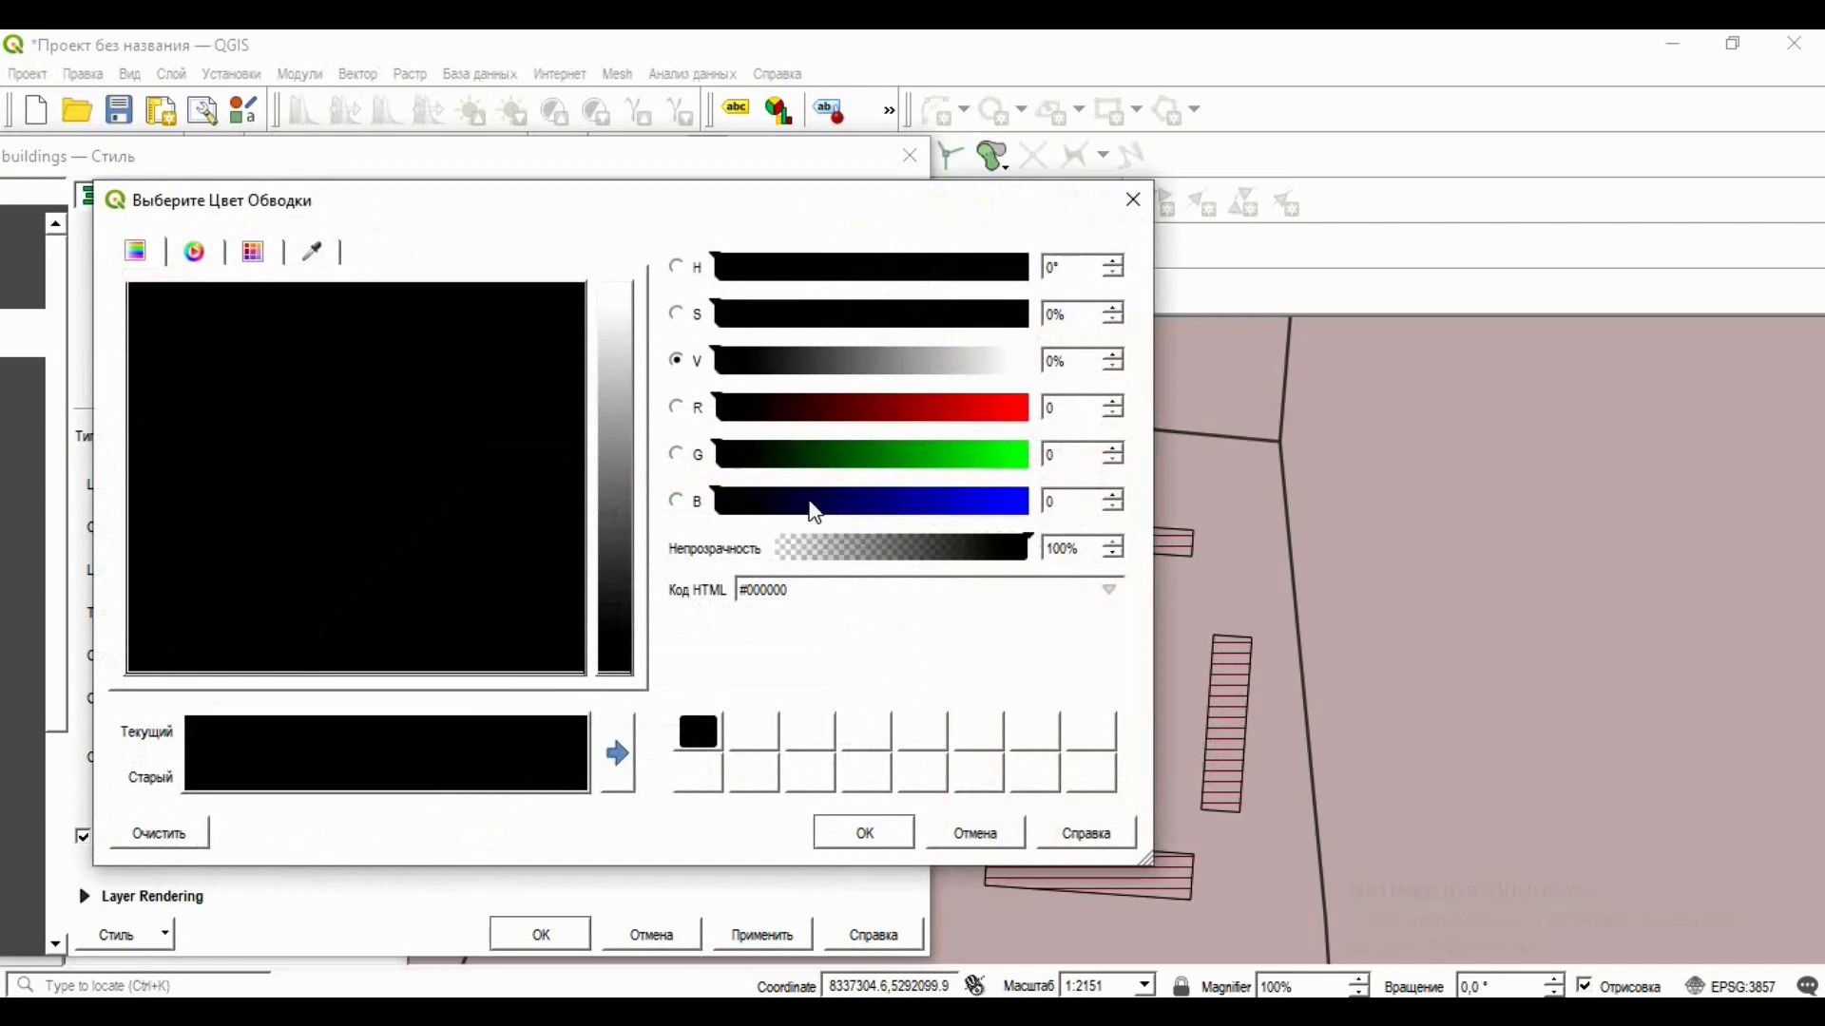
pyautogui.click(195, 251)
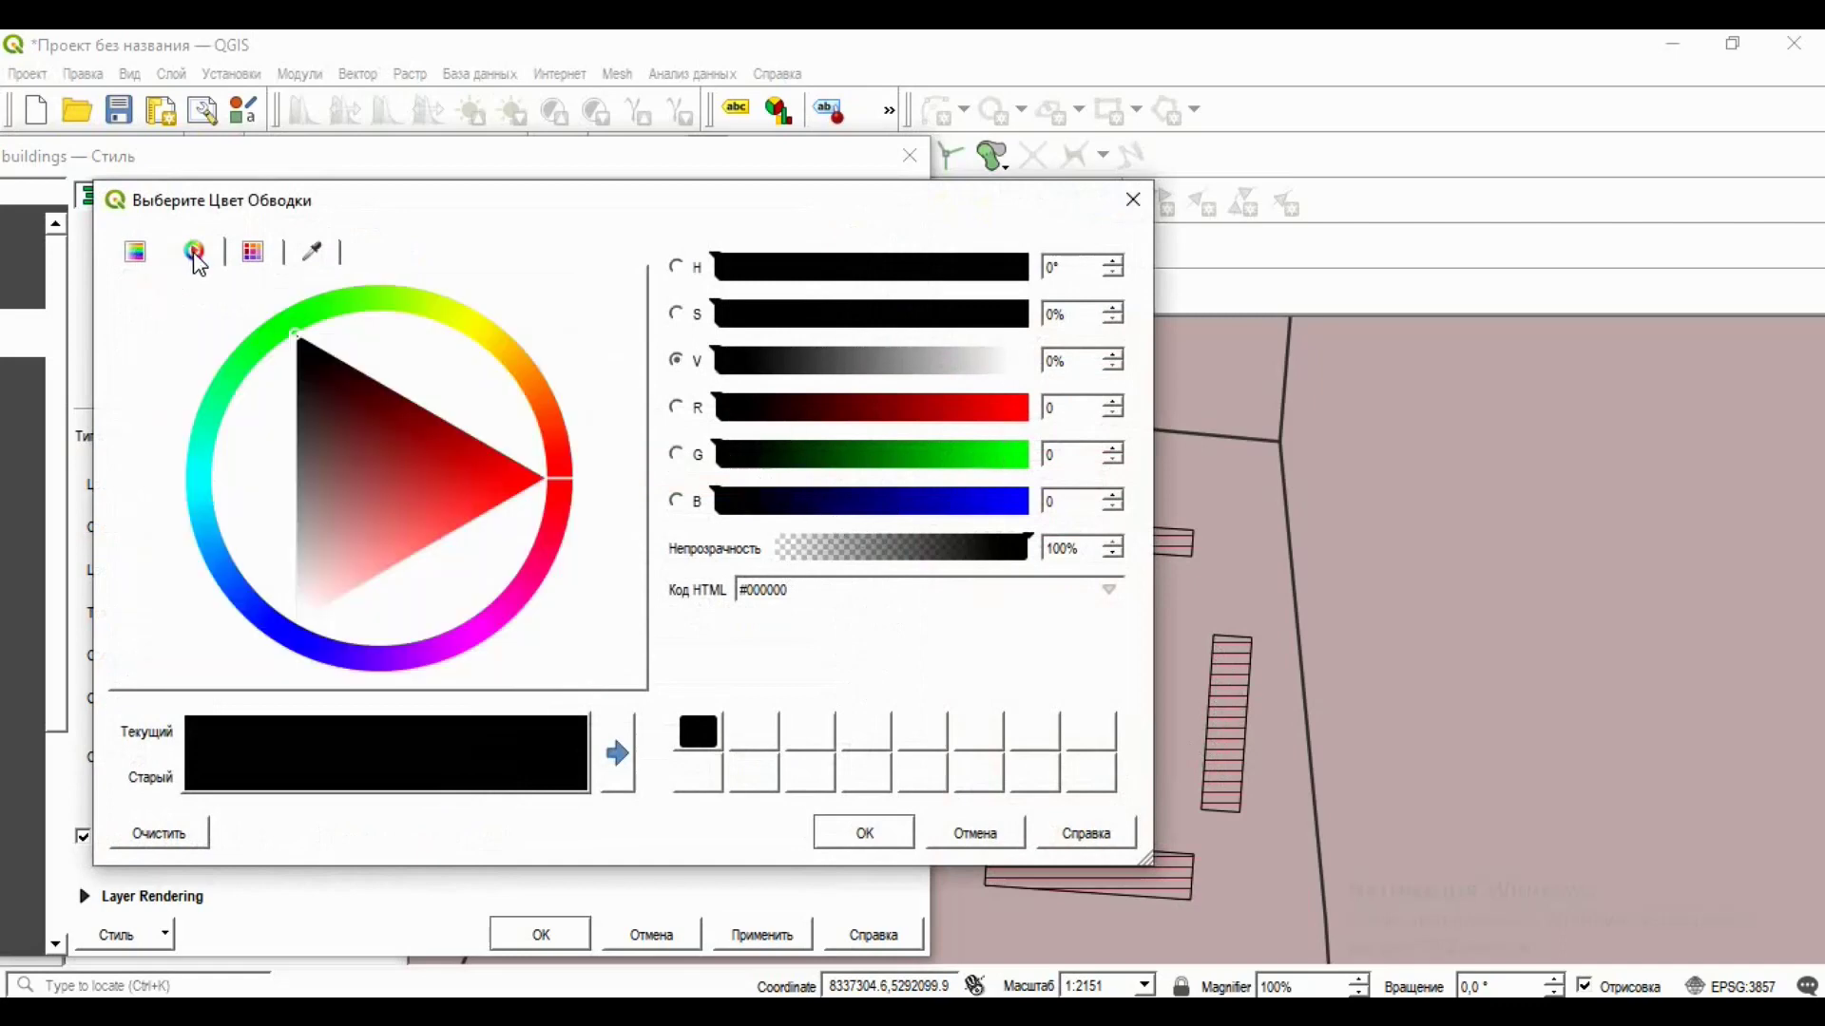
pyautogui.click(252, 252)
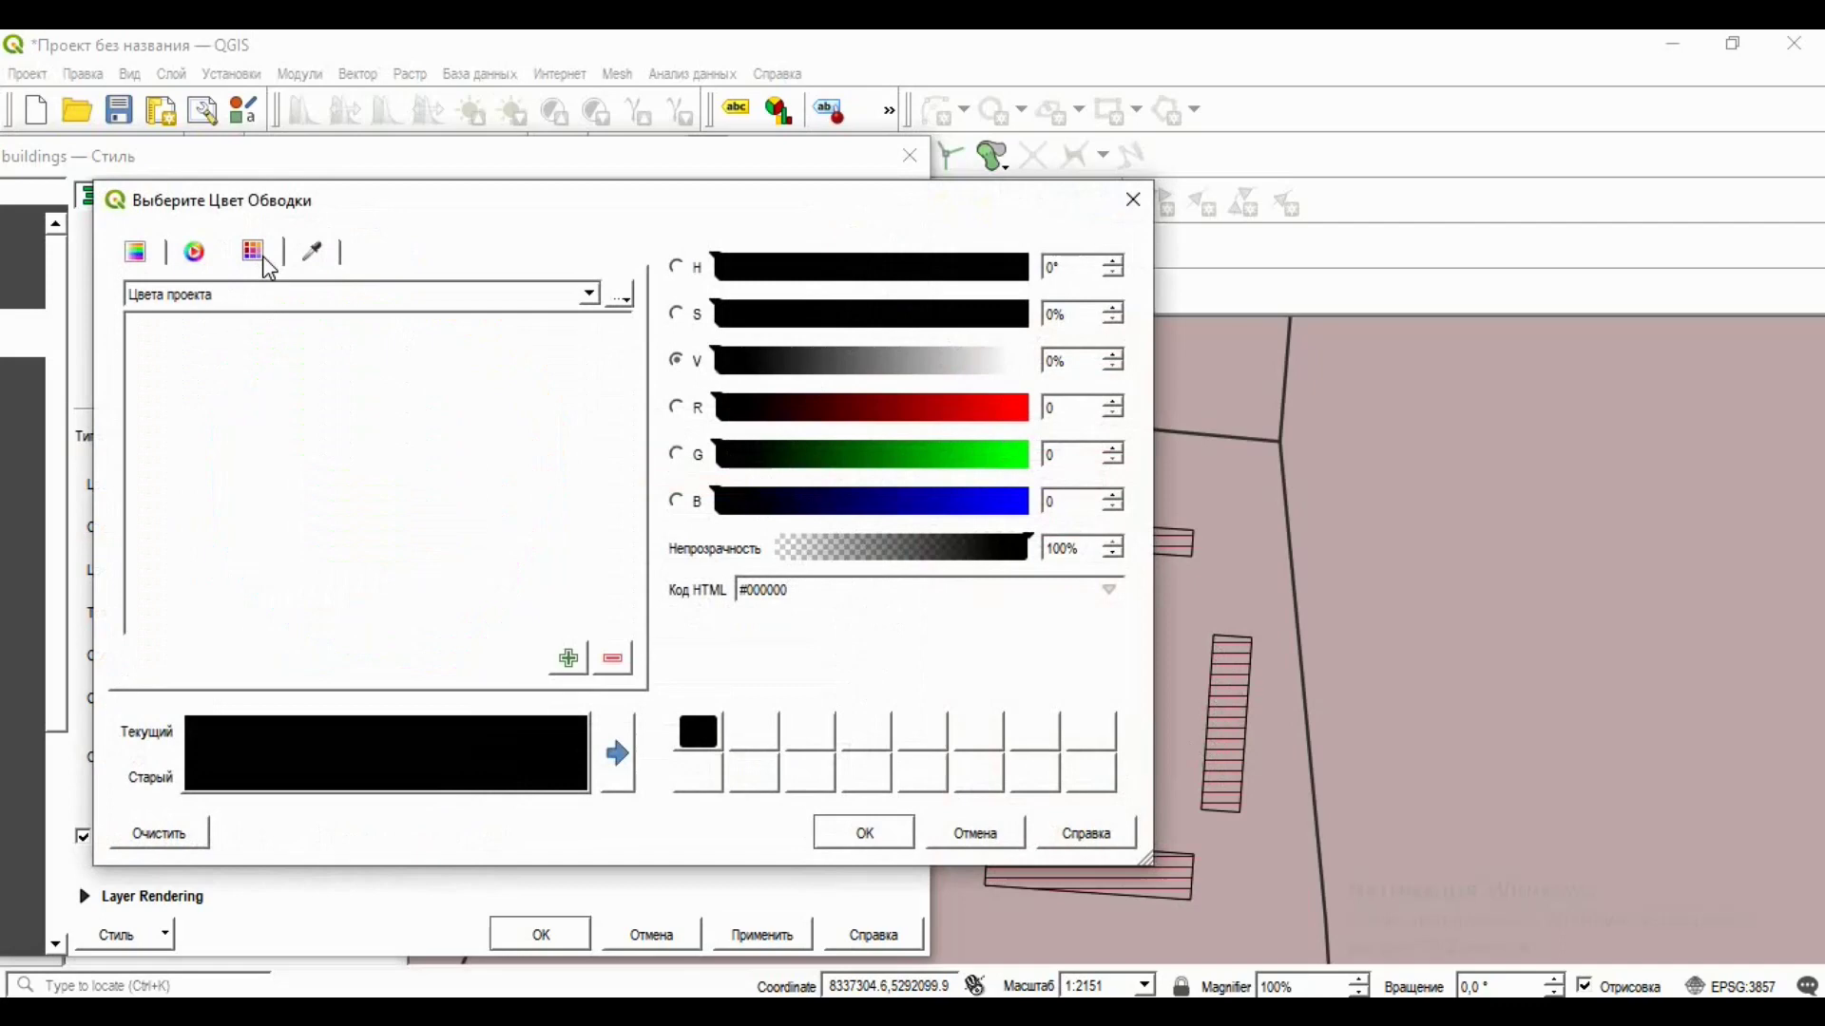
pyautogui.click(195, 252)
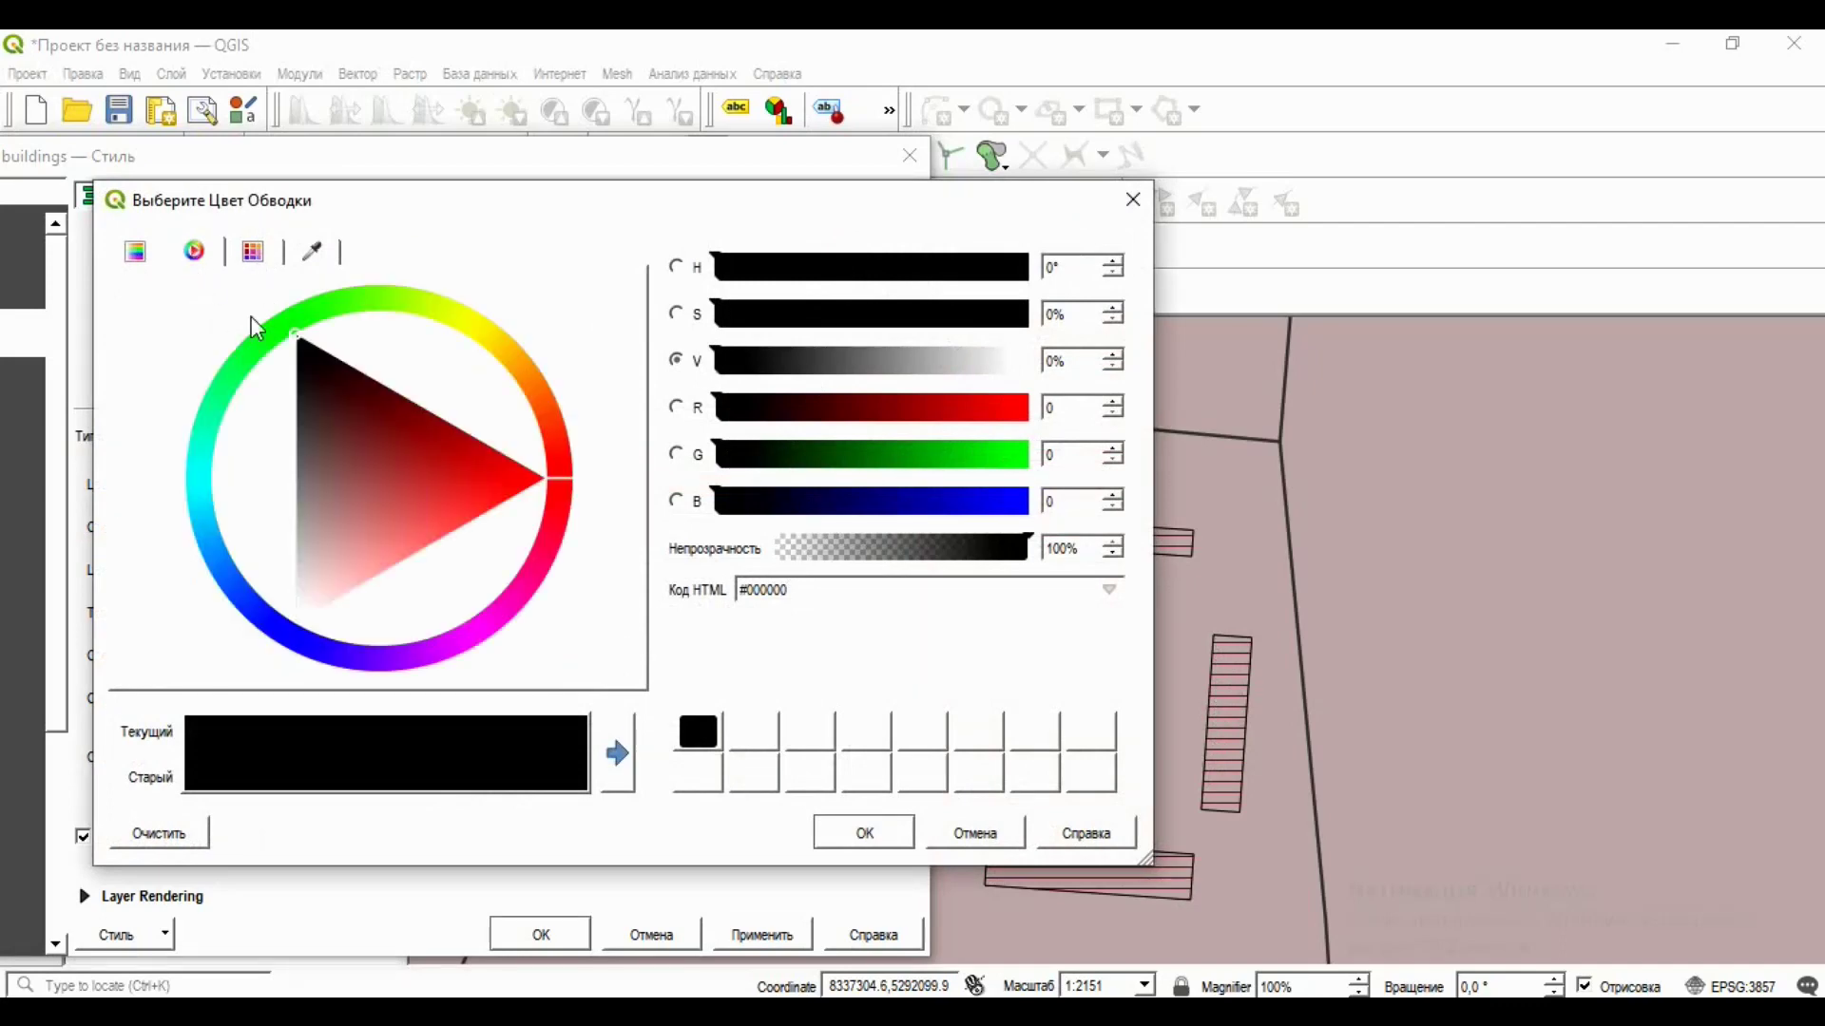
pyautogui.click(461, 327)
pyautogui.click(455, 388)
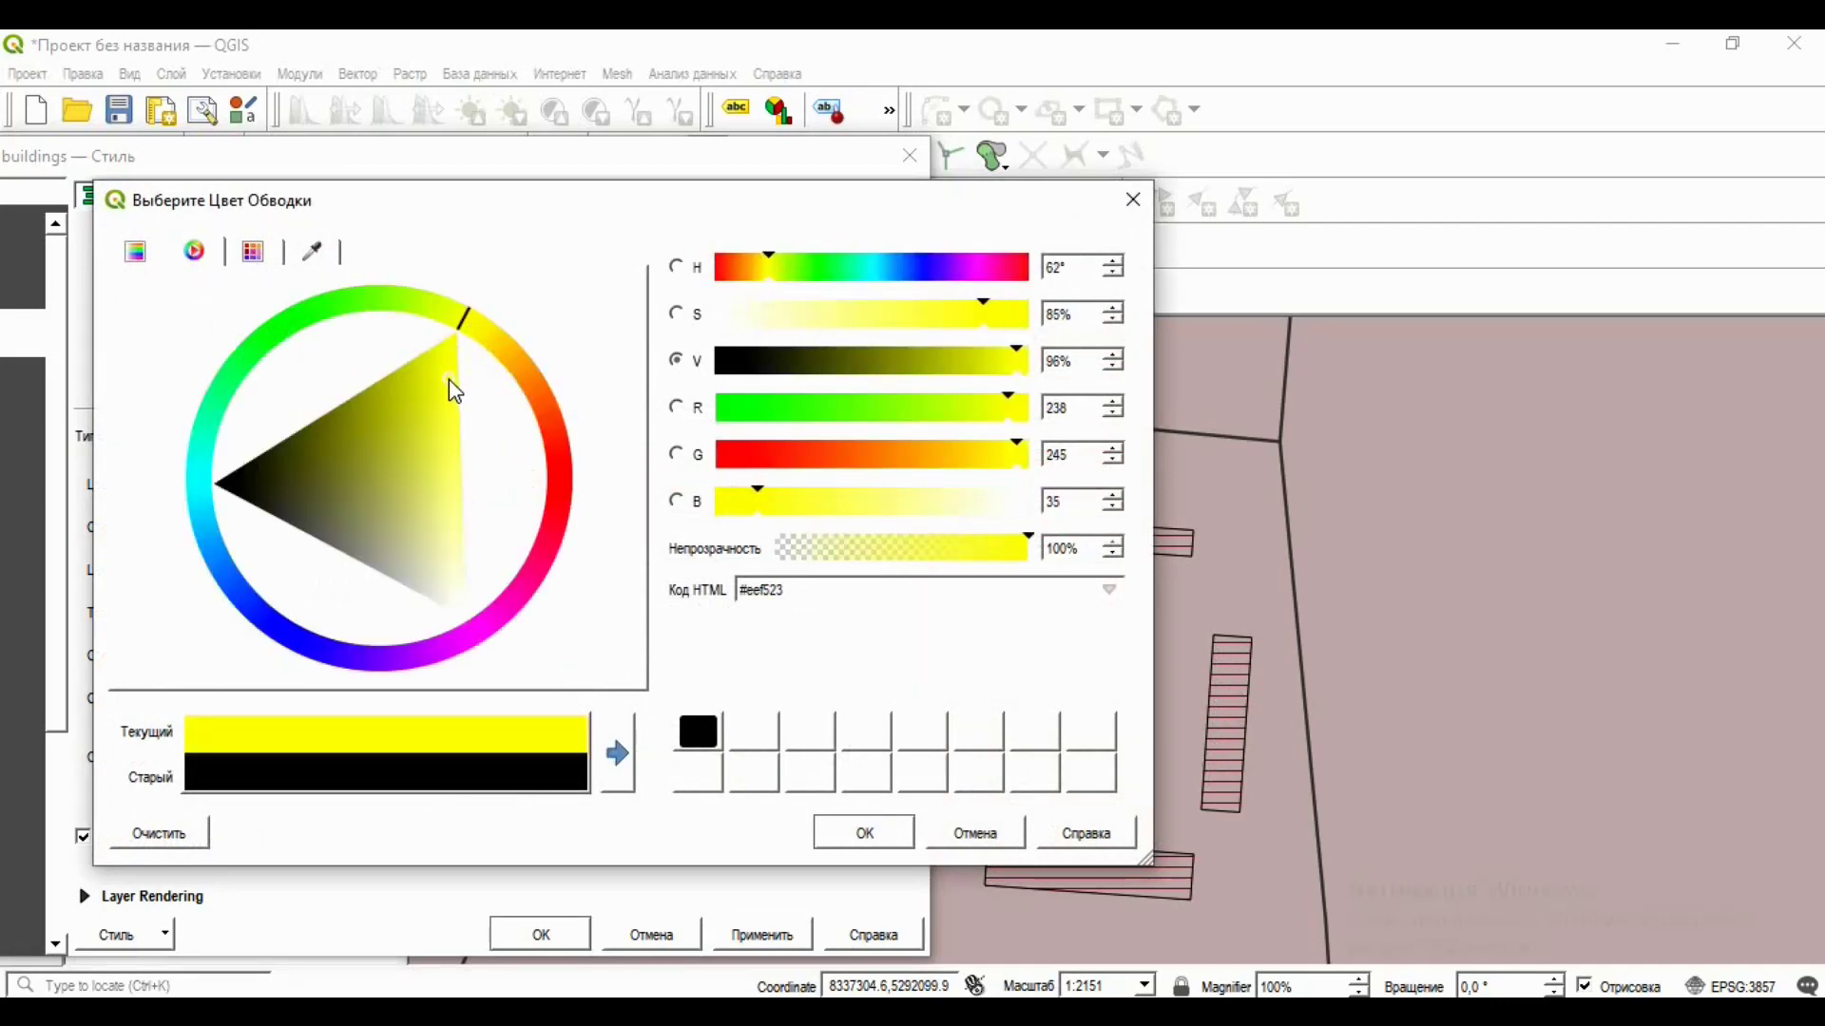
pyautogui.click(863, 833)
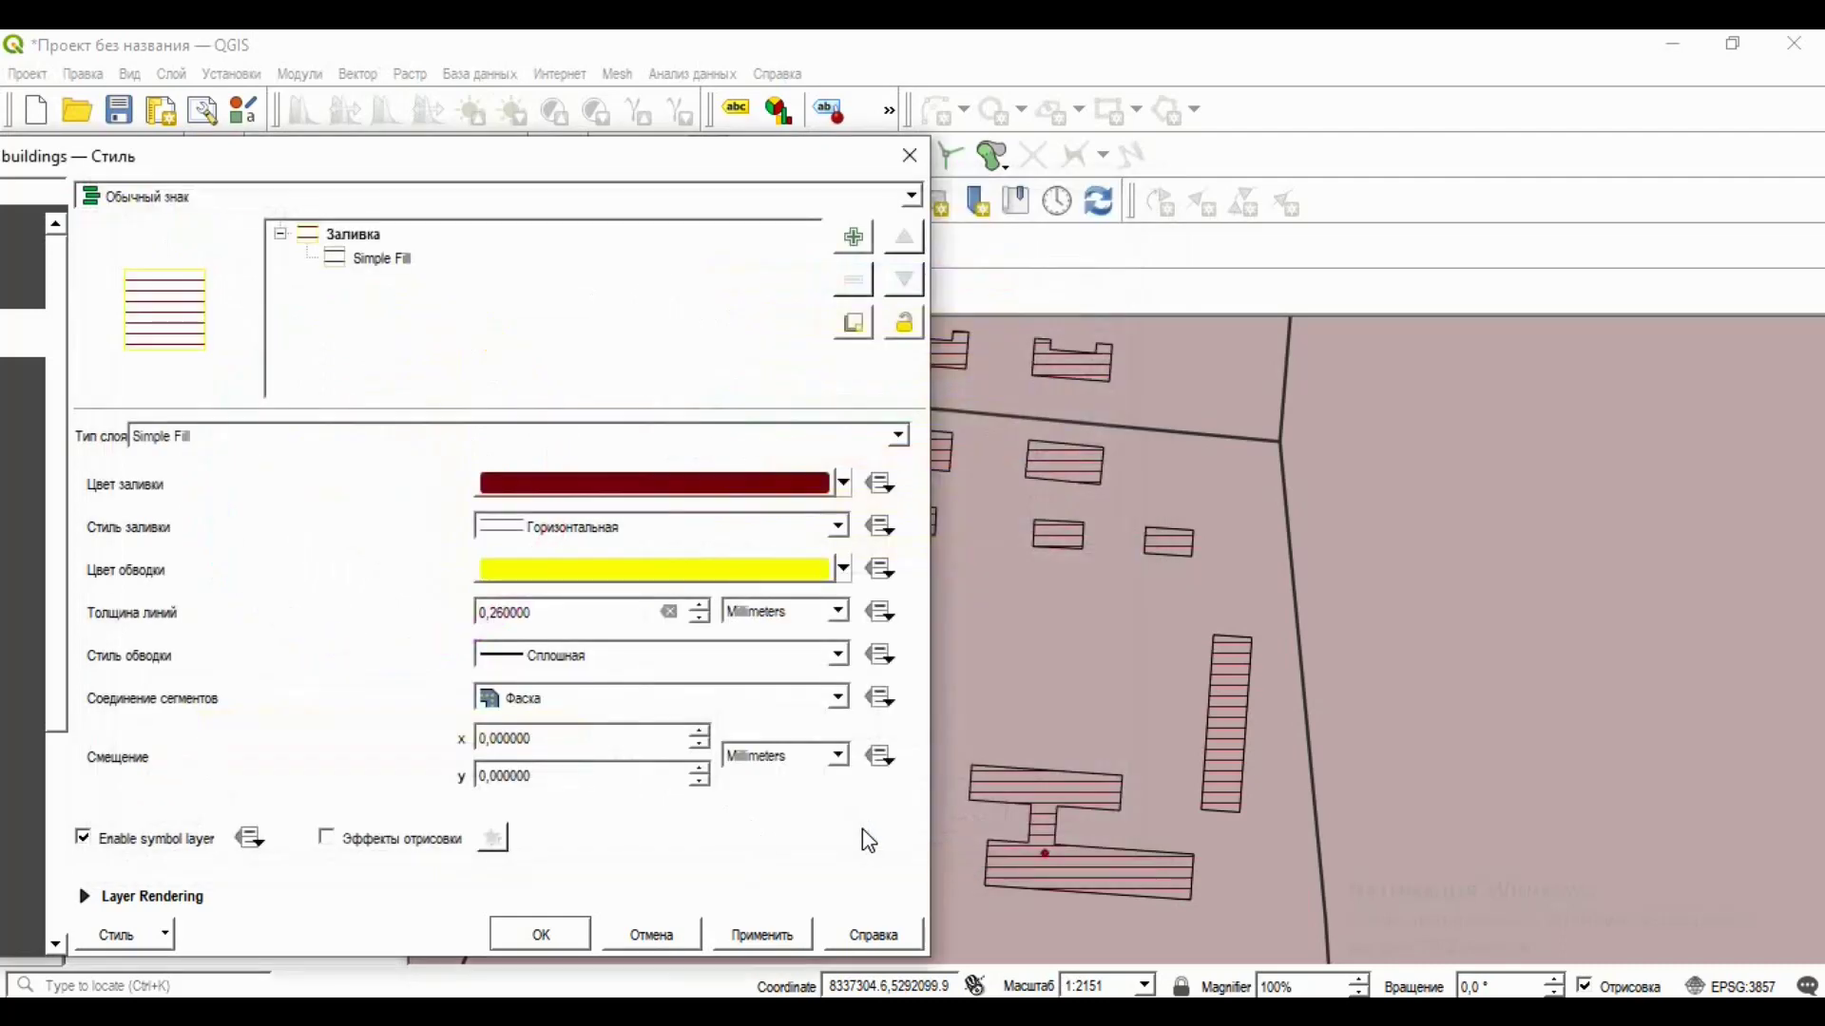
pyautogui.click(762, 935)
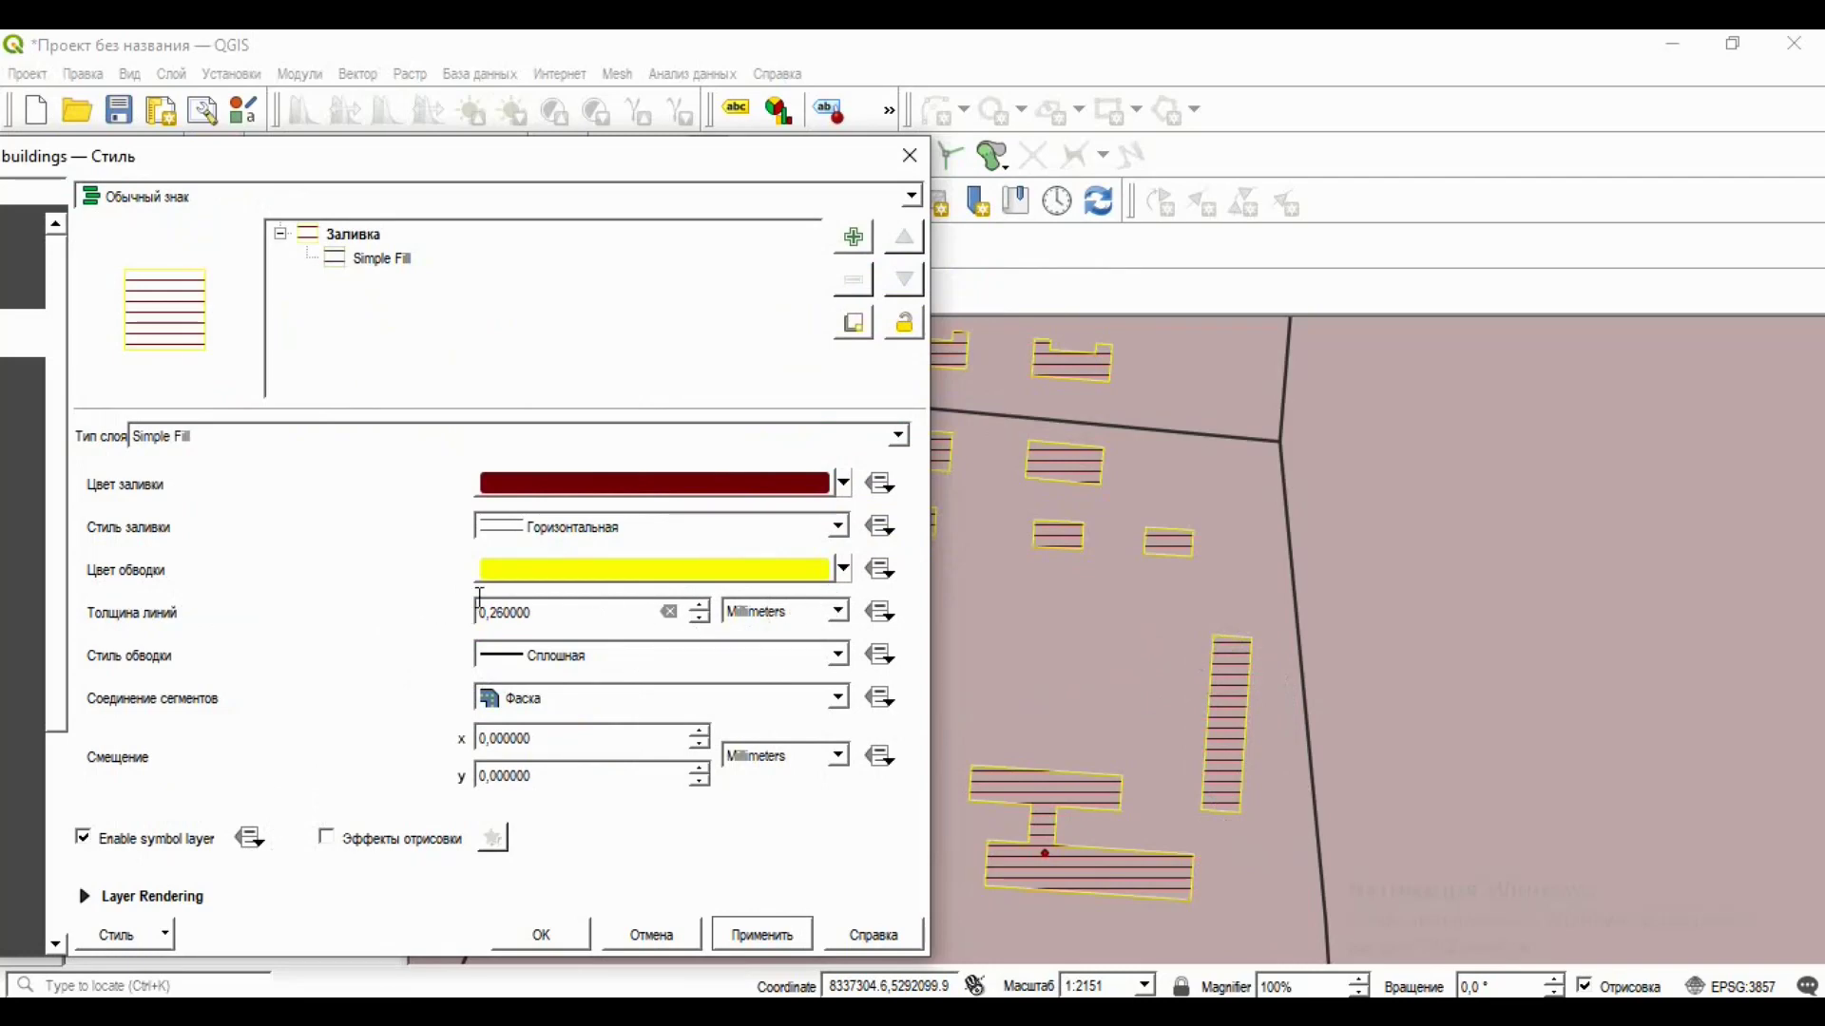
# Set the outline width of the buildings' Simple Fill to 0.66 mm and apply it to the map.
pyautogui.click(705, 607)
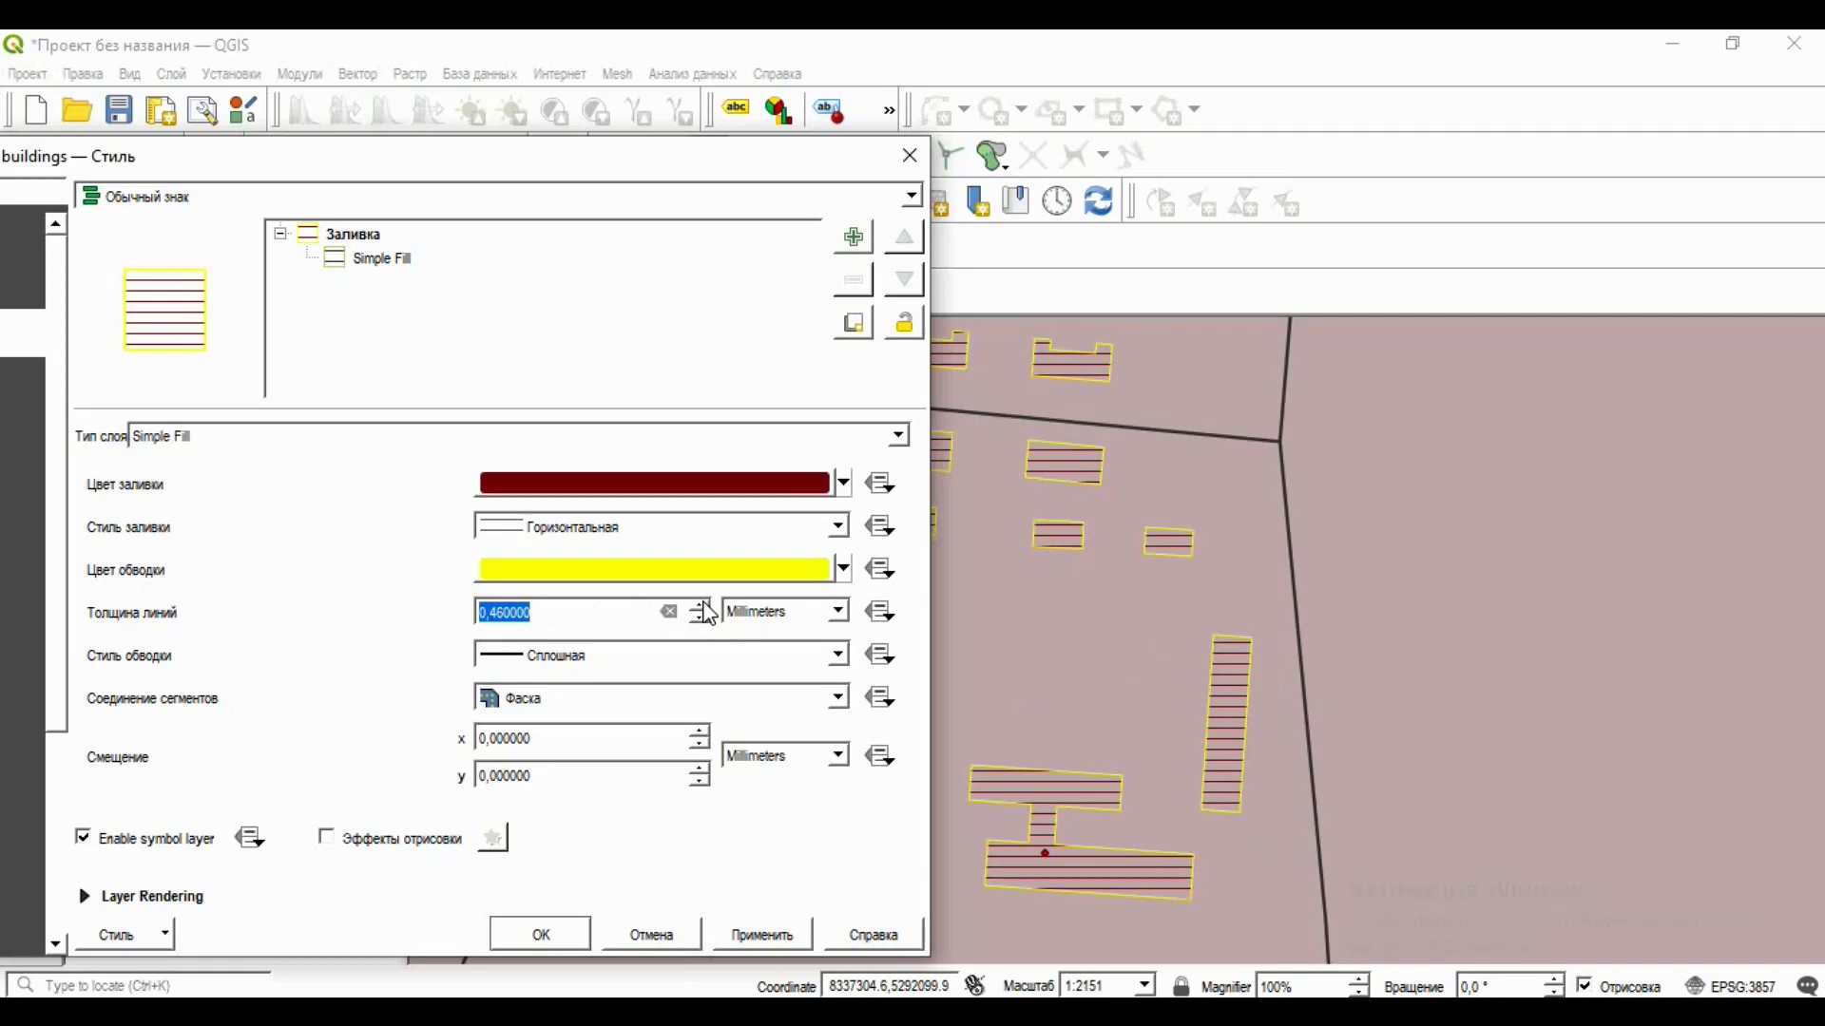
pyautogui.click(776, 945)
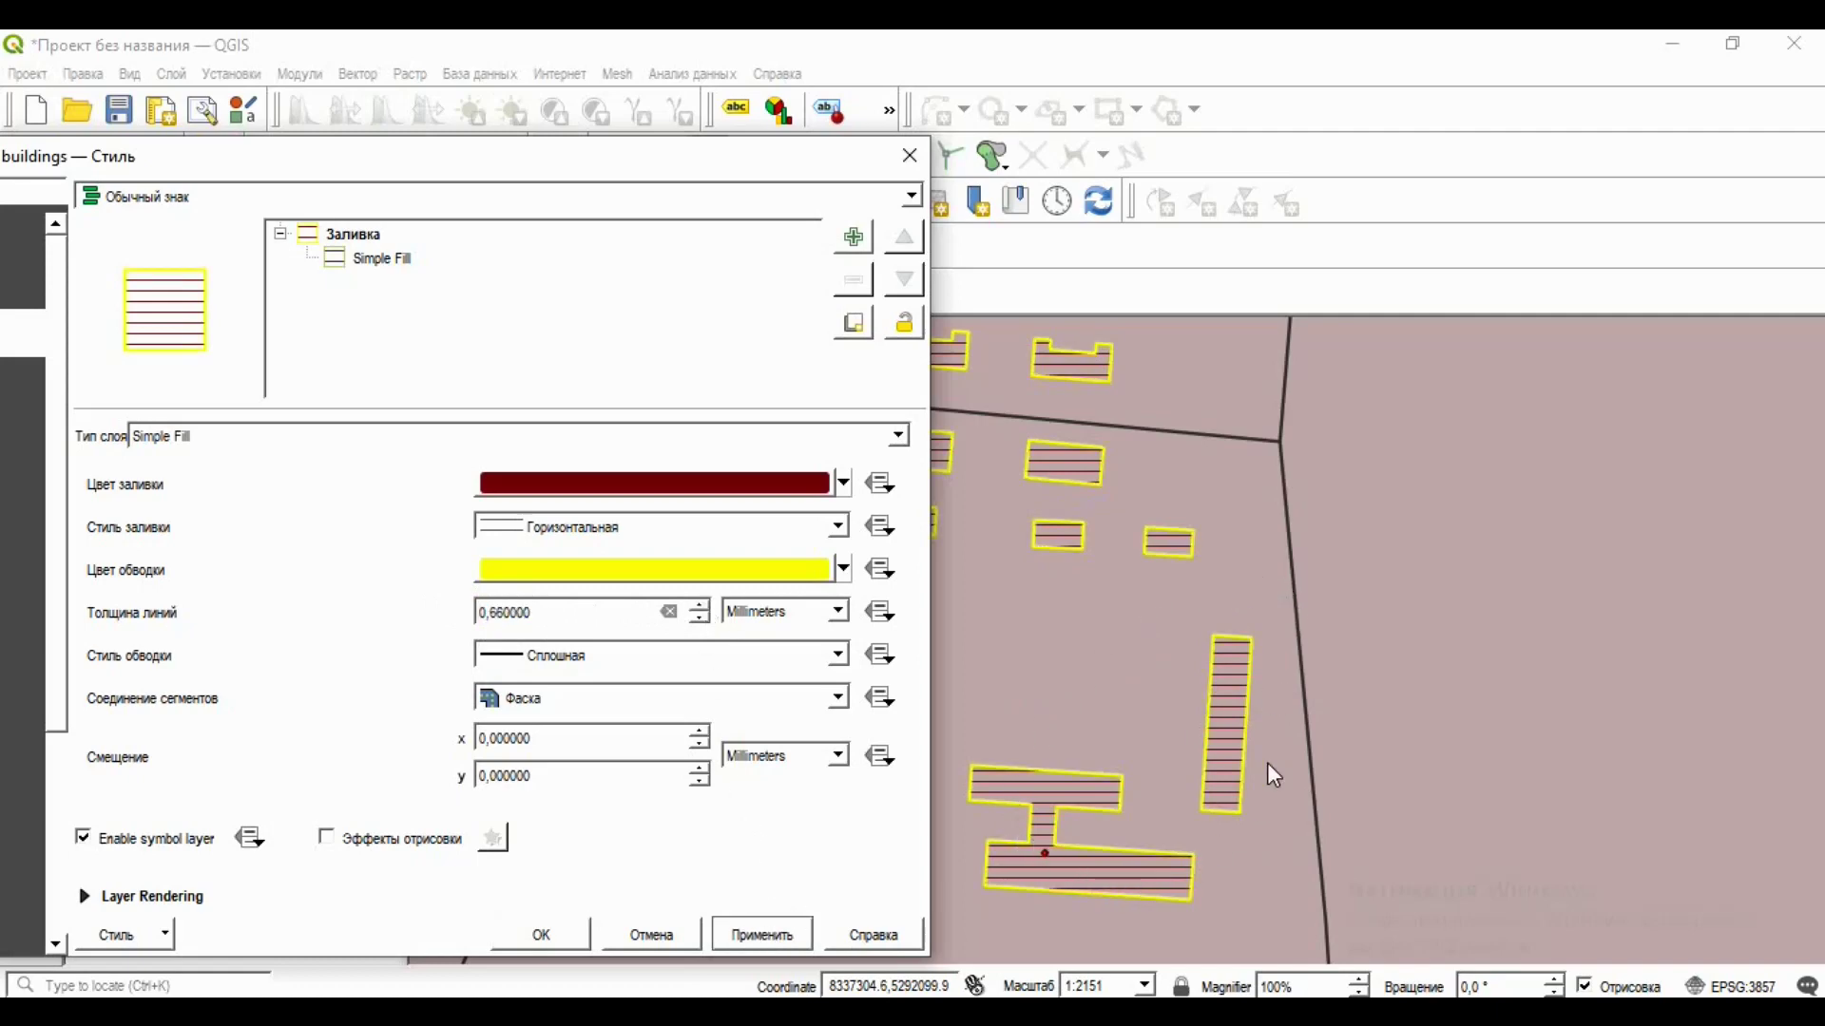
pyautogui.scroll(-1, 523, 701)
# Replace the buildings' whole fill symbol with the Colorful preset "hashed cred /" and apply it.
pyautogui.click(351, 238)
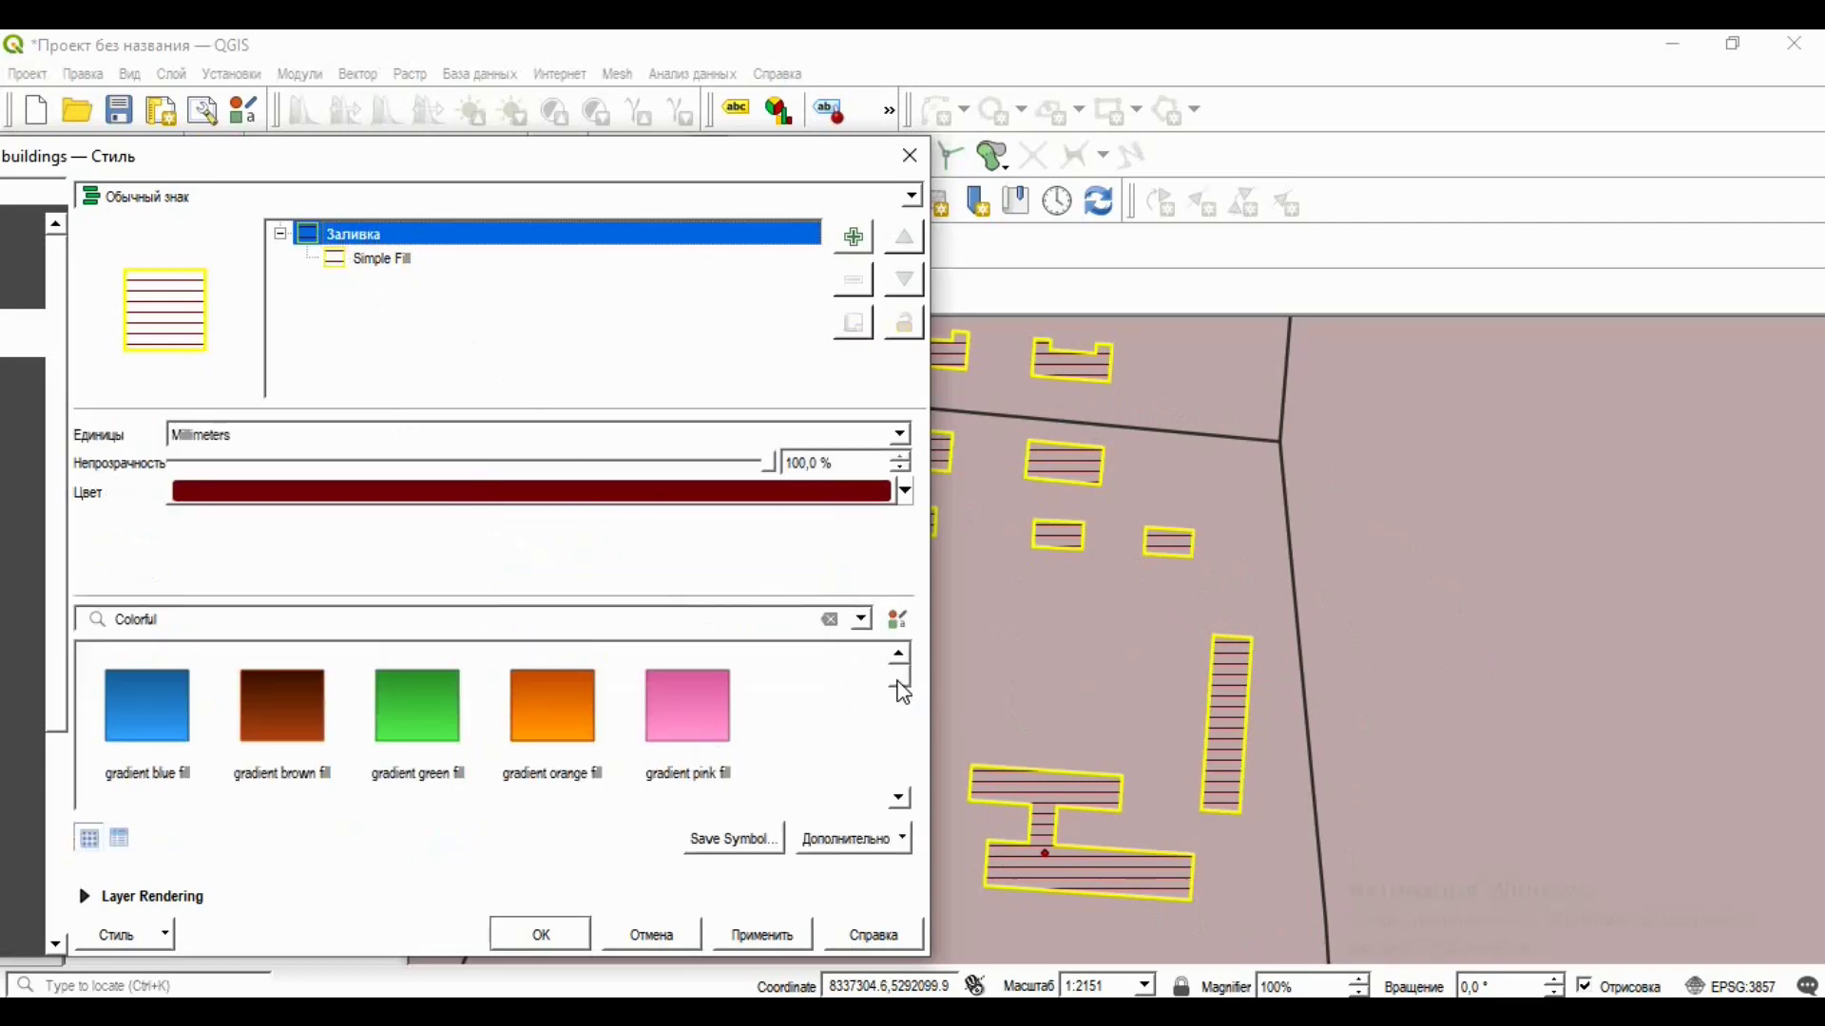
pyautogui.moveTo(895, 681); pyautogui.dragTo(919, 728)
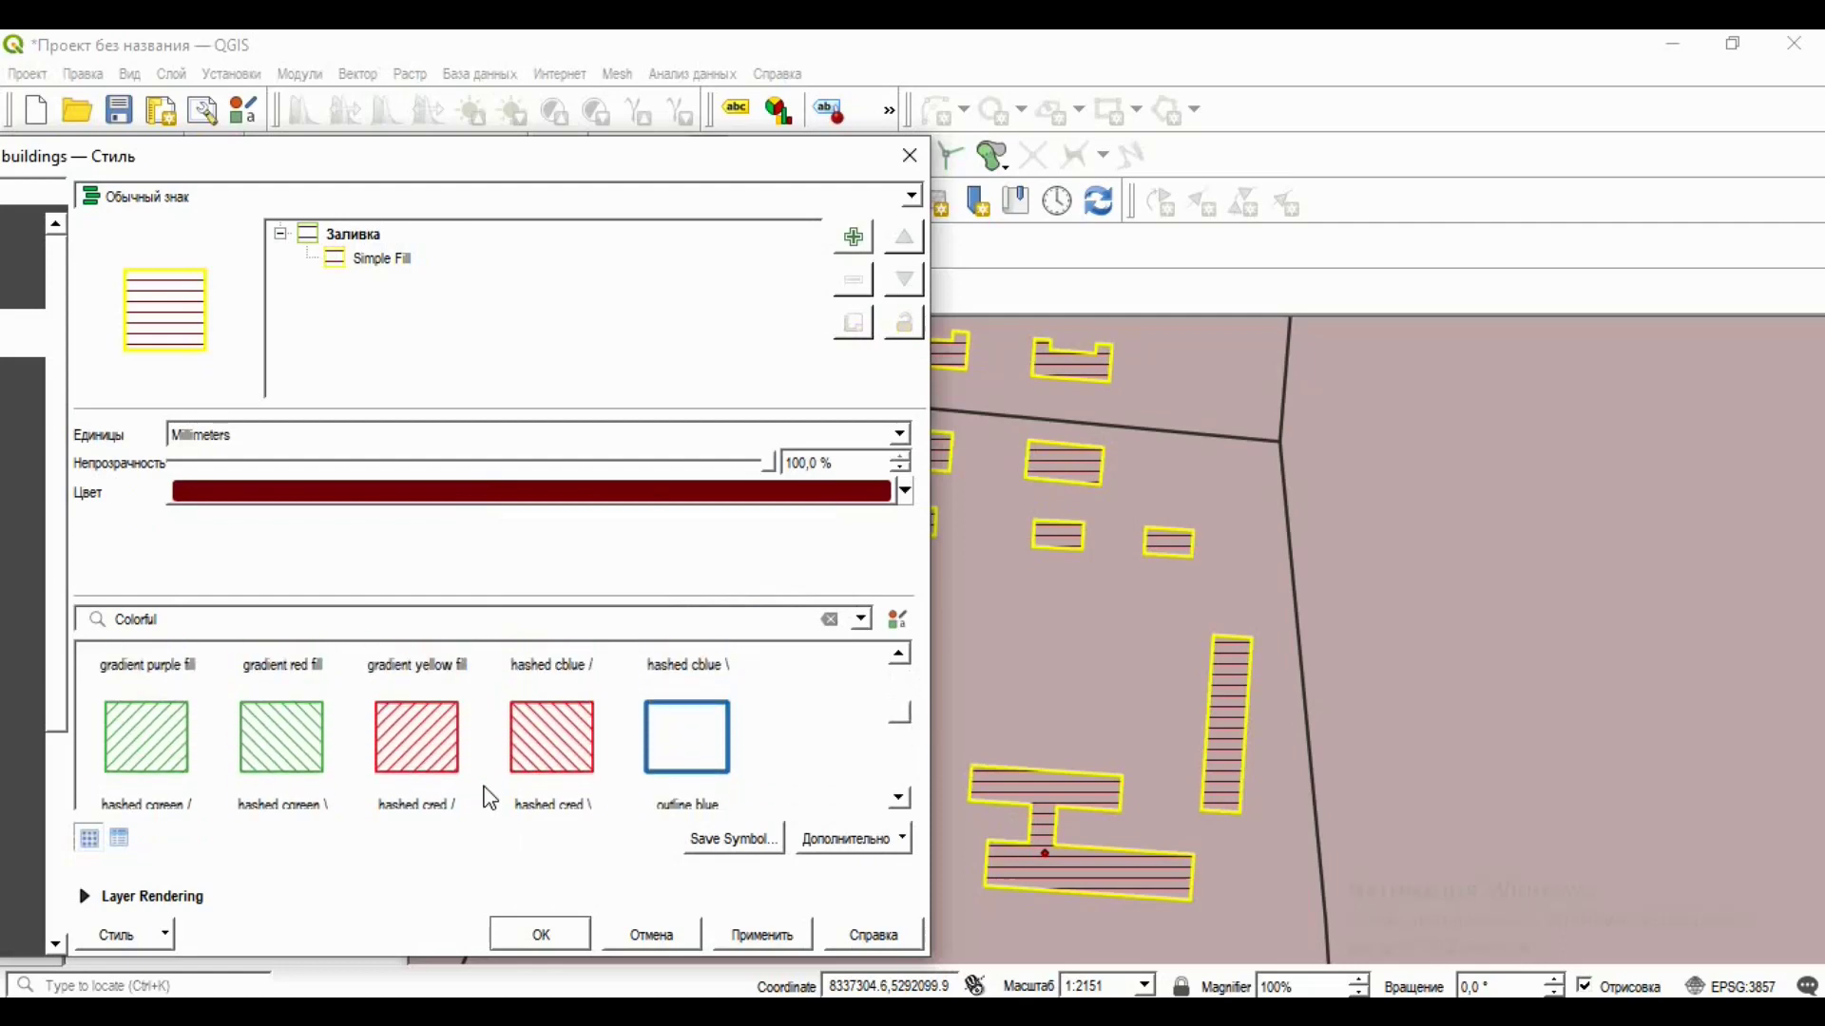
pyautogui.click(429, 756)
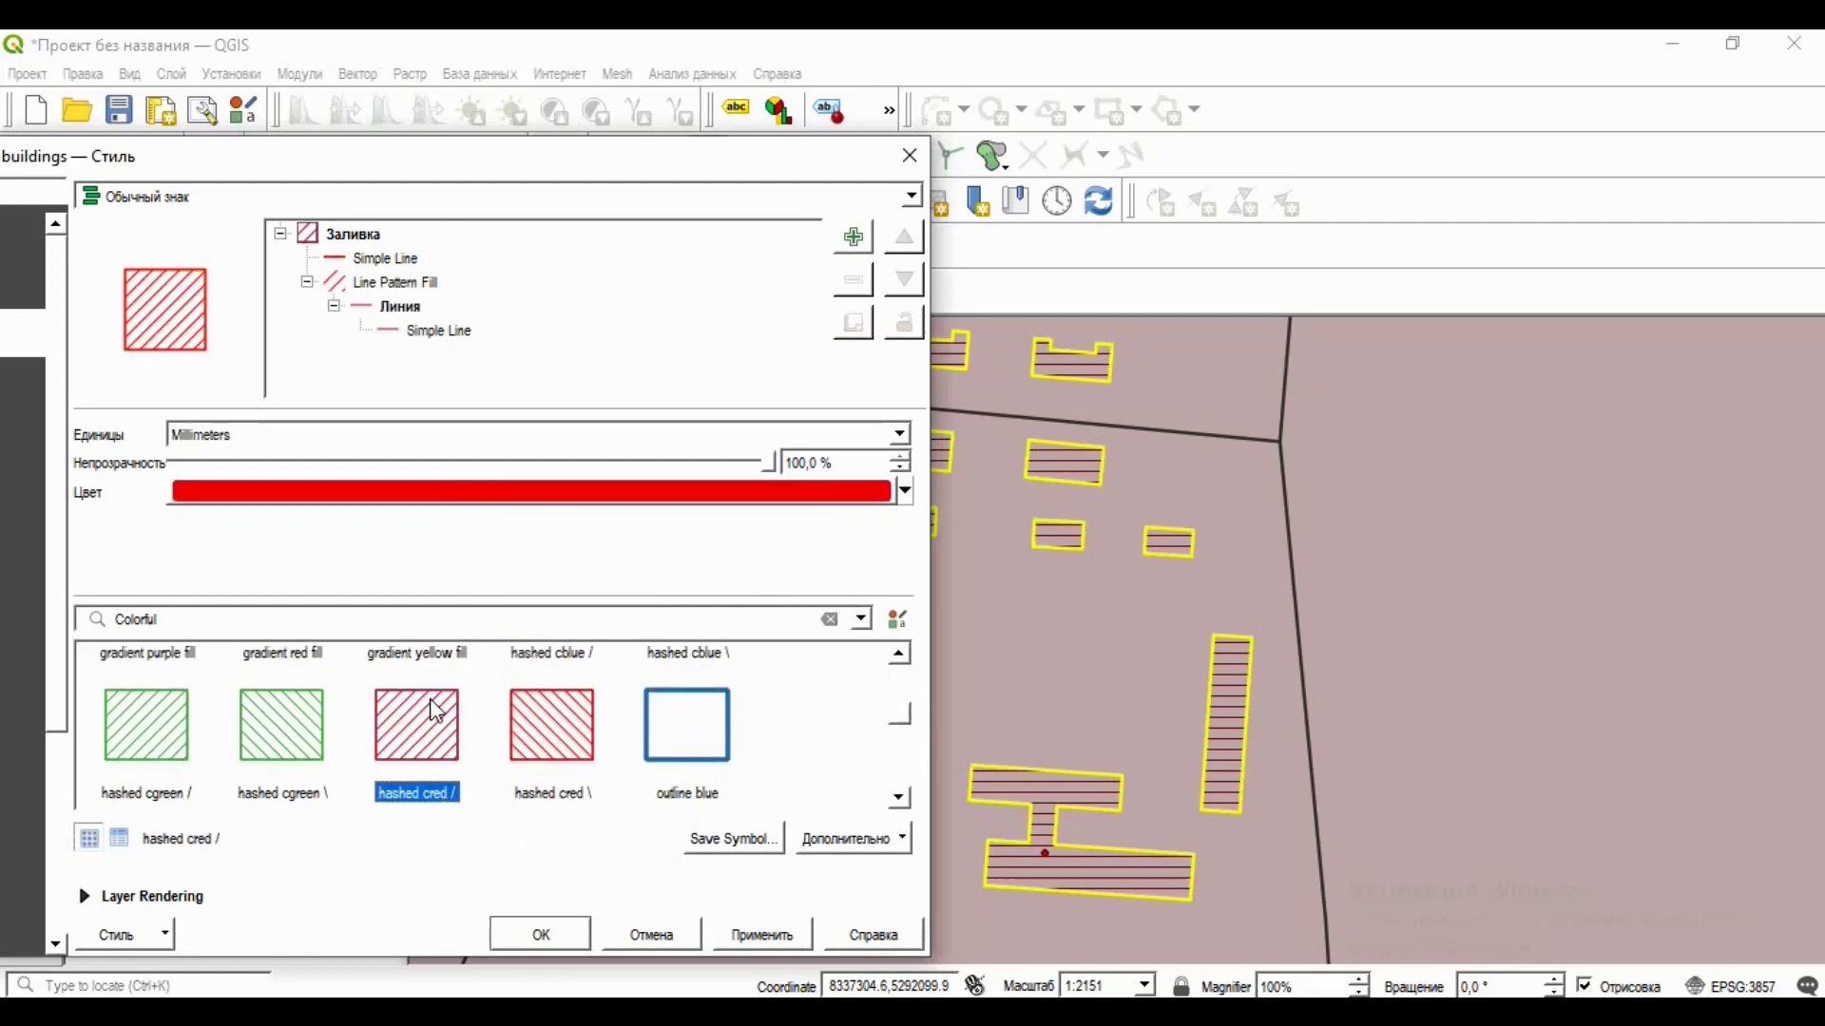
pyautogui.click(777, 943)
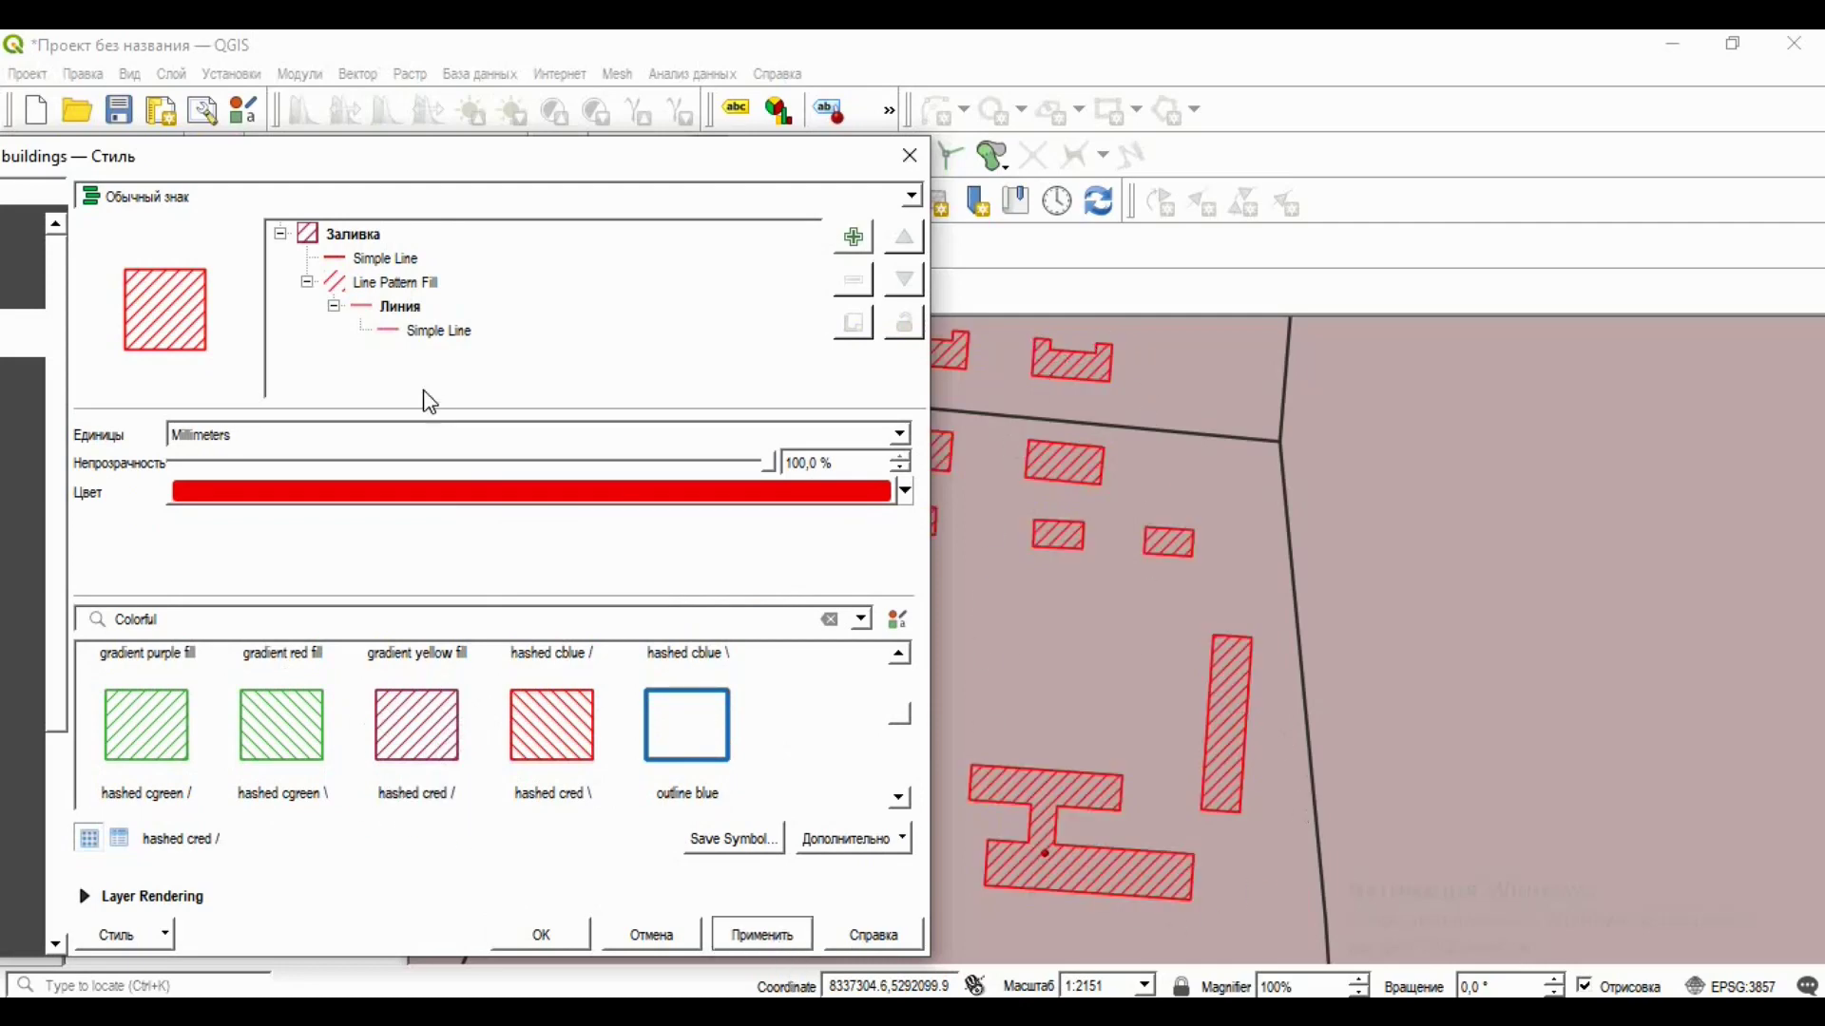
# Set the color of the buildings' outline Simple Line to black and apply it.
pyautogui.click(400, 263)
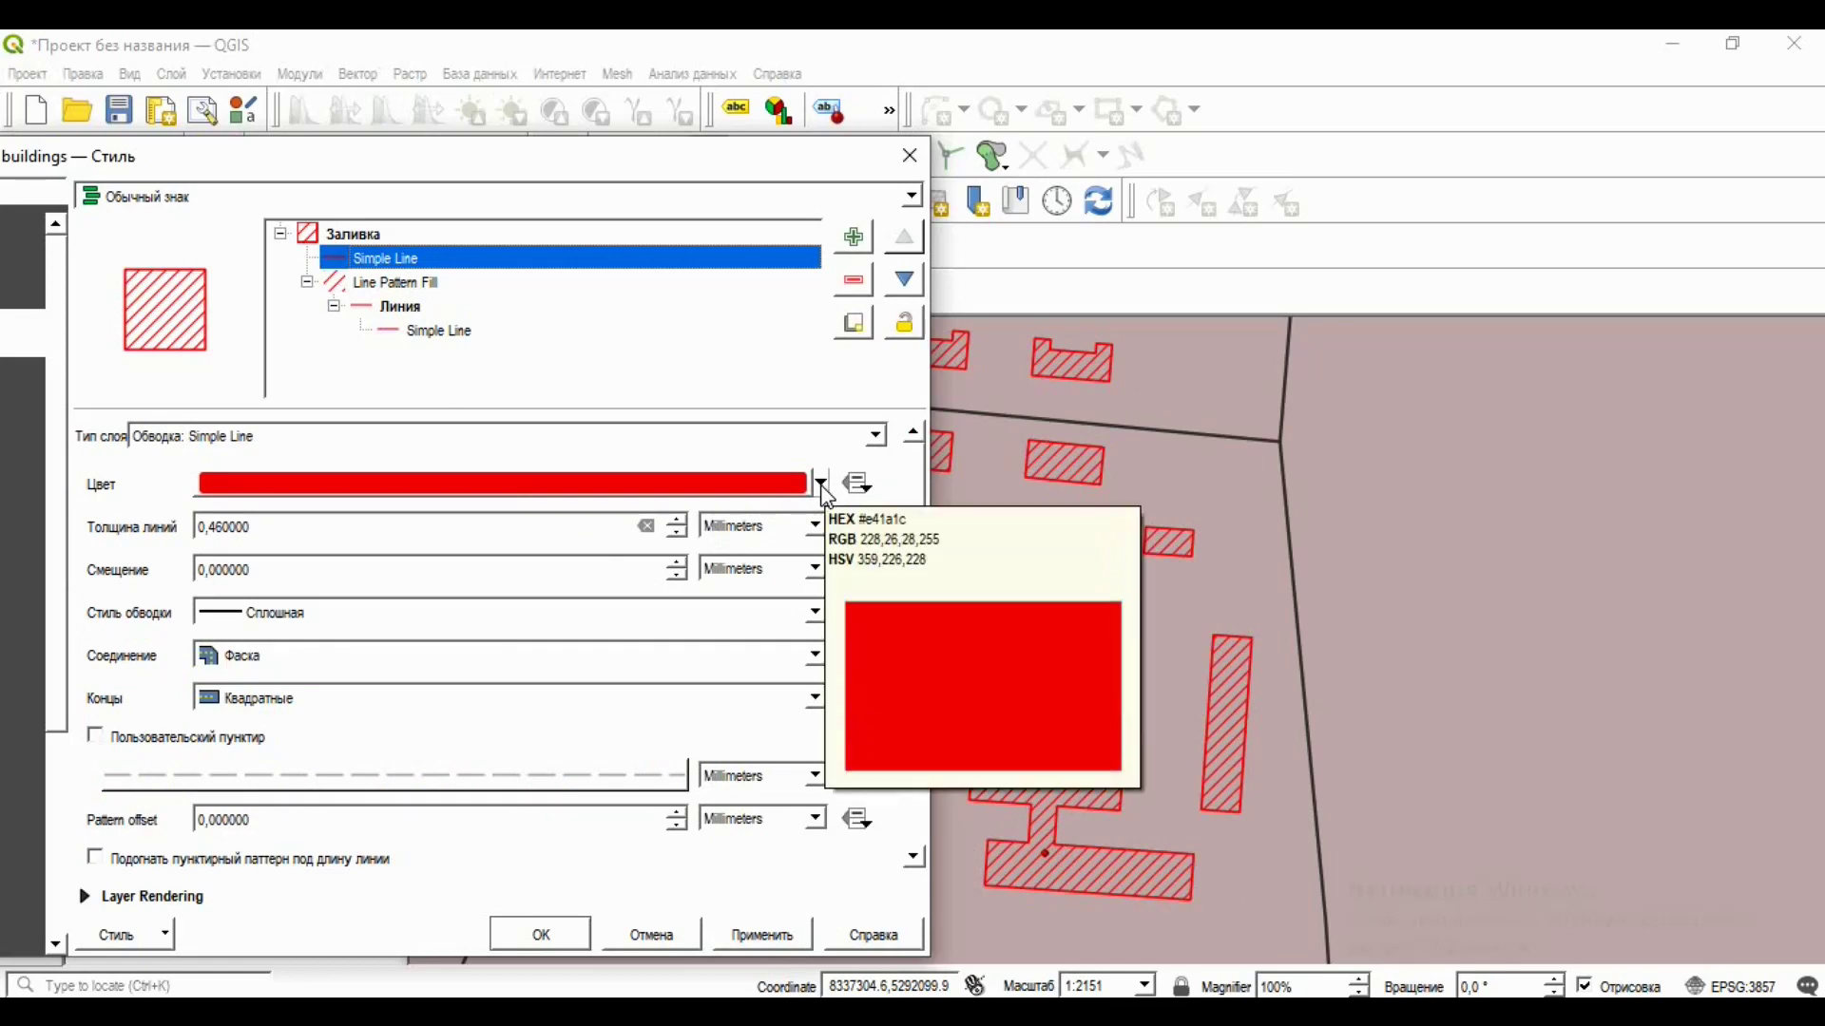
pyautogui.click(821, 487)
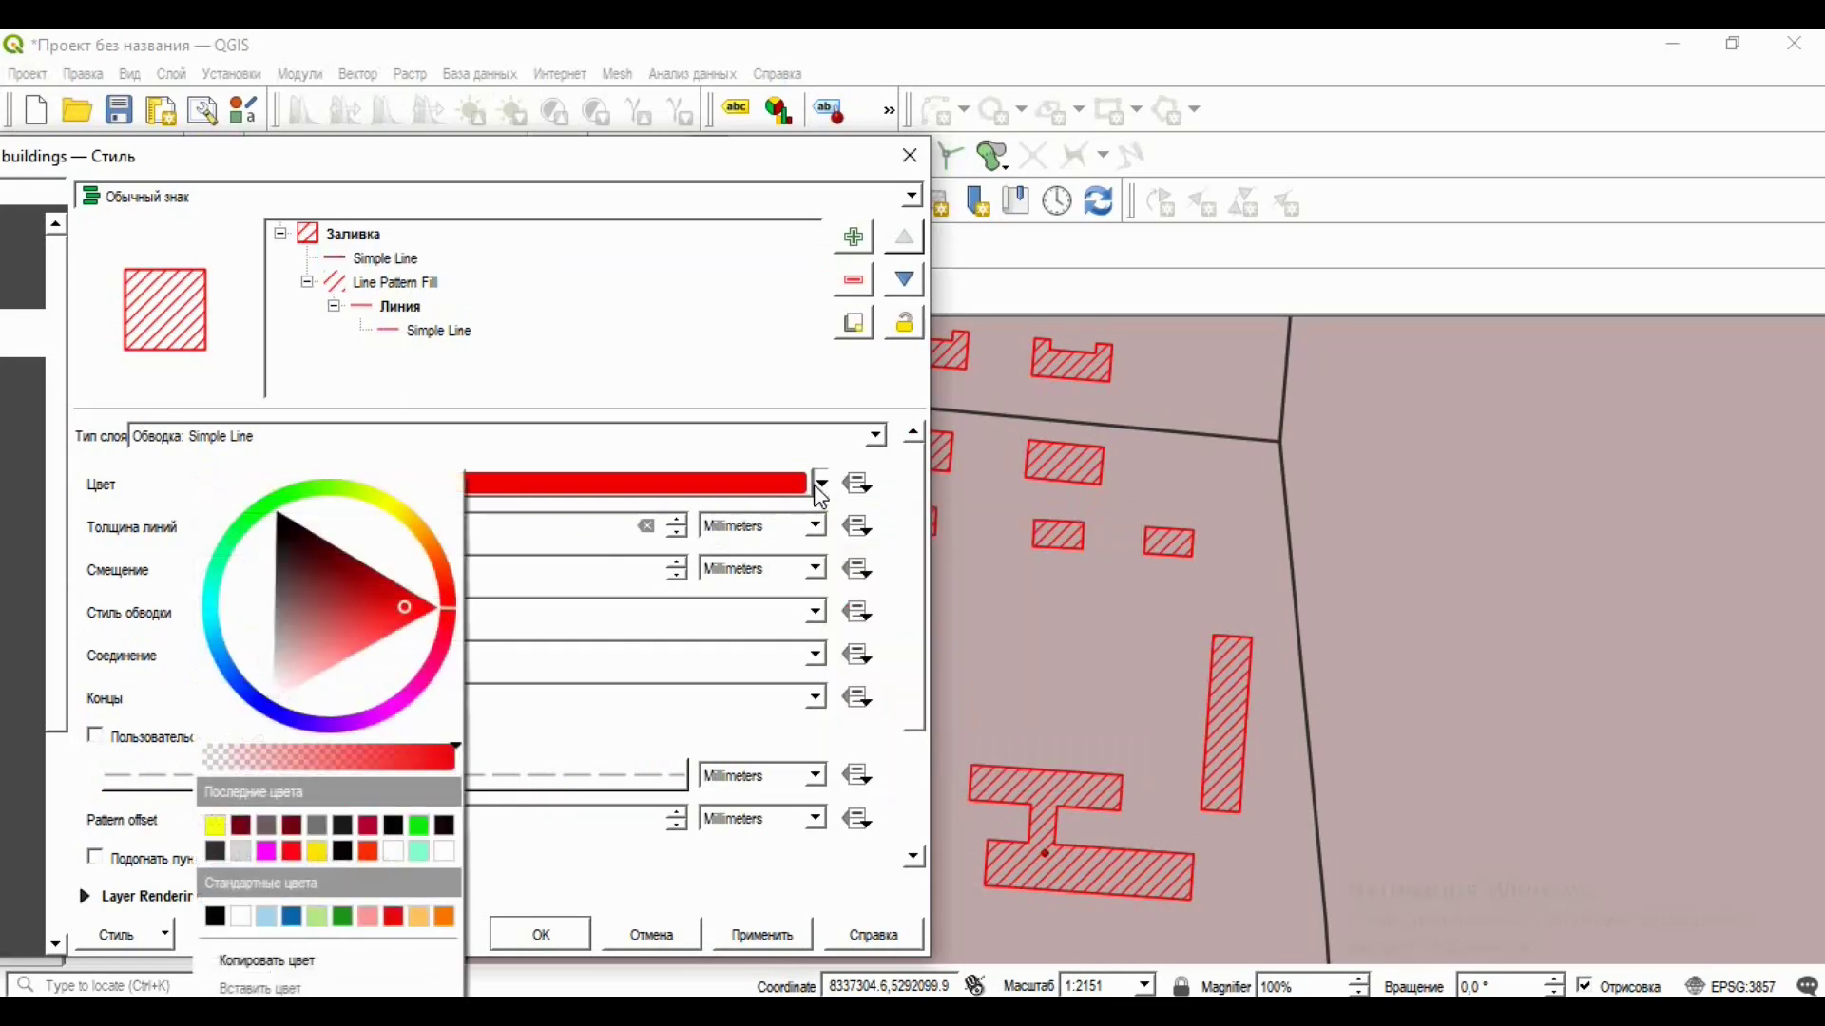
pyautogui.click(279, 518)
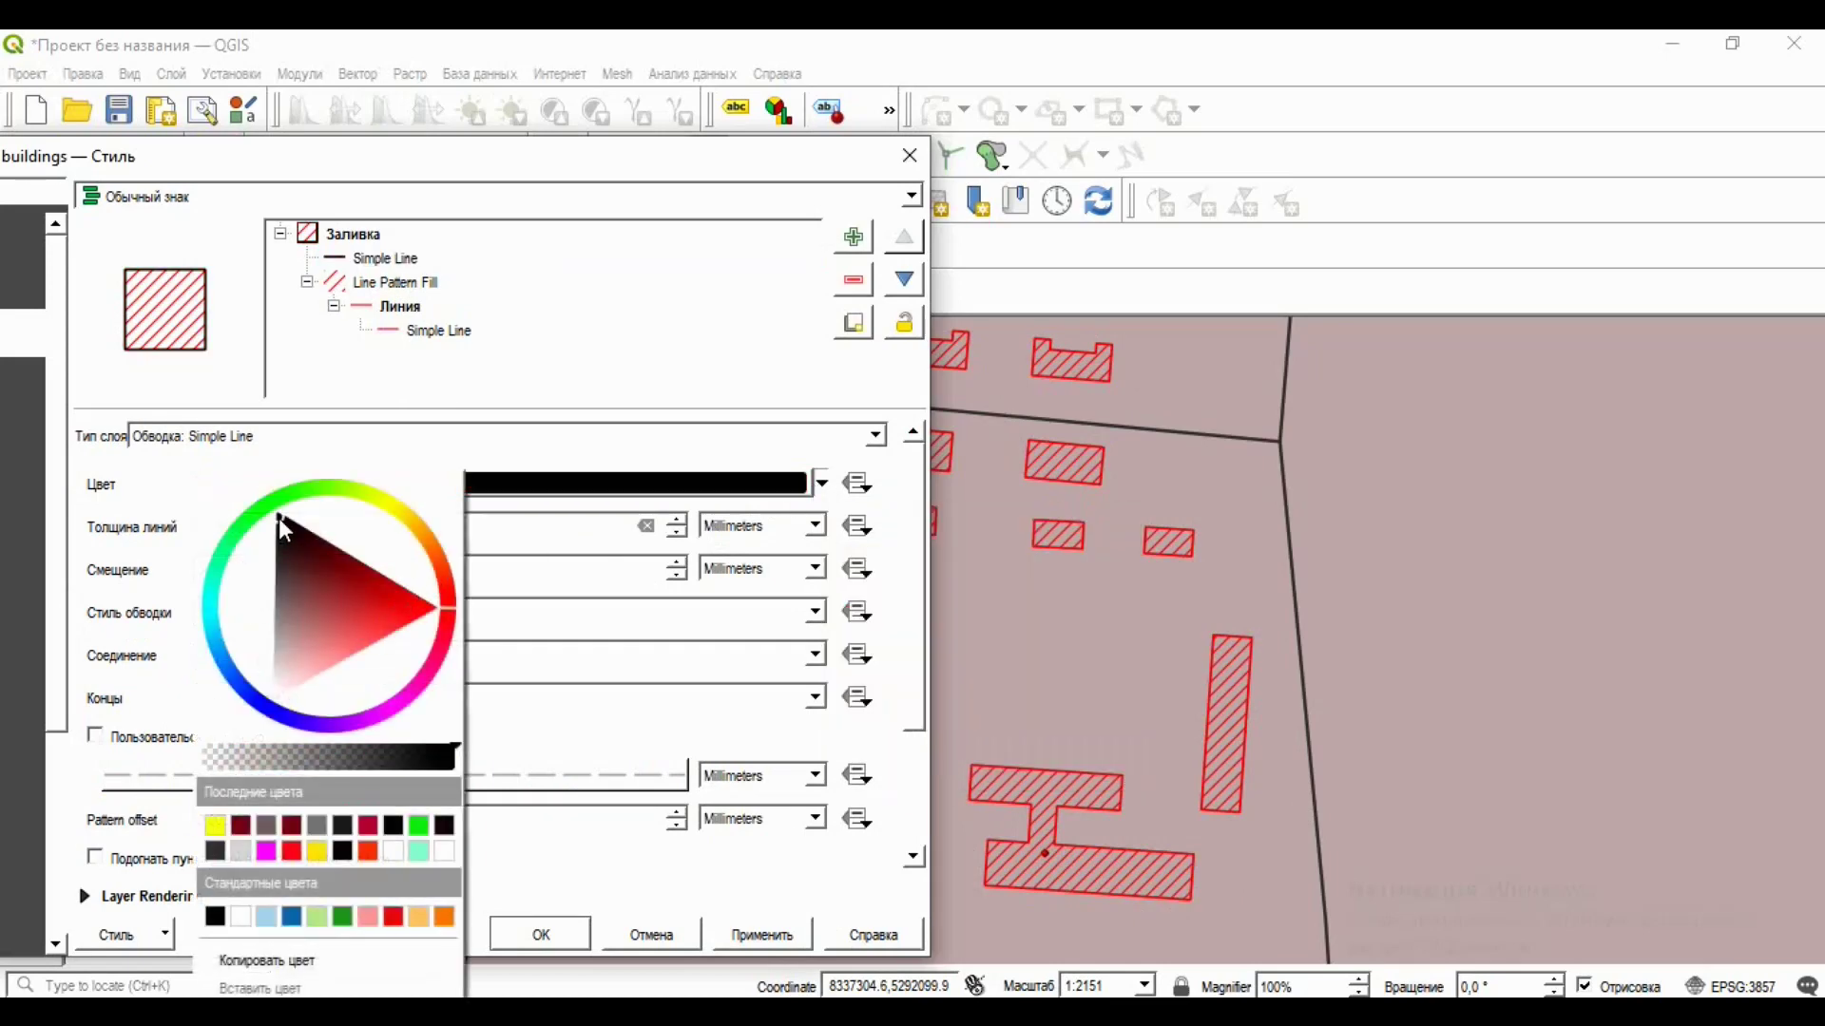
pyautogui.click(766, 939)
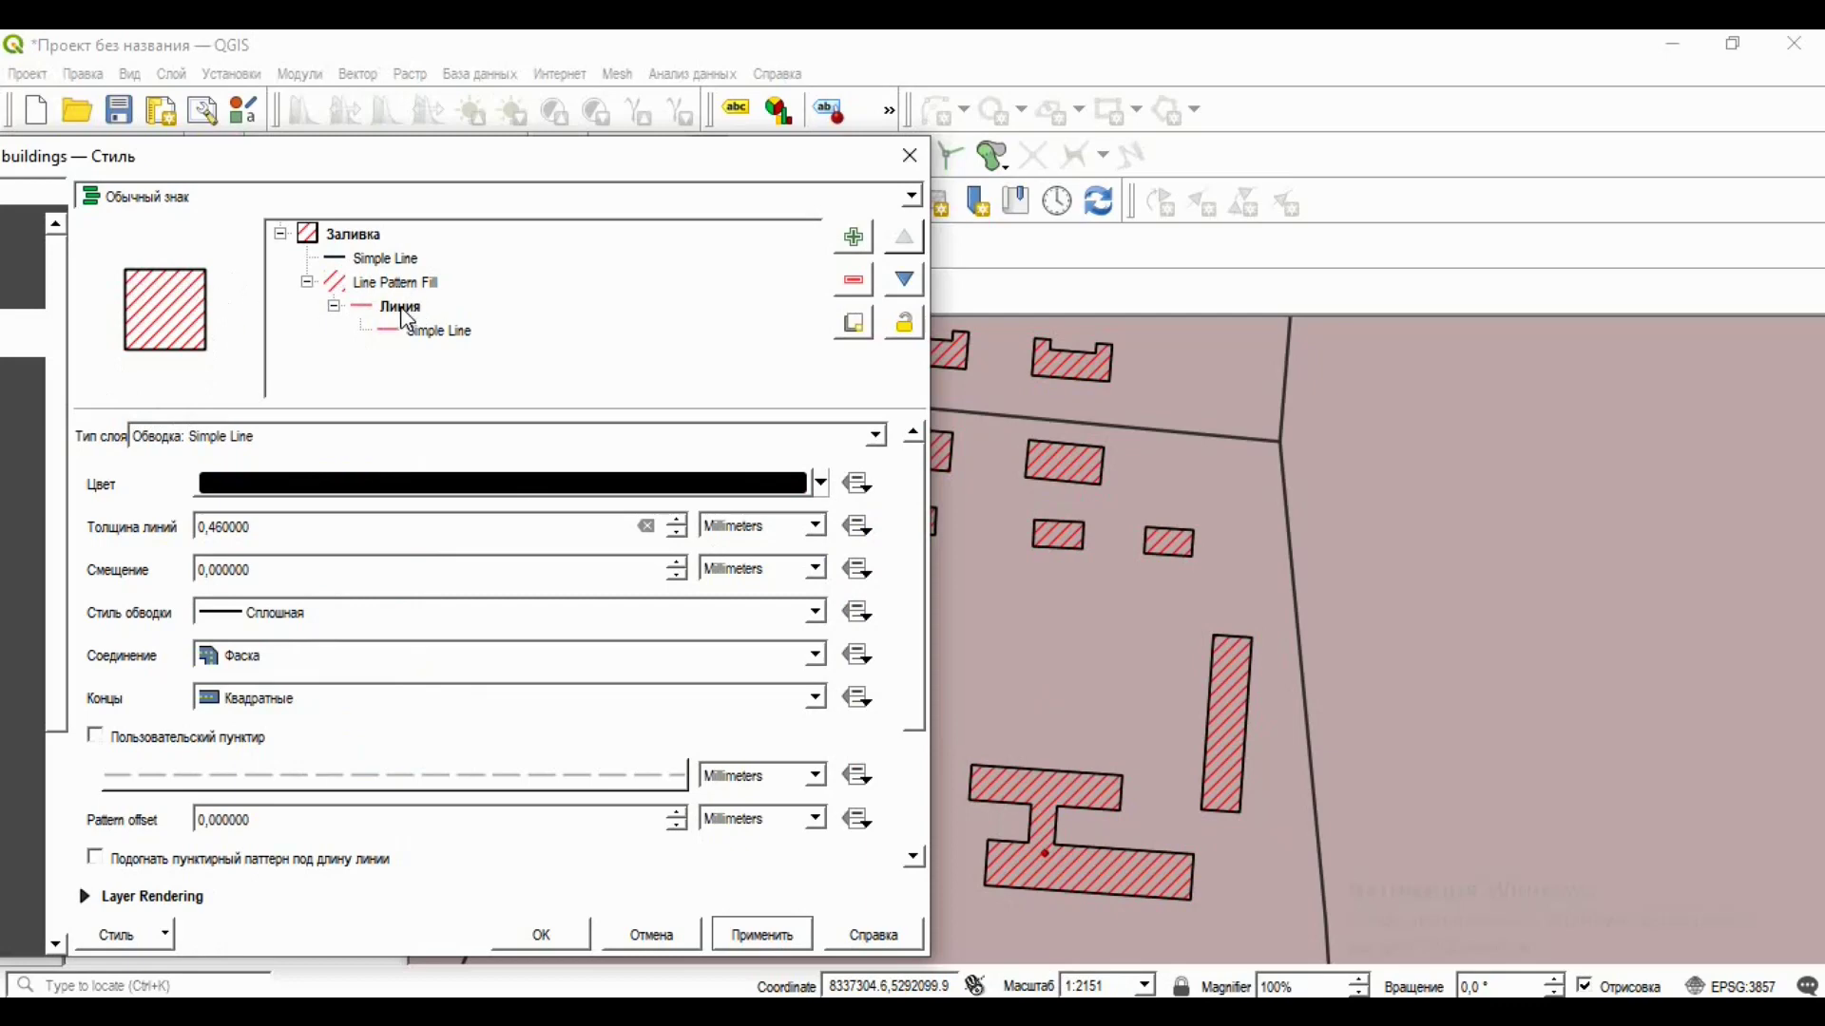
# Set the color of the Simple Line inside the buildings' Line Pattern Fill to yellow #f1d818 and apply it.
pyautogui.click(380, 259)
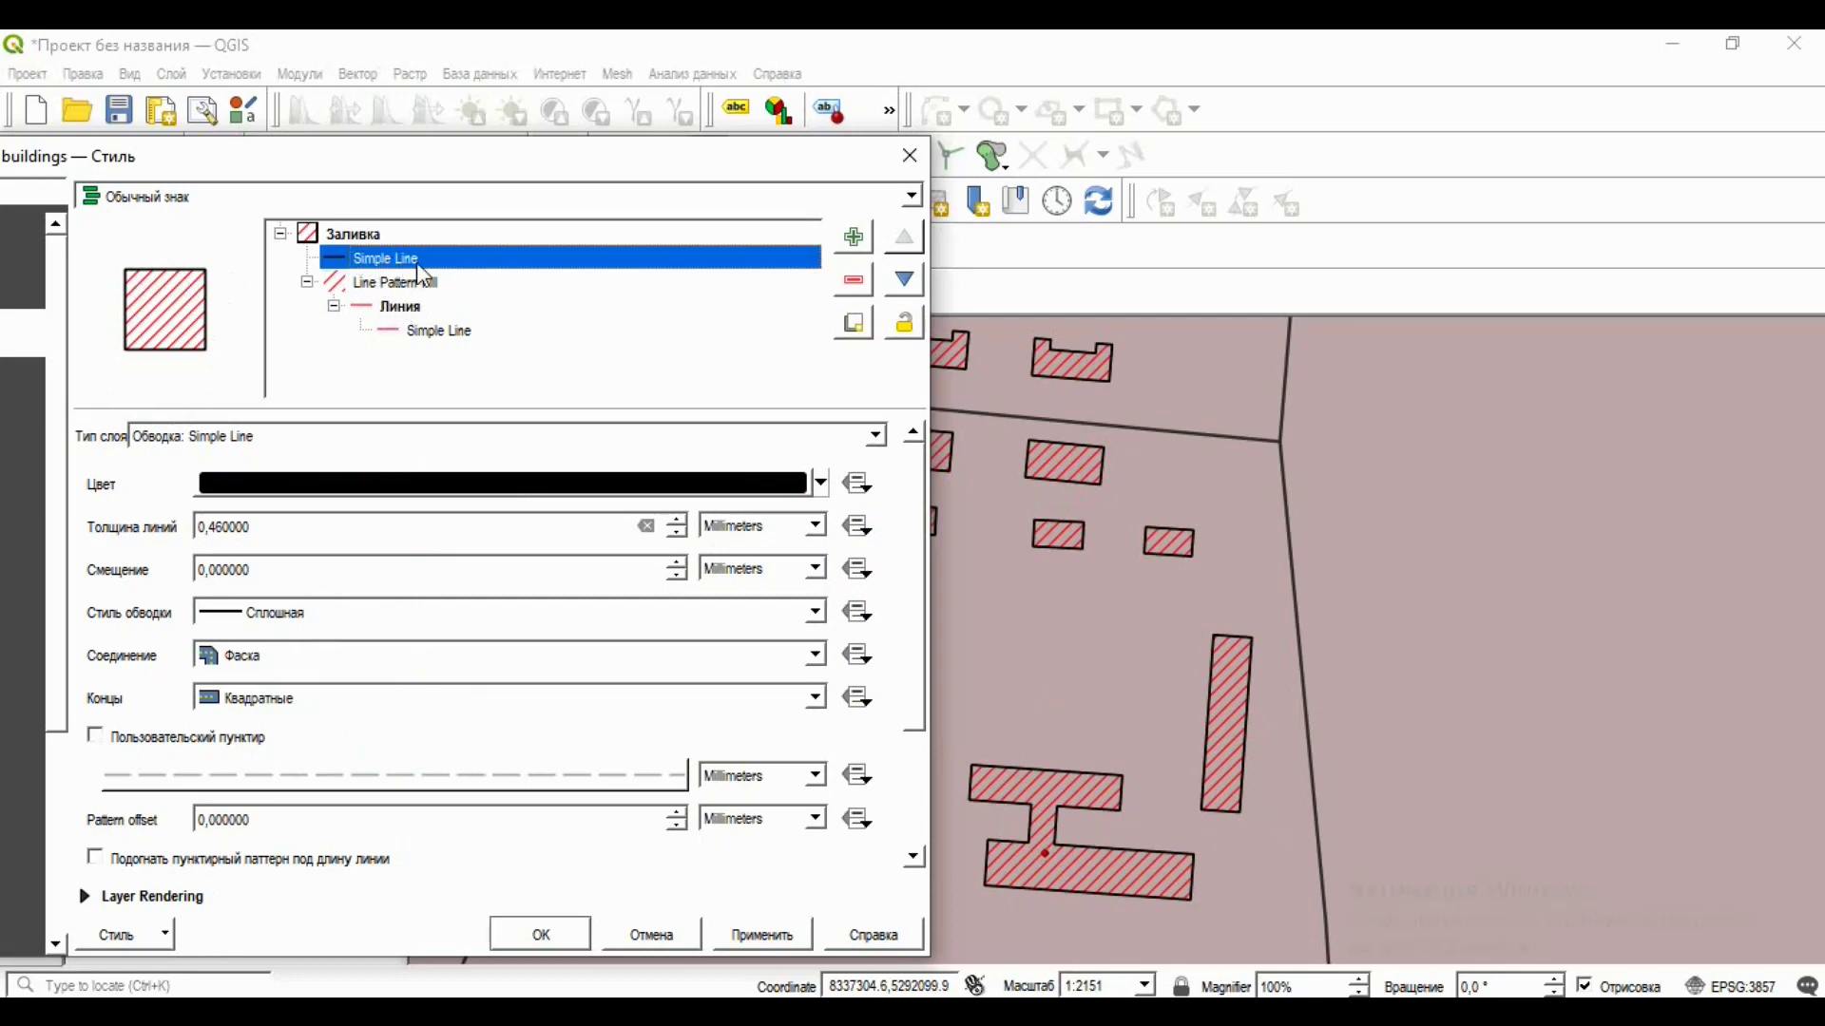
pyautogui.click(397, 309)
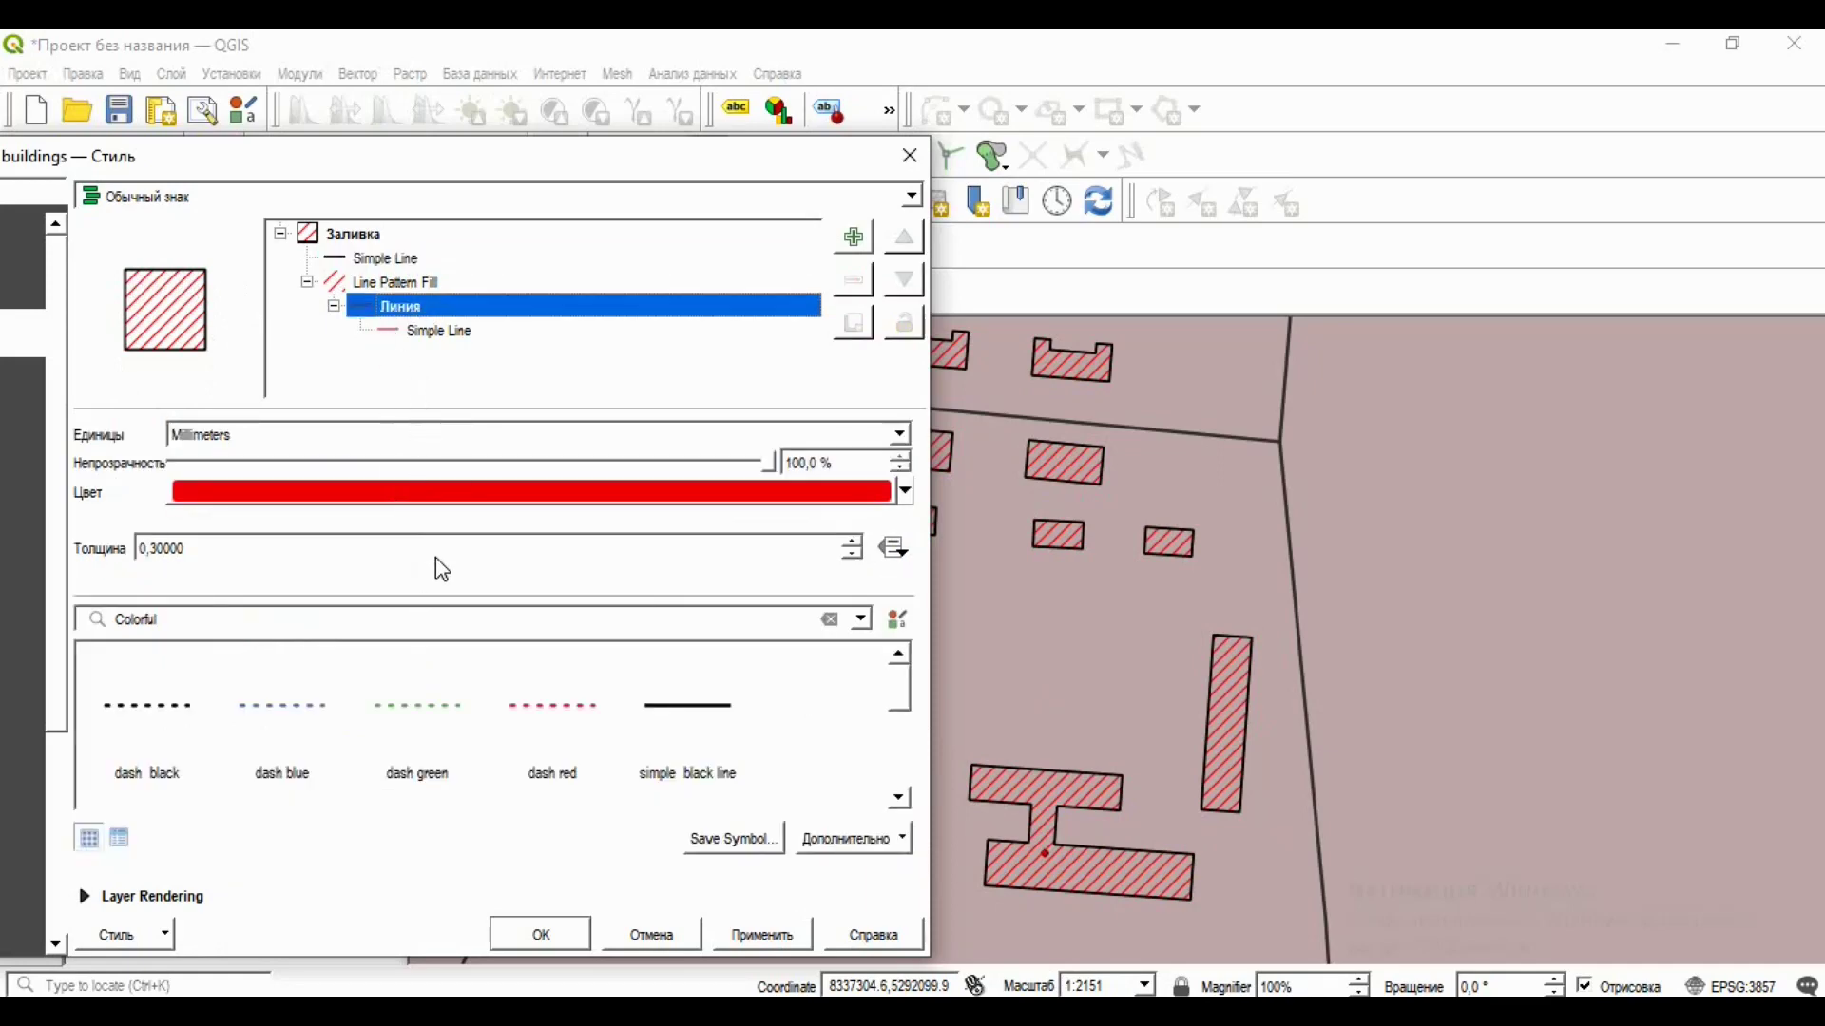
pyautogui.click(454, 334)
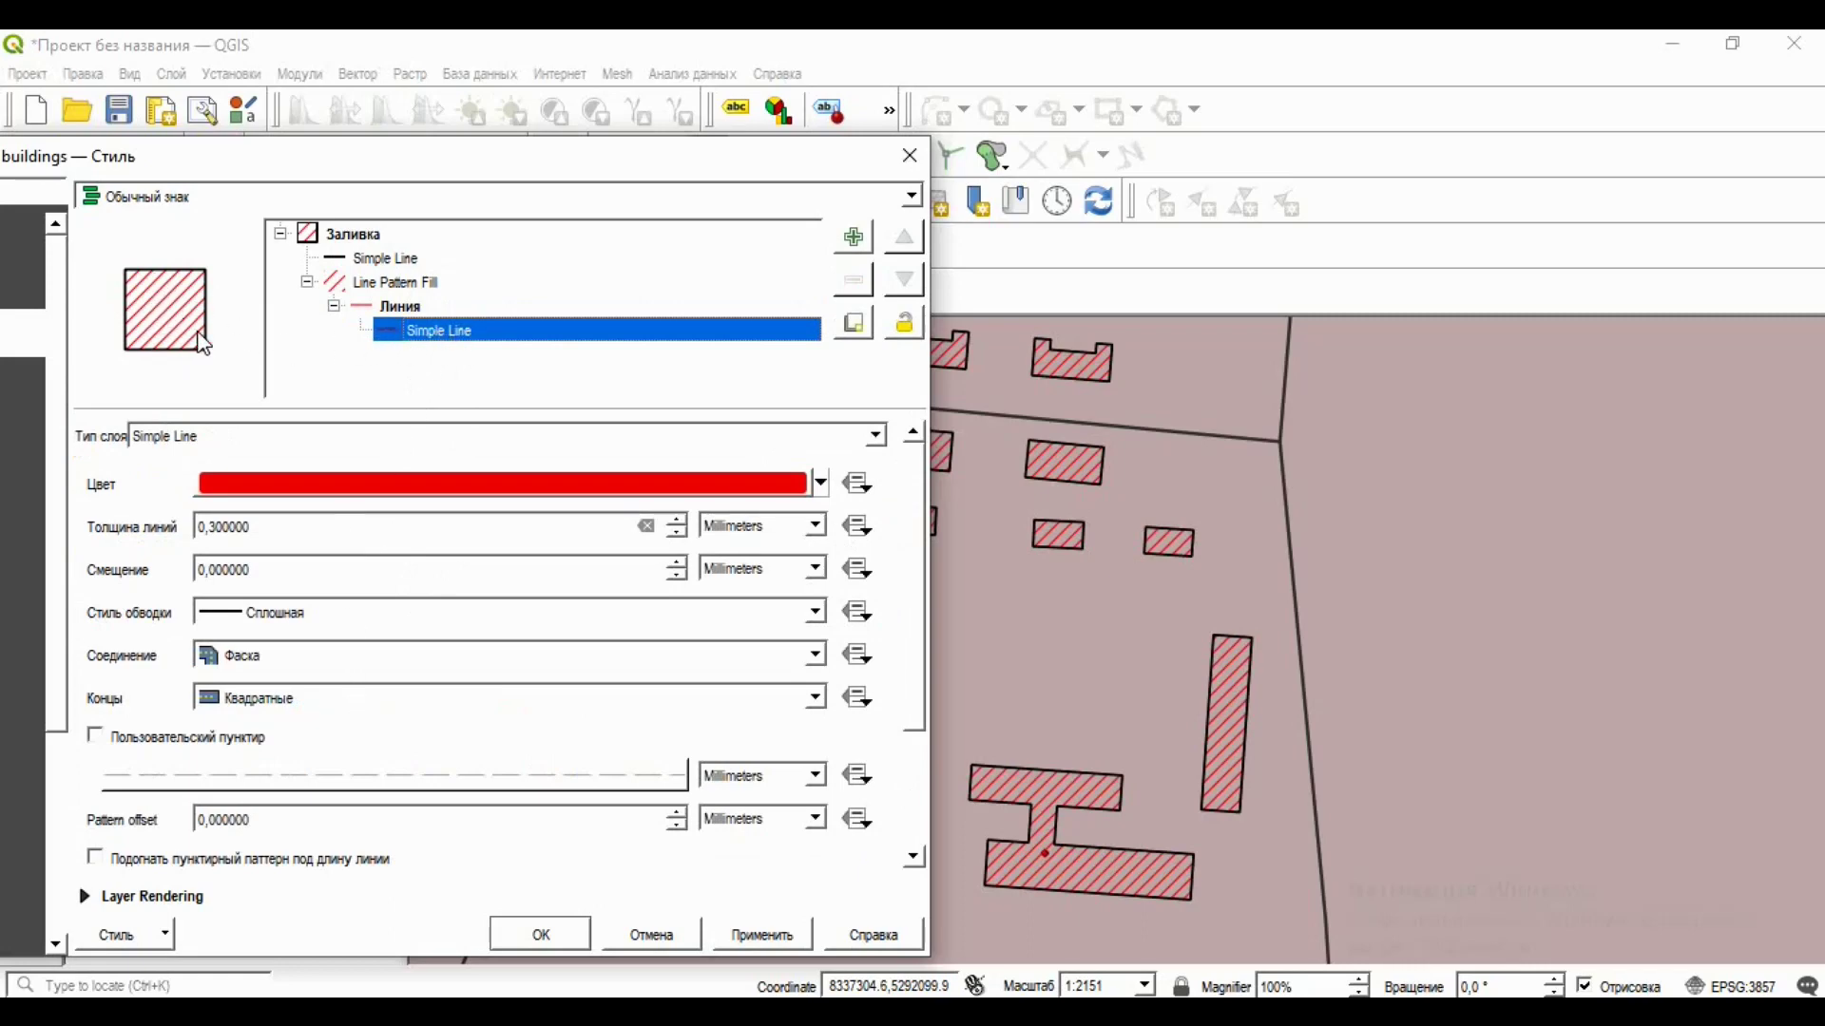
pyautogui.click(538, 485)
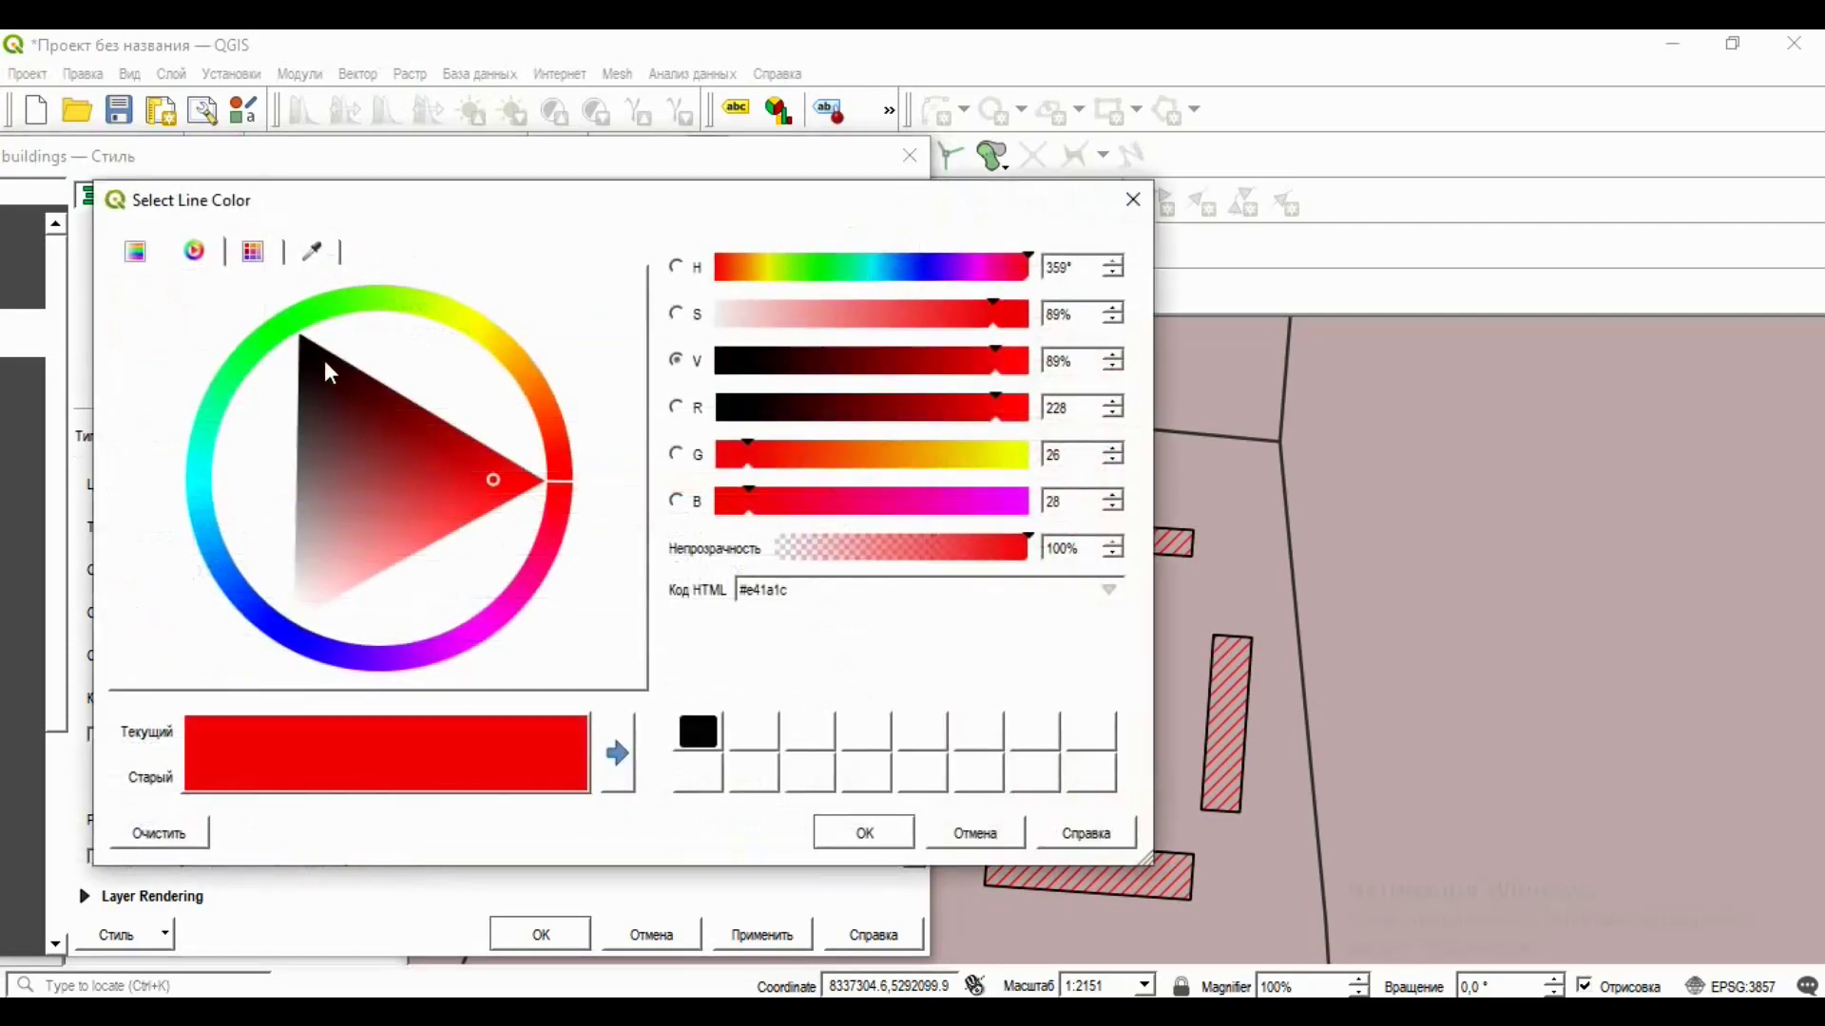
pyautogui.click(316, 351)
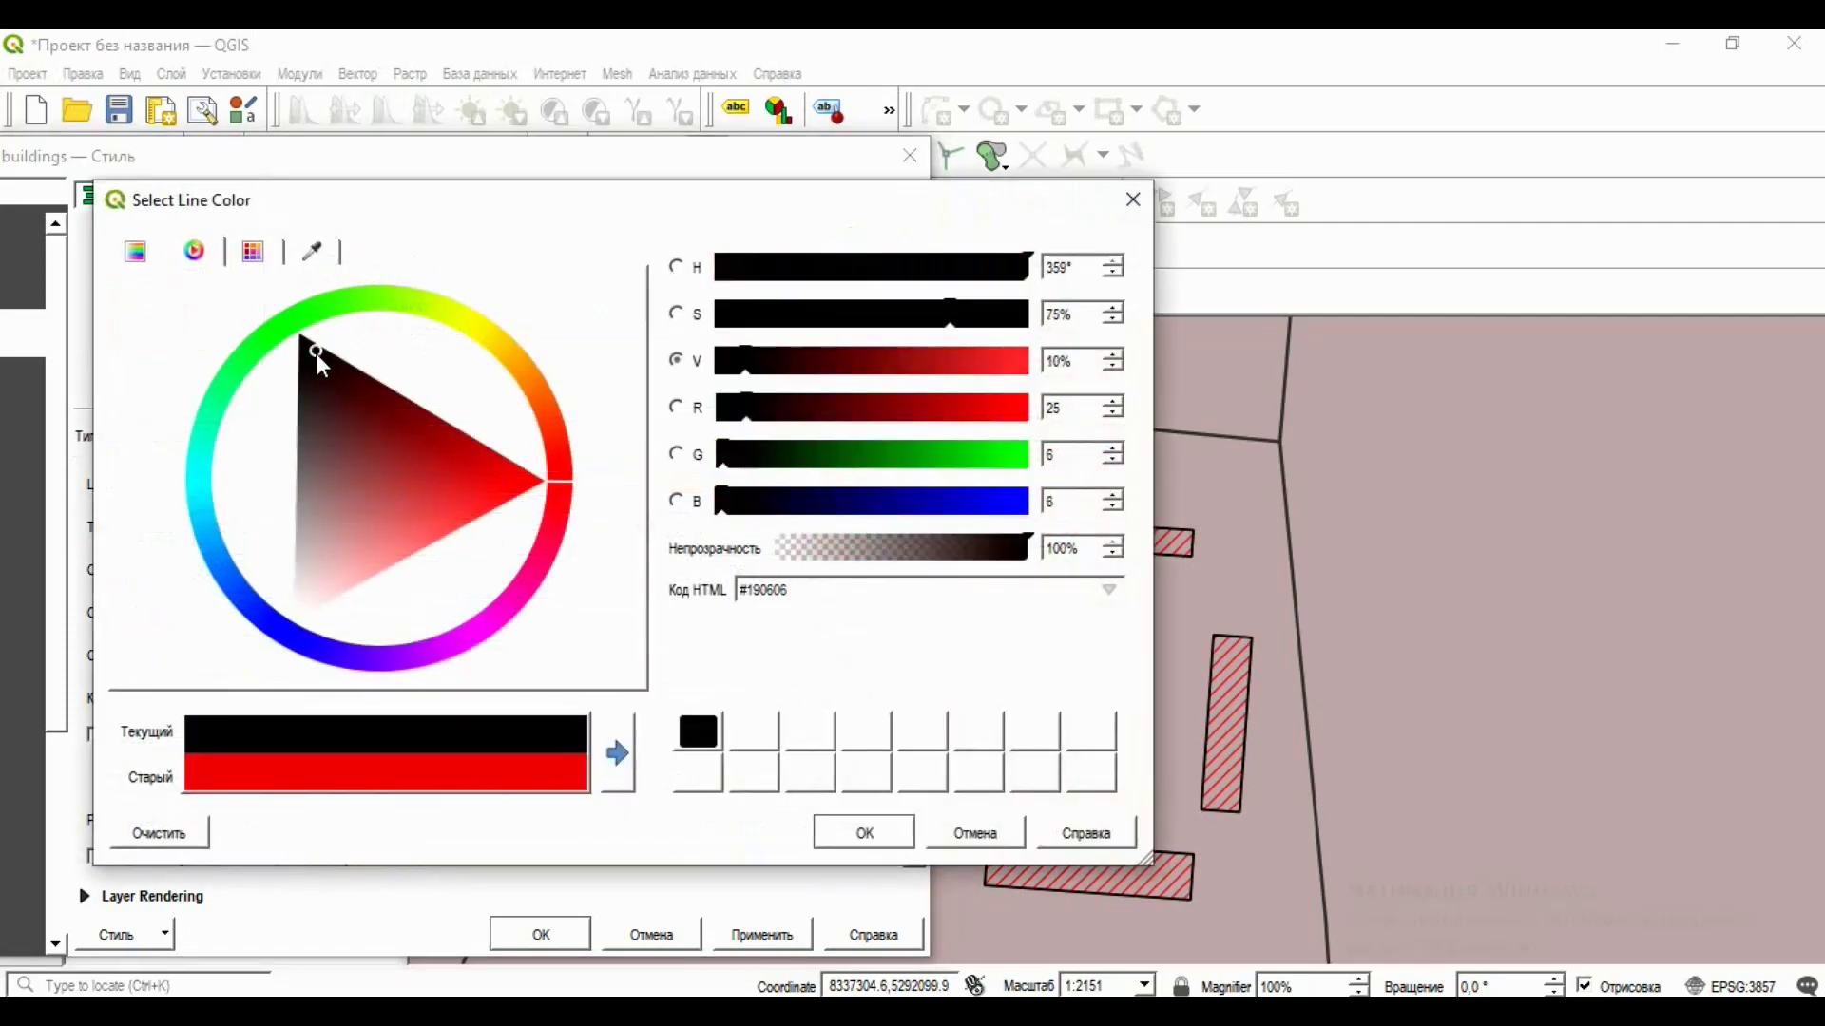
pyautogui.click(485, 333)
pyautogui.moveTo(479, 353); pyautogui.dragTo(462, 384)
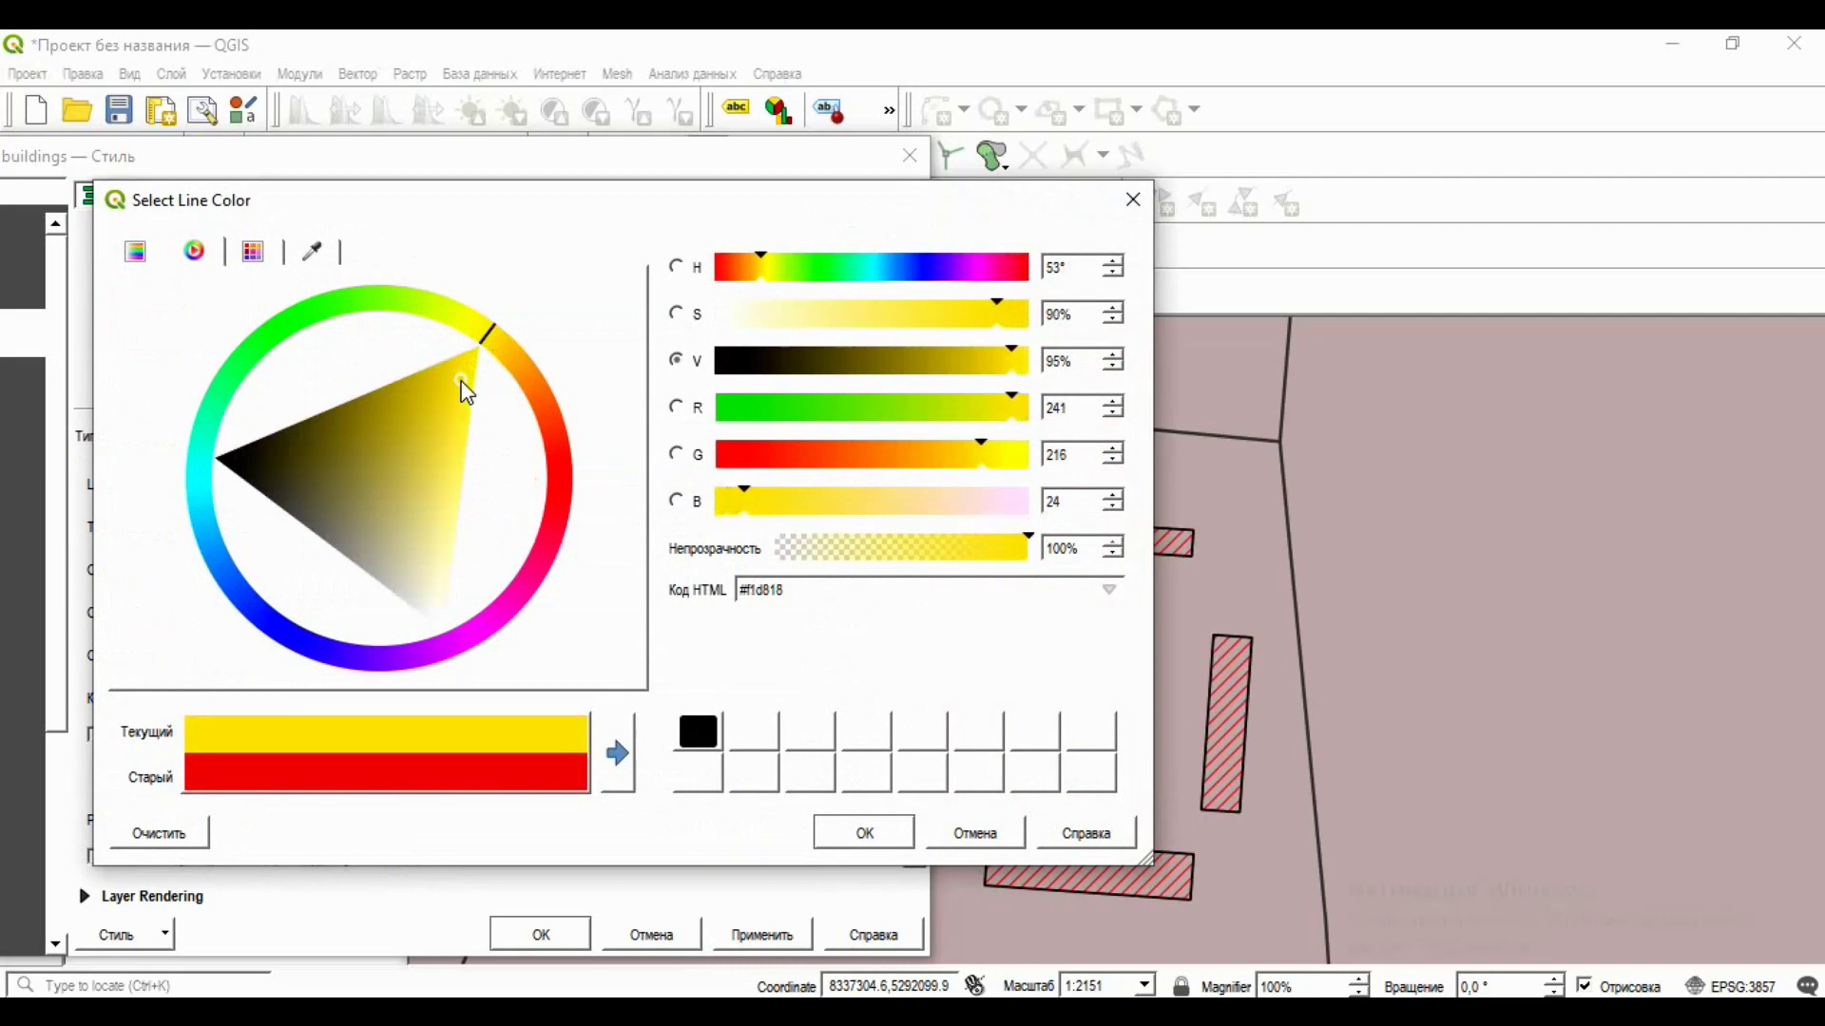
pyautogui.click(849, 833)
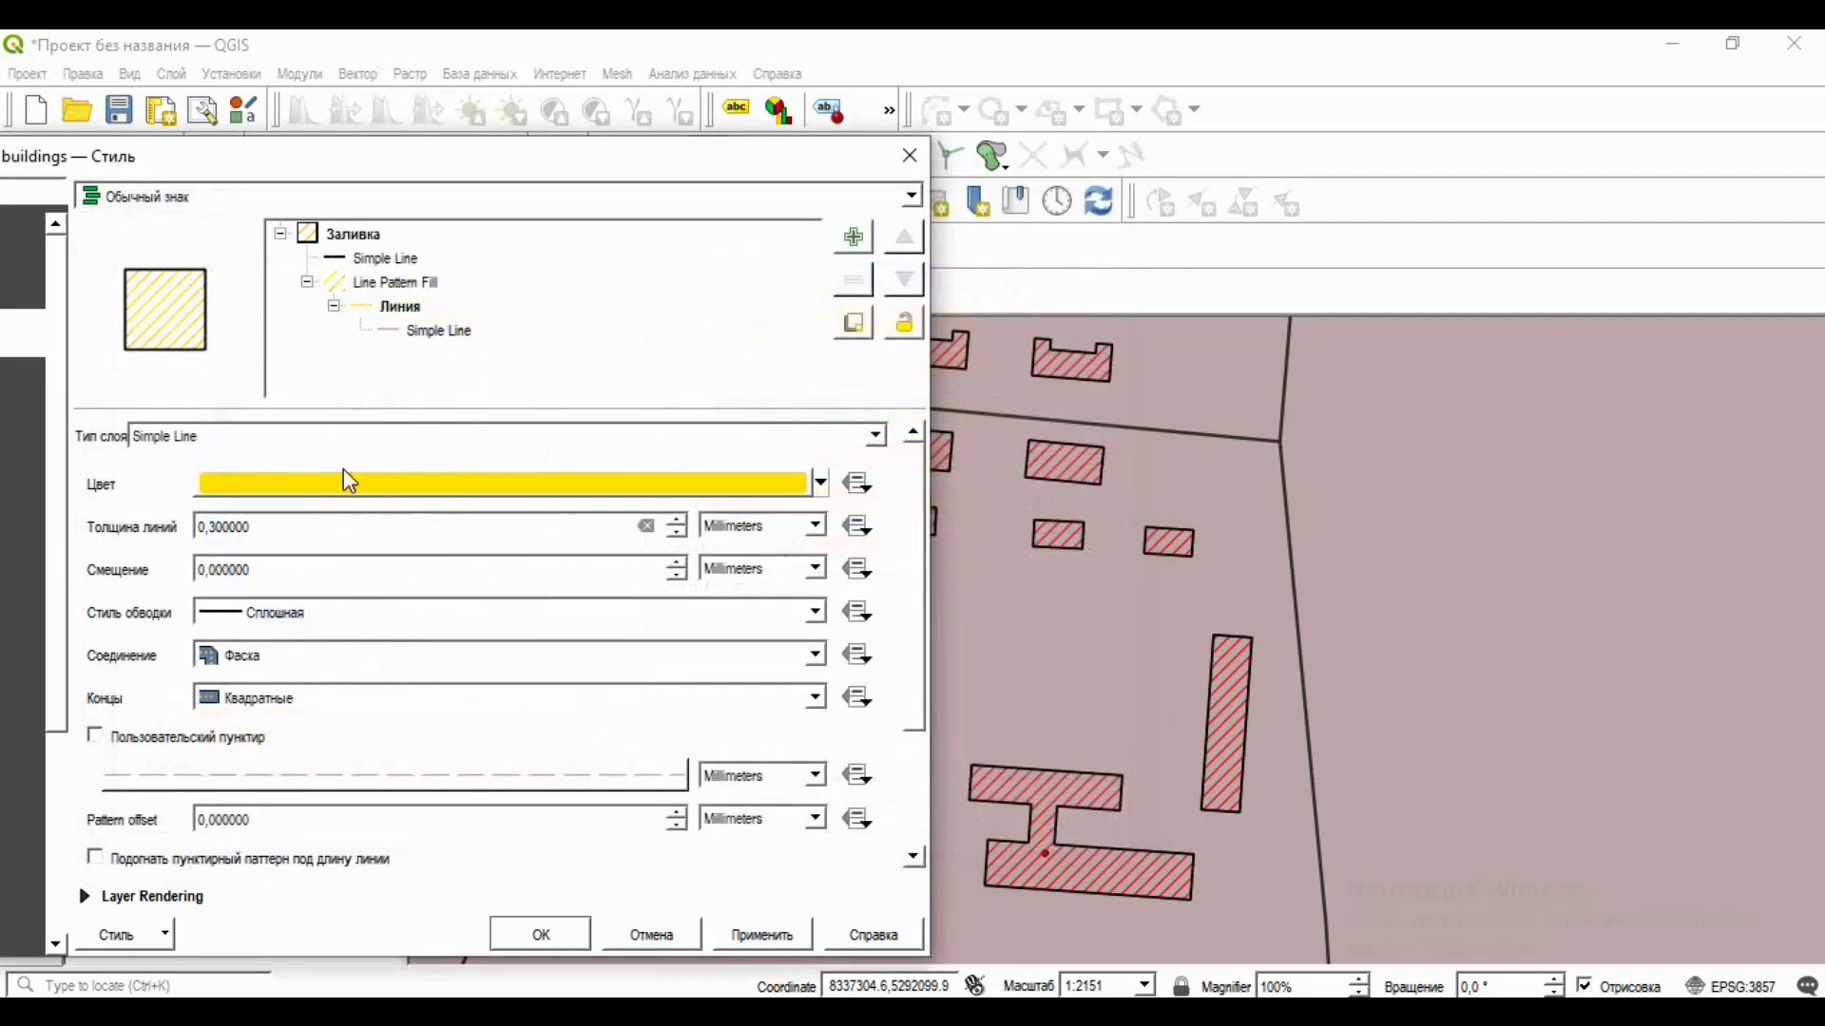
pyautogui.click(761, 941)
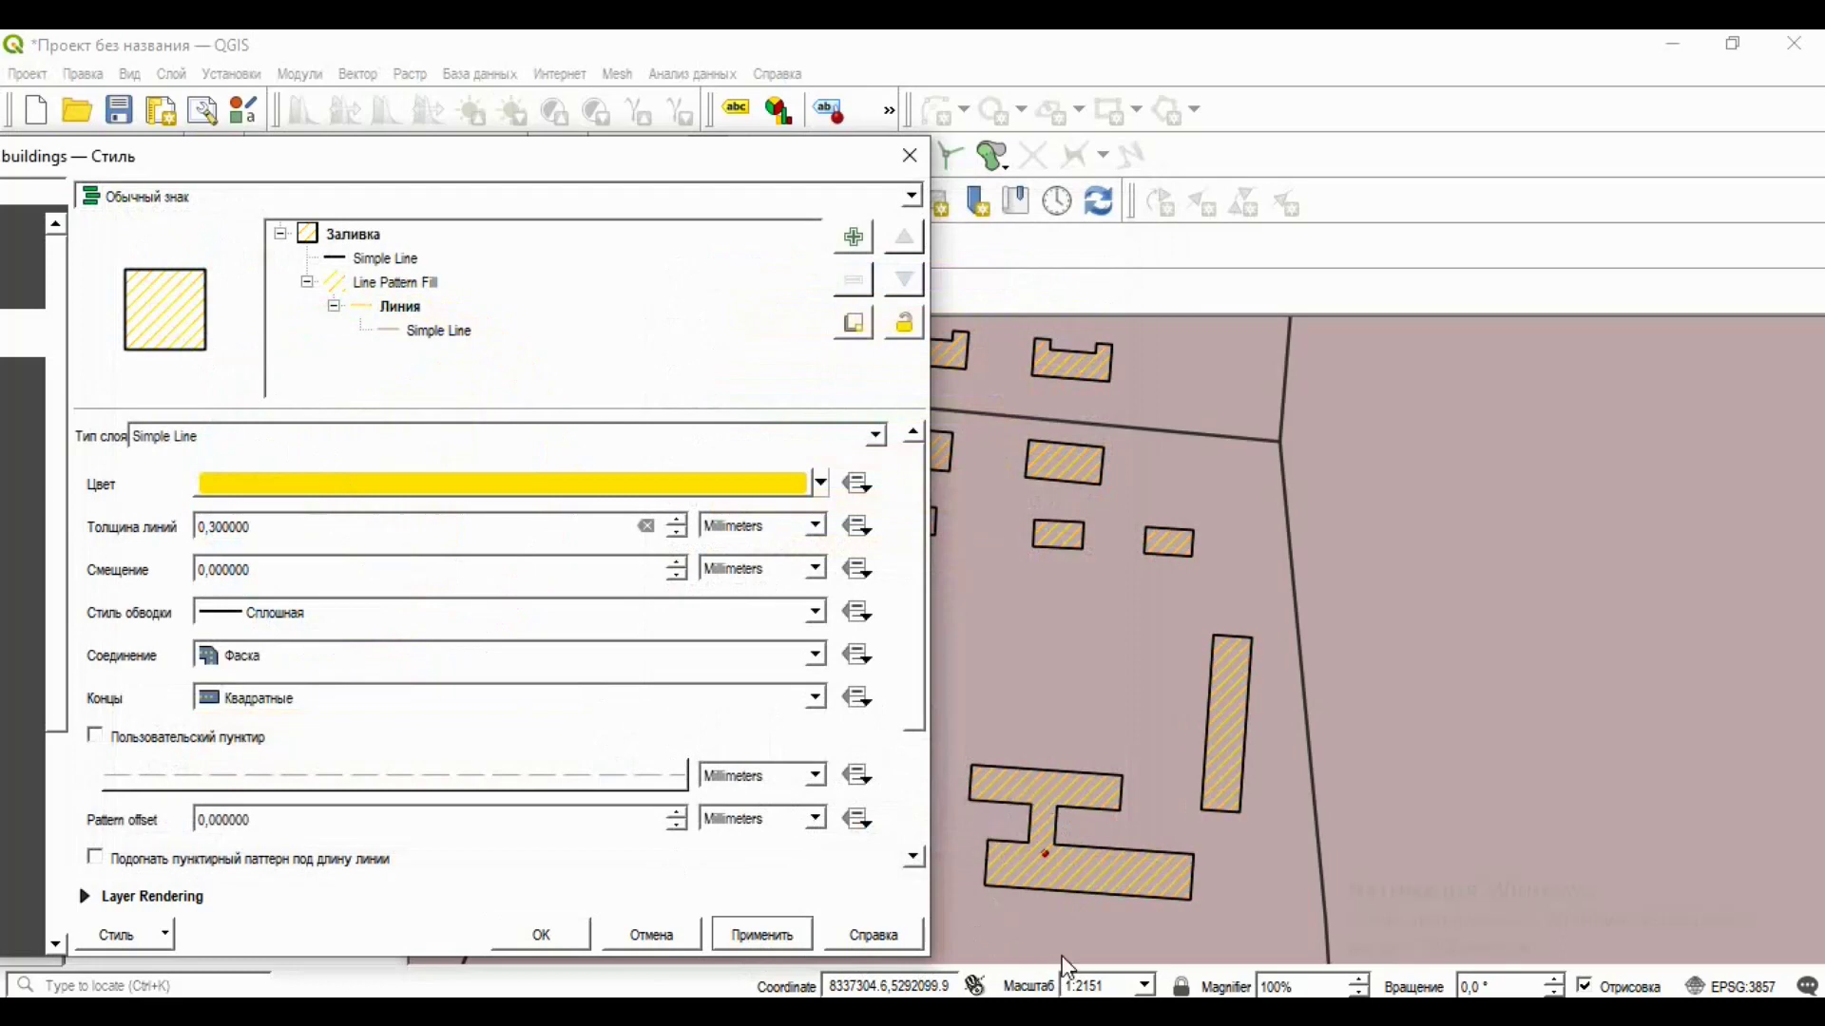
# Set the width of the hatch lines in the buildings' Line Pattern Fill to 0.7 mm and apply it.
pyautogui.click(676, 521)
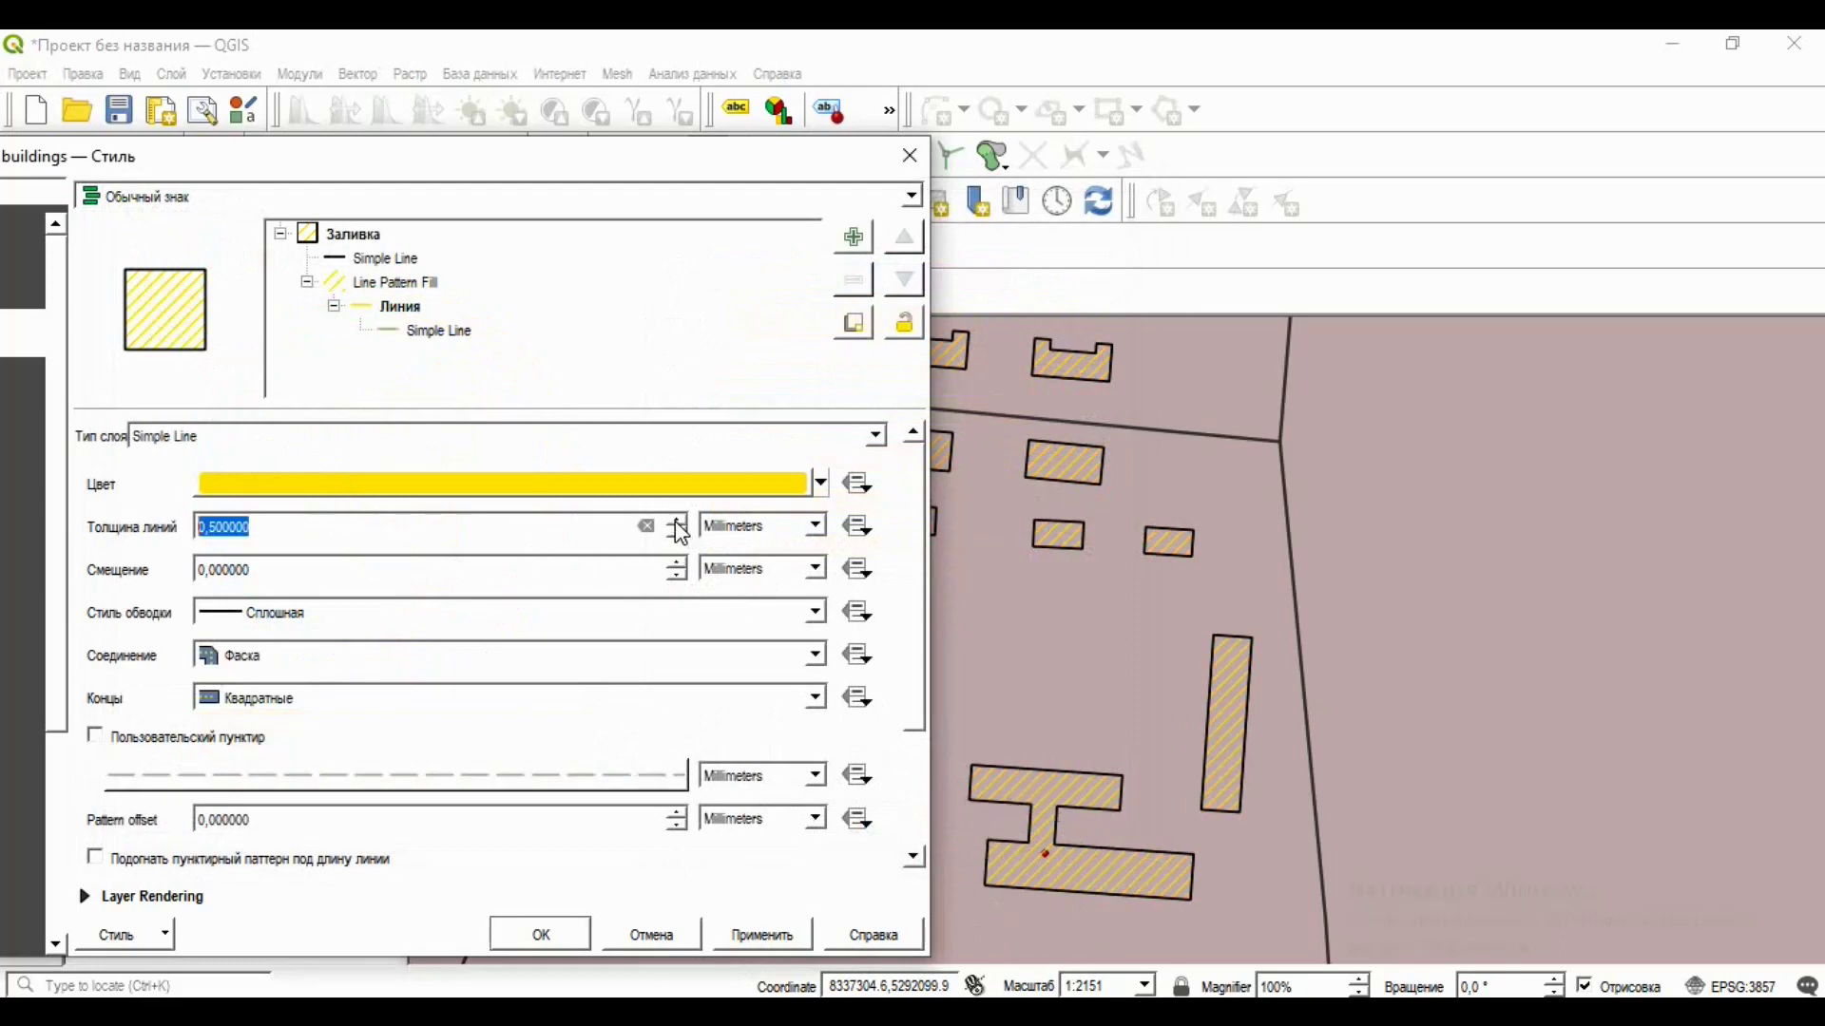
pyautogui.click(677, 521)
pyautogui.click(774, 944)
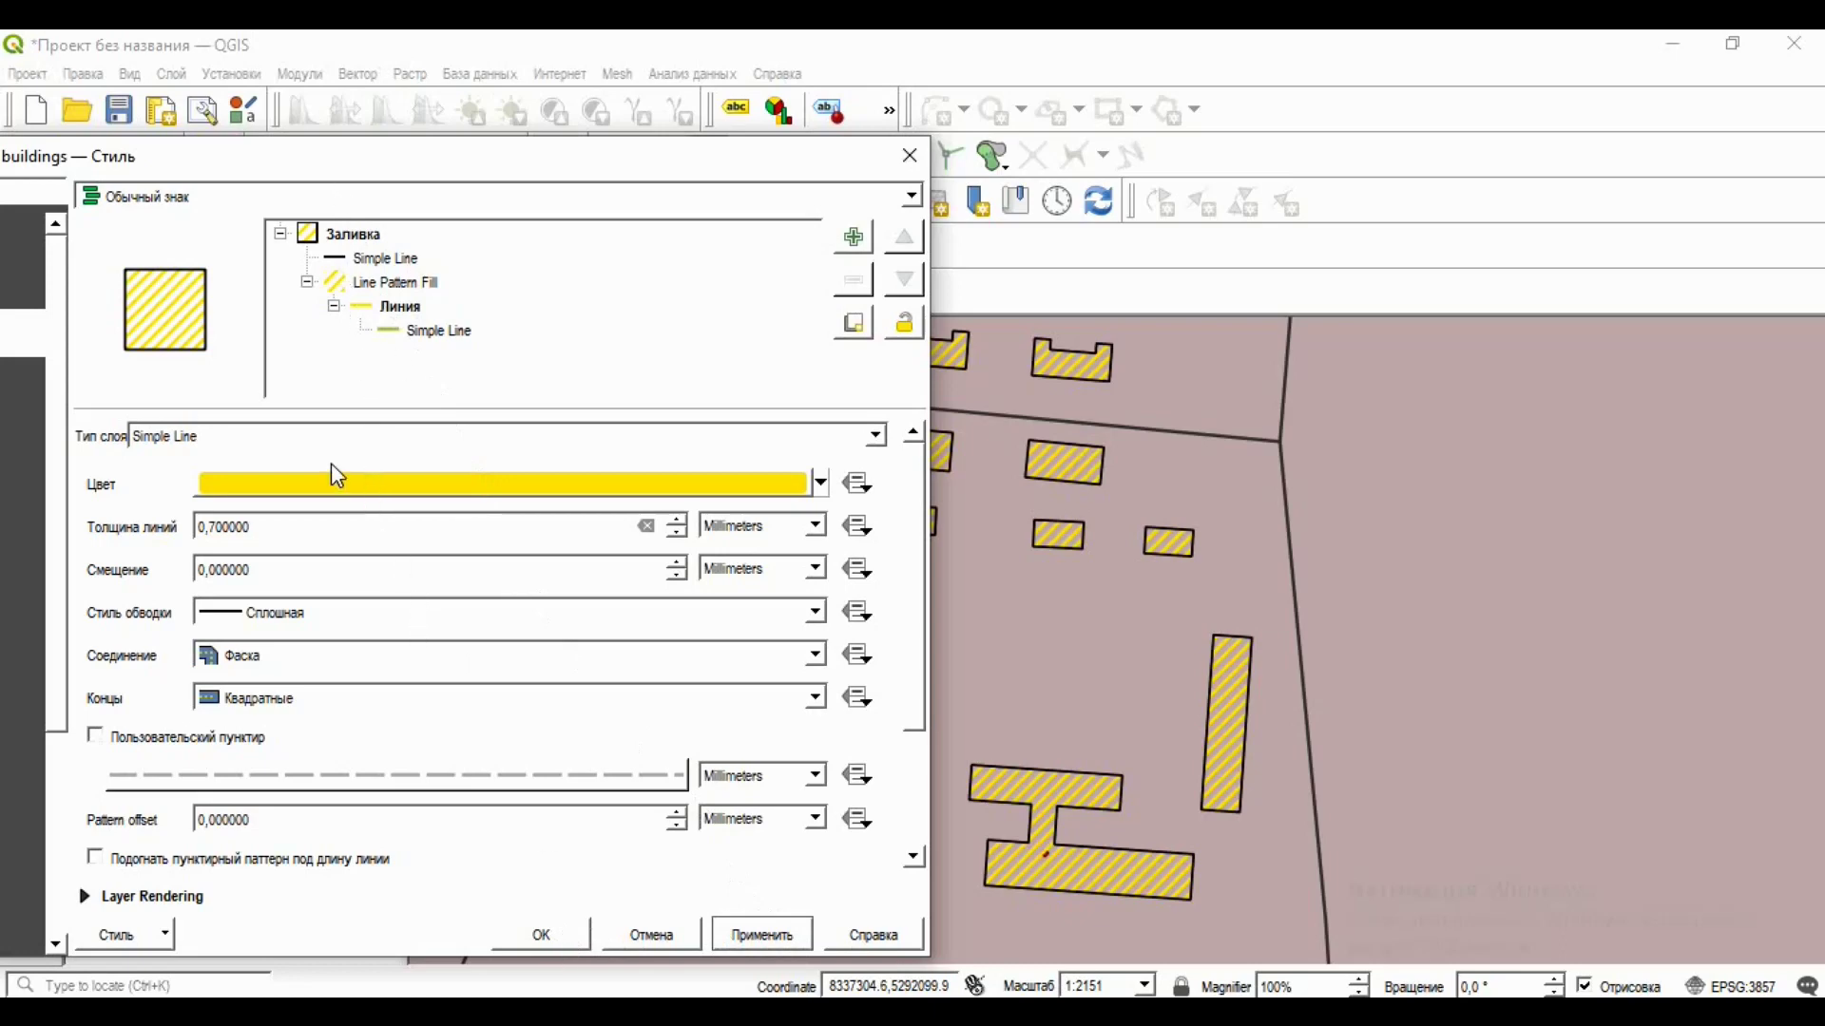
# Change the symbol layer type of the buildings' Line Pattern Fill to Simple Fill and apply it.
pyautogui.click(418, 283)
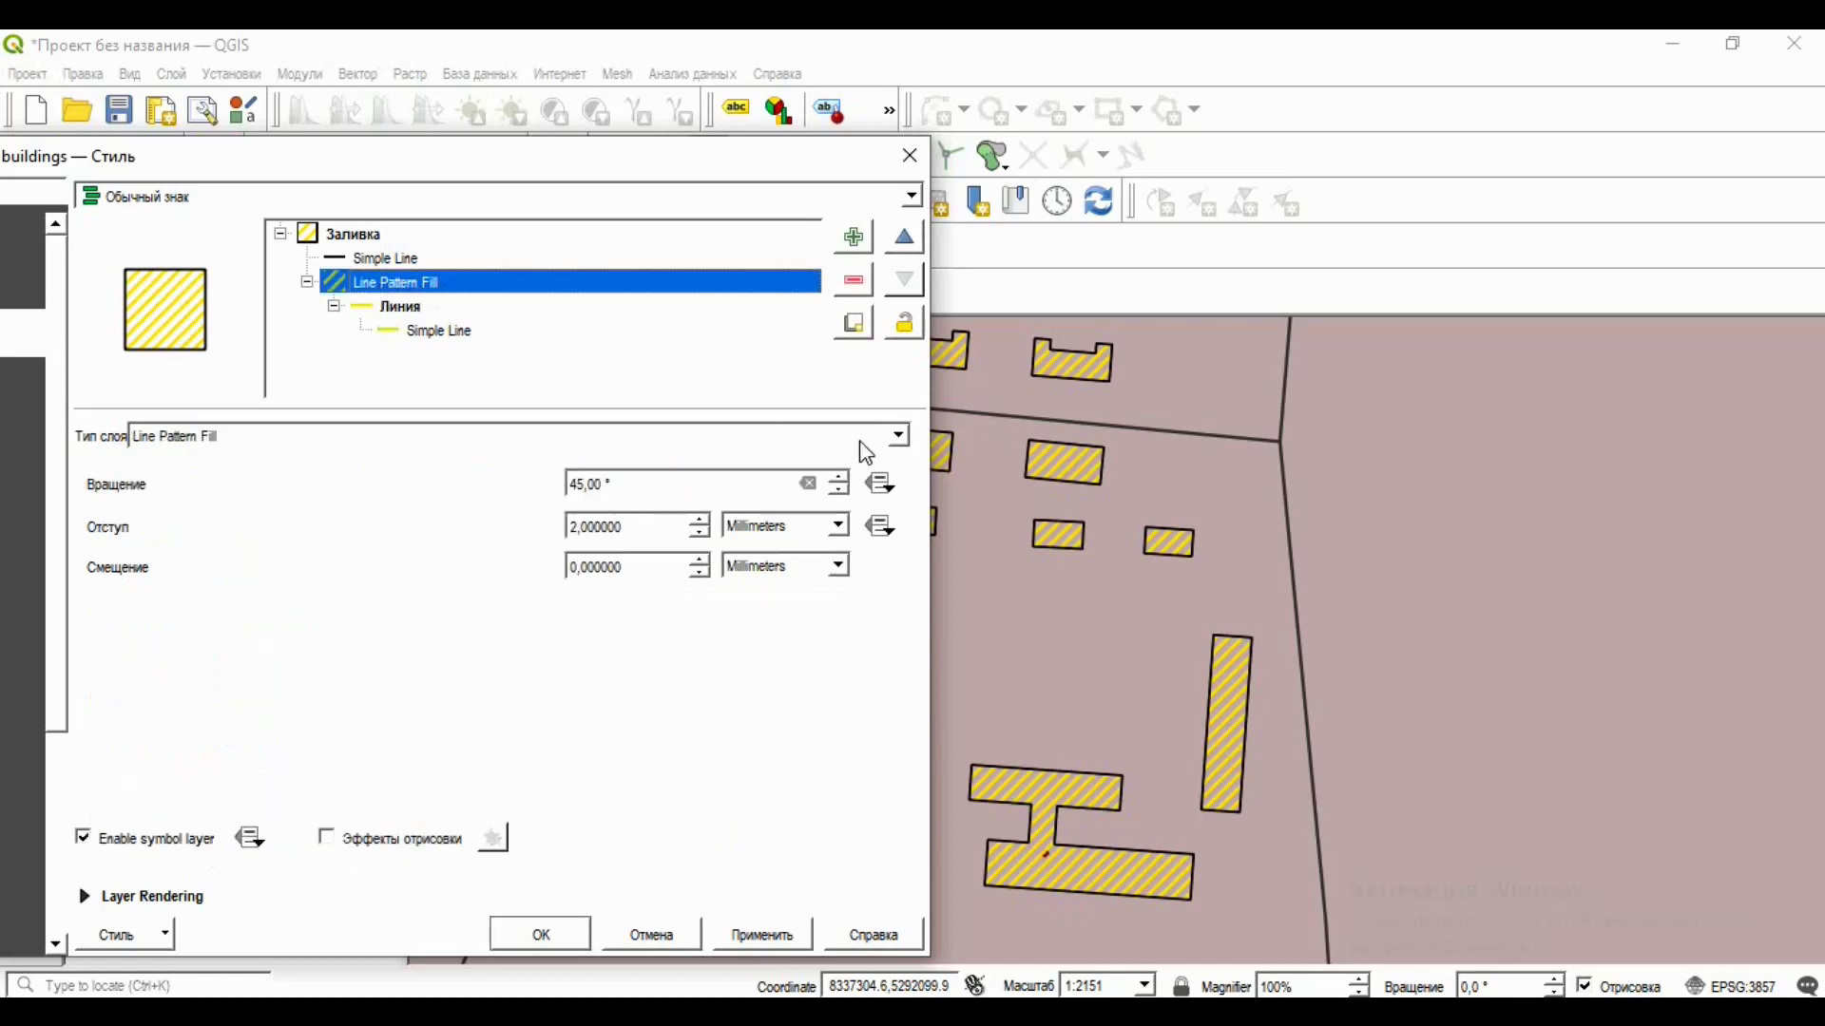
pyautogui.click(898, 438)
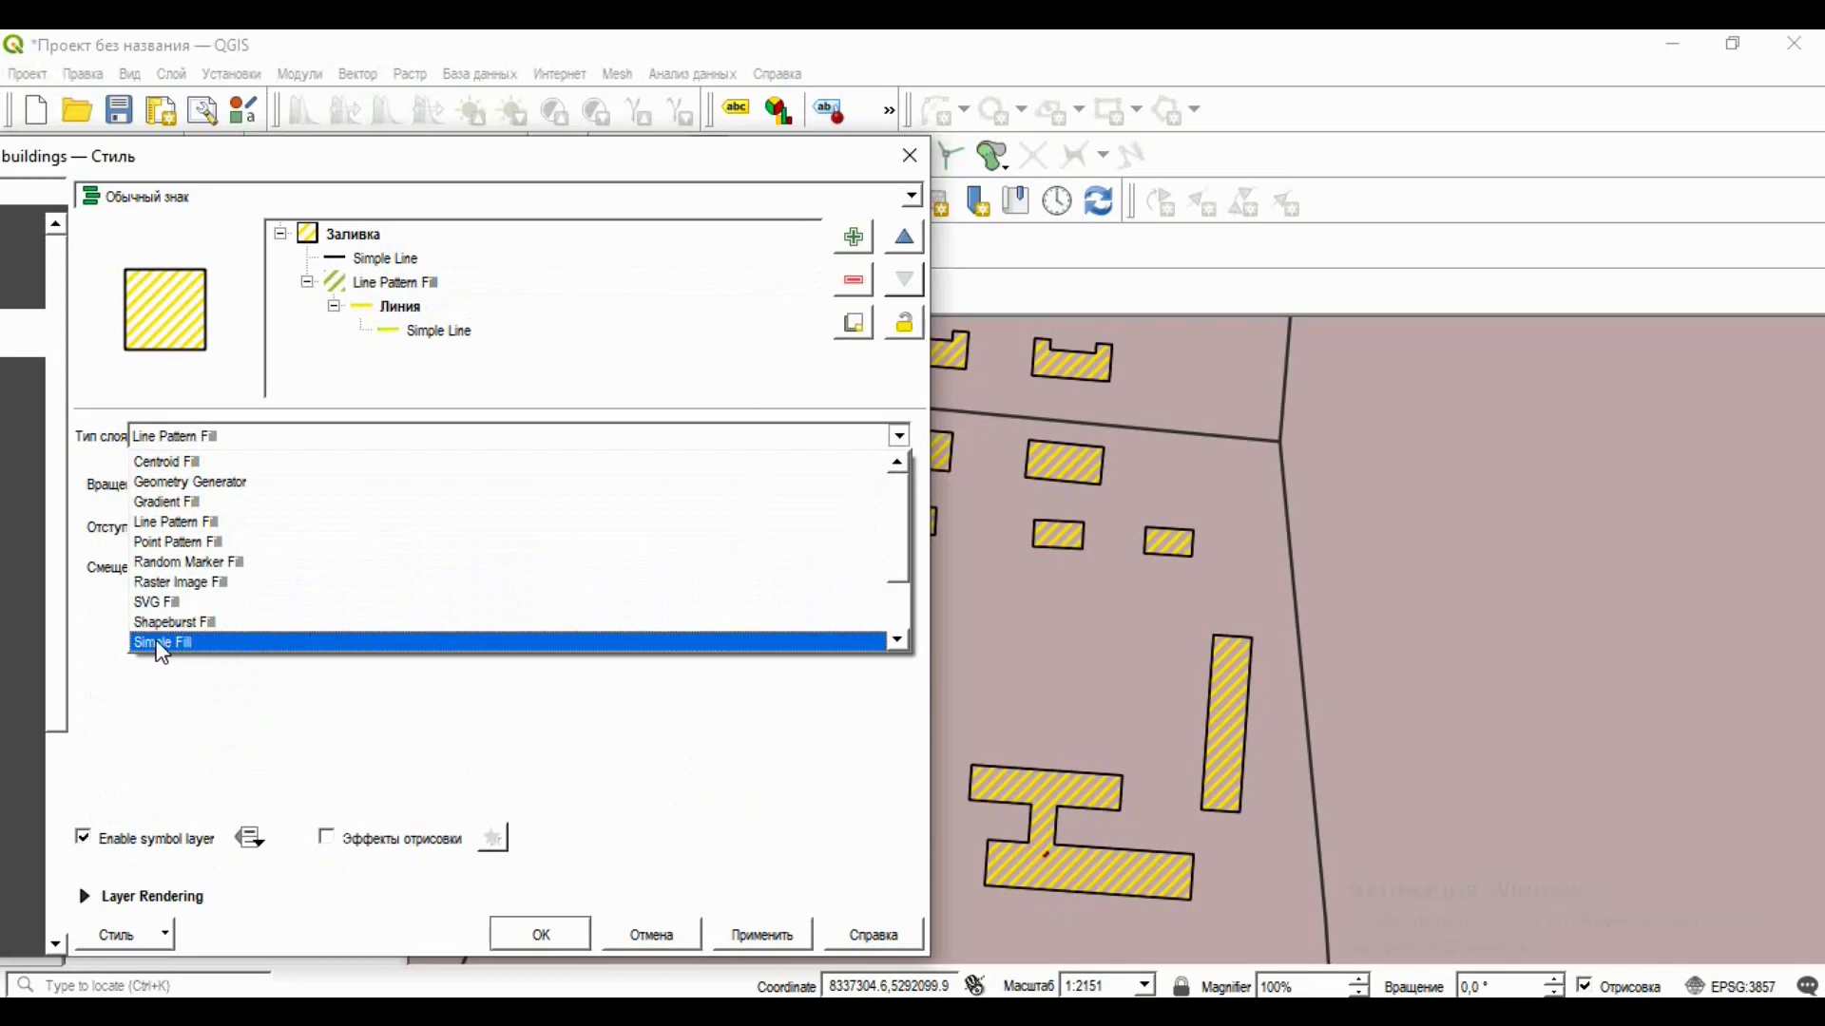
pyautogui.click(190, 646)
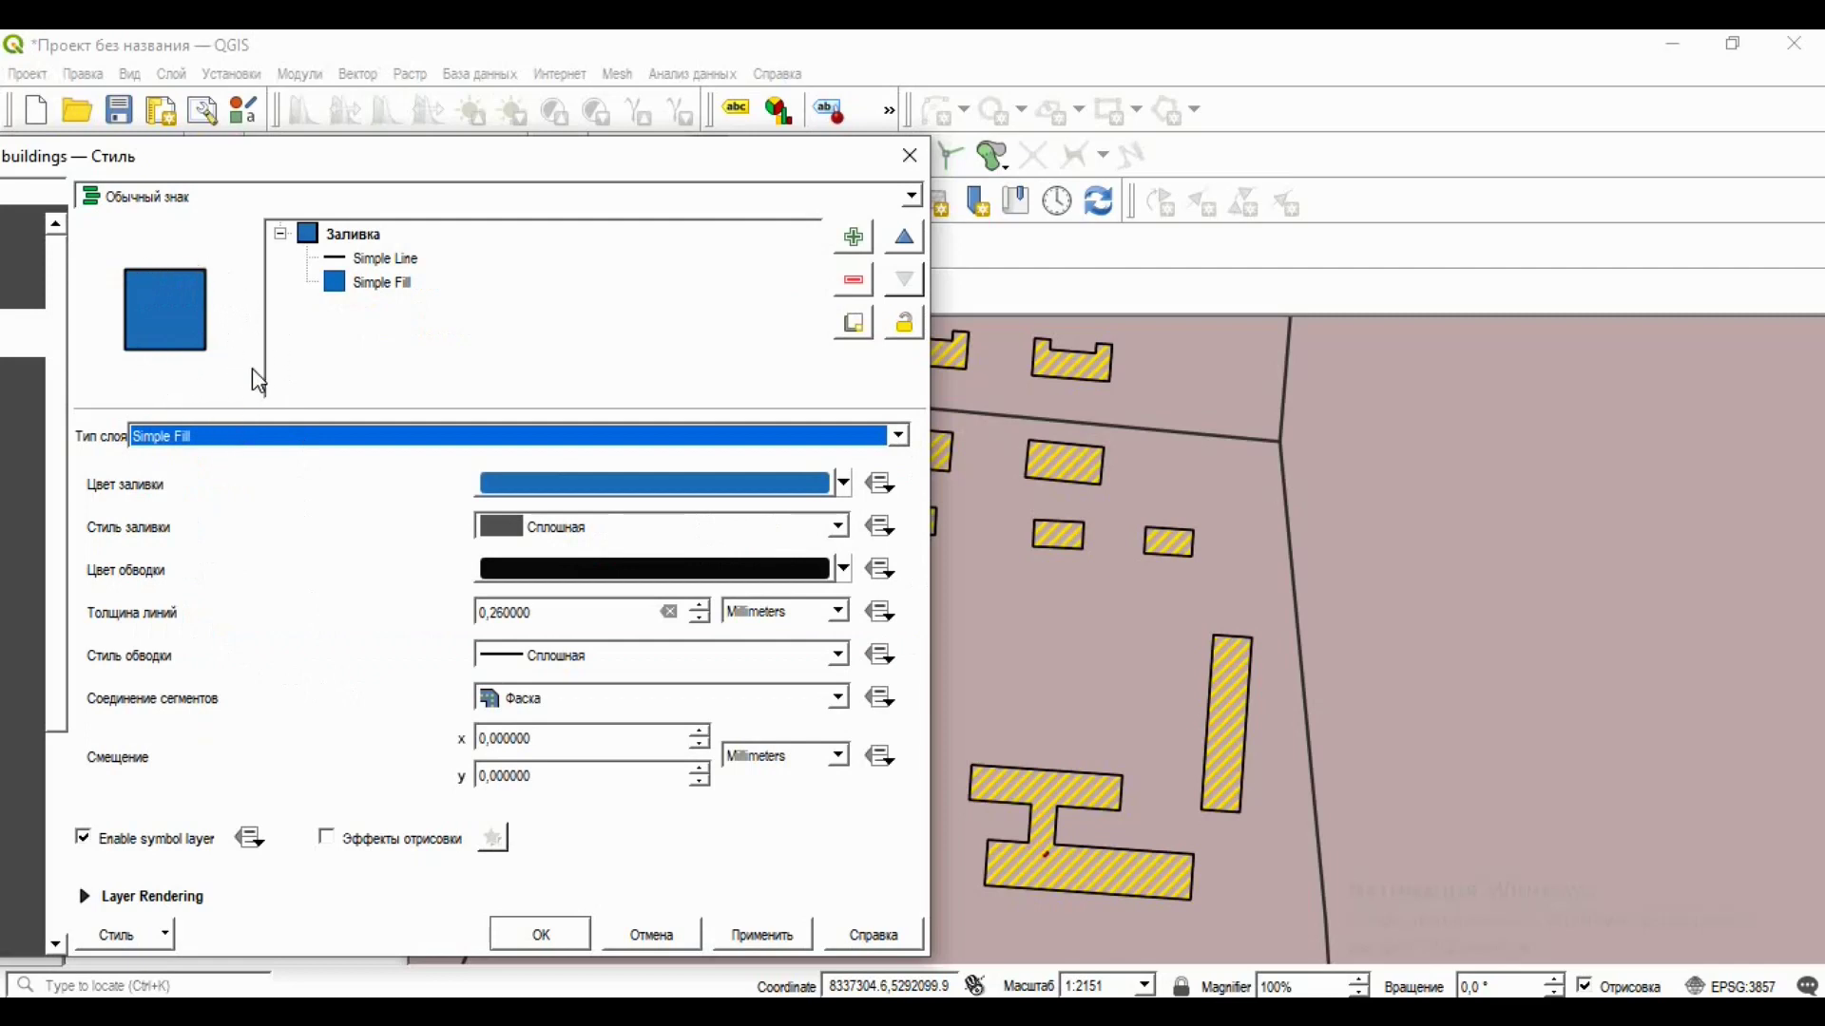
pyautogui.click(779, 939)
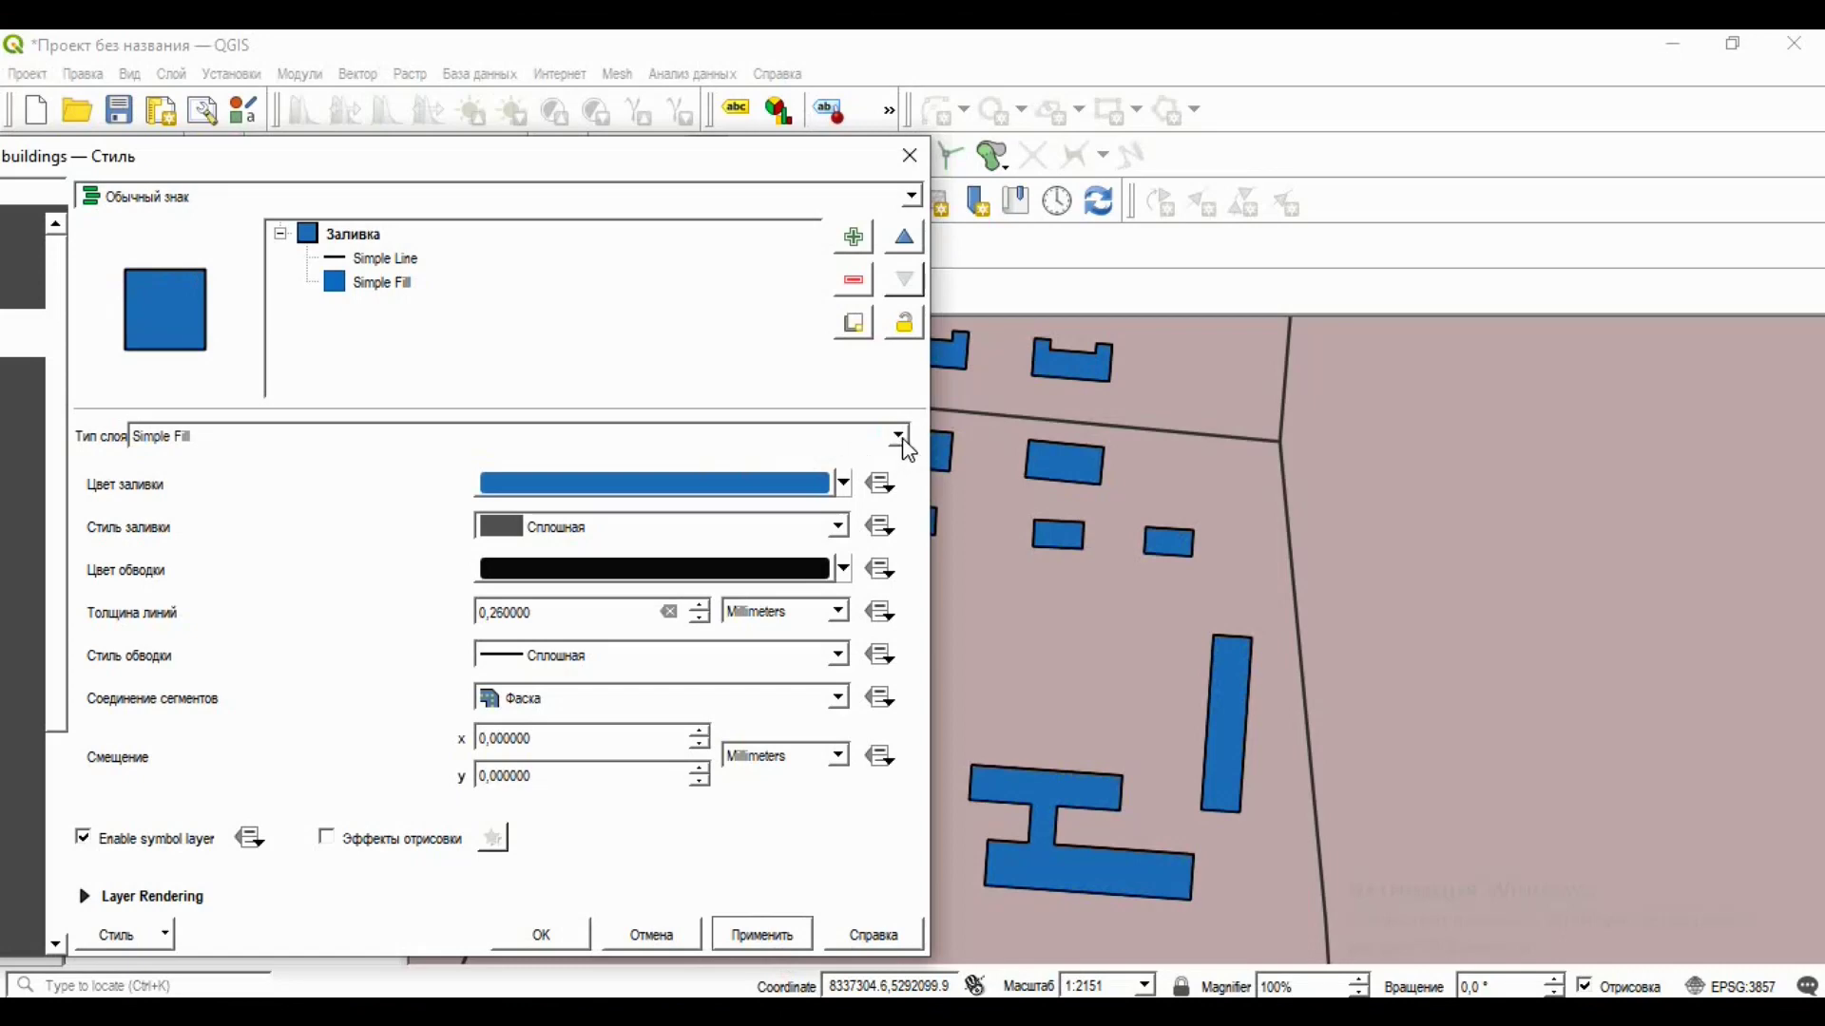
# Set the fill color of the buildings' Simple Fill to grey #9ea9b1, apply it and close the layer properties.
pyautogui.click(904, 445)
pyautogui.click(421, 653)
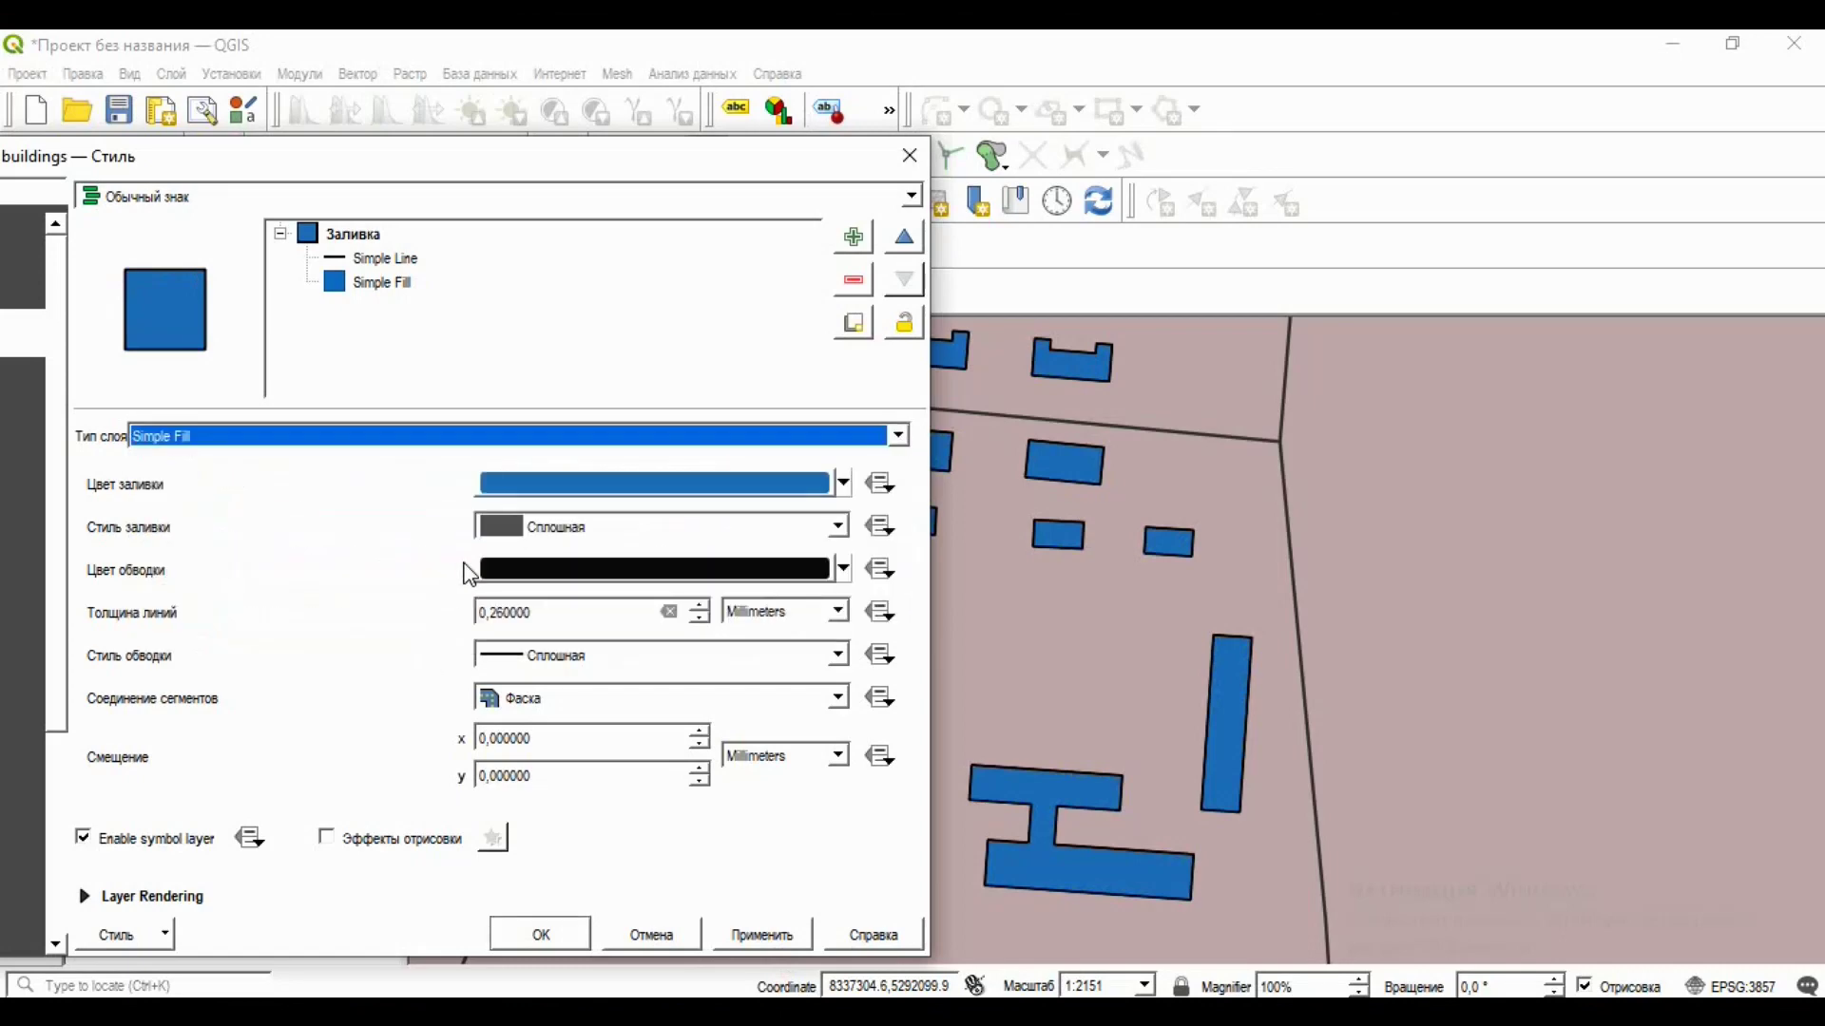
pyautogui.click(721, 498)
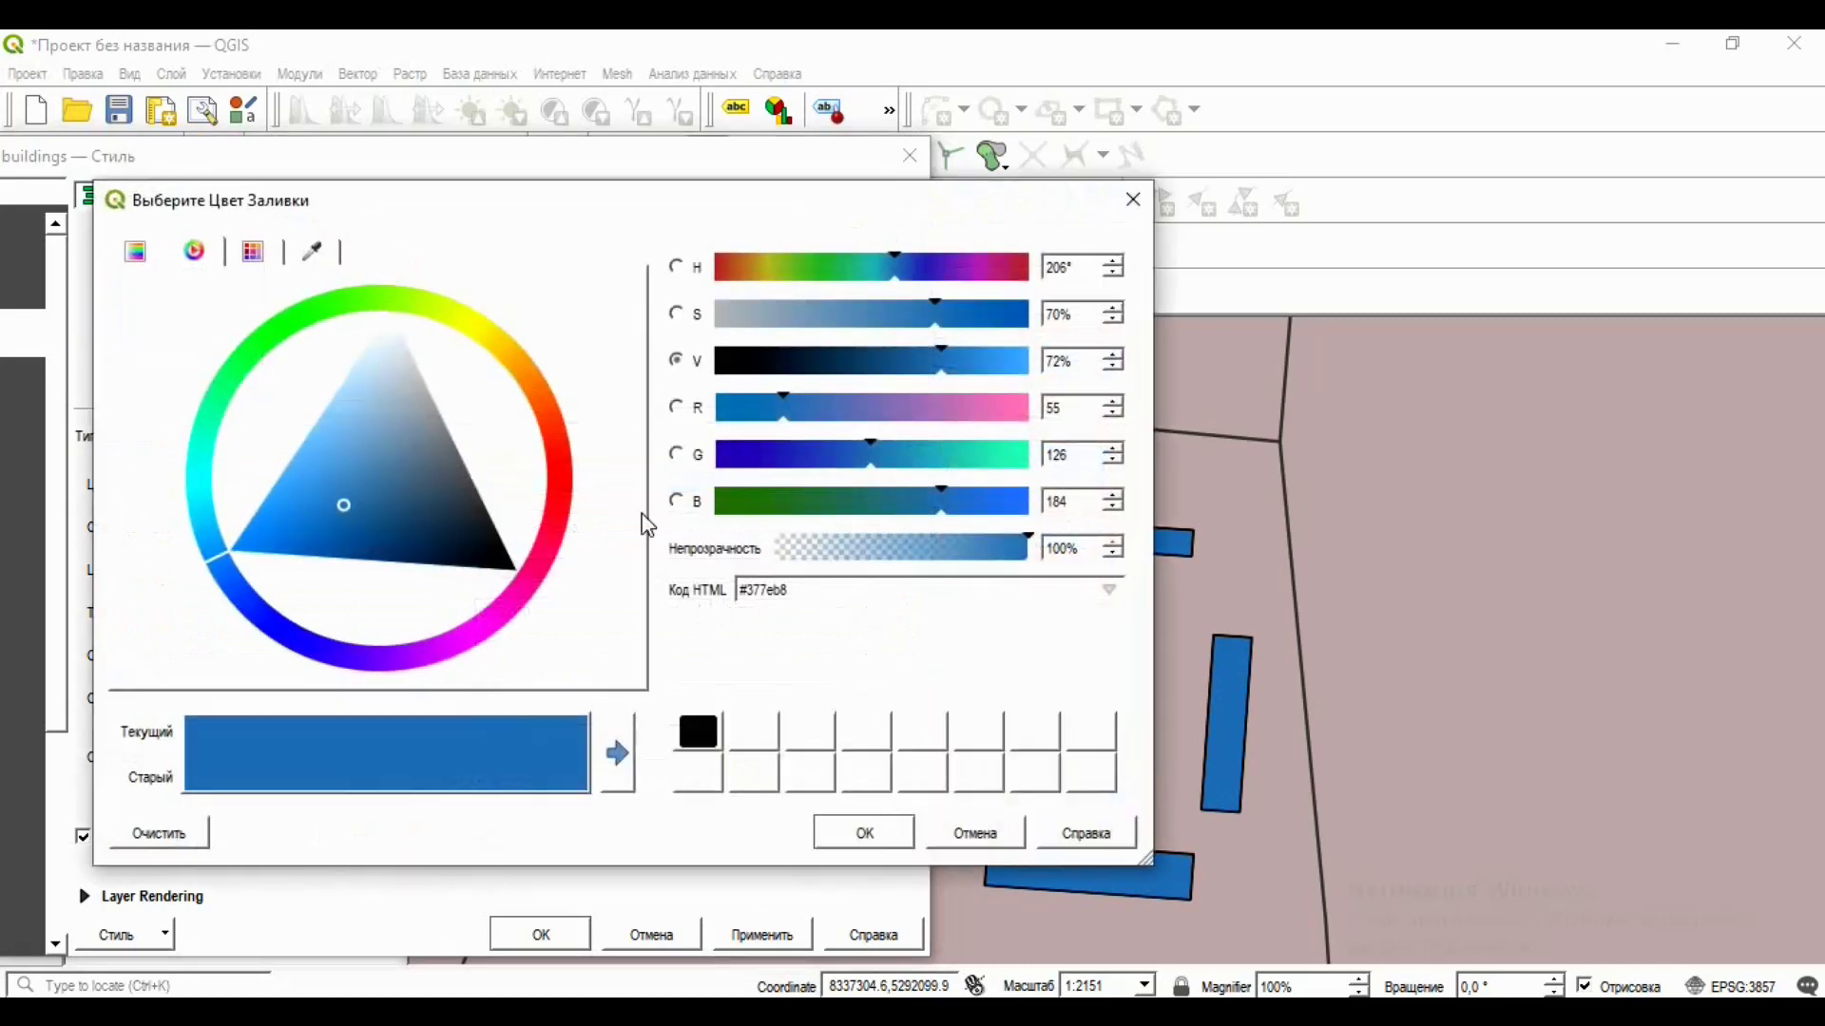
pyautogui.moveTo(481, 541); pyautogui.dragTo(421, 420)
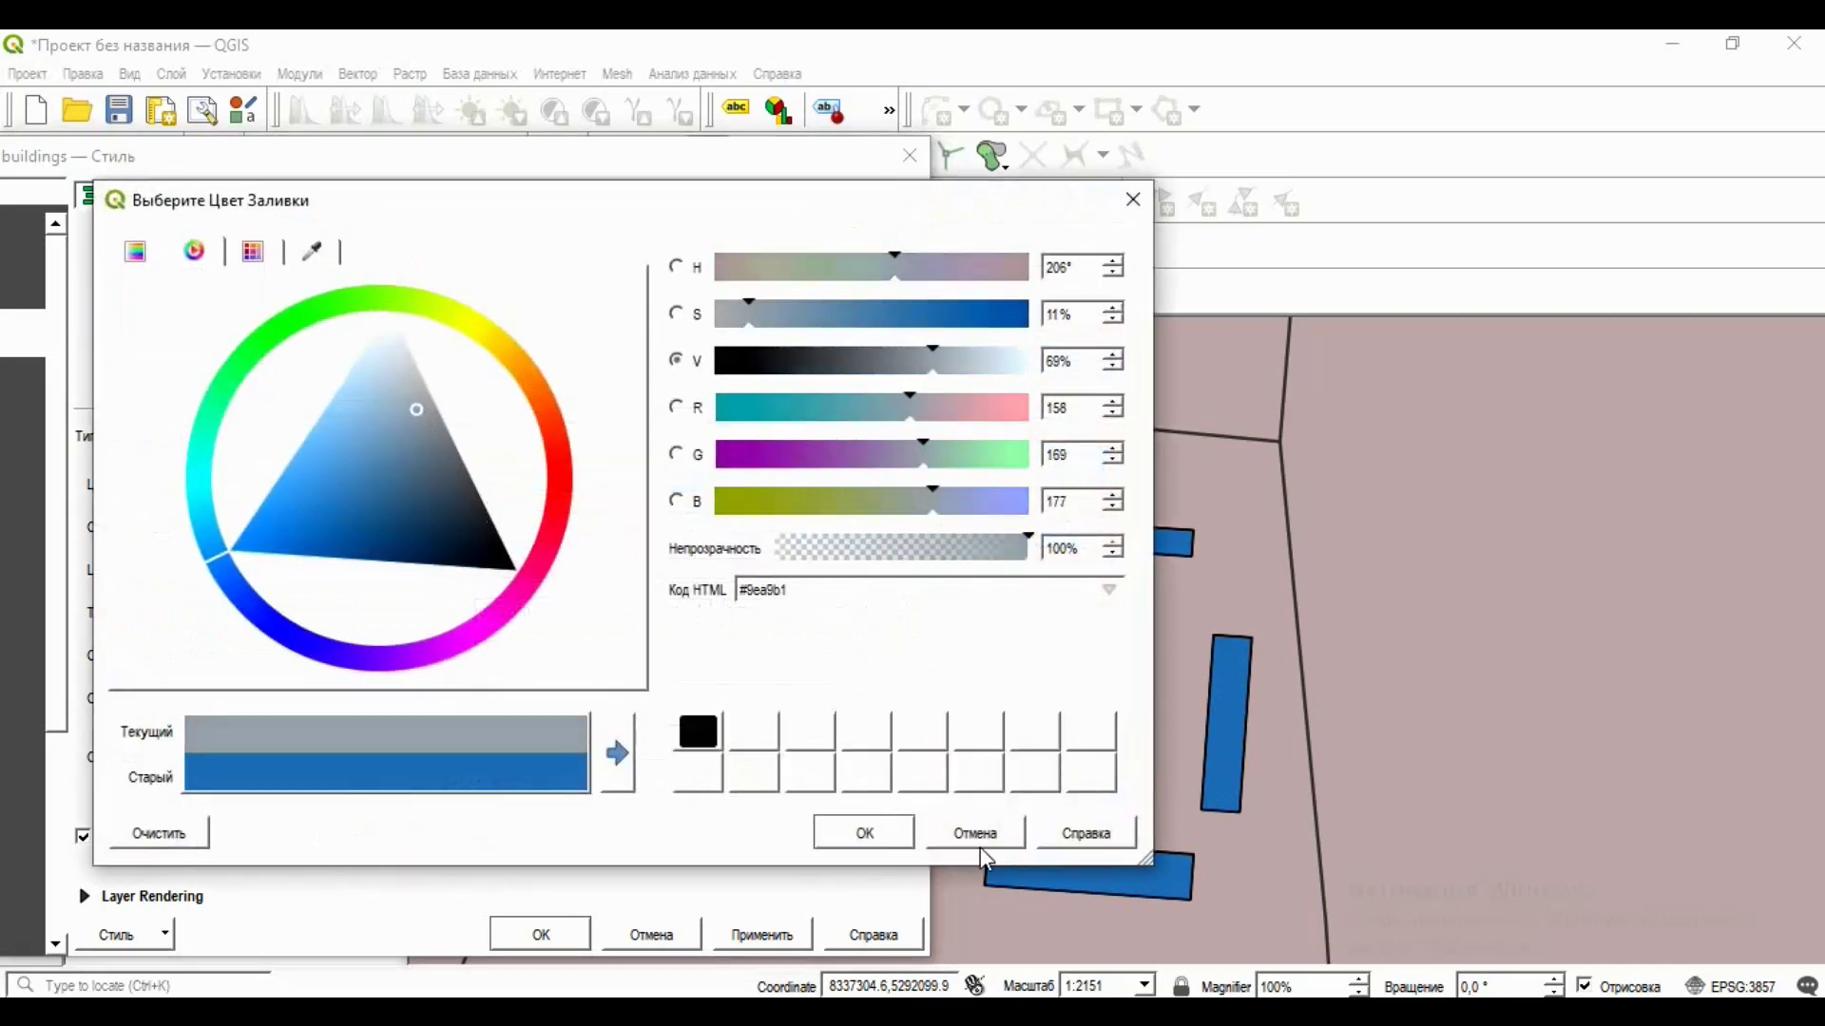
pyautogui.click(867, 833)
pyautogui.click(785, 939)
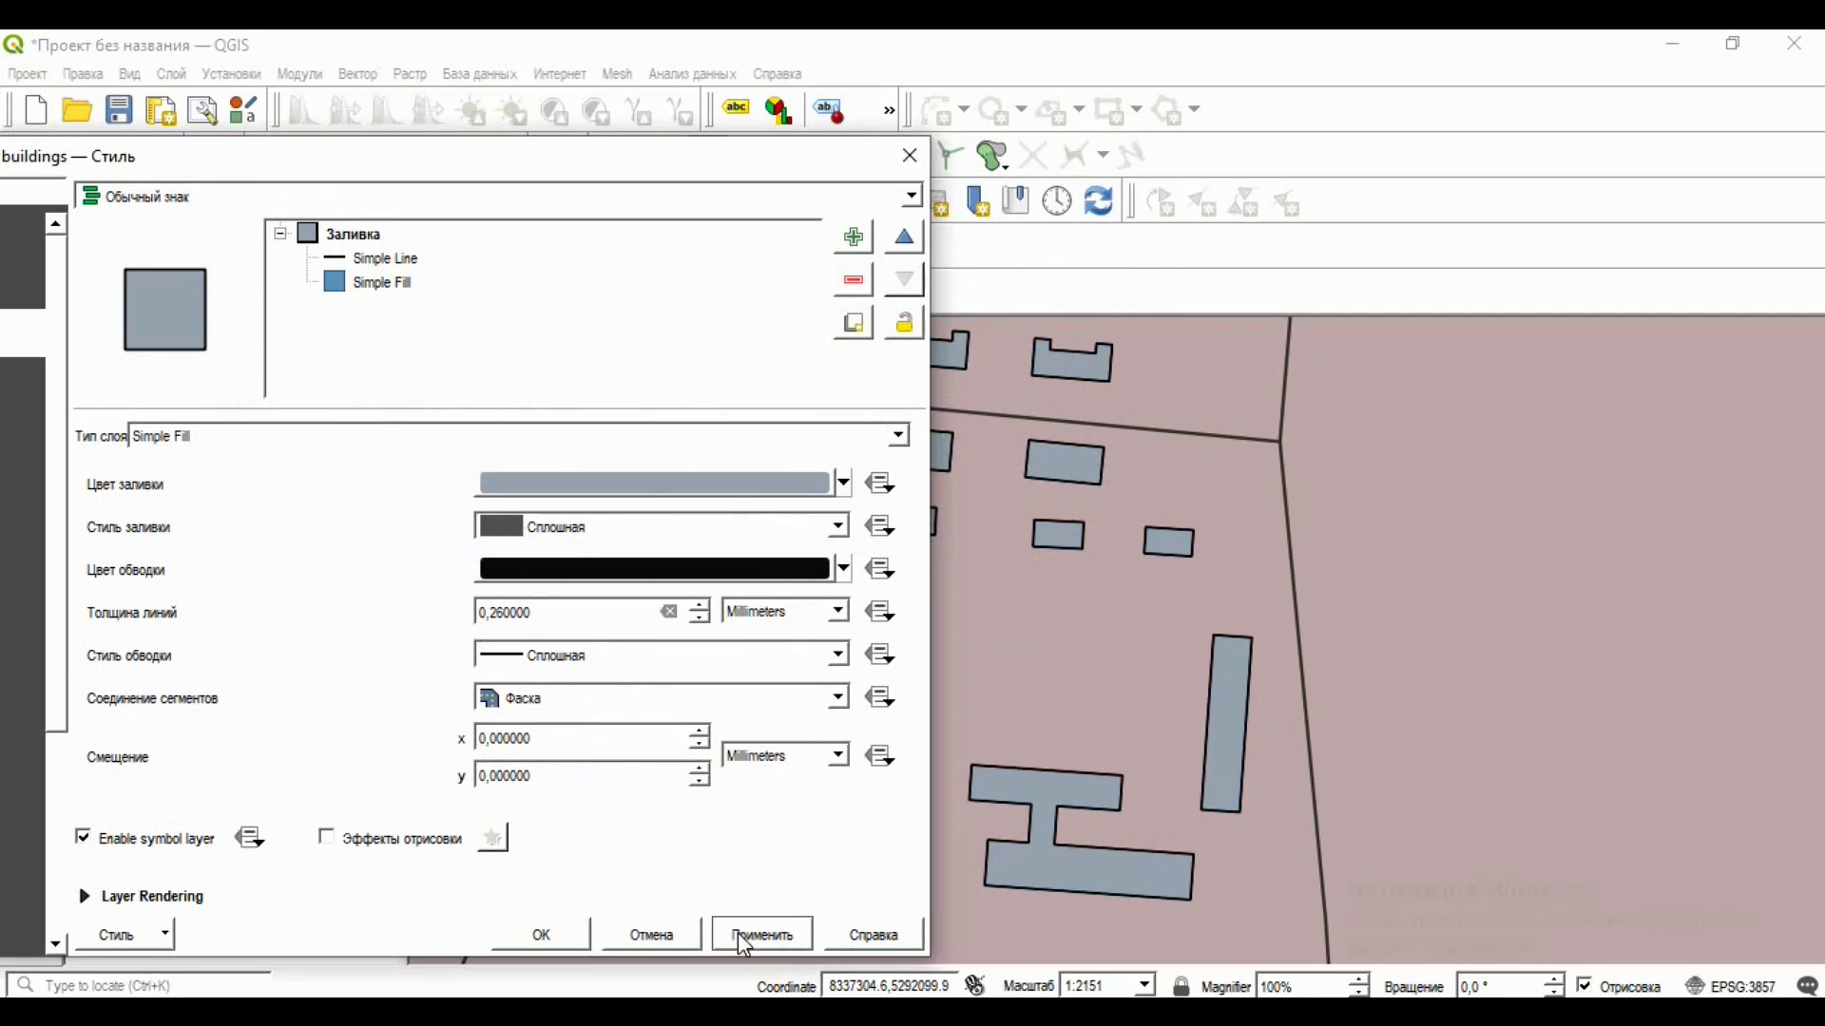
pyautogui.click(766, 941)
pyautogui.click(538, 936)
pyautogui.moveTo(795, 567); pyautogui.dragTo(798, 624)
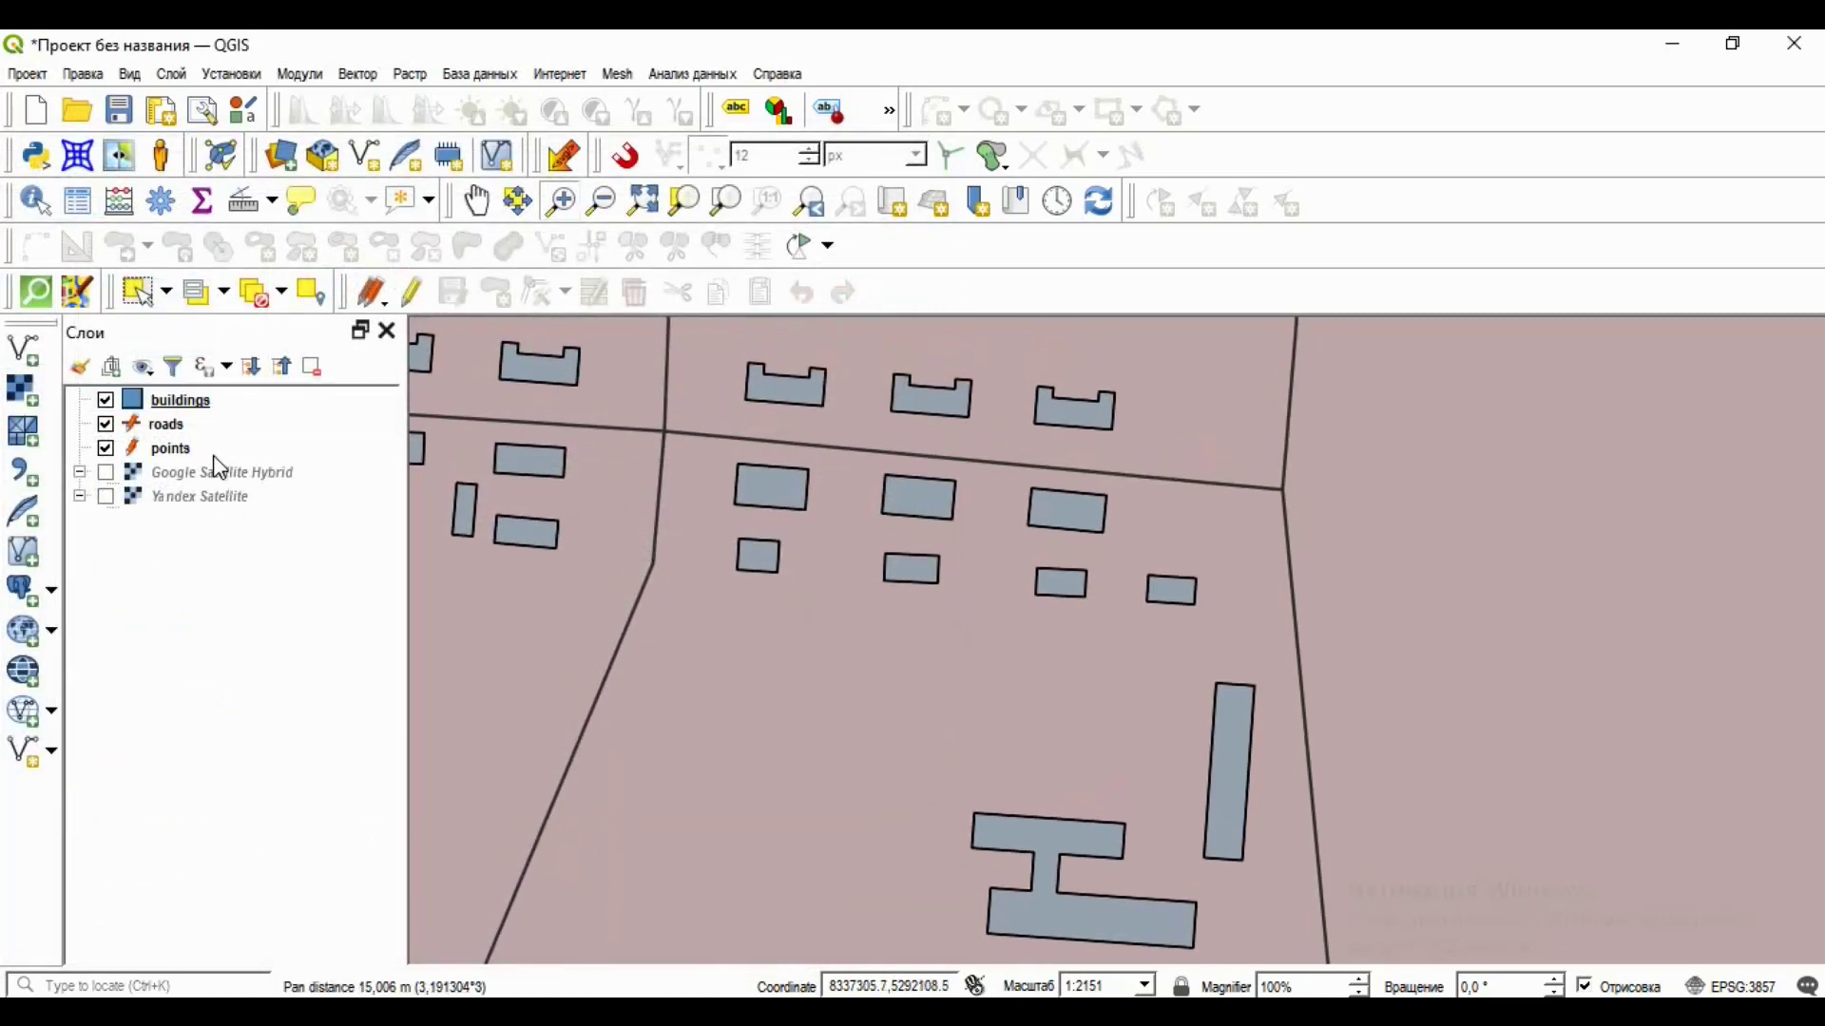
# Open the style properties of the roads layer and place the dialog so that the map stays visible beside it.
pyautogui.click(199, 434)
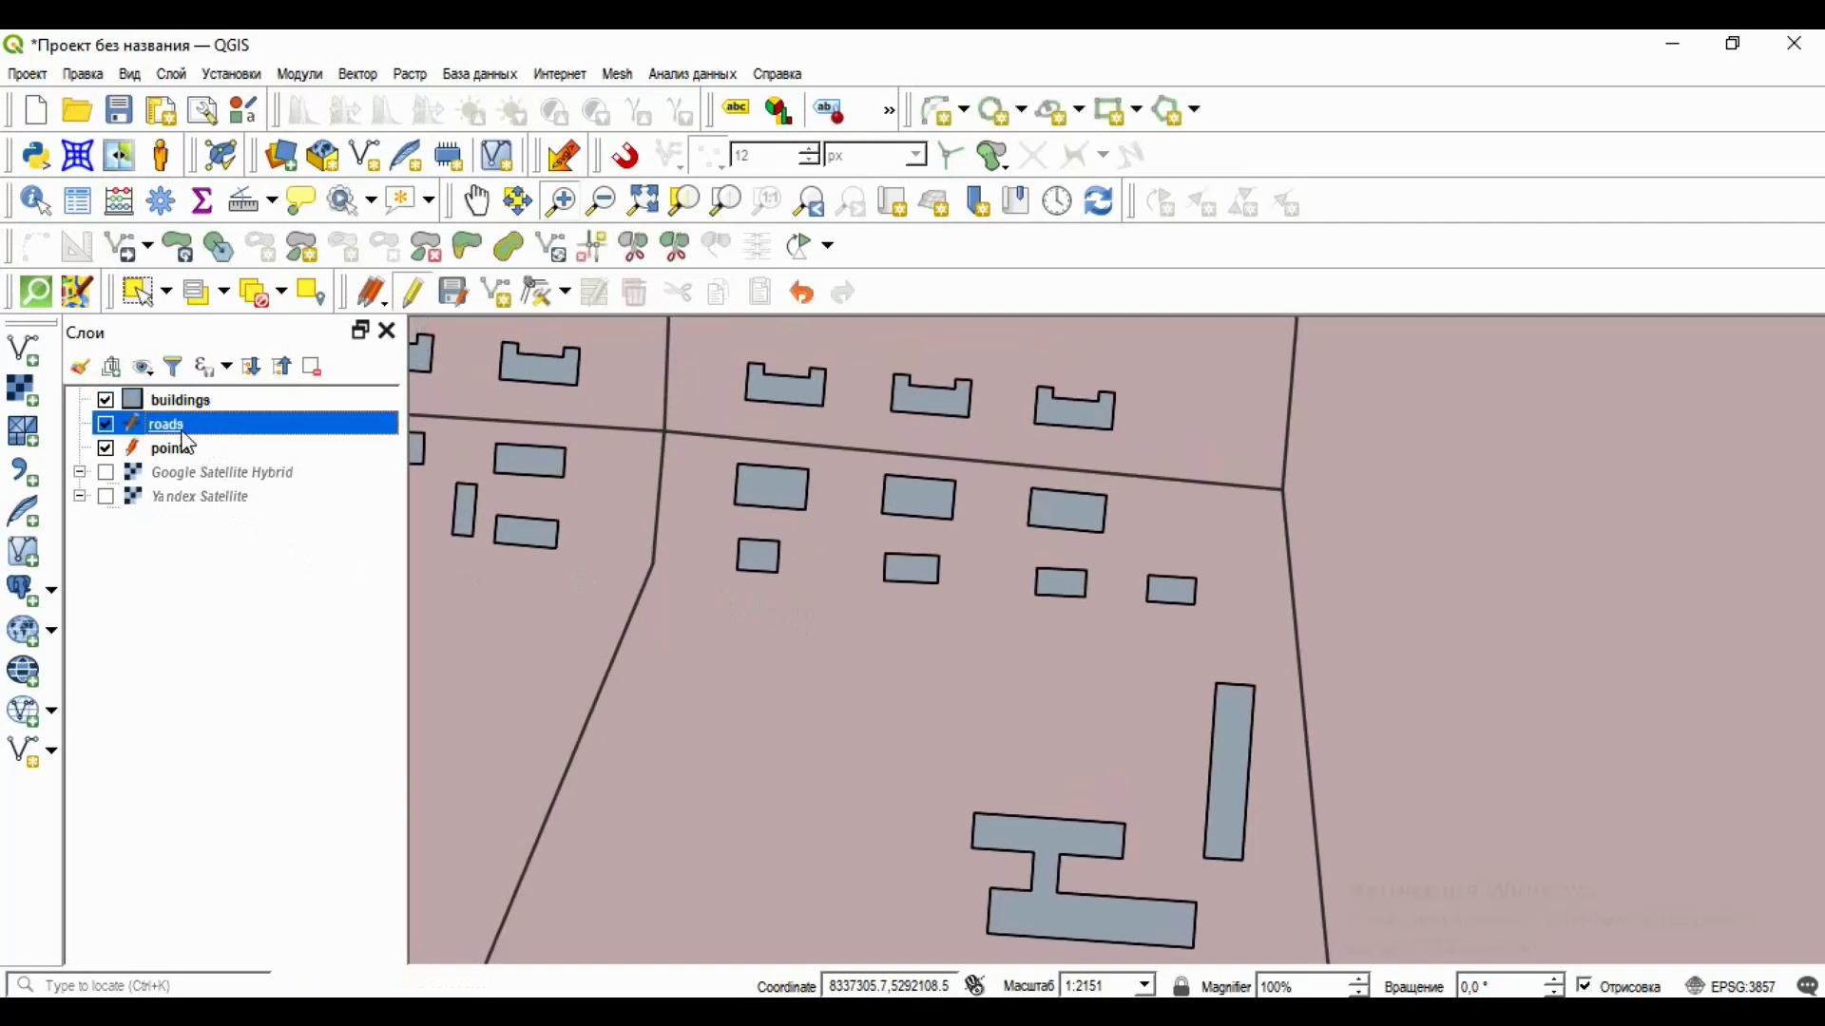
pyautogui.rightClick(217, 425)
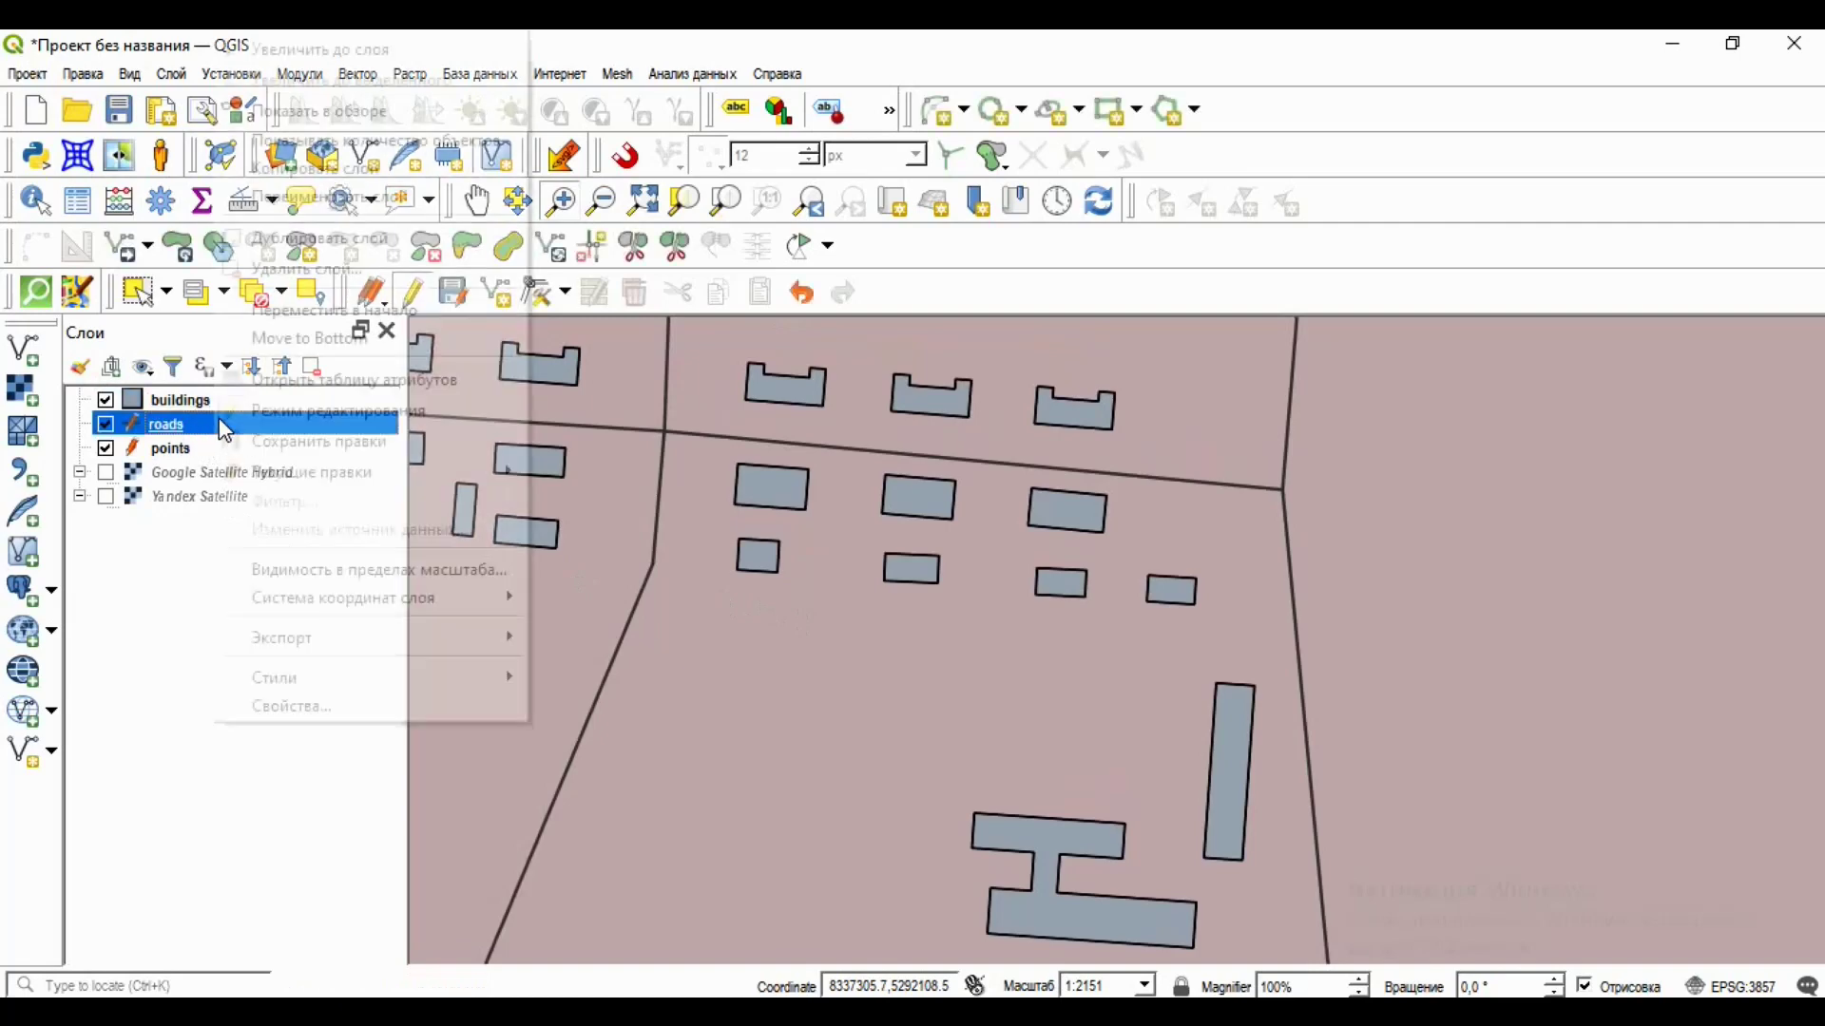
pyautogui.click(346, 711)
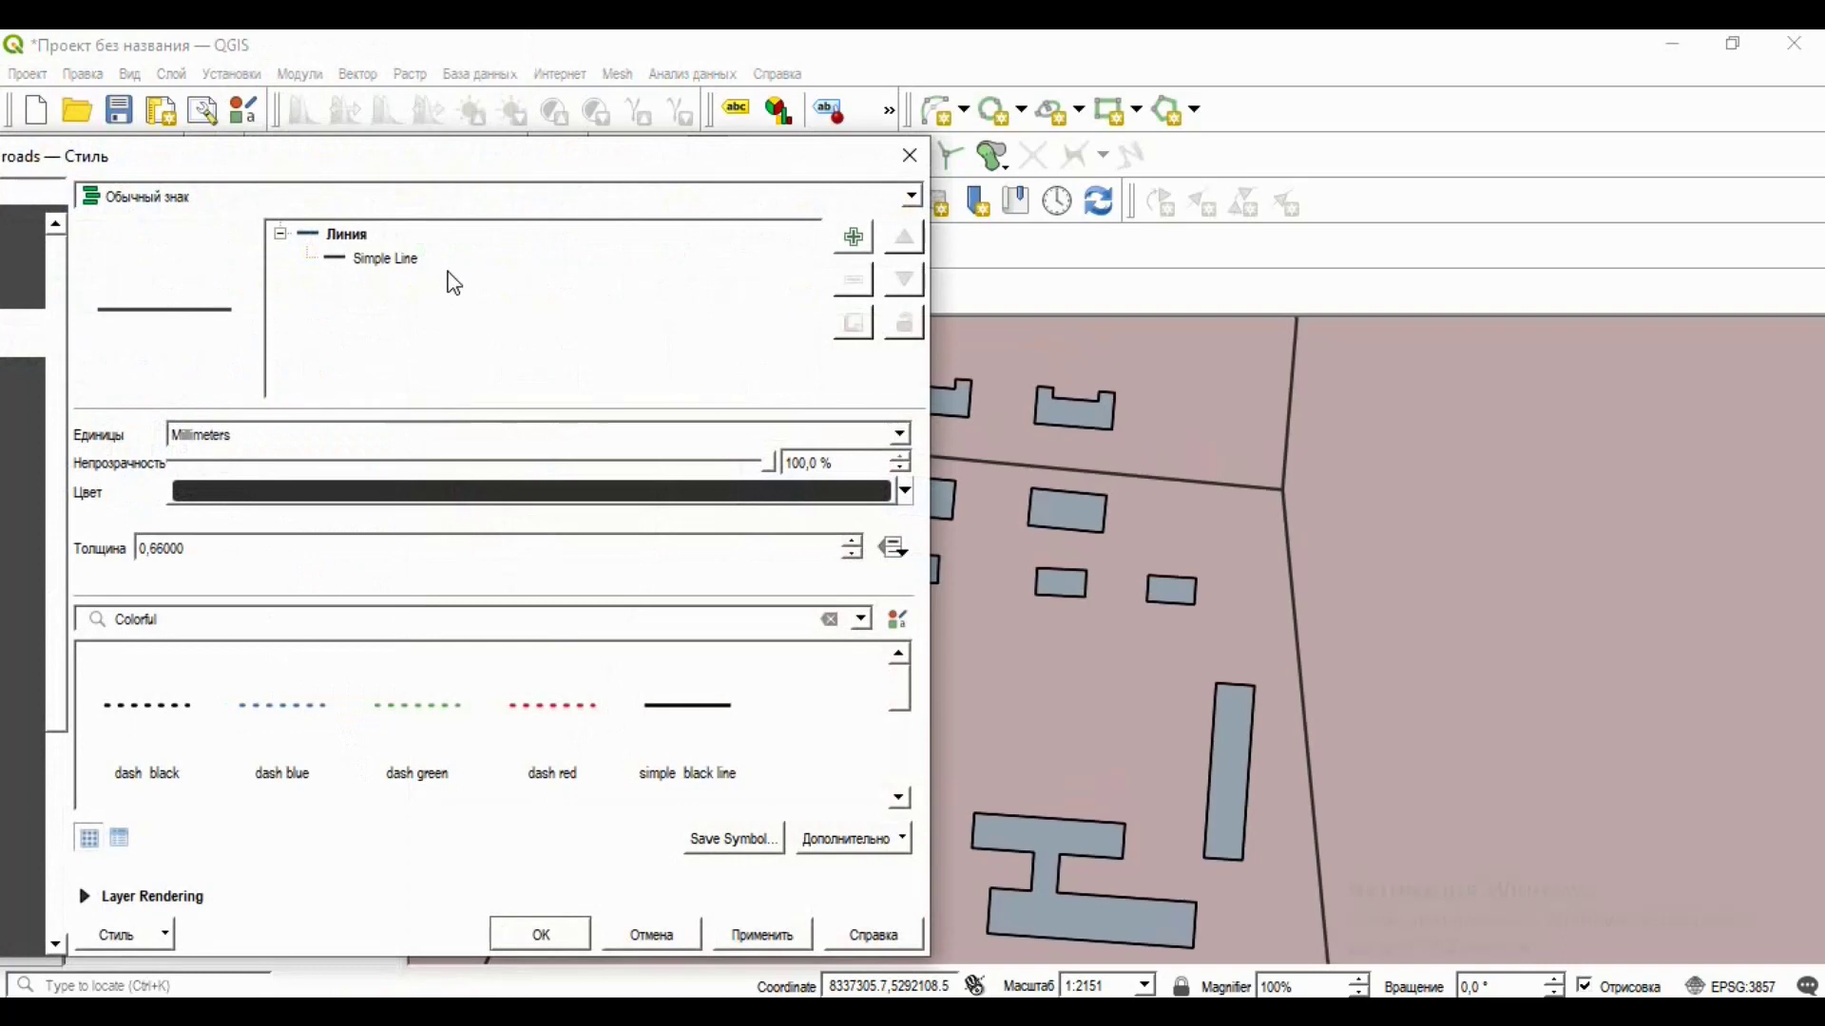
pyautogui.moveTo(411, 174); pyautogui.dragTo(244, 121)
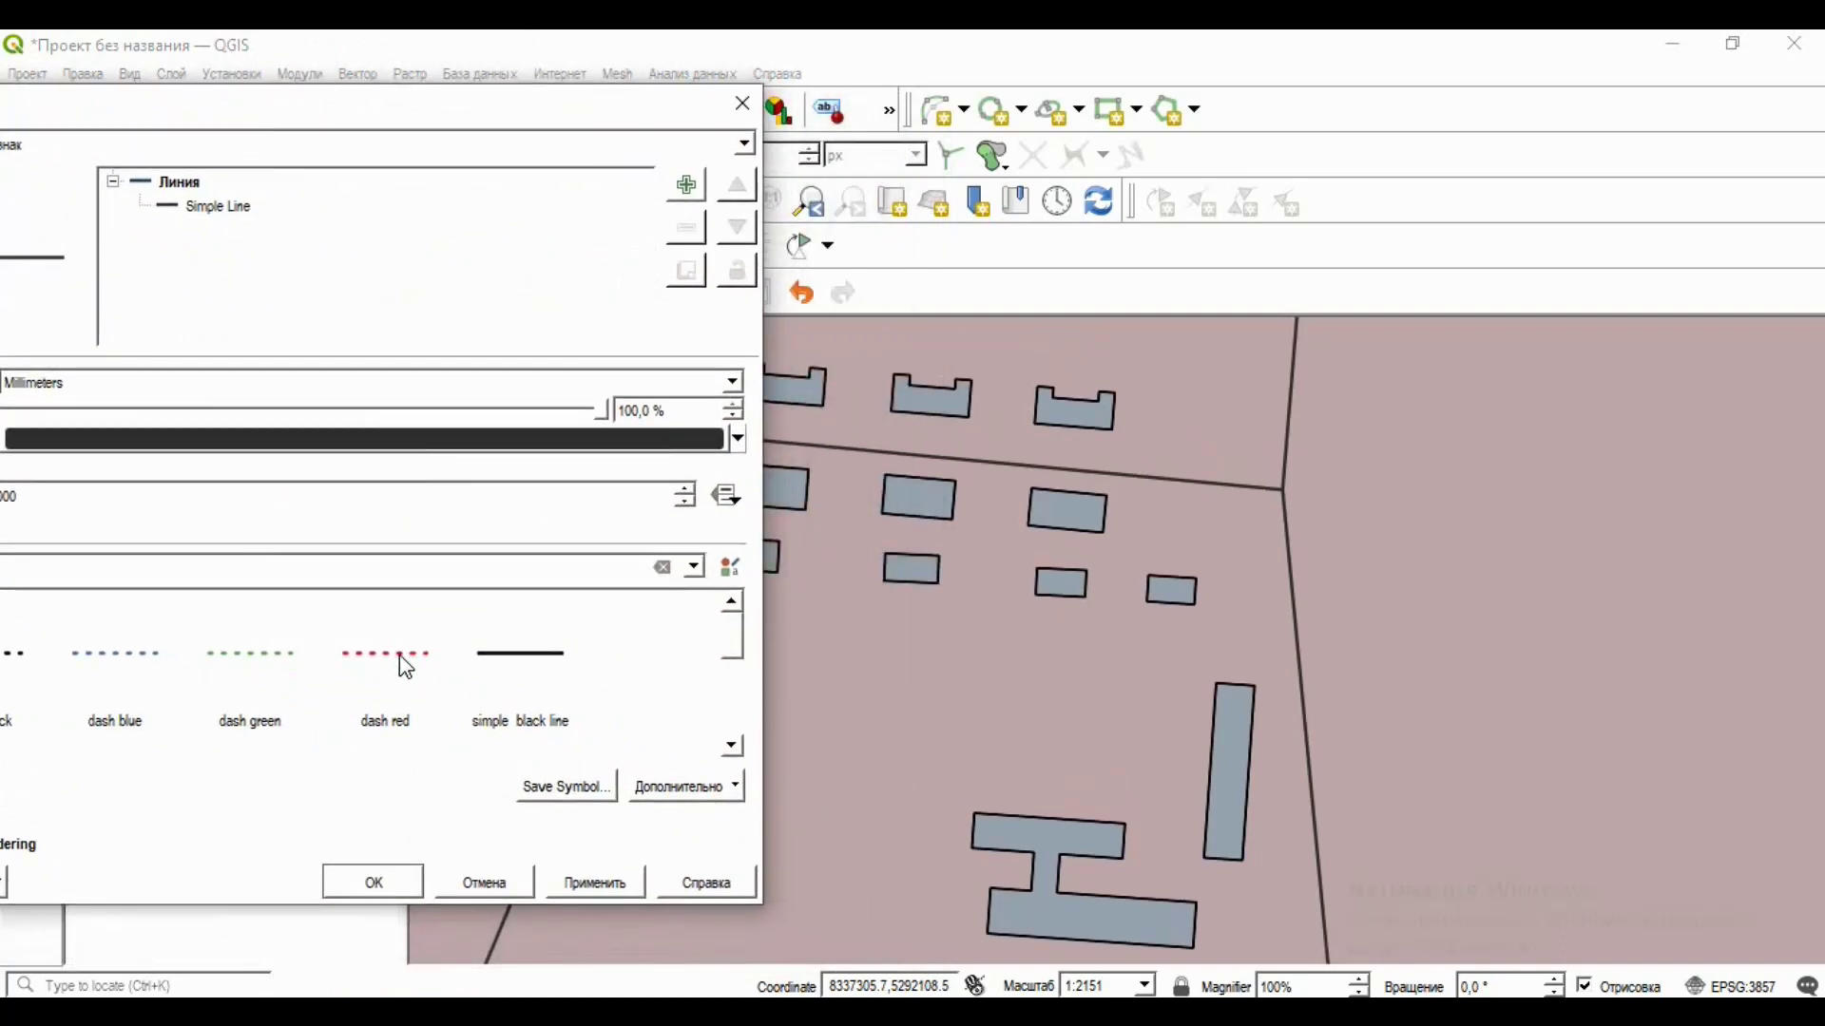
pyautogui.moveTo(732, 632)
pyautogui.mouseDown()
pyautogui.moveTo(750, 745)
pyautogui.moveTo(727, 627)
pyautogui.mouseUp()
pyautogui.moveTo(583, 131); pyautogui.dragTo(1181, 119)
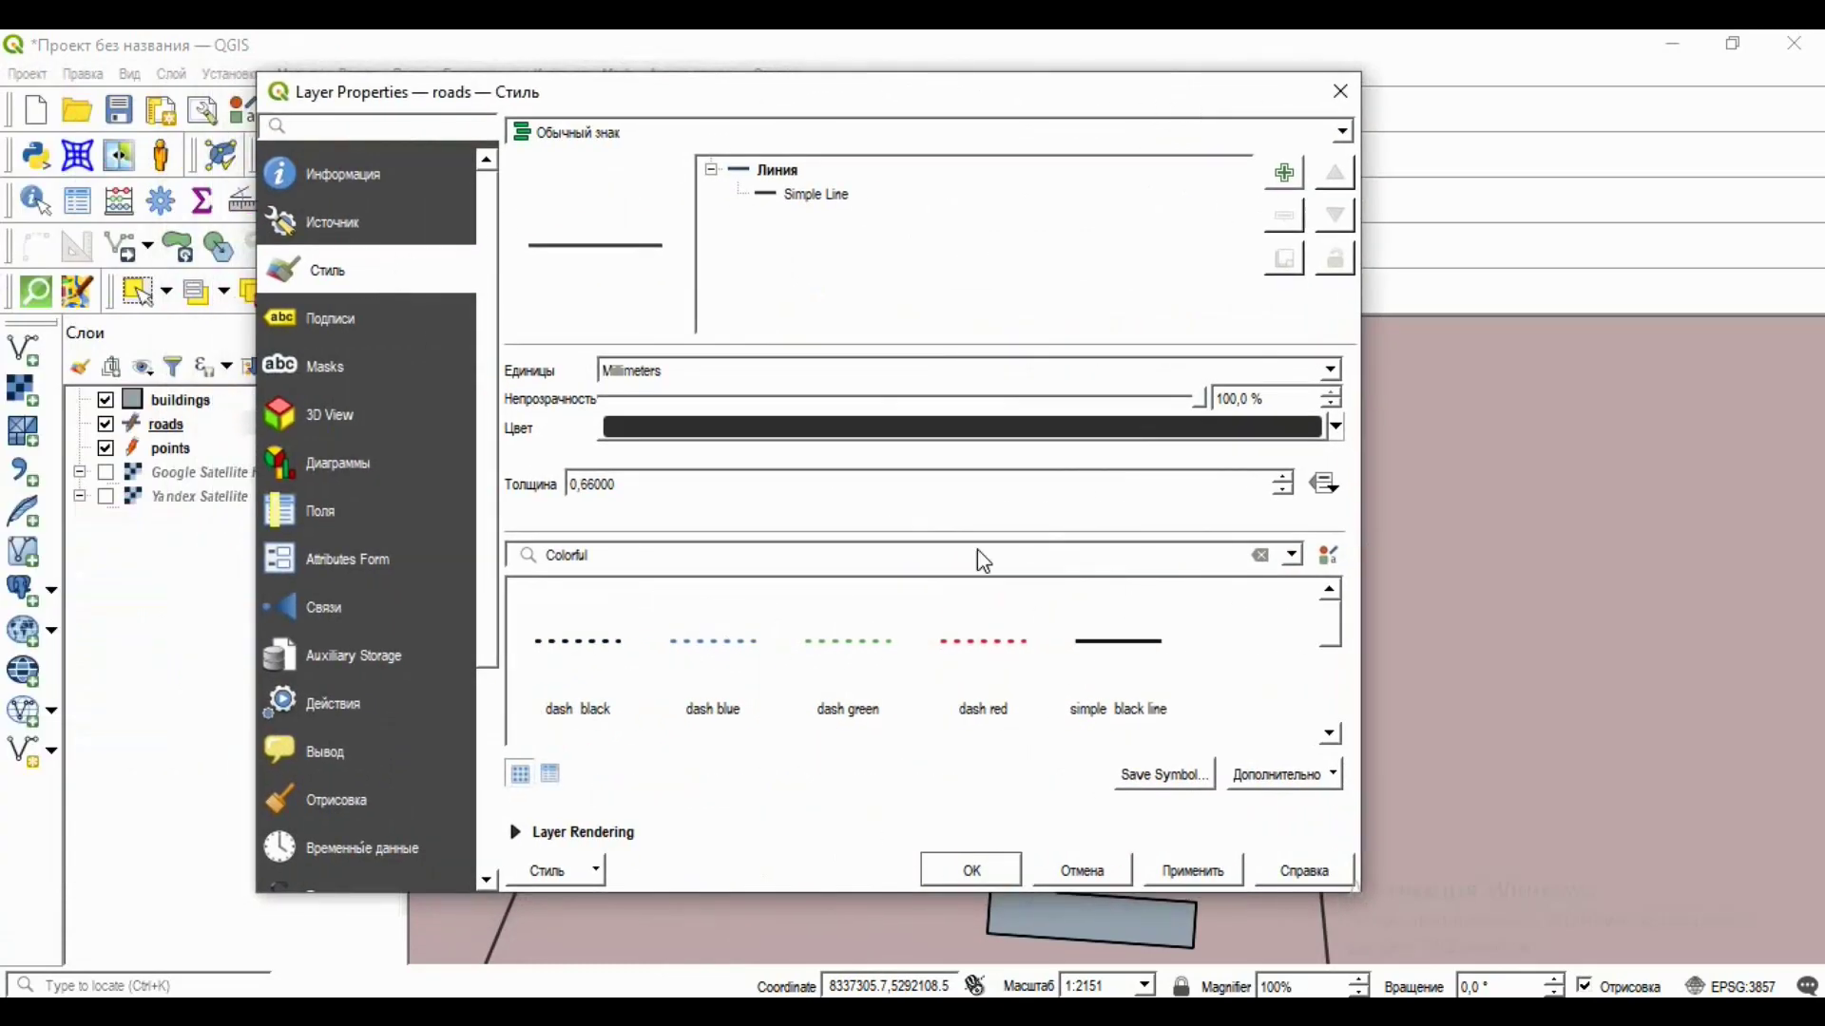
pyautogui.moveTo(892, 93); pyautogui.dragTo(521, 51)
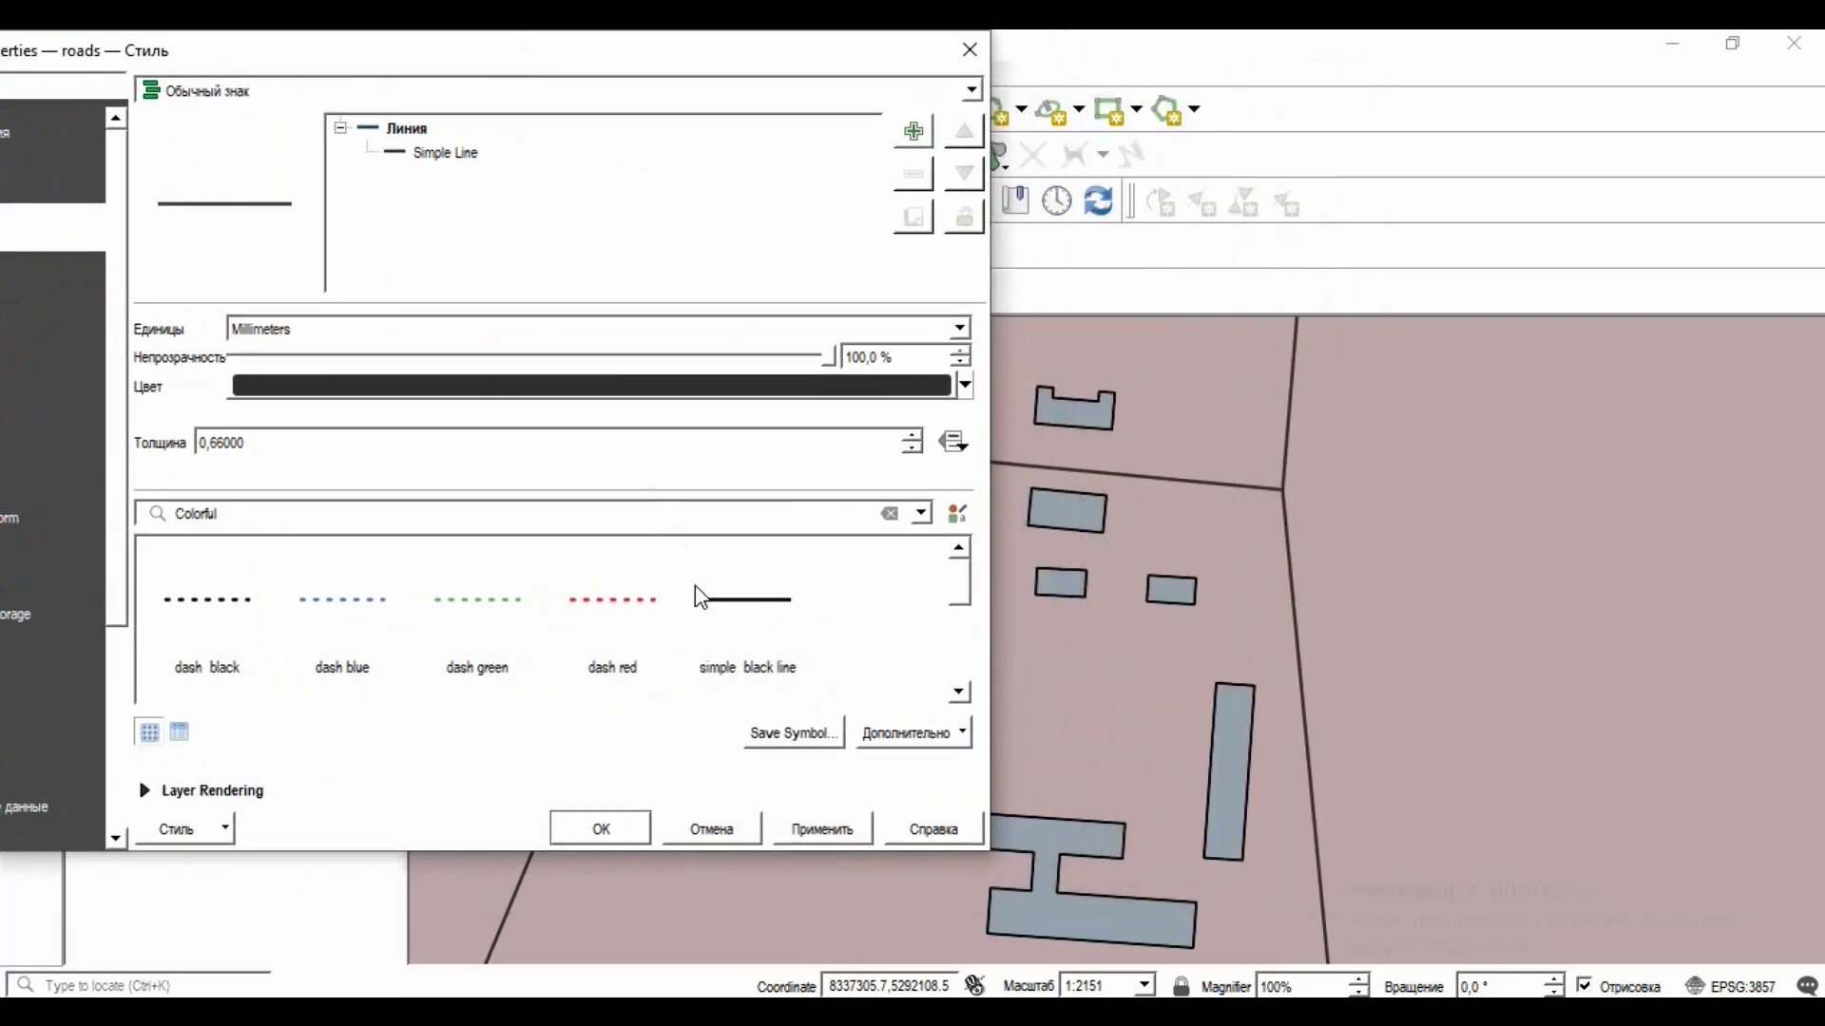
# Apply the dash red preset to the roads layer's line and move the properties dialog aside to see the map.
pyautogui.click(616, 608)
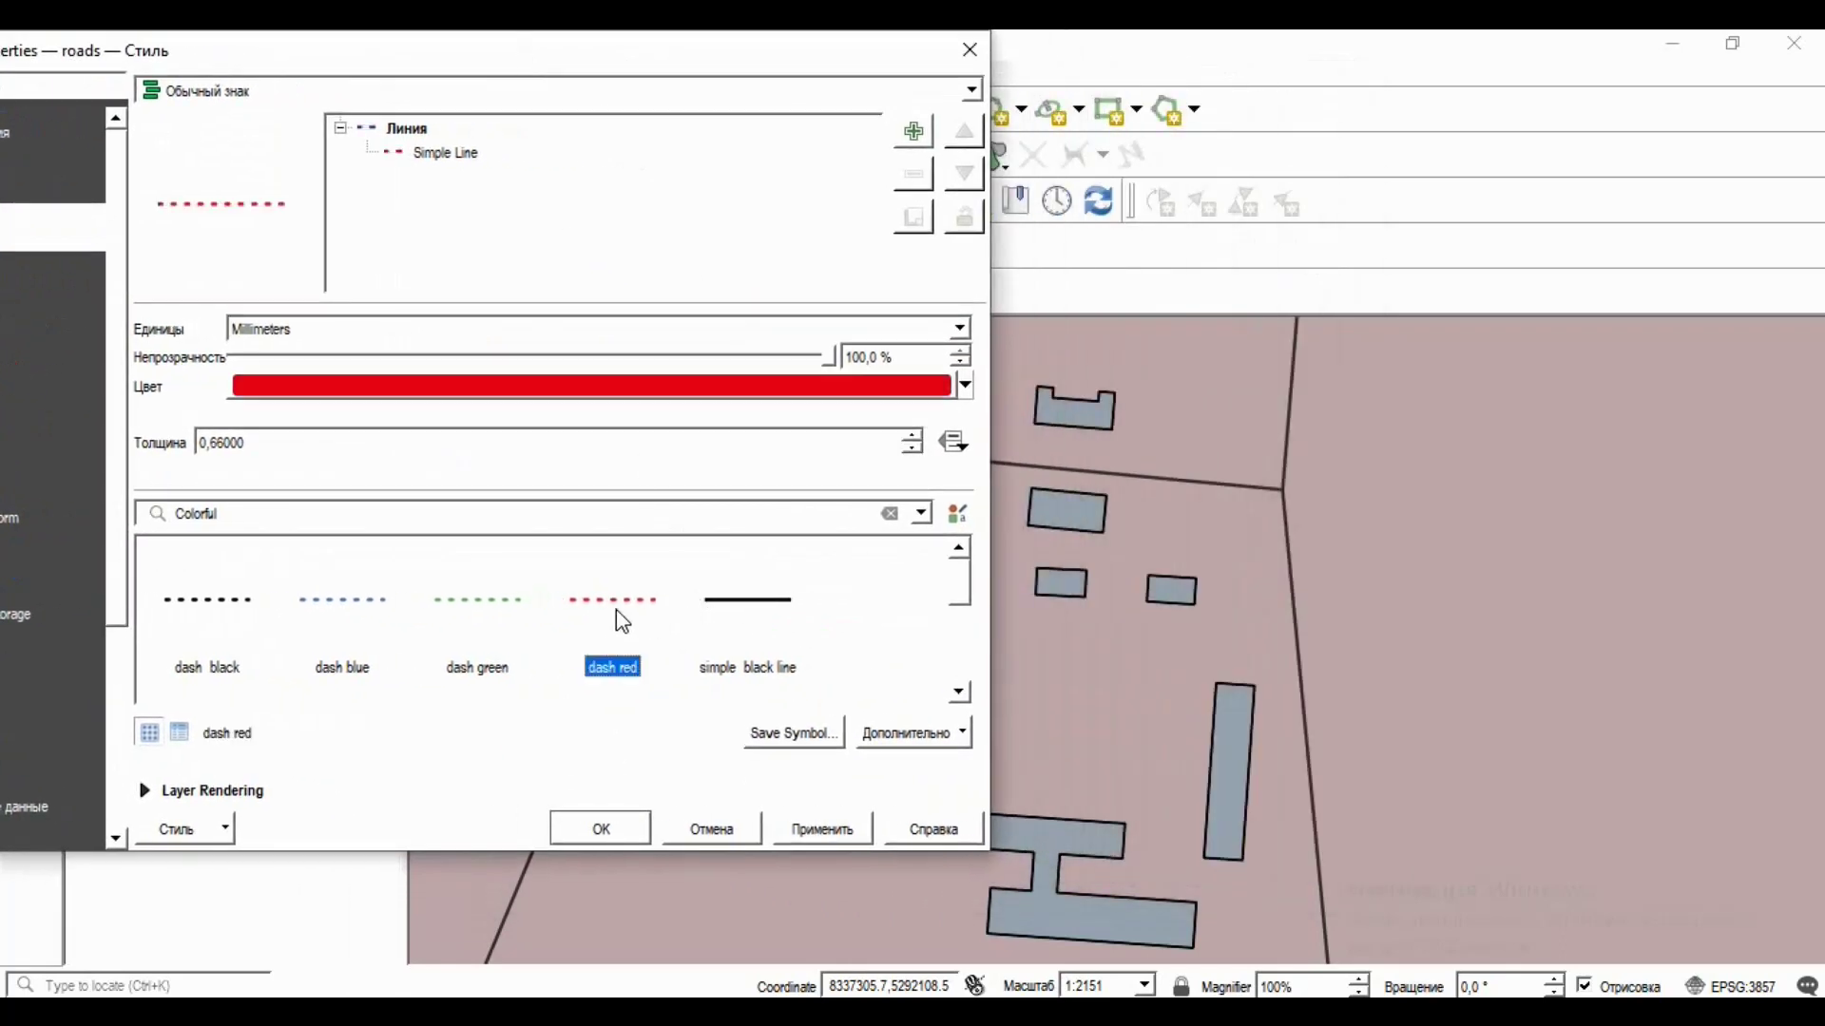
pyautogui.click(822, 830)
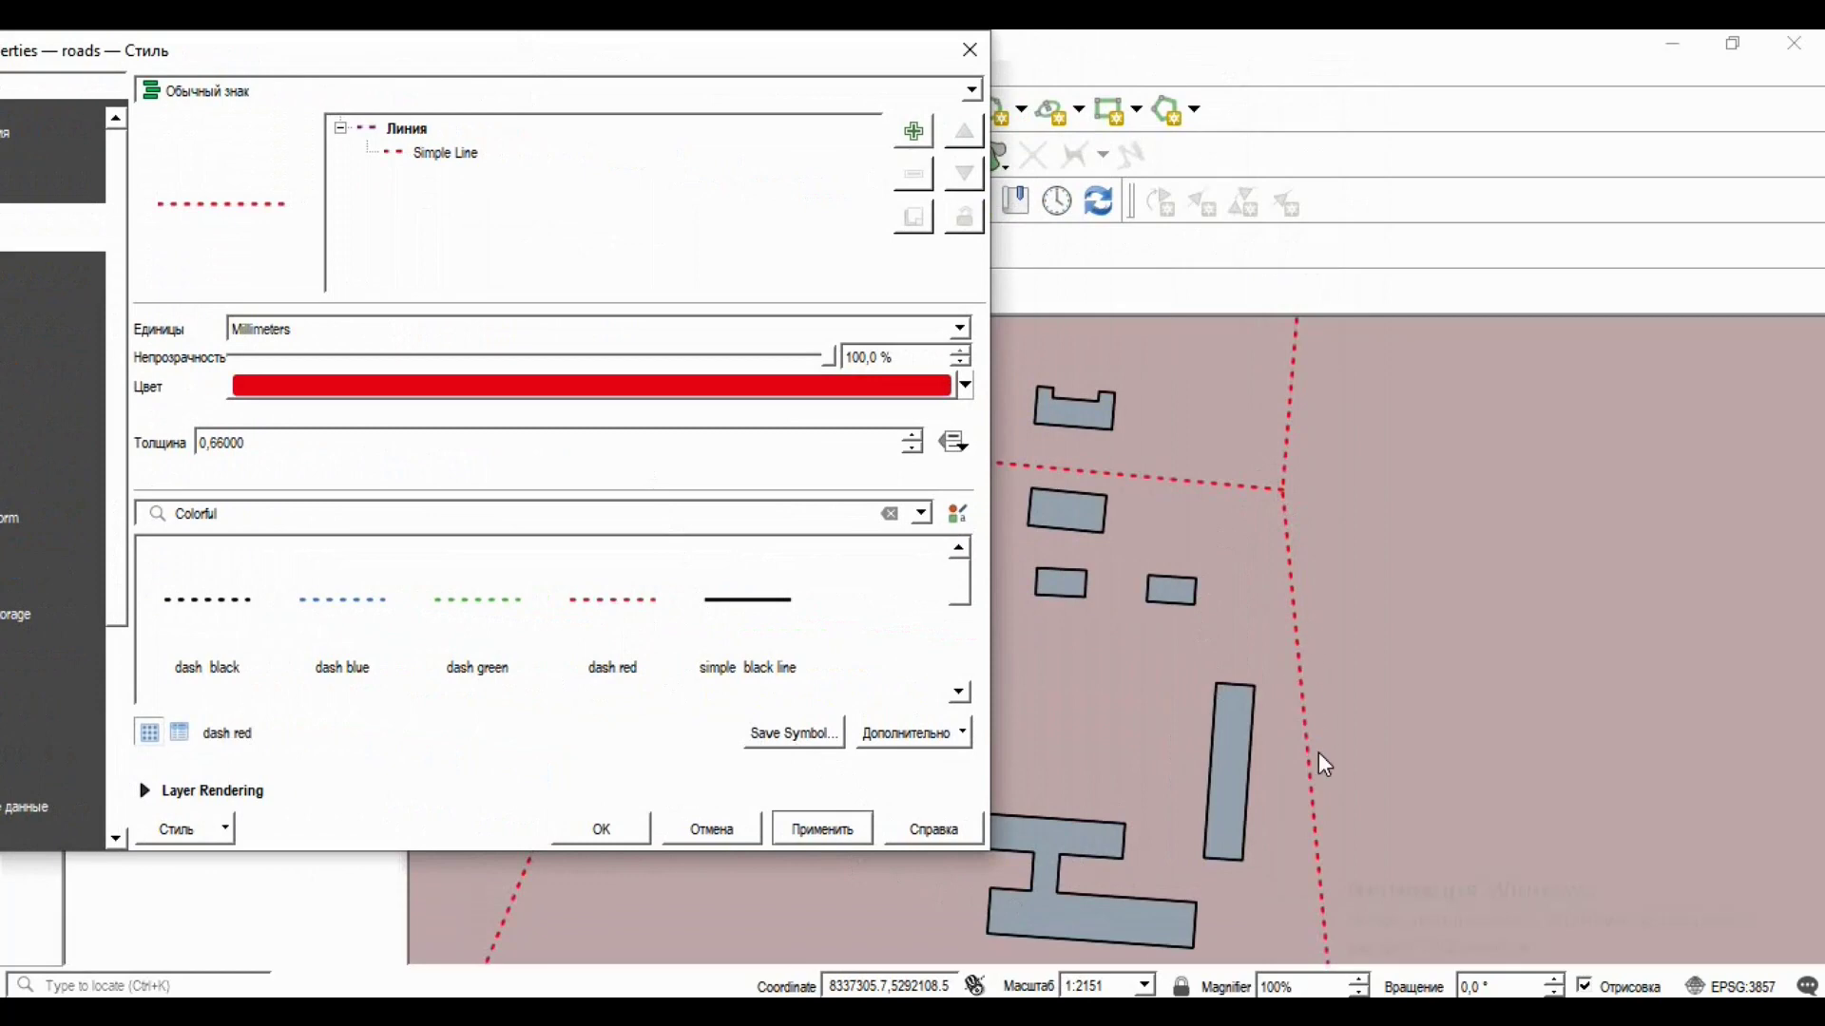
pyautogui.moveTo(474, 49); pyautogui.dragTo(196, 115)
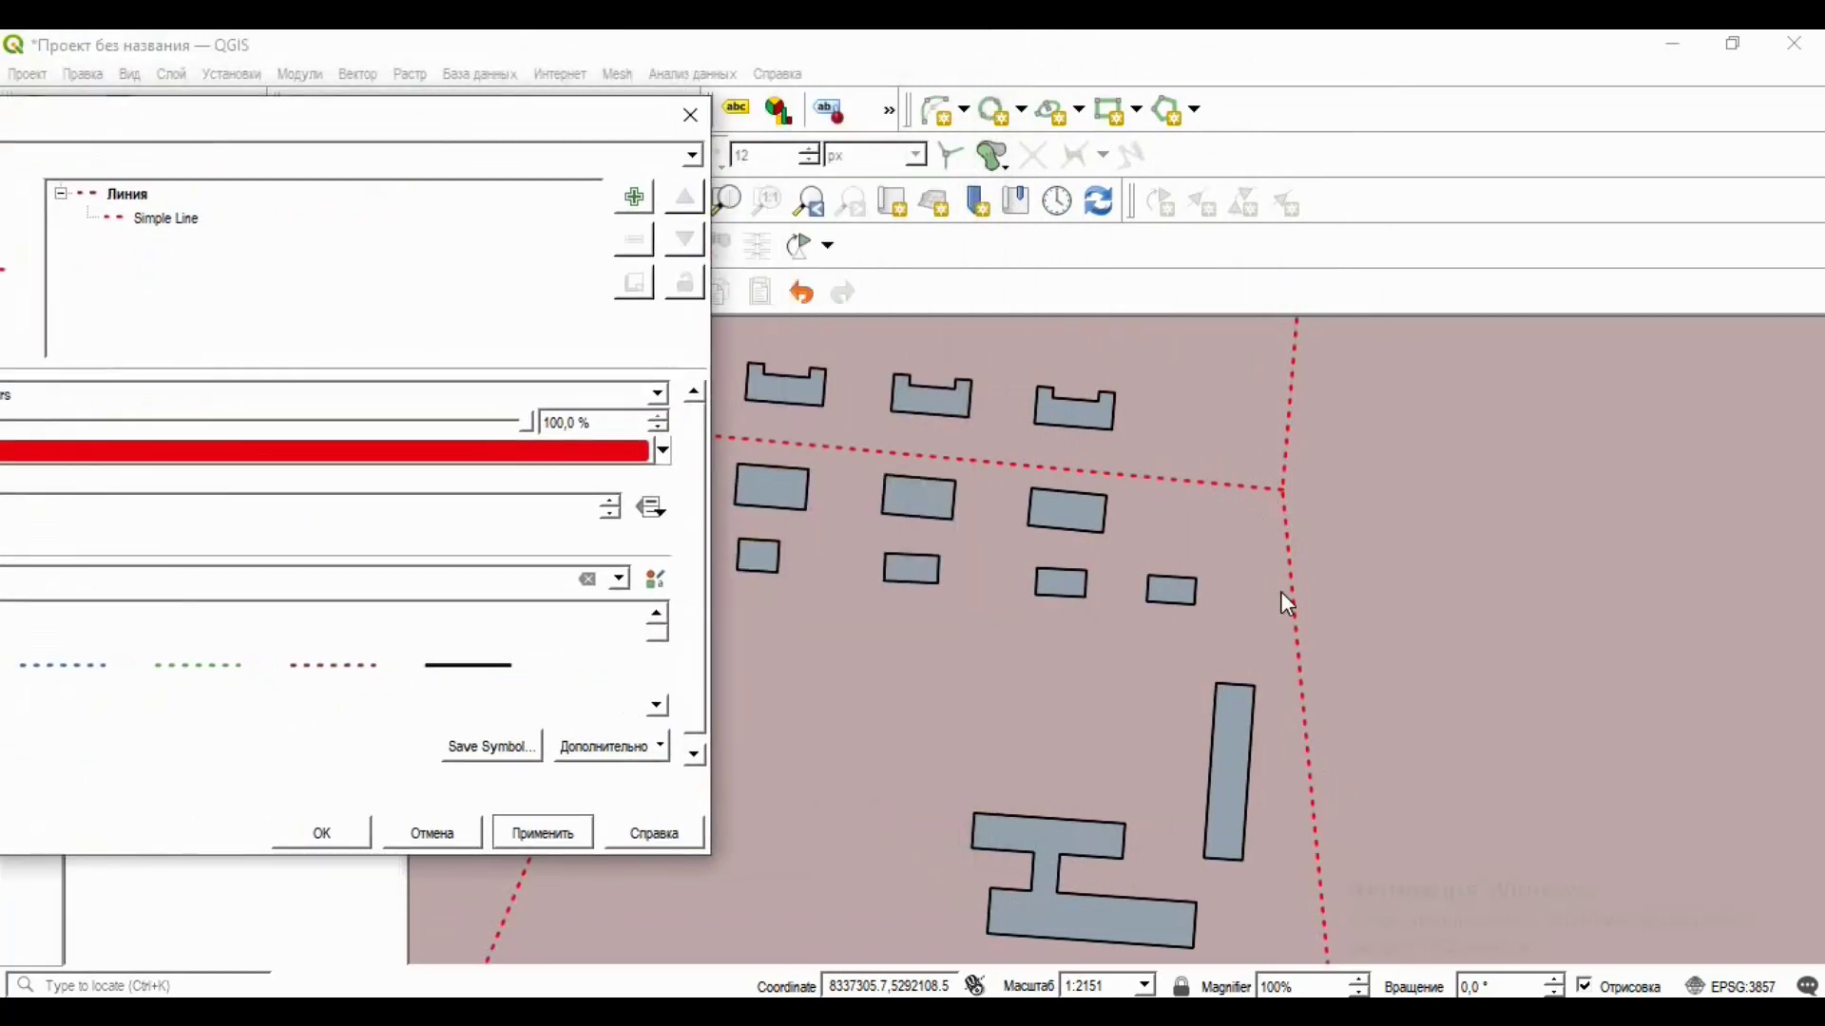
pyautogui.moveTo(380, 112); pyautogui.dragTo(786, 132)
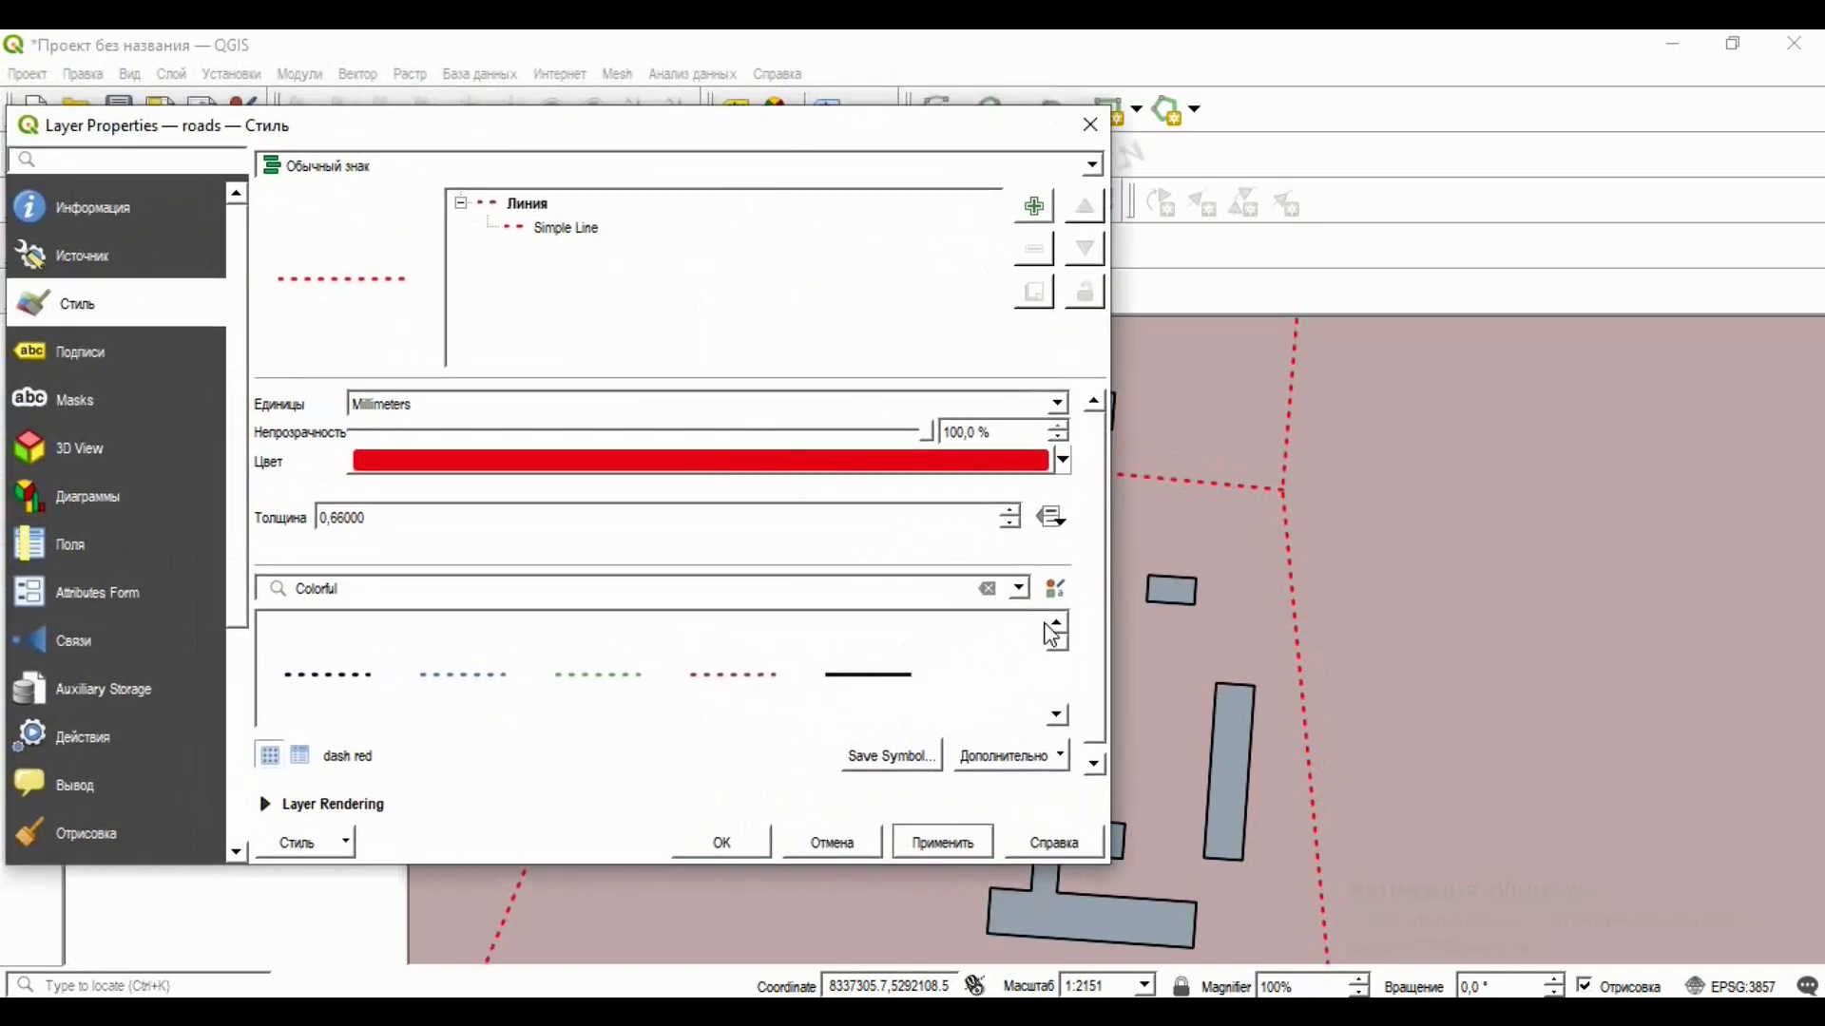
# Choose the simple pink line preset for the roads layer and apply it.
pyautogui.click(1057, 714)
pyautogui.moveTo(1074, 714); pyautogui.dragTo(1080, 669)
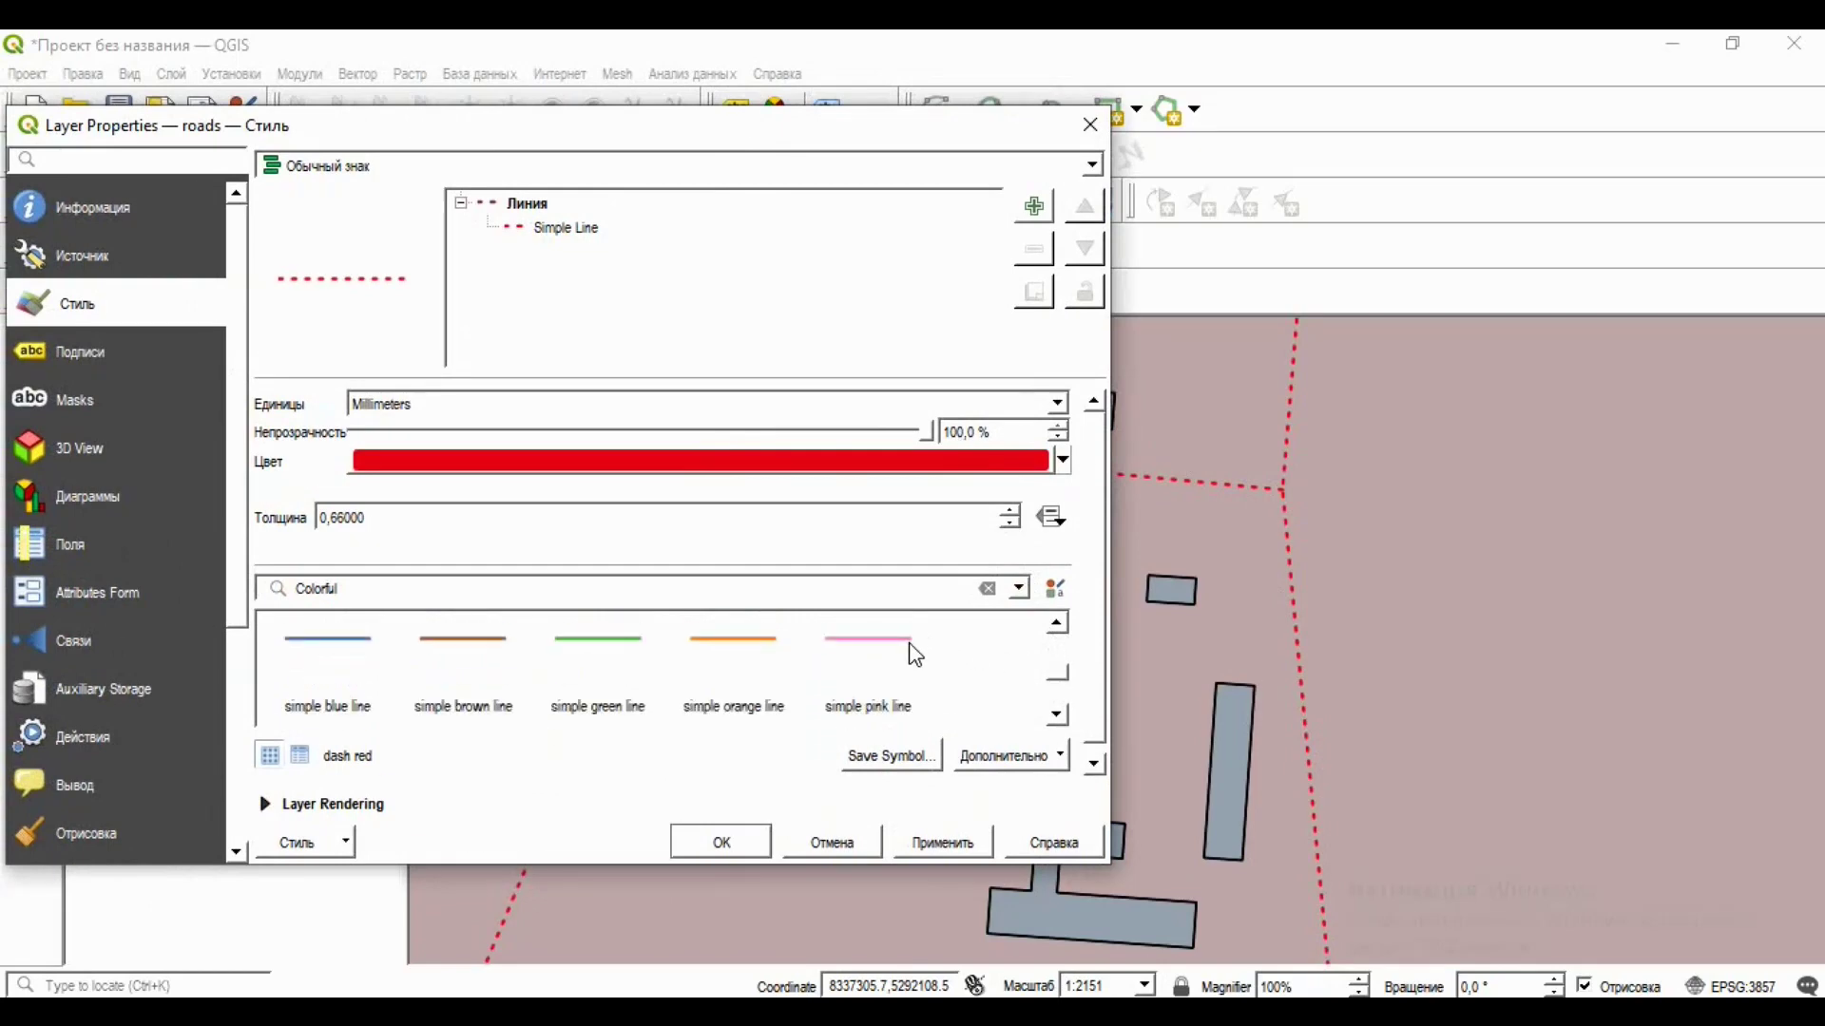
pyautogui.click(911, 646)
pyautogui.click(968, 852)
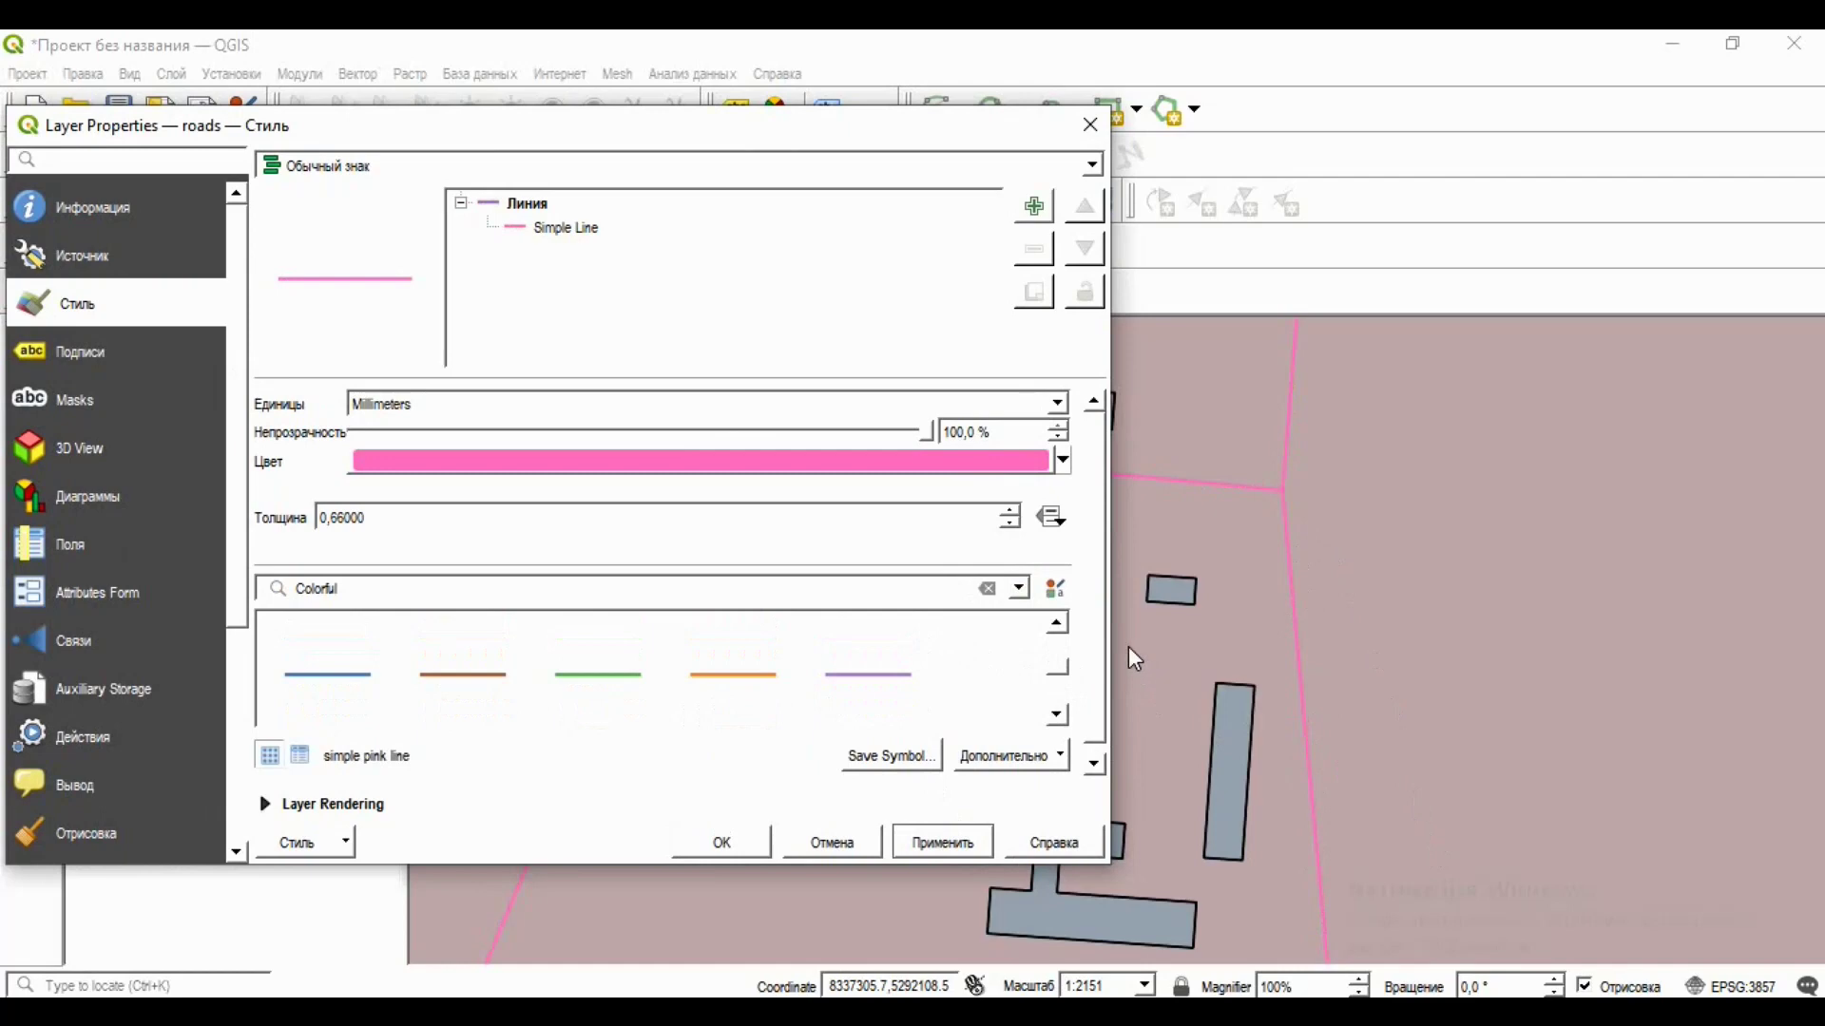
# Switch the roads layer's line back to the dash red preset and apply it.
pyautogui.scroll(2, 1071, 666)
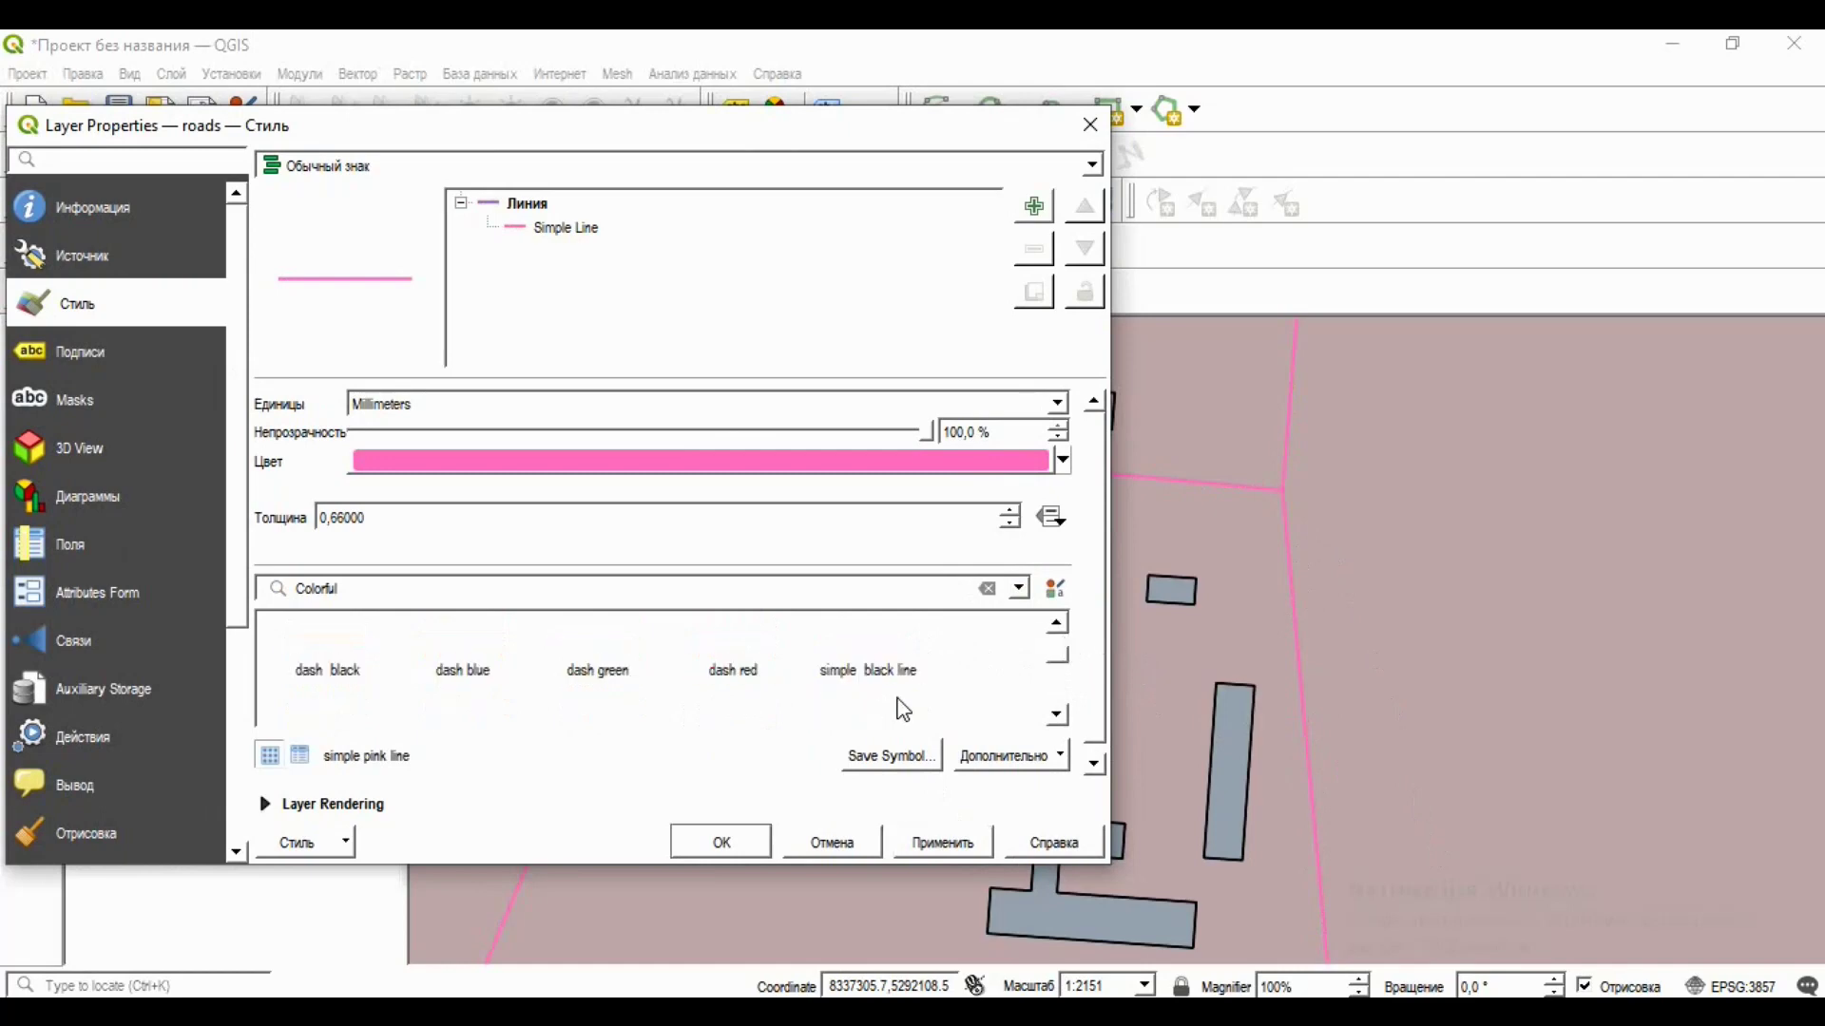
pyautogui.scroll(1, 1062, 675)
pyautogui.click(736, 675)
pyautogui.click(936, 843)
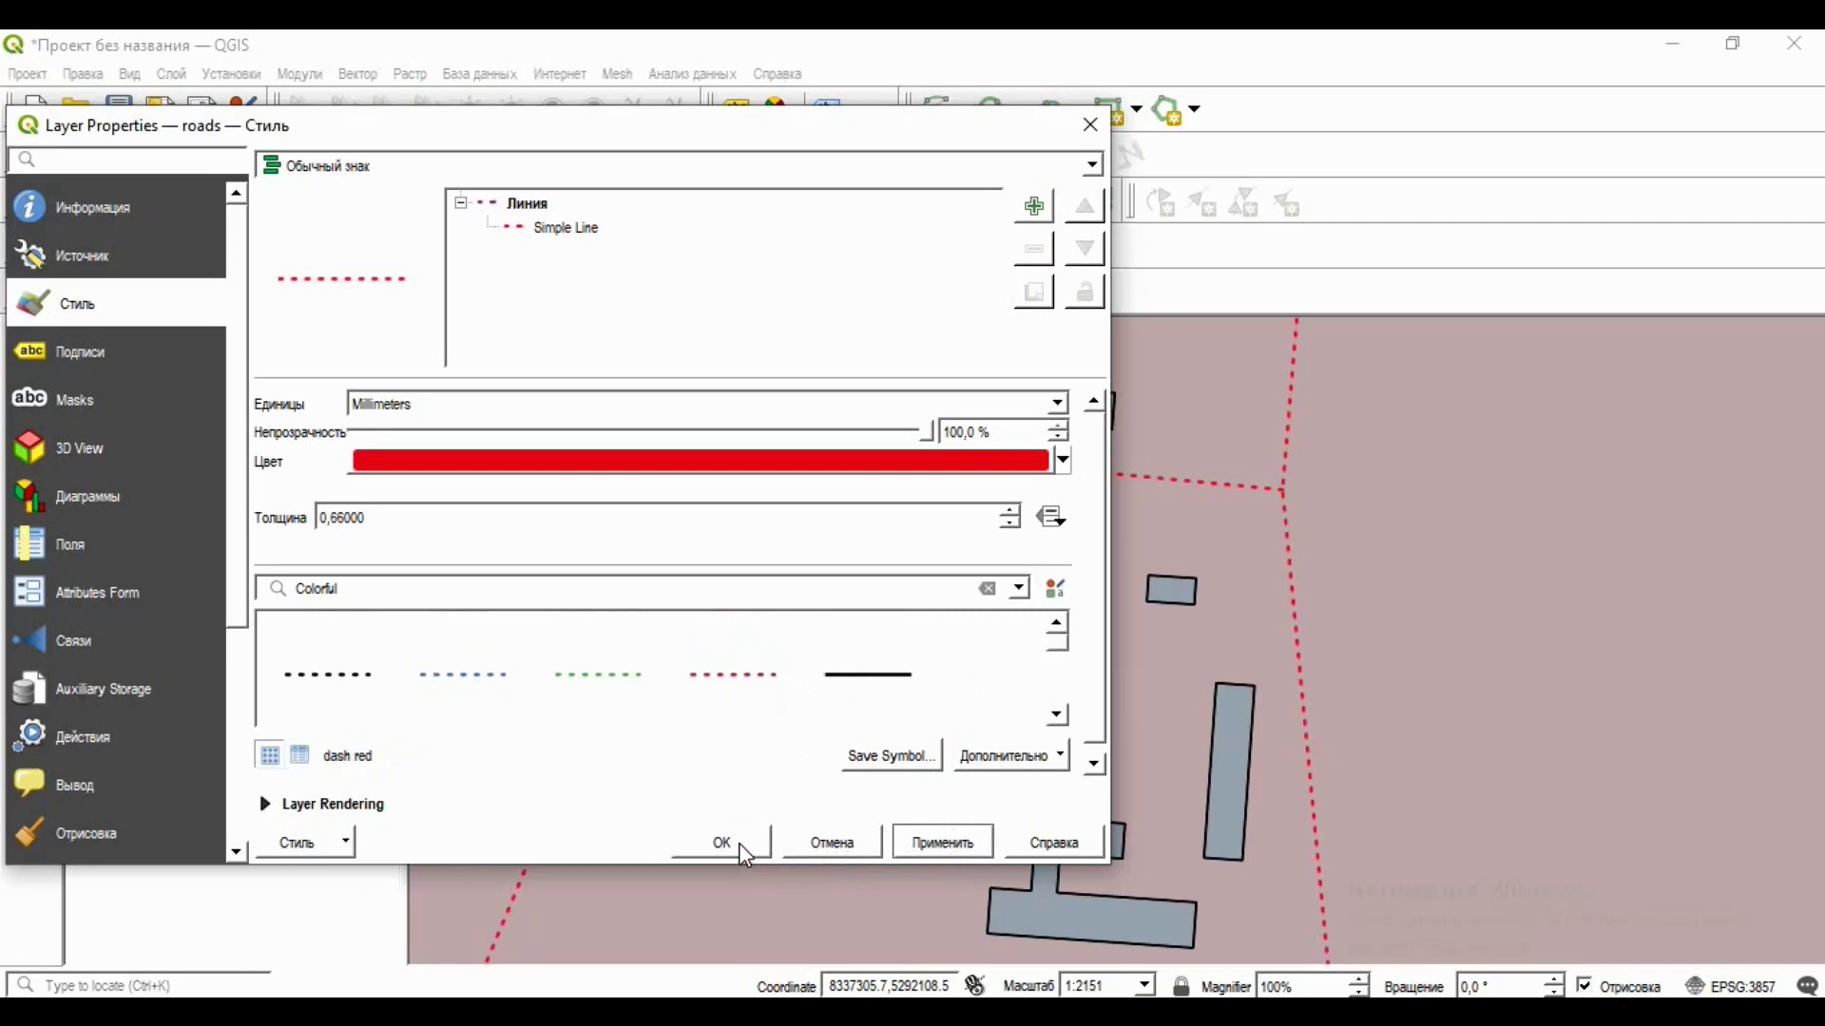
# Change the symbol layer type of the roads' Simple Line to Hashed Line and apply it, keeping the map in view.
pyautogui.click(585, 231)
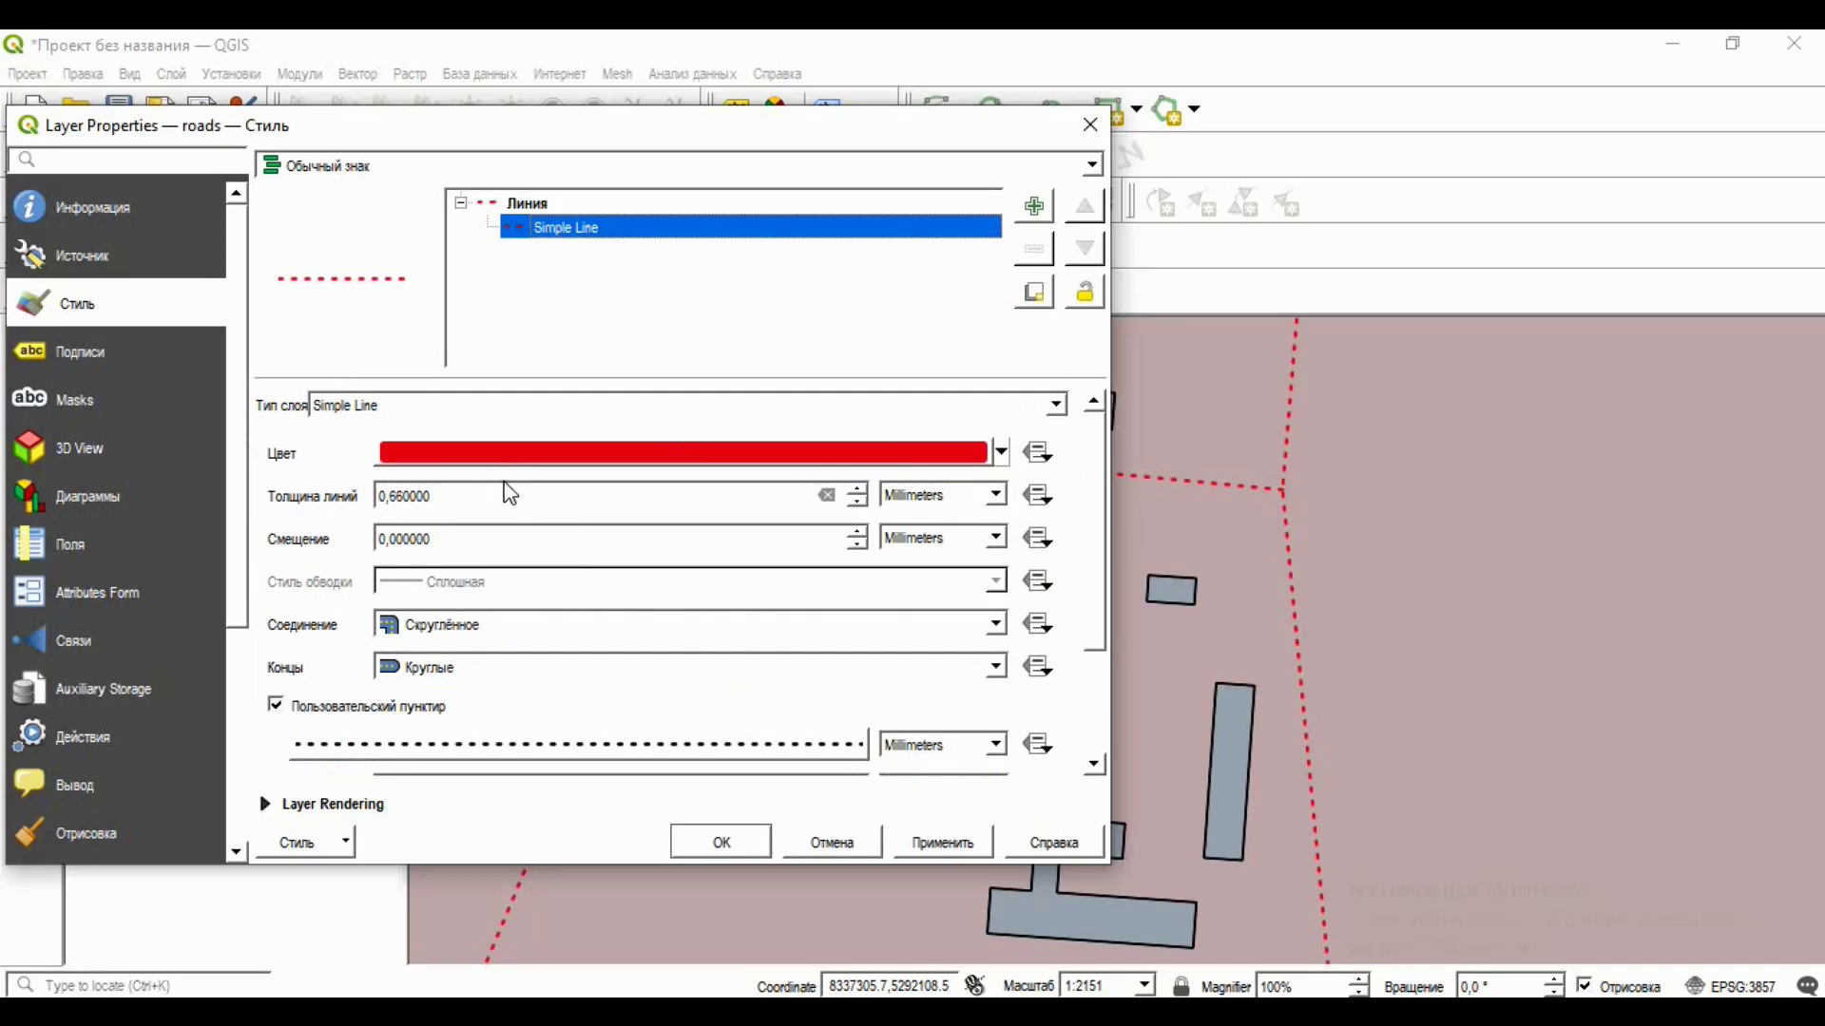
pyautogui.click(775, 415)
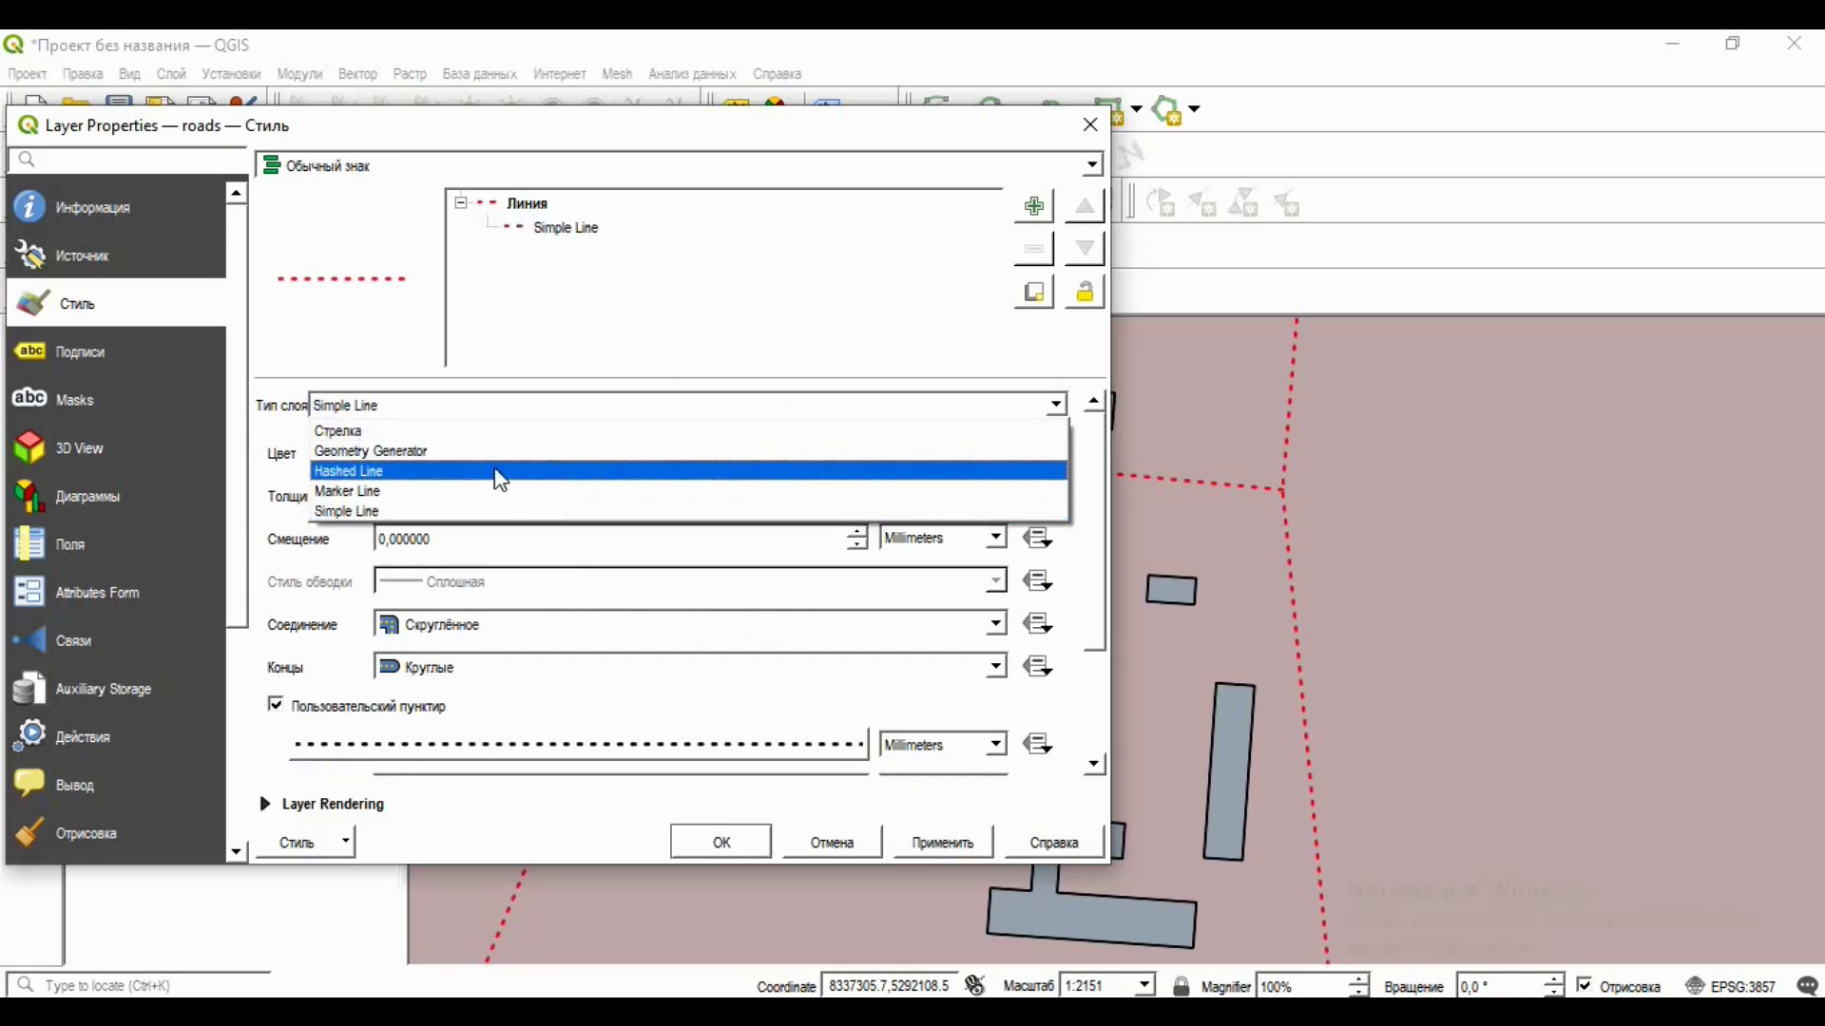
pyautogui.click(495, 470)
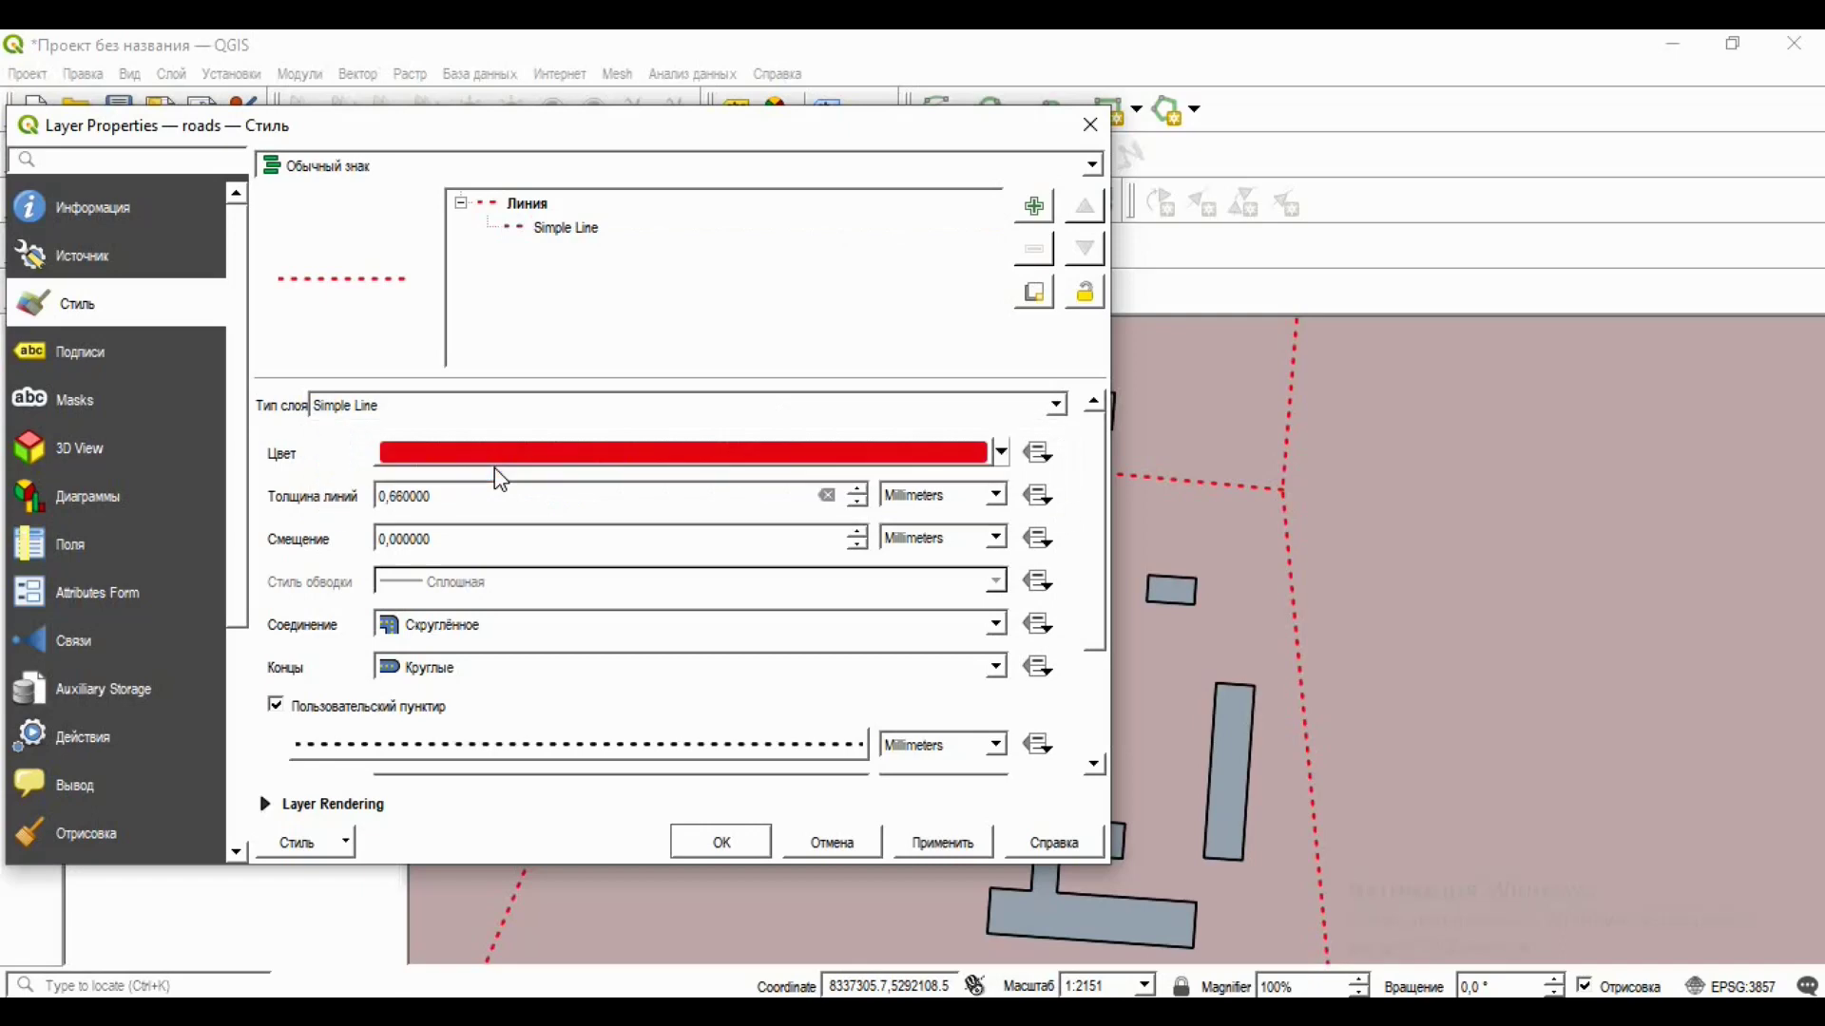
pyautogui.click(960, 853)
pyautogui.moveTo(825, 133); pyautogui.dragTo(770, 129)
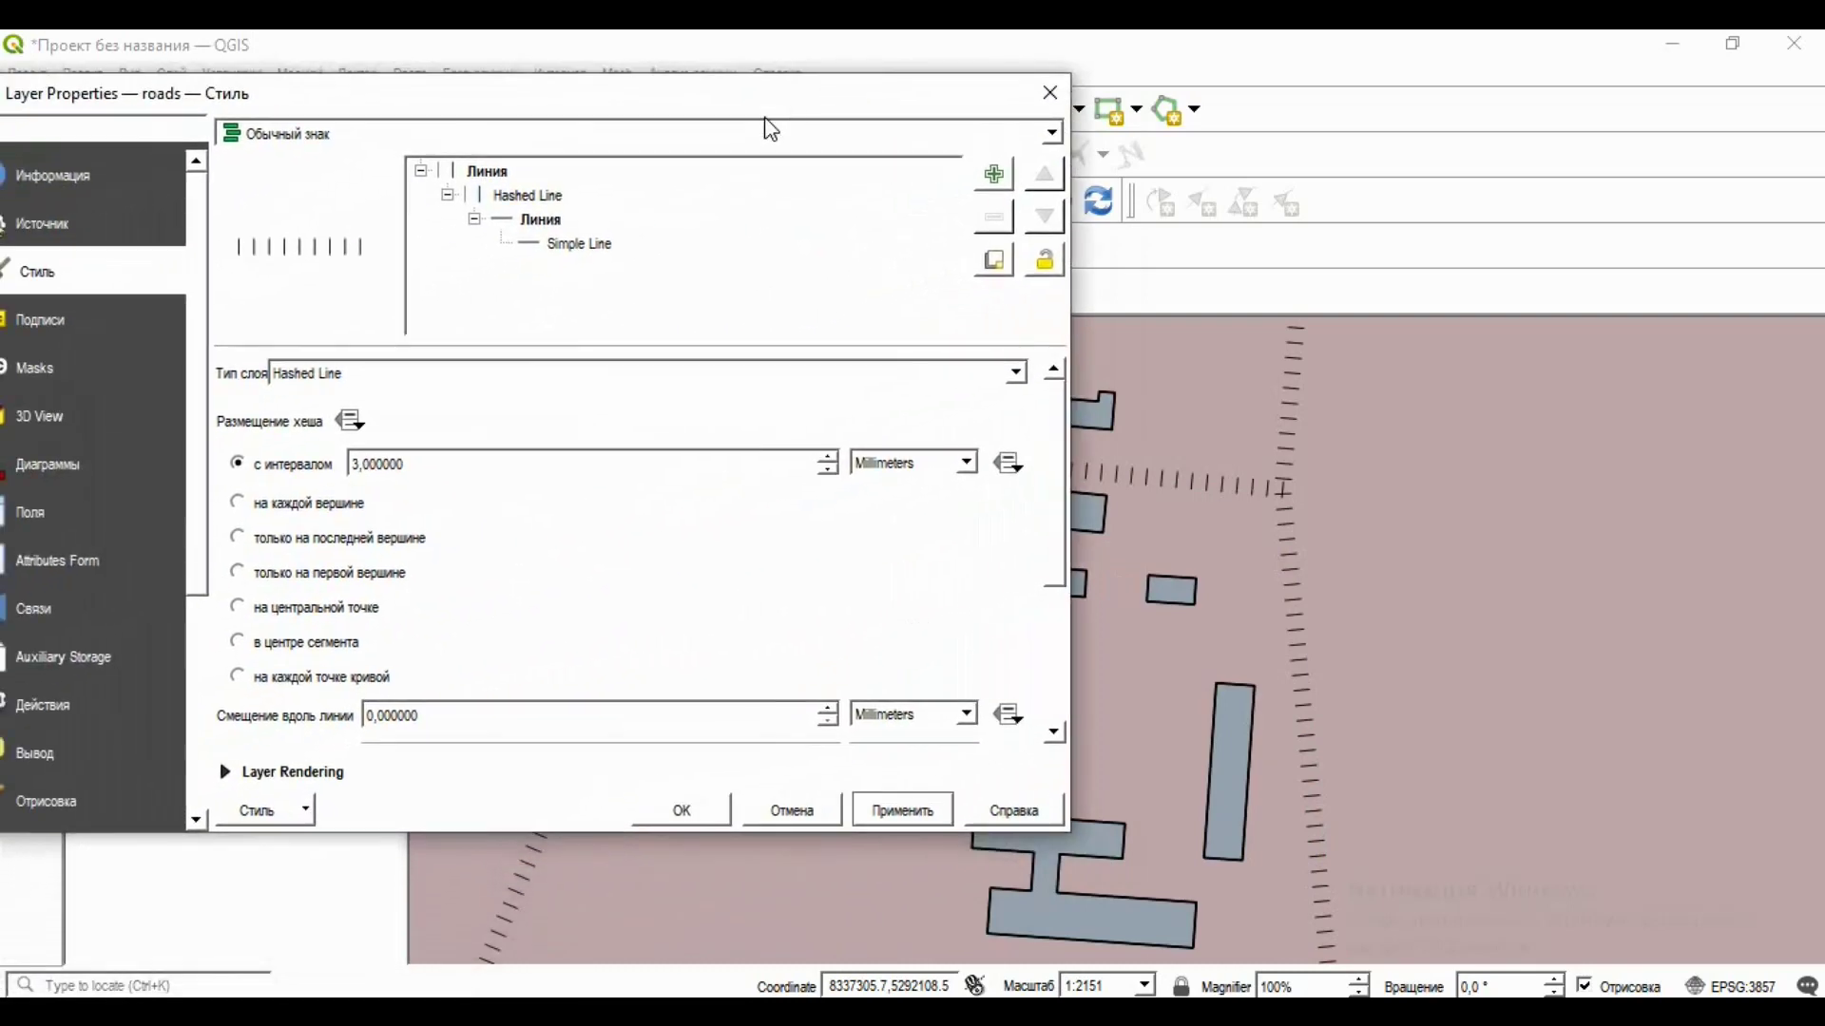
# Change the symbol layer type of the roads' Hashed Line to Marker Line, apply it and check the map.
pyautogui.click(530, 374)
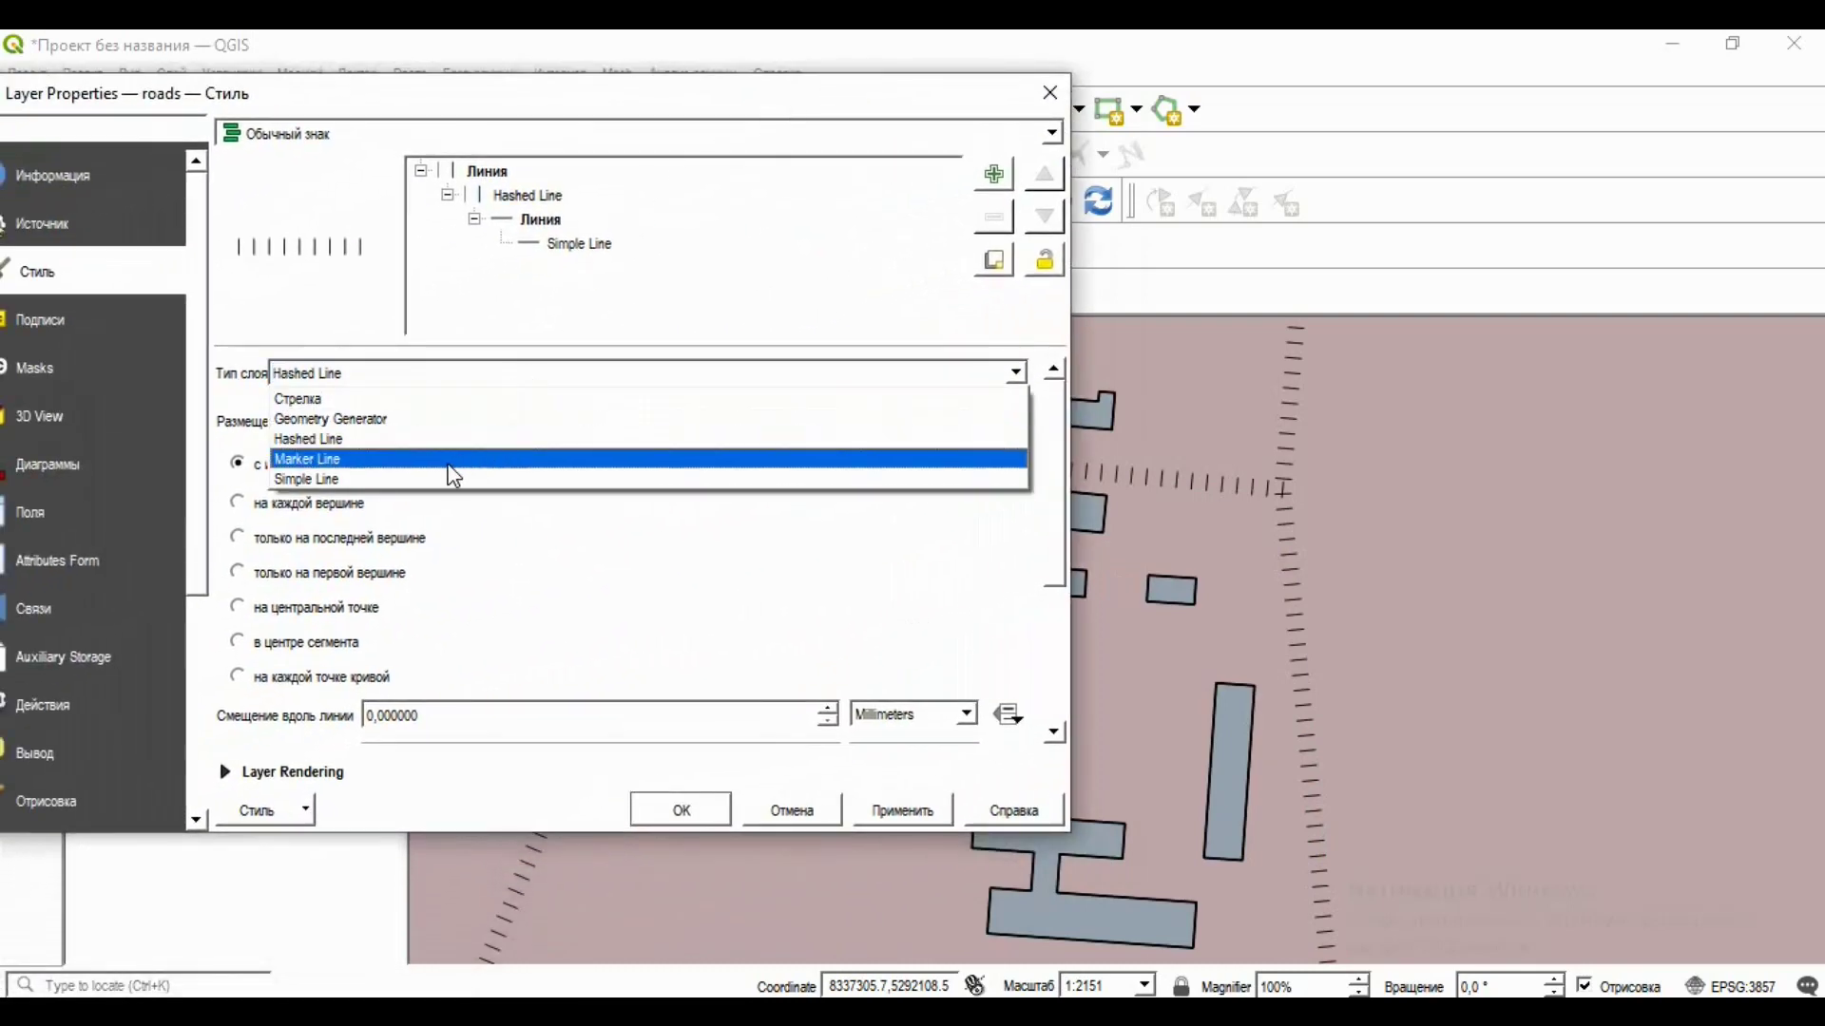
pyautogui.click(453, 460)
pyautogui.click(908, 810)
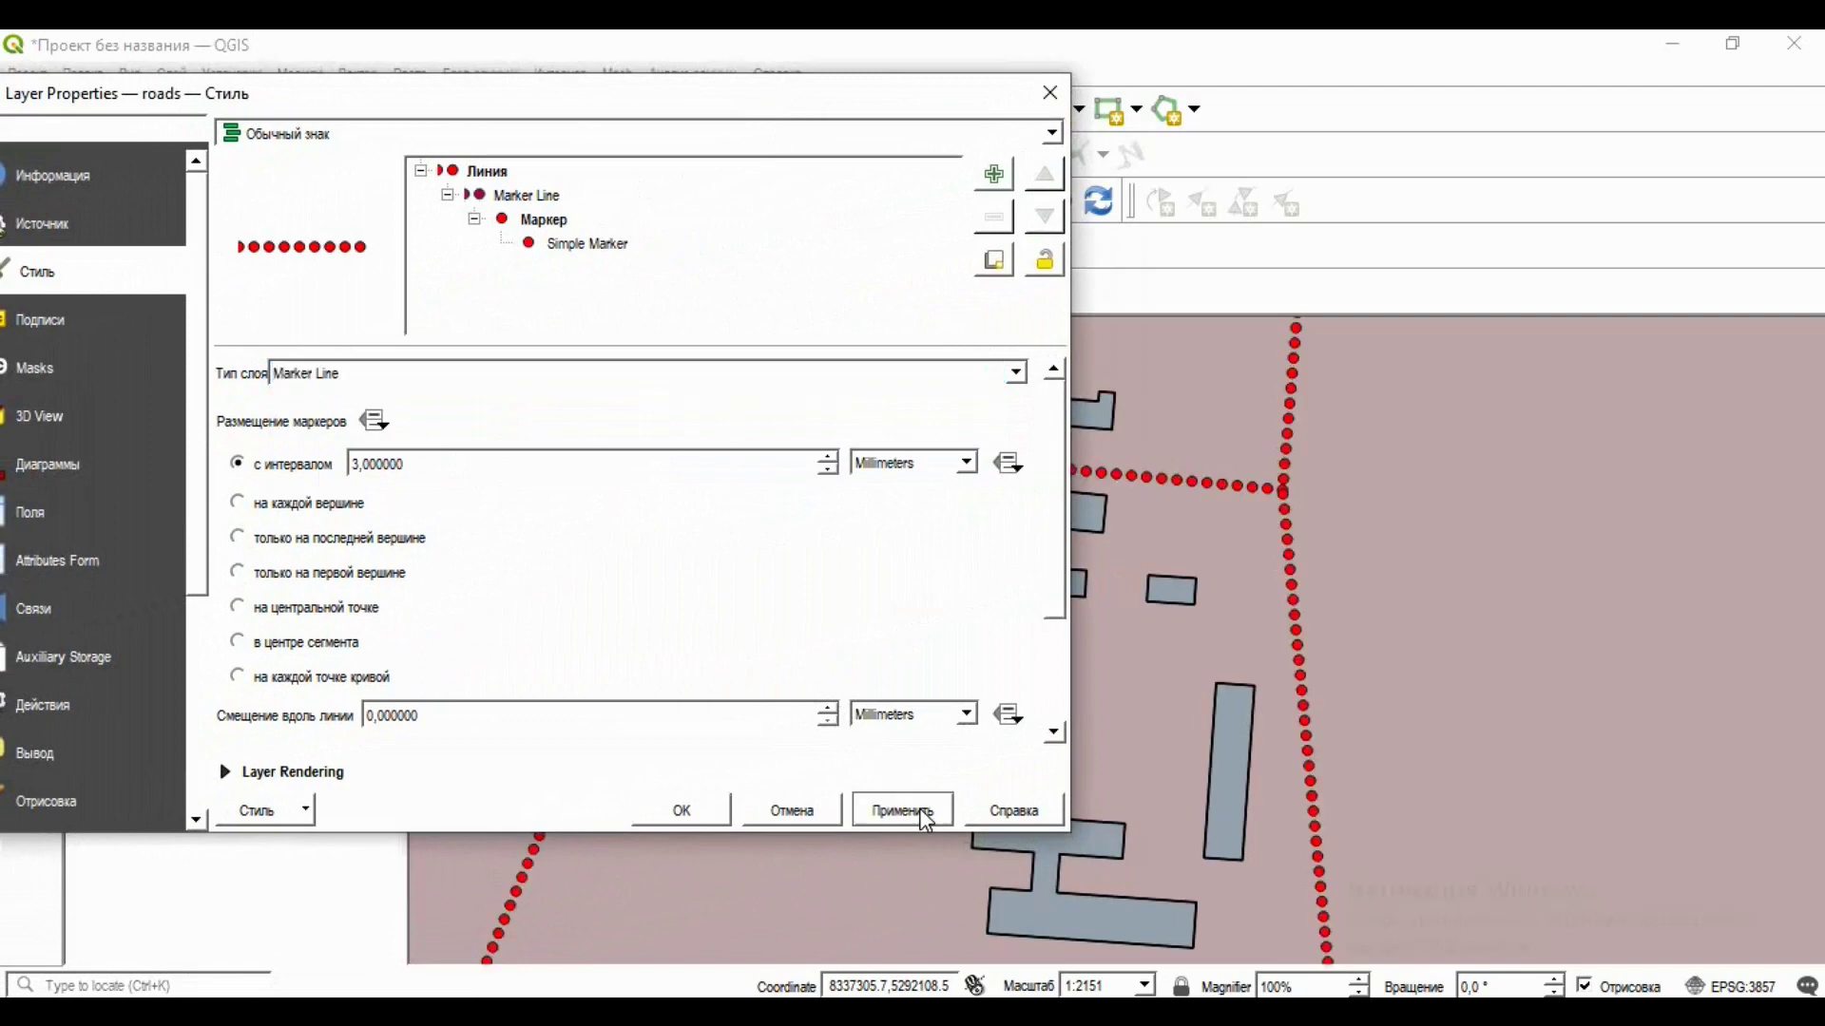
pyautogui.moveTo(824, 111); pyautogui.dragTo(9, 220)
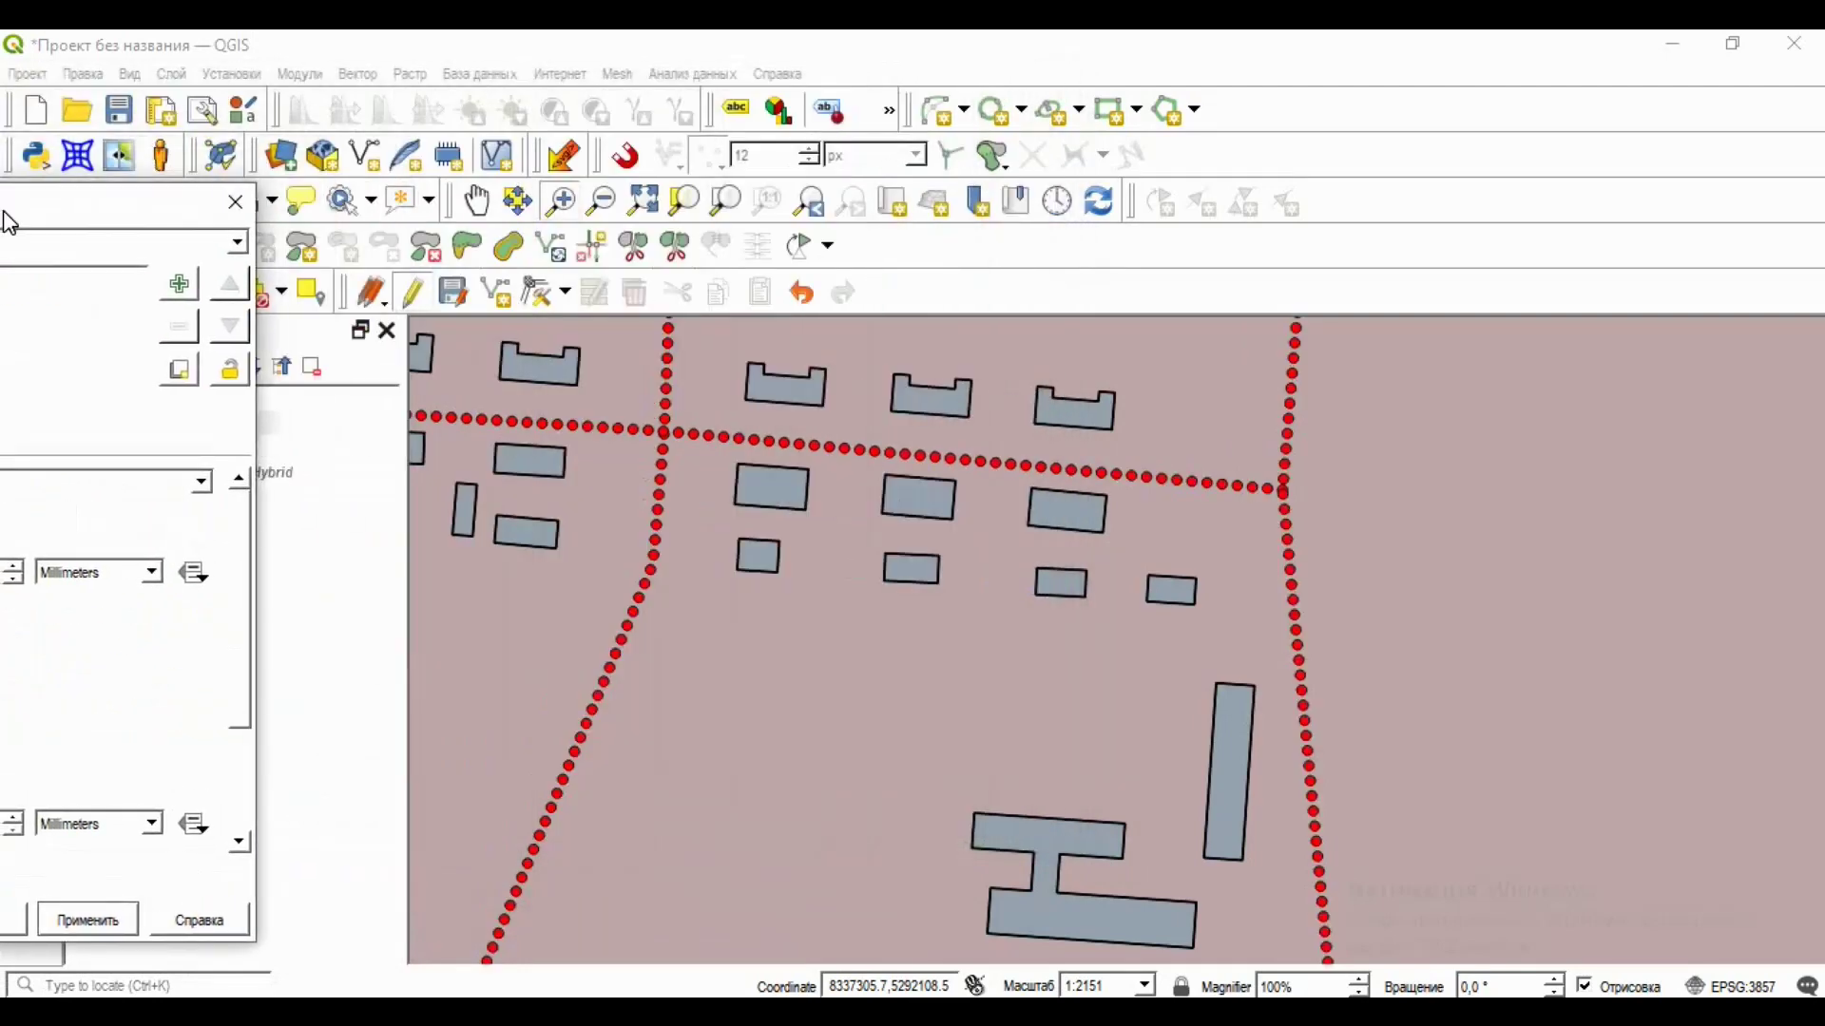
pyautogui.moveTo(4, 215); pyautogui.dragTo(614, 142)
# Try Geometry Generator for the roads' symbol layer, replace it with the arrow type (Стрелка), apply it and close the layer properties.
pyautogui.click(477, 405)
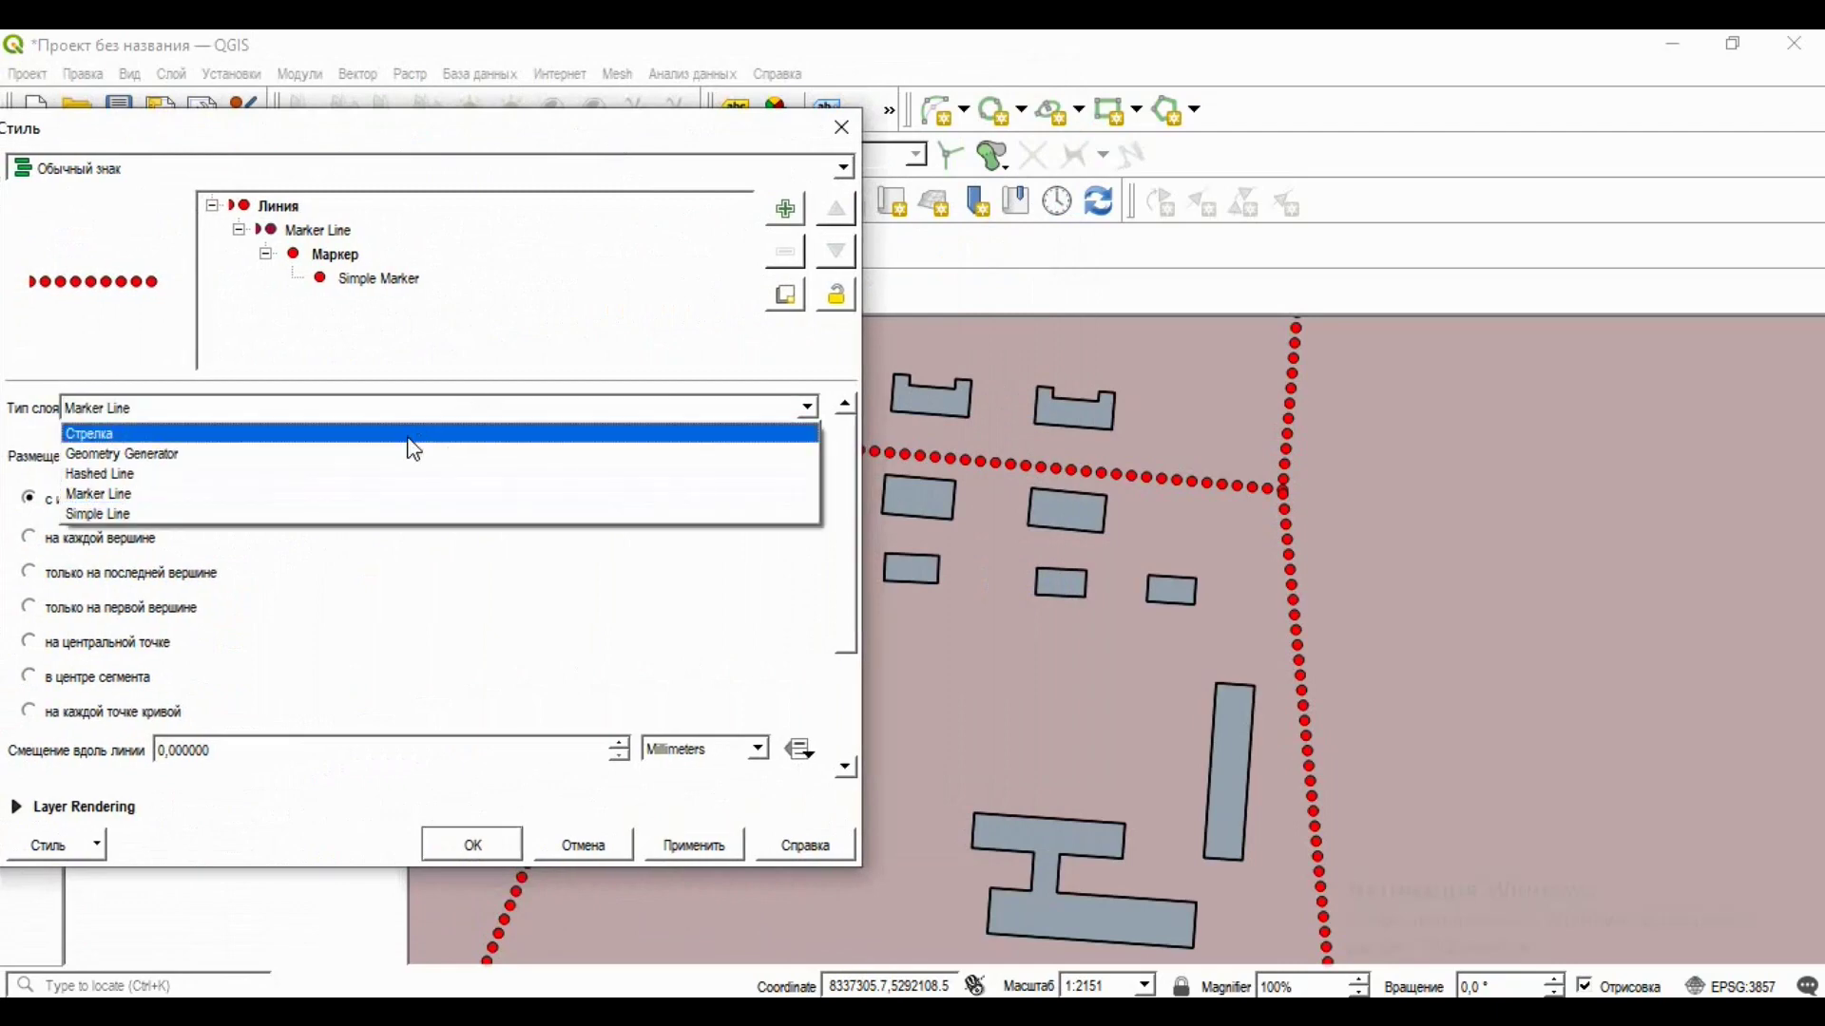
pyautogui.click(347, 457)
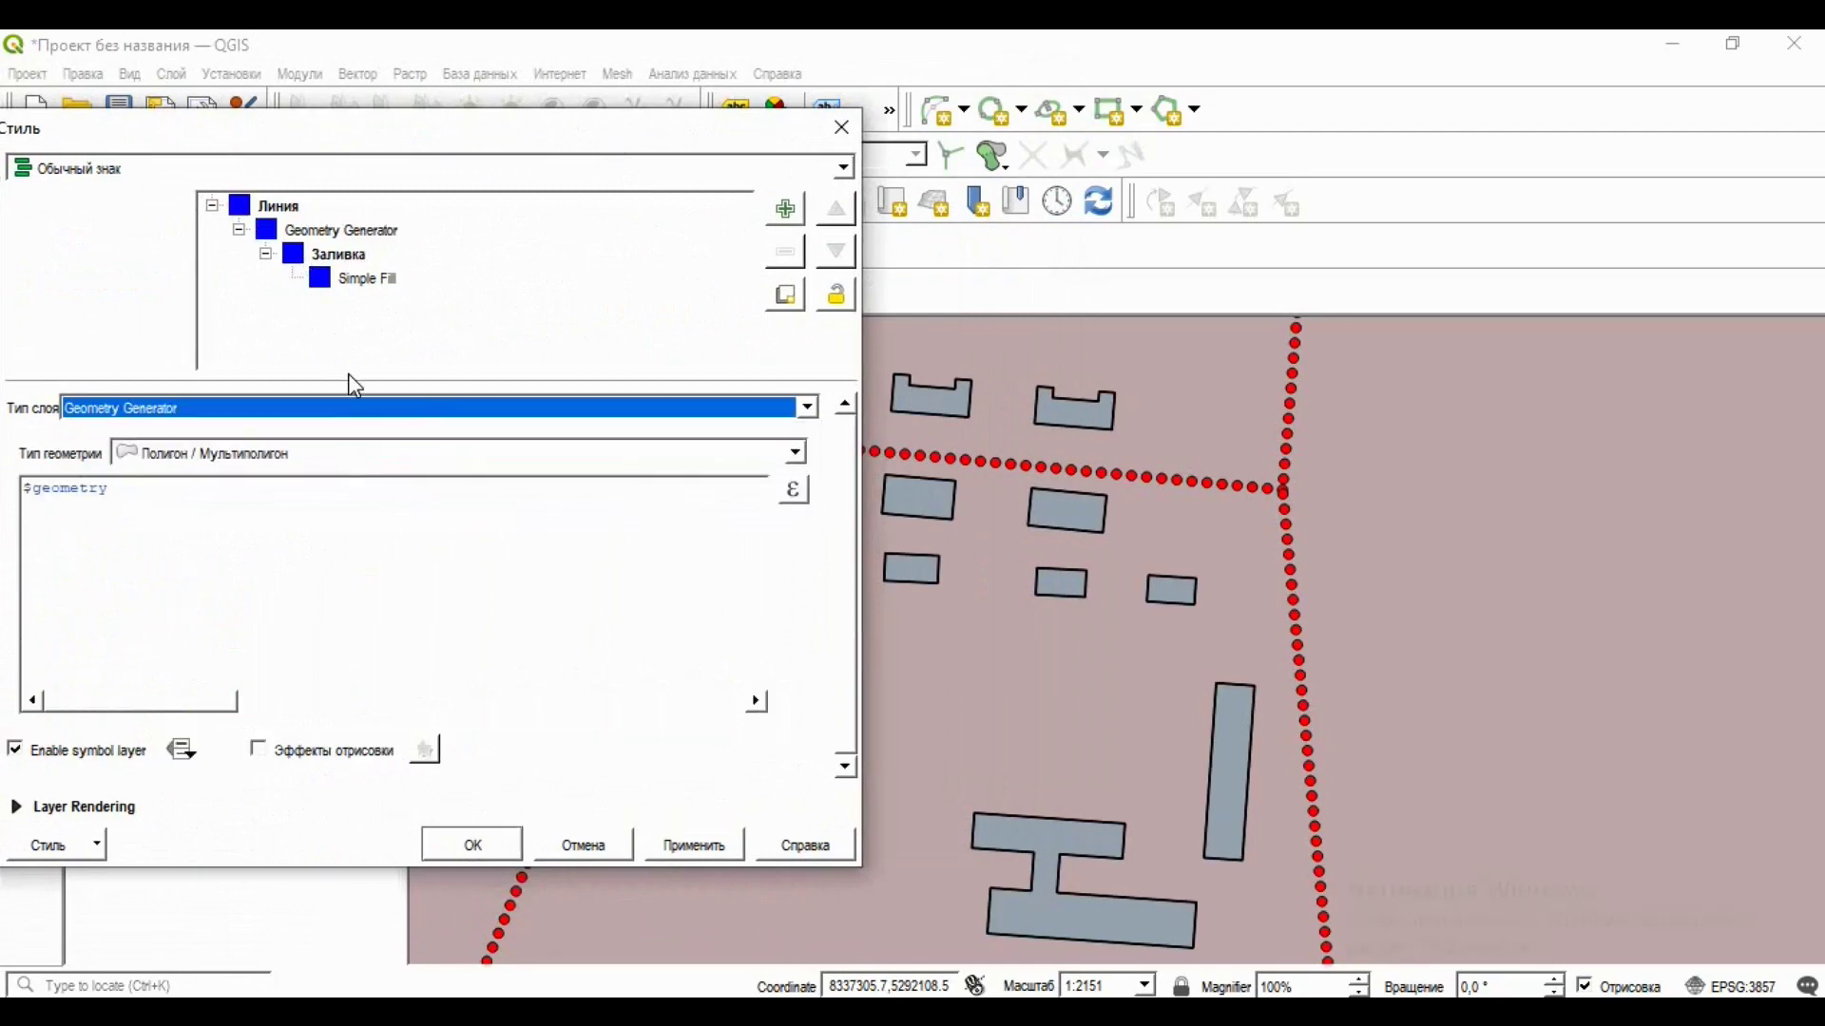
pyautogui.click(341, 420)
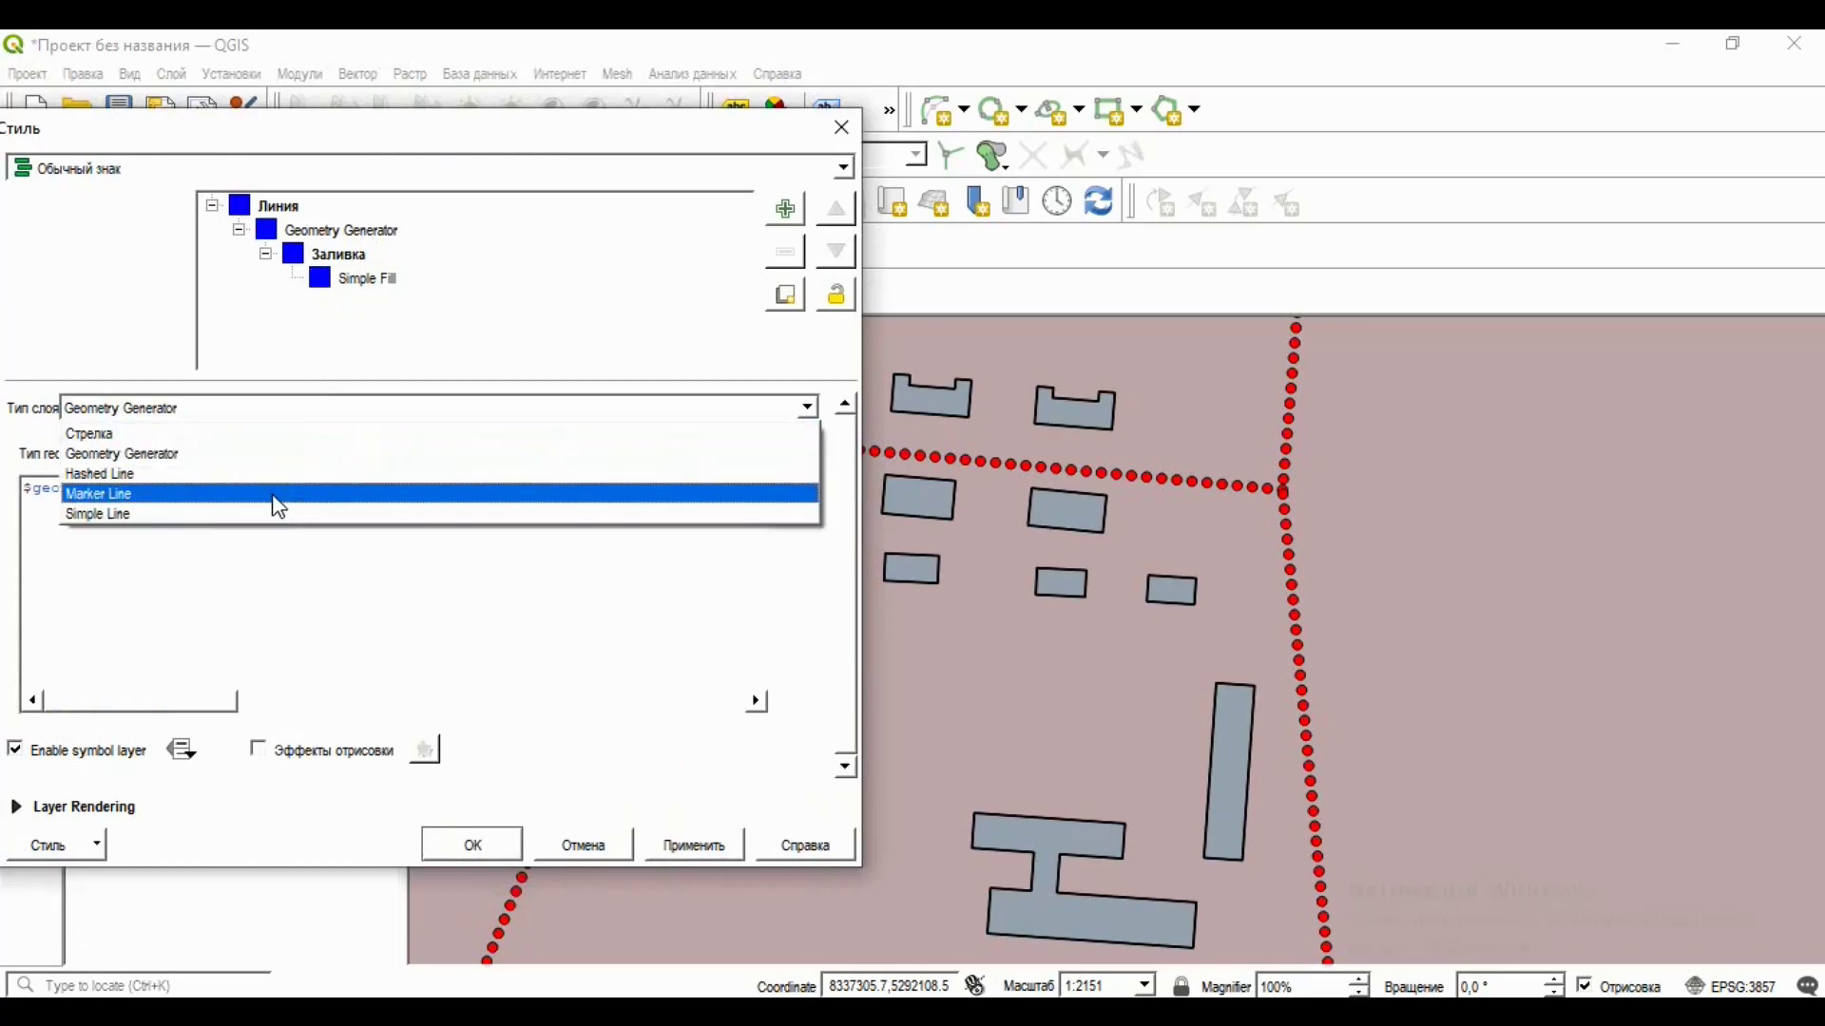
pyautogui.click(243, 434)
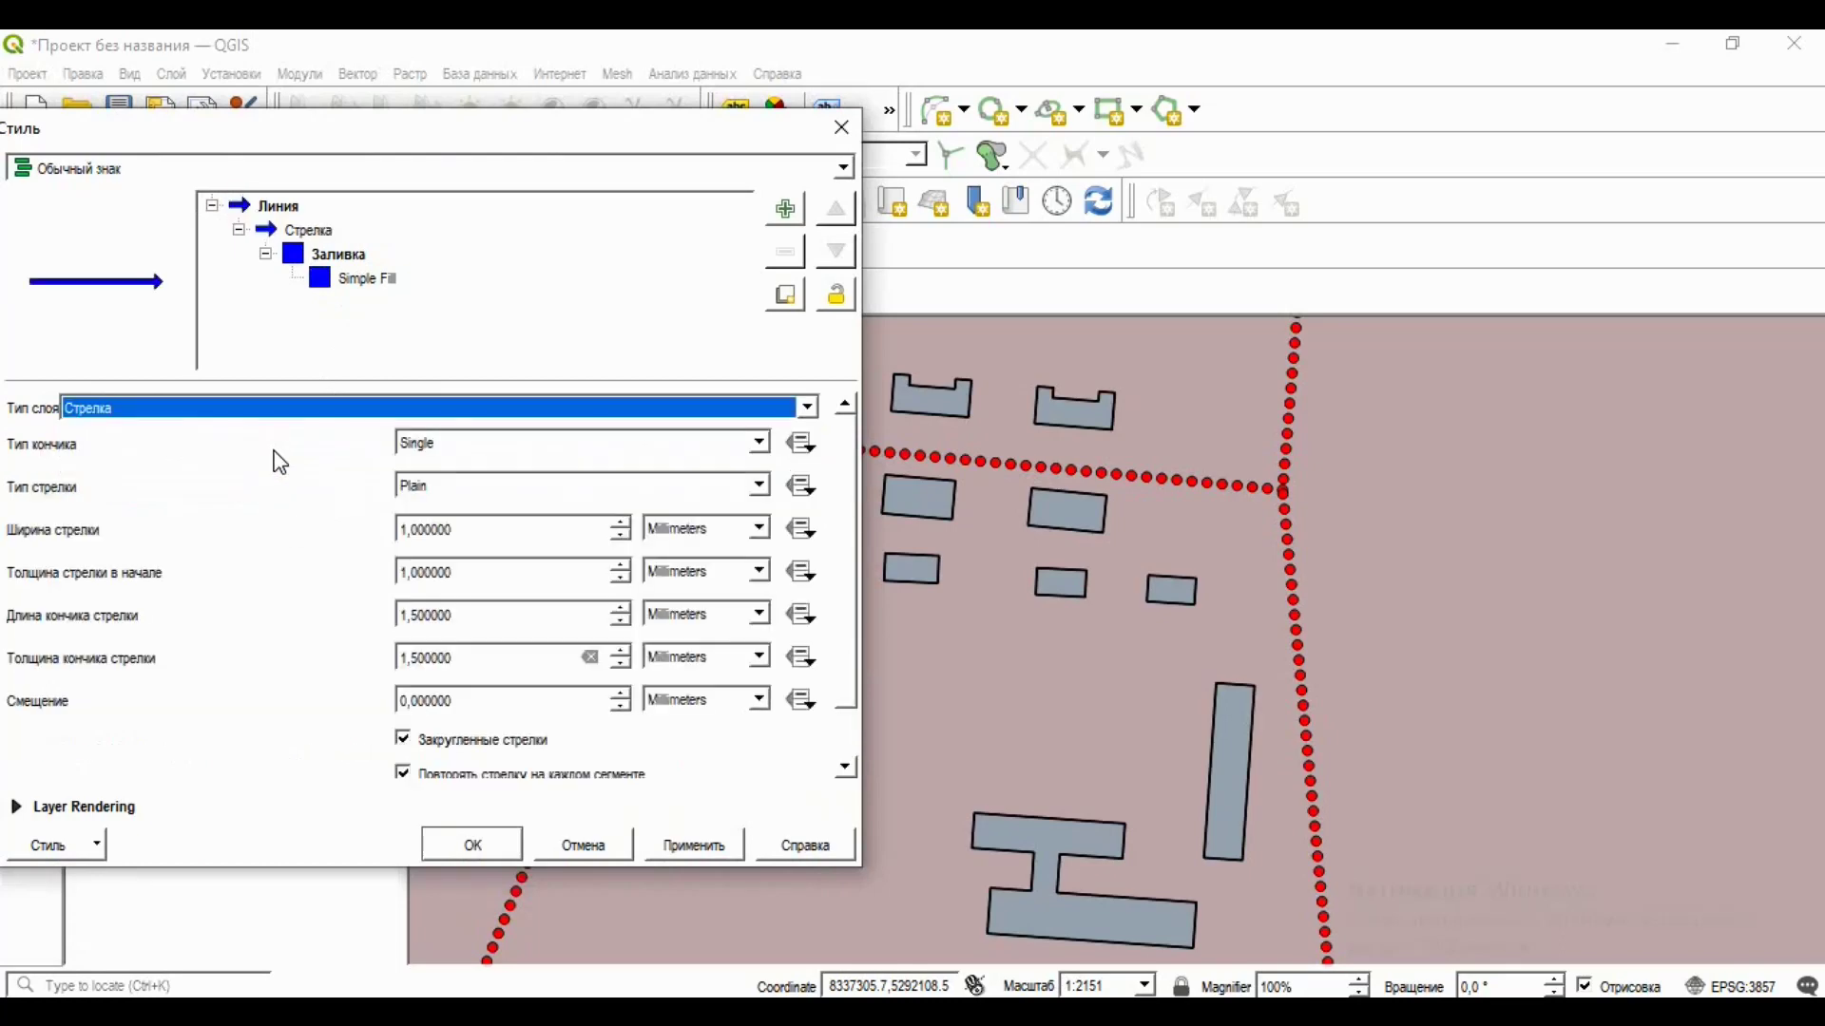
pyautogui.click(709, 849)
pyautogui.moveTo(676, 133); pyautogui.dragTo(55, 257)
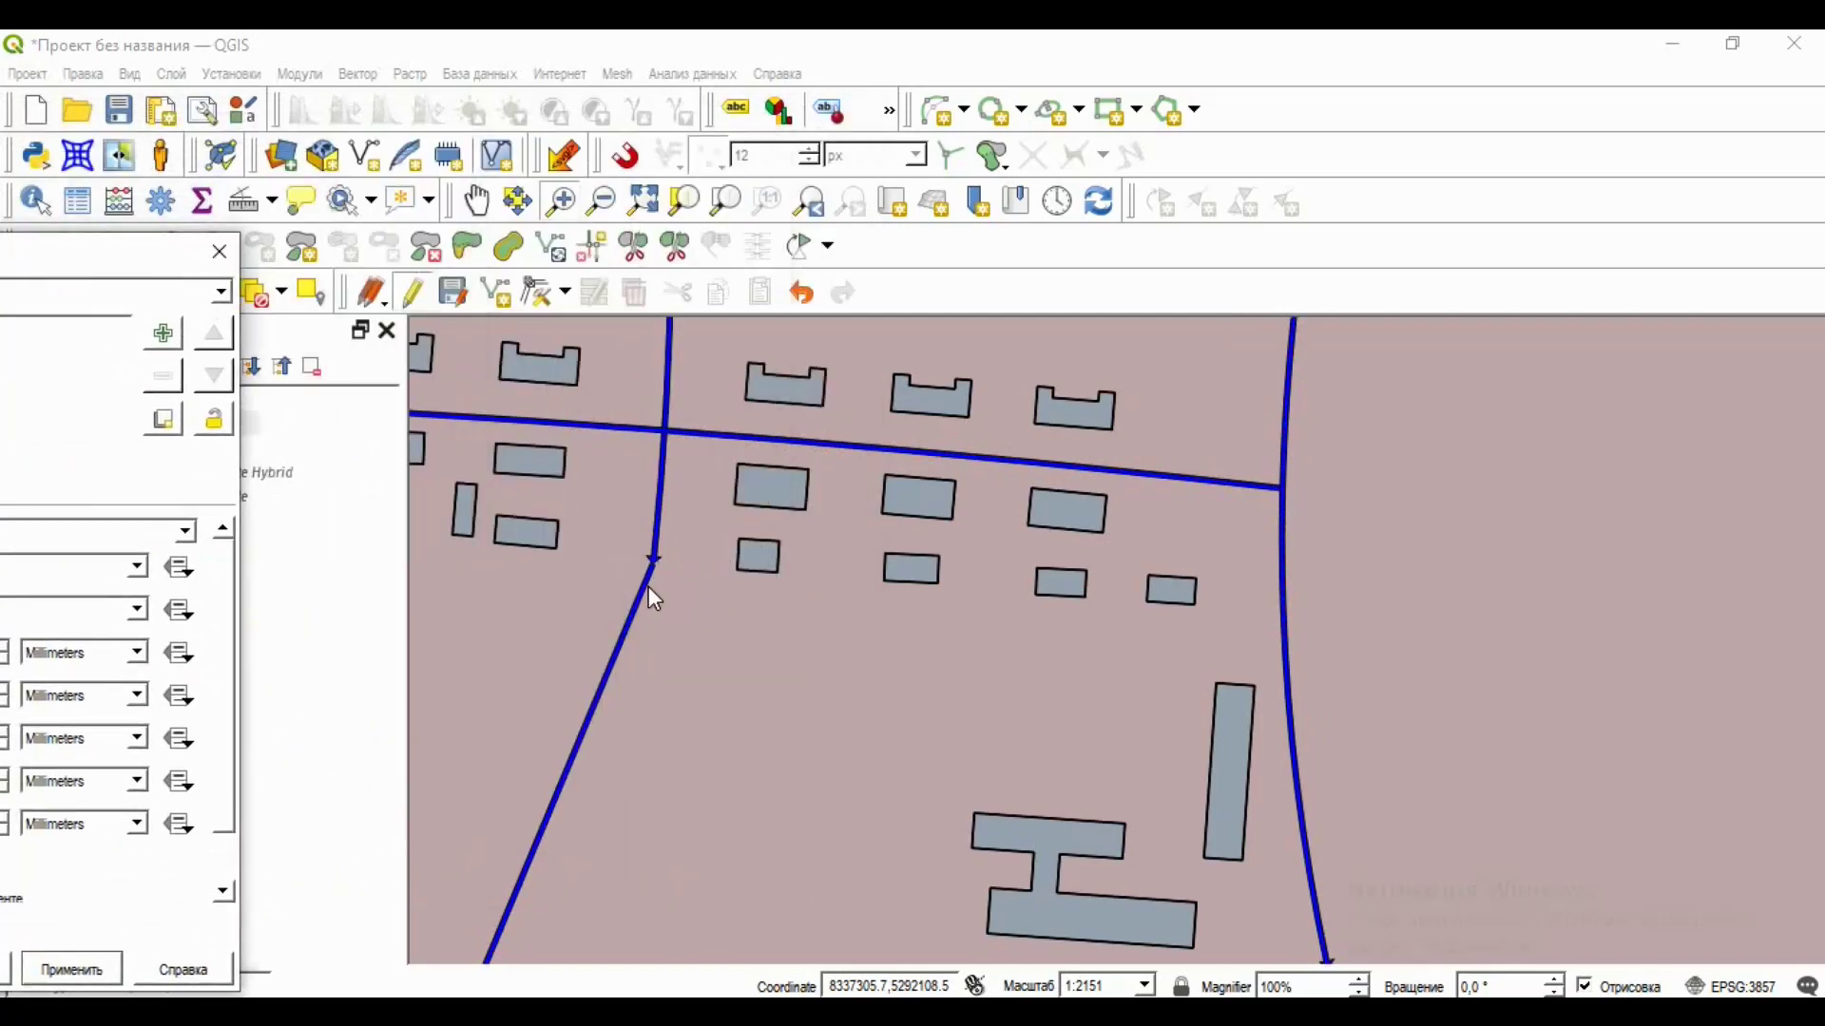
pyautogui.moveTo(137, 254); pyautogui.dragTo(950, 72)
pyautogui.click(698, 794)
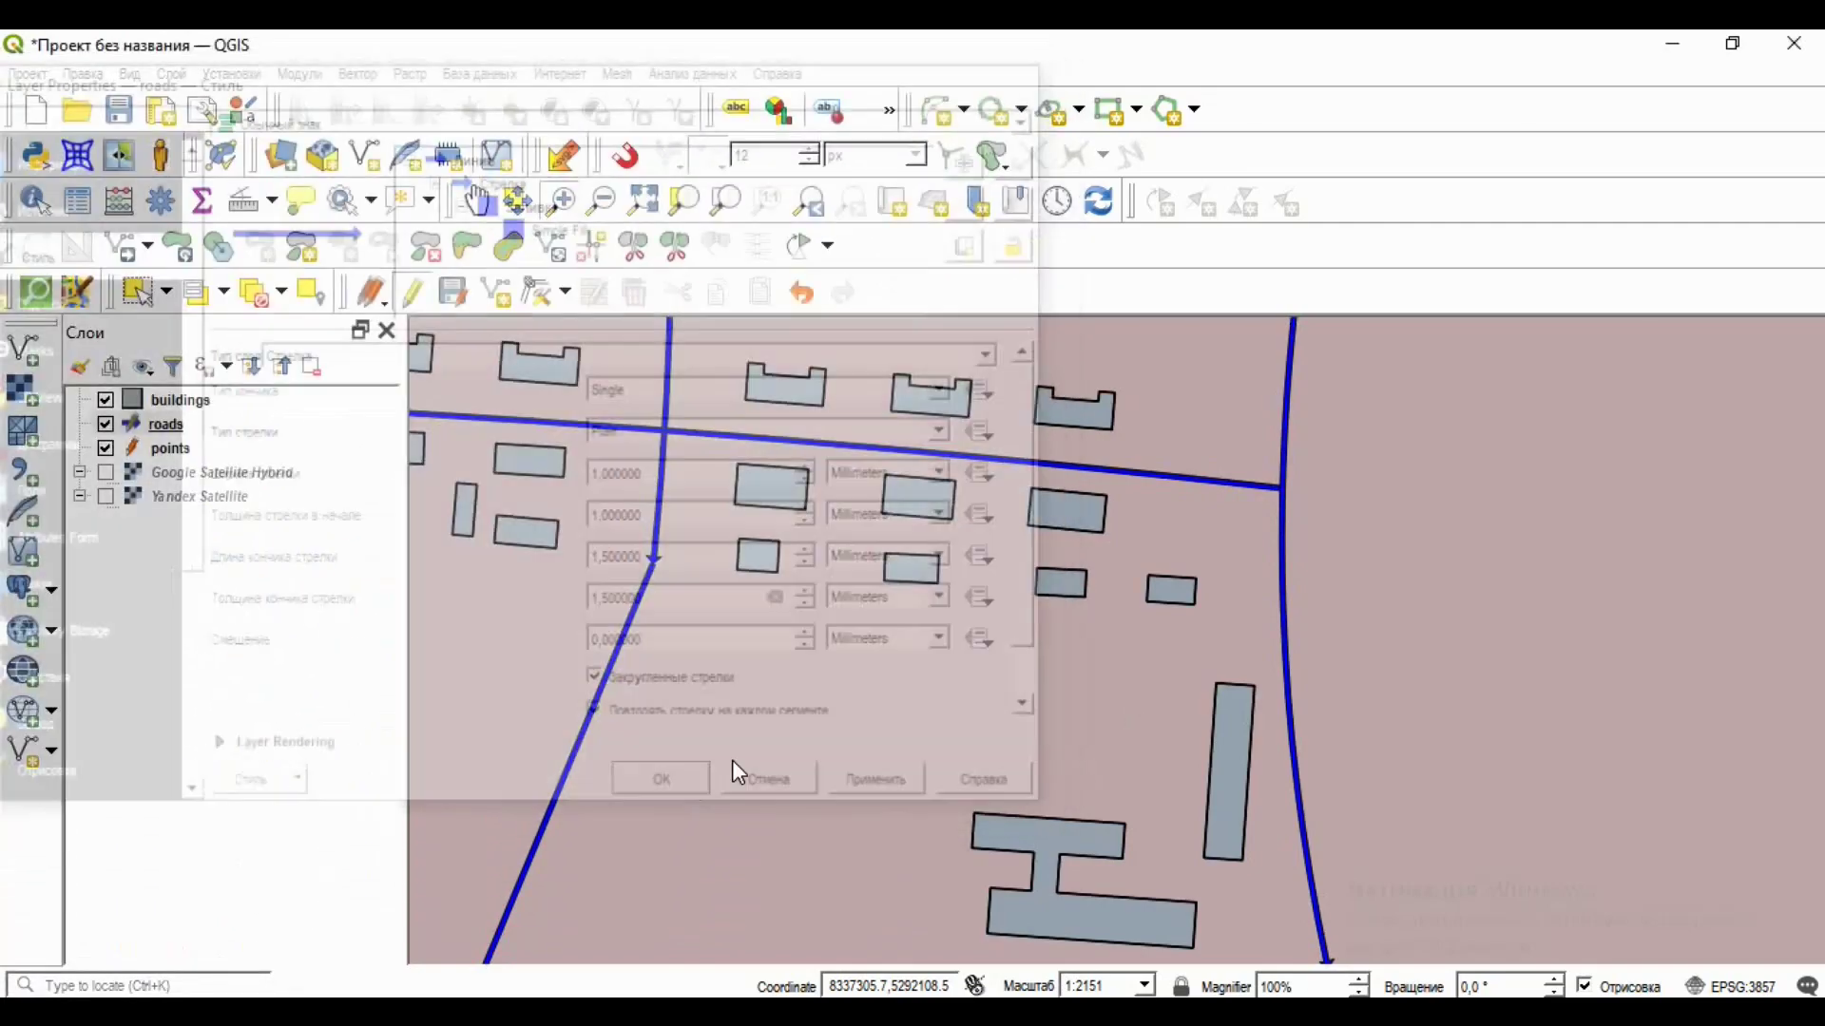
# Examine how the arrow-styled roads are drawn across the map at several scales.
pyautogui.click(1202, 701)
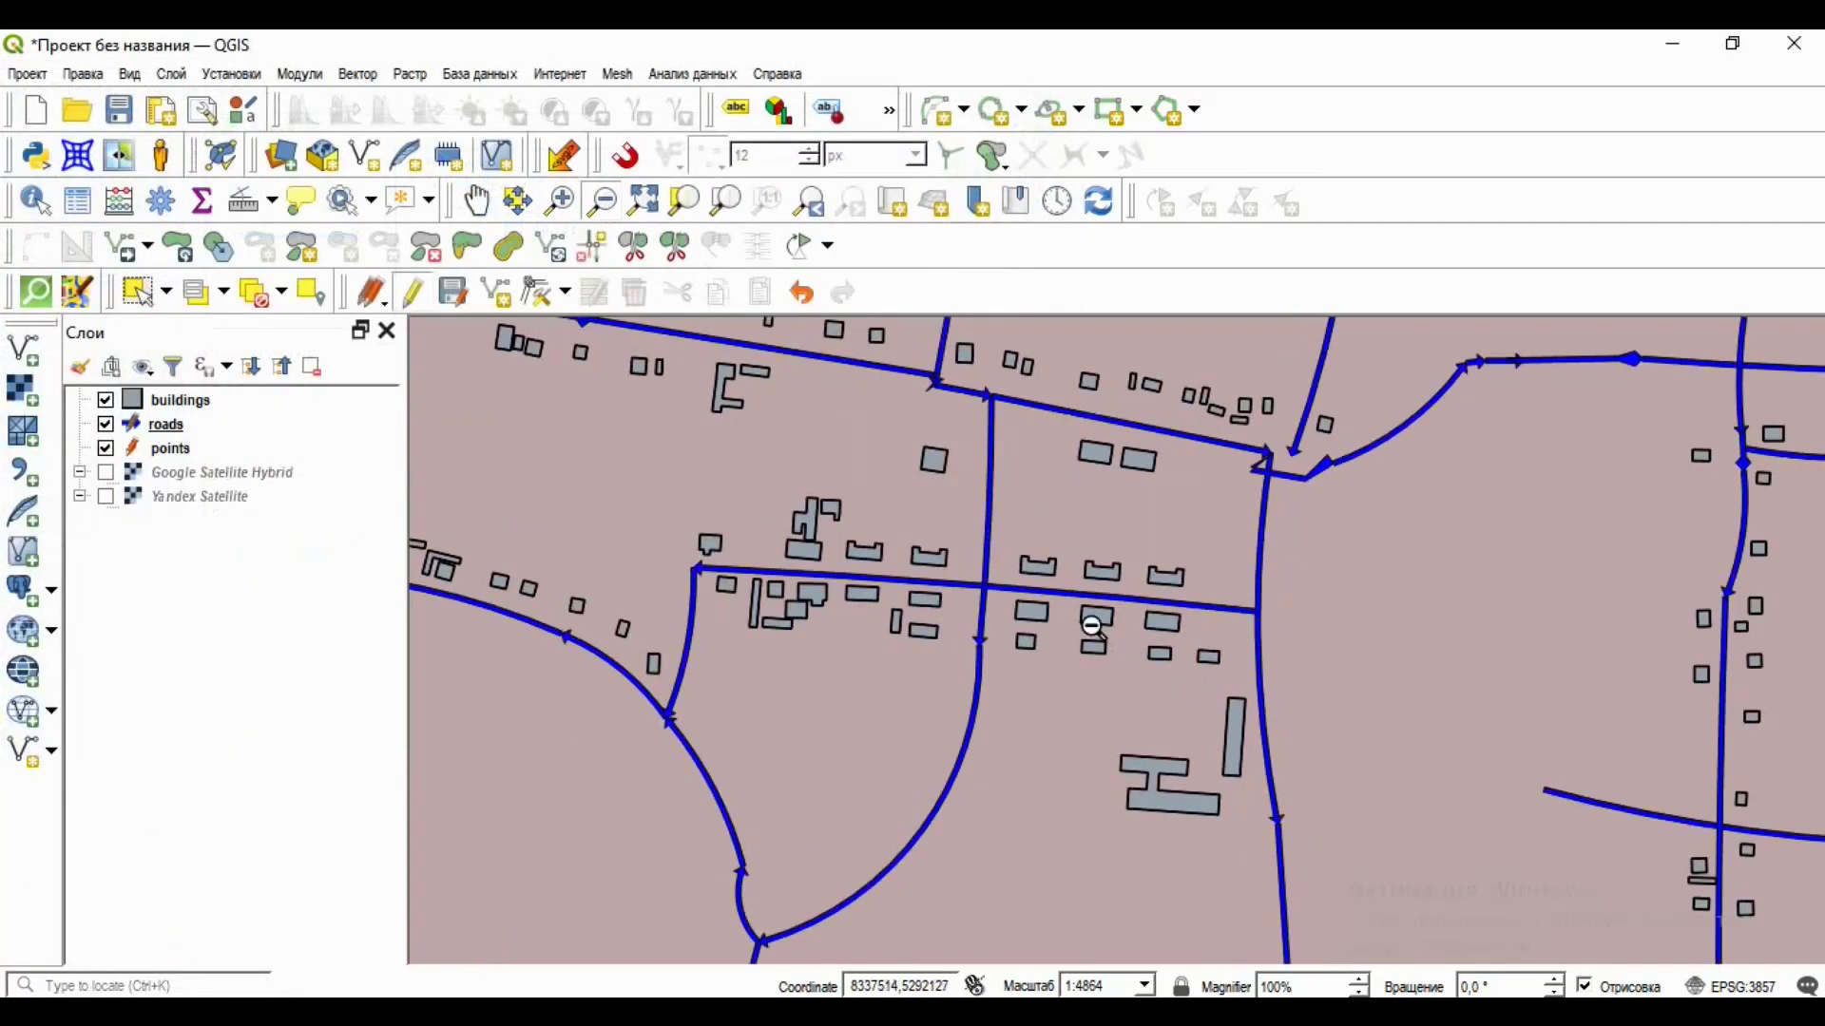
pyautogui.moveTo(1101, 469); pyautogui.dragTo(1359, 709)
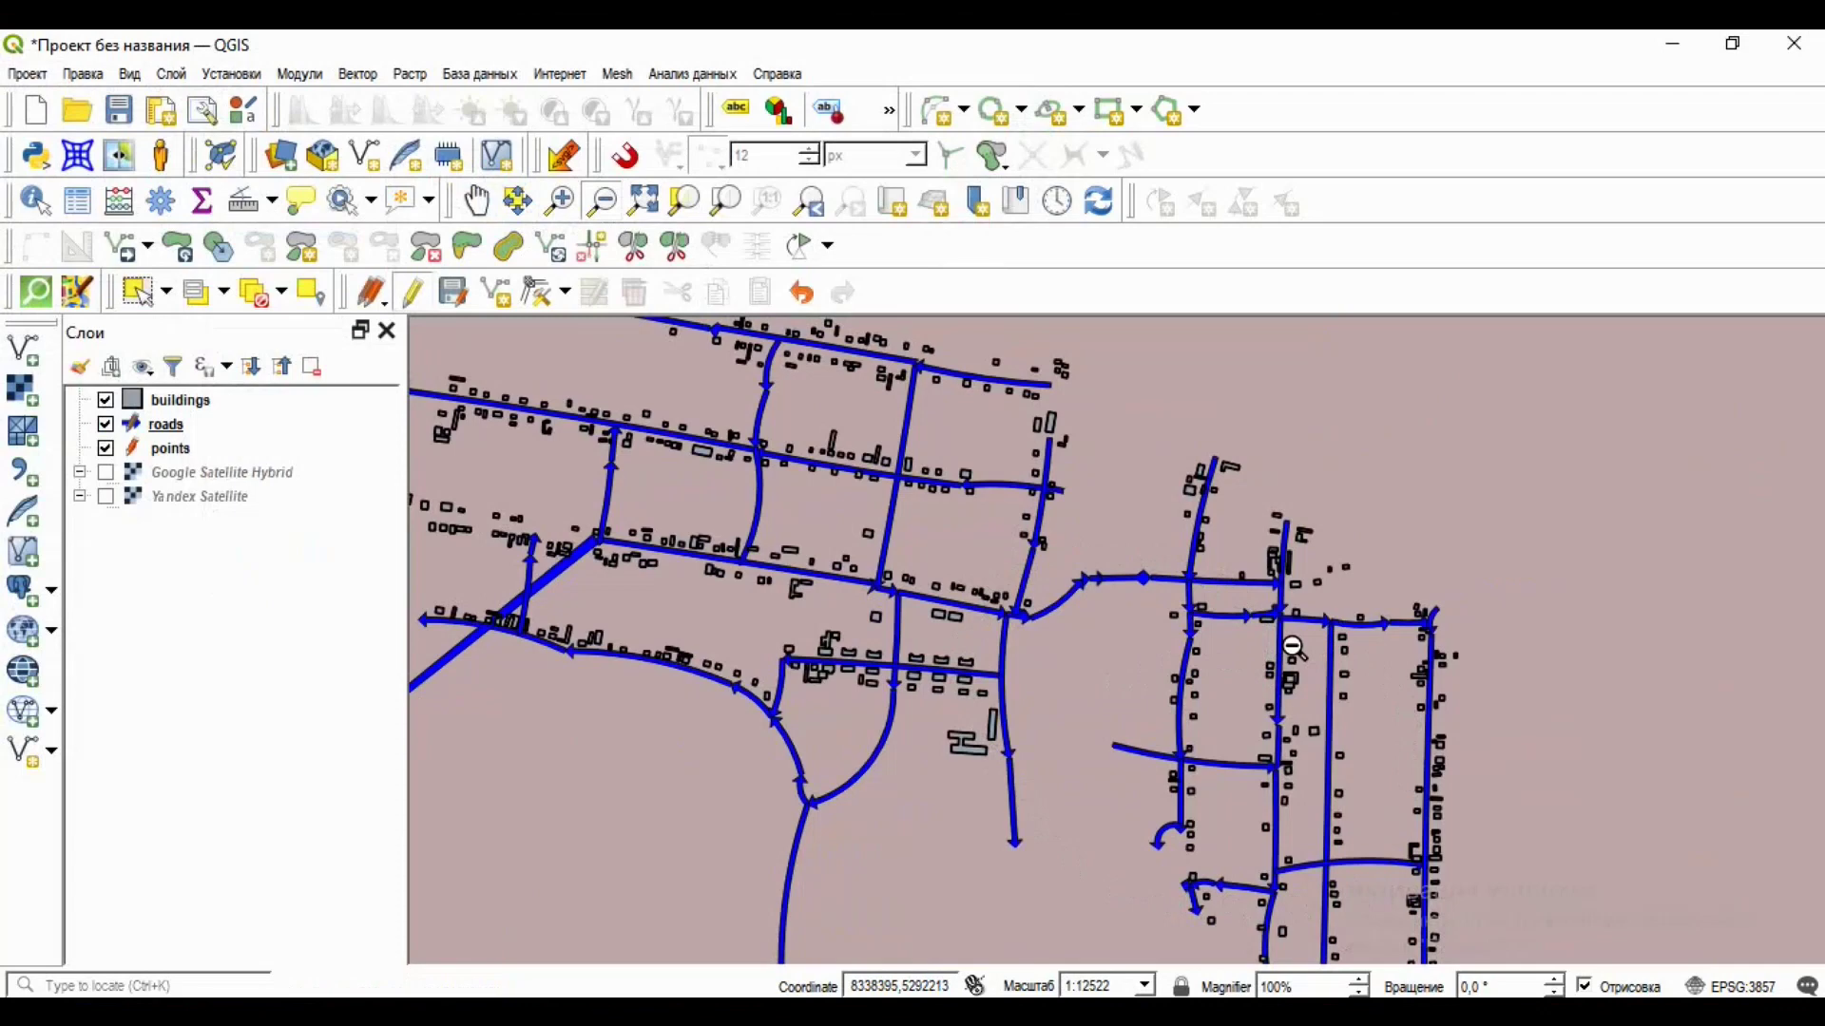
pyautogui.click(560, 199)
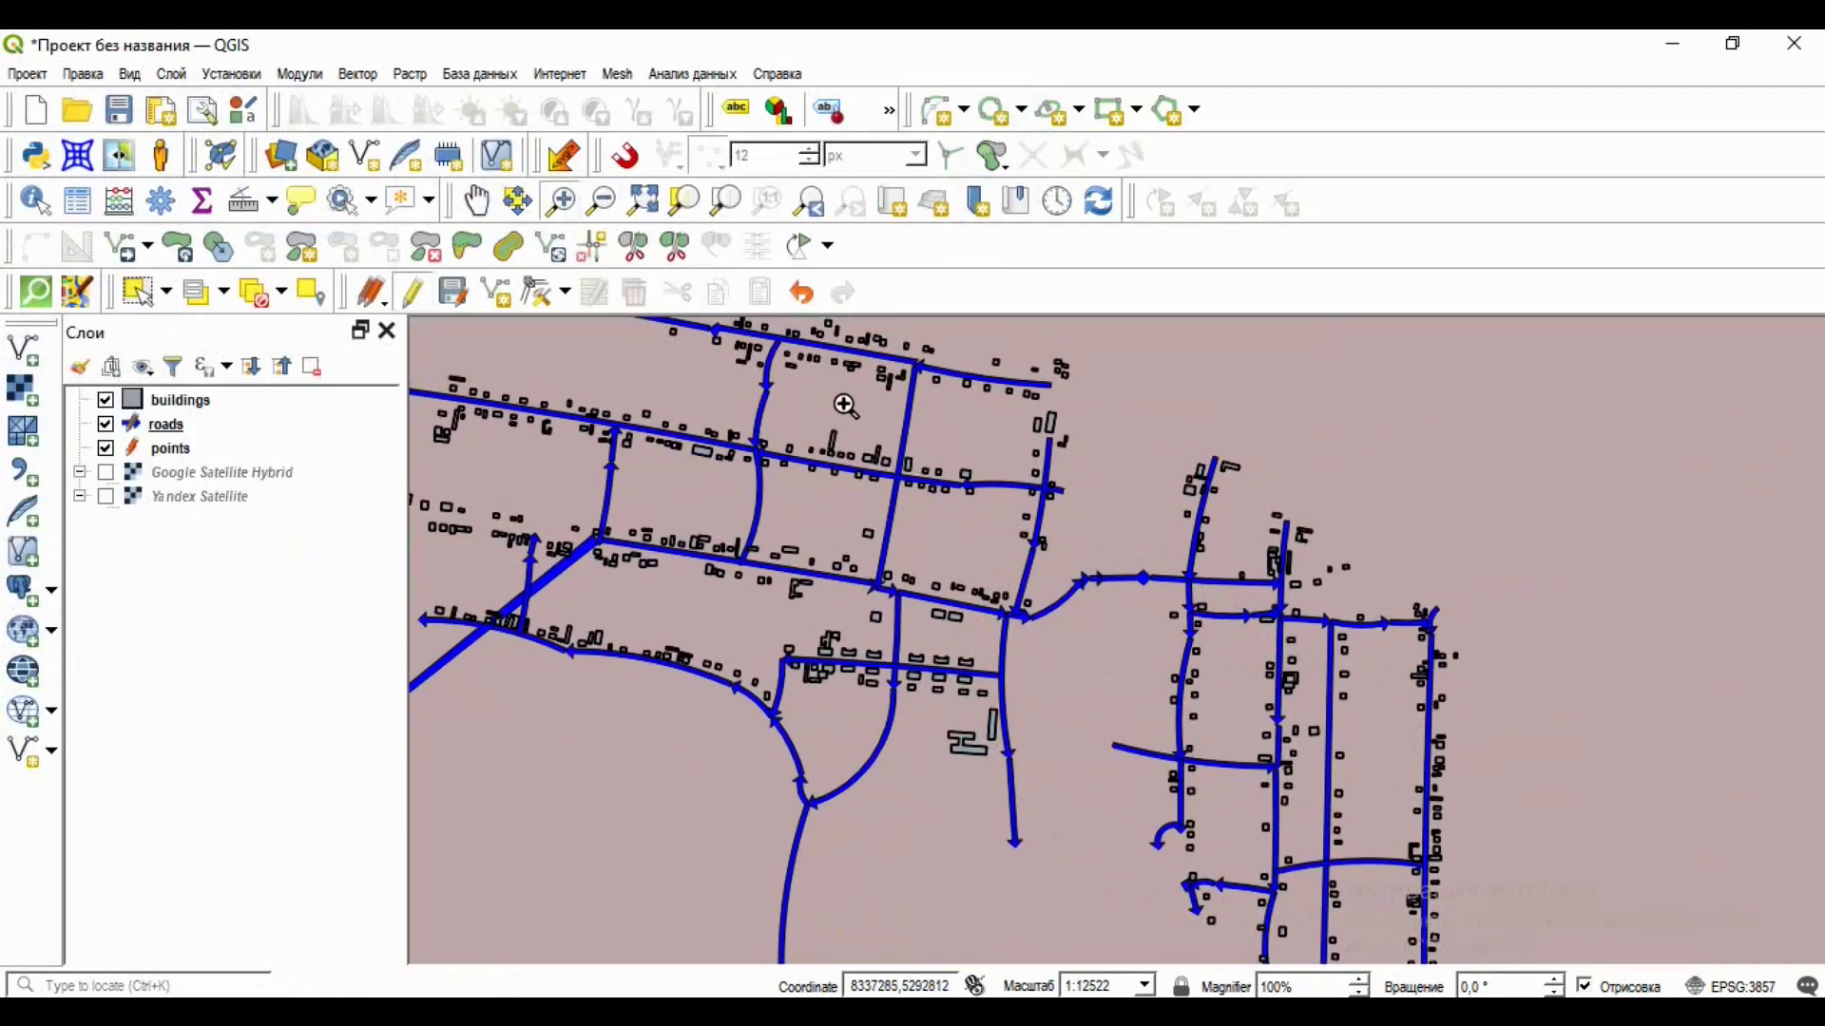
pyautogui.moveTo(845, 406); pyautogui.dragTo(1068, 561)
pyautogui.moveTo(1067, 640); pyautogui.dragTo(946, 409)
pyautogui.moveTo(1078, 828); pyautogui.dragTo(1018, 356)
pyautogui.moveTo(1031, 806); pyautogui.dragTo(1014, 469)
pyautogui.moveTo(1193, 671); pyautogui.dragTo(1136, 867)
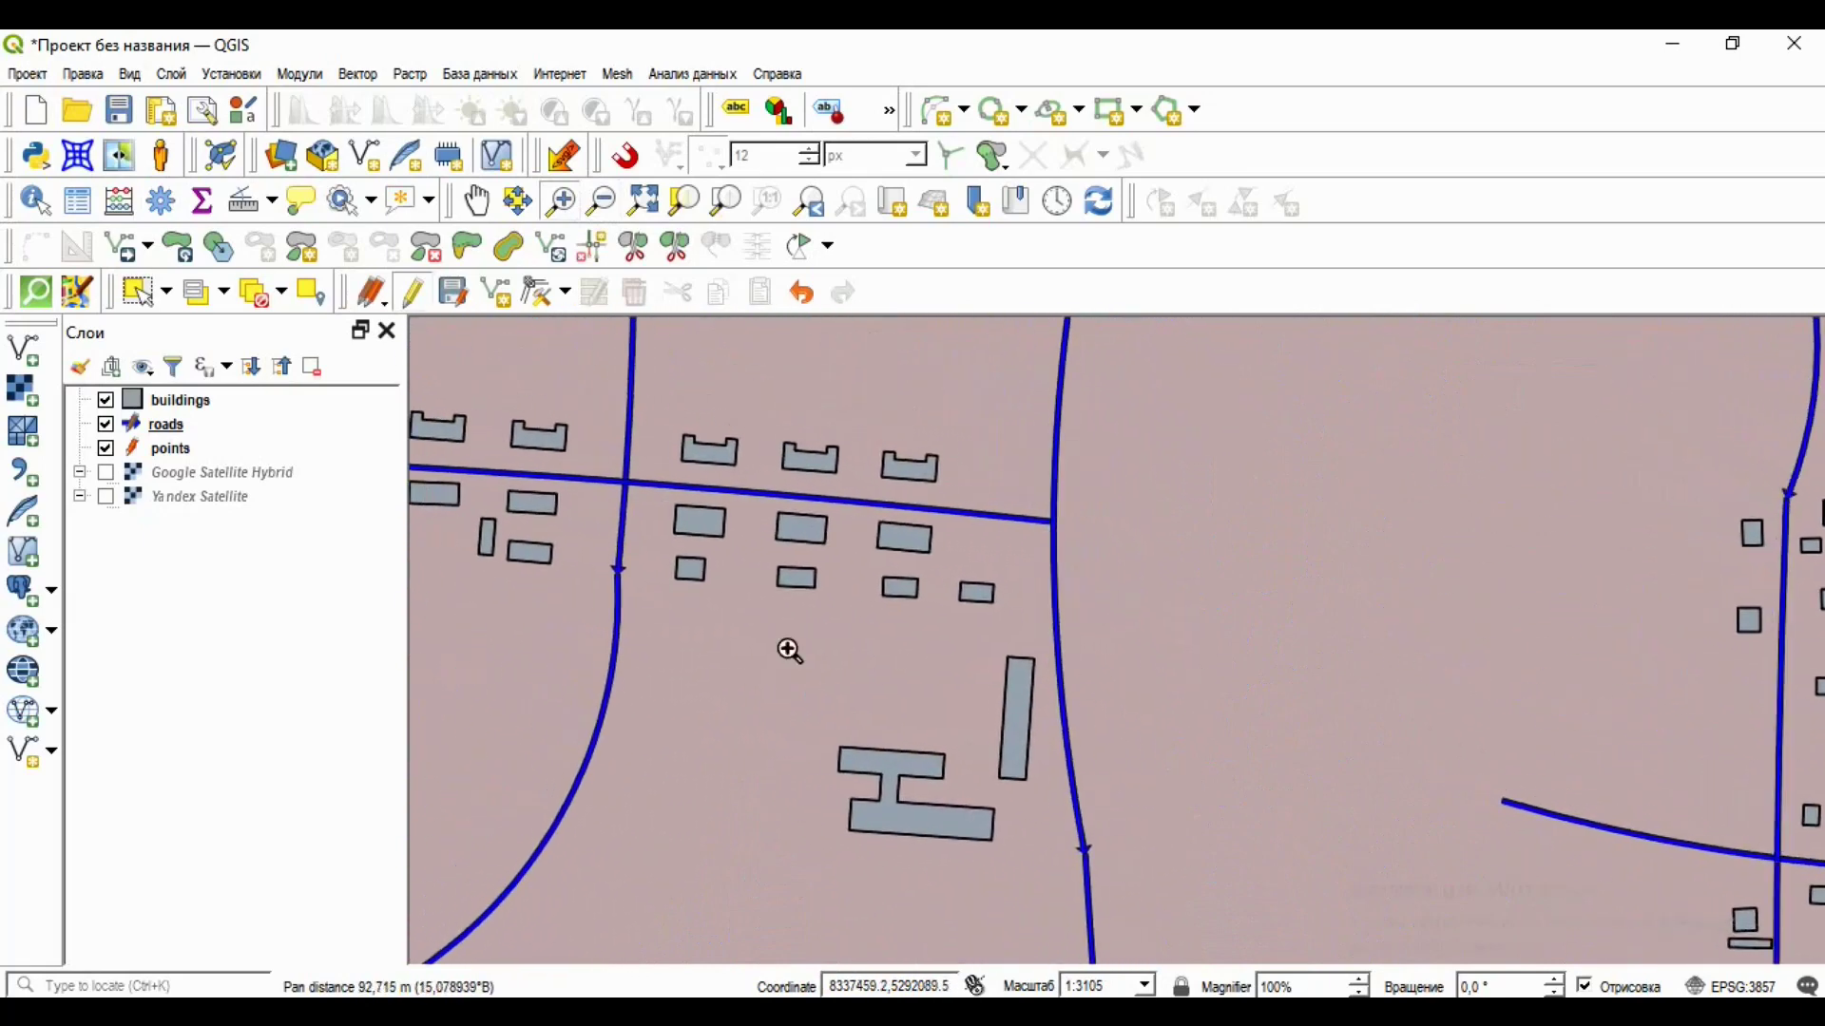
# Reopen the roads layer's style properties, apply the dash red preset and close the dialog.
pyautogui.click(288, 429)
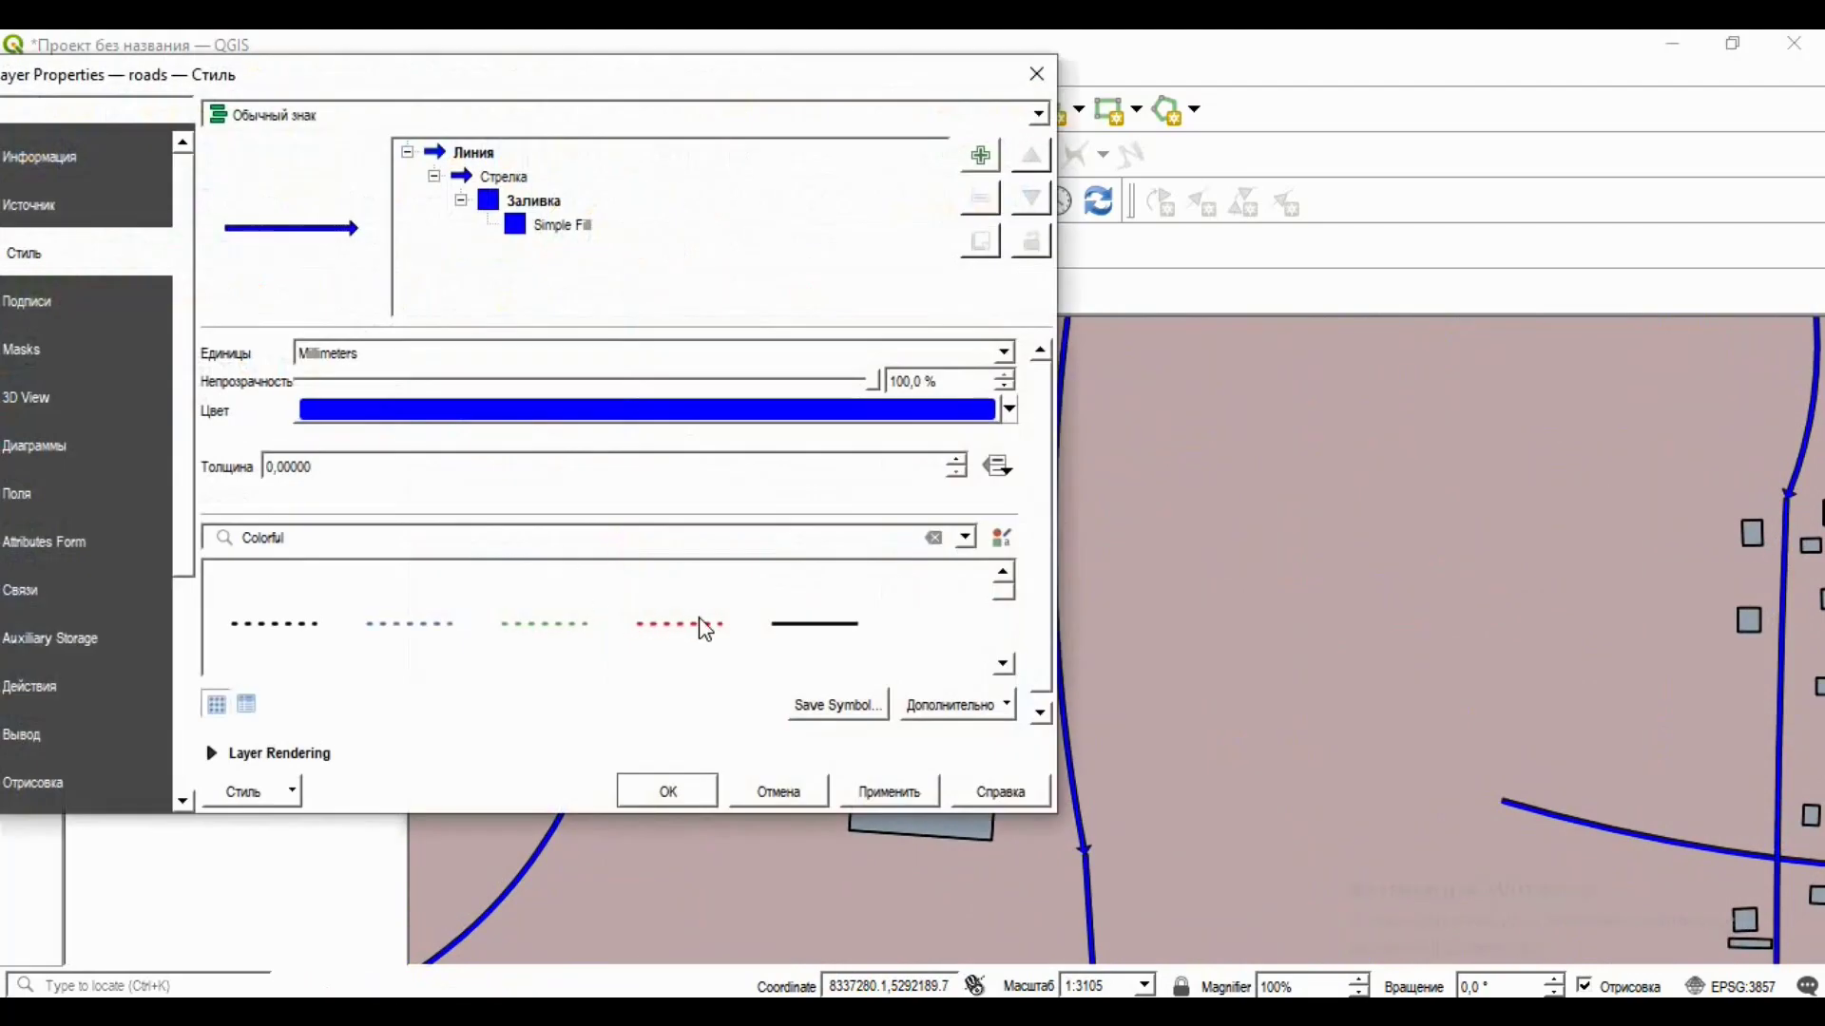
pyautogui.click(701, 626)
pyautogui.click(888, 794)
pyautogui.moveTo(764, 74); pyautogui.dragTo(585, 72)
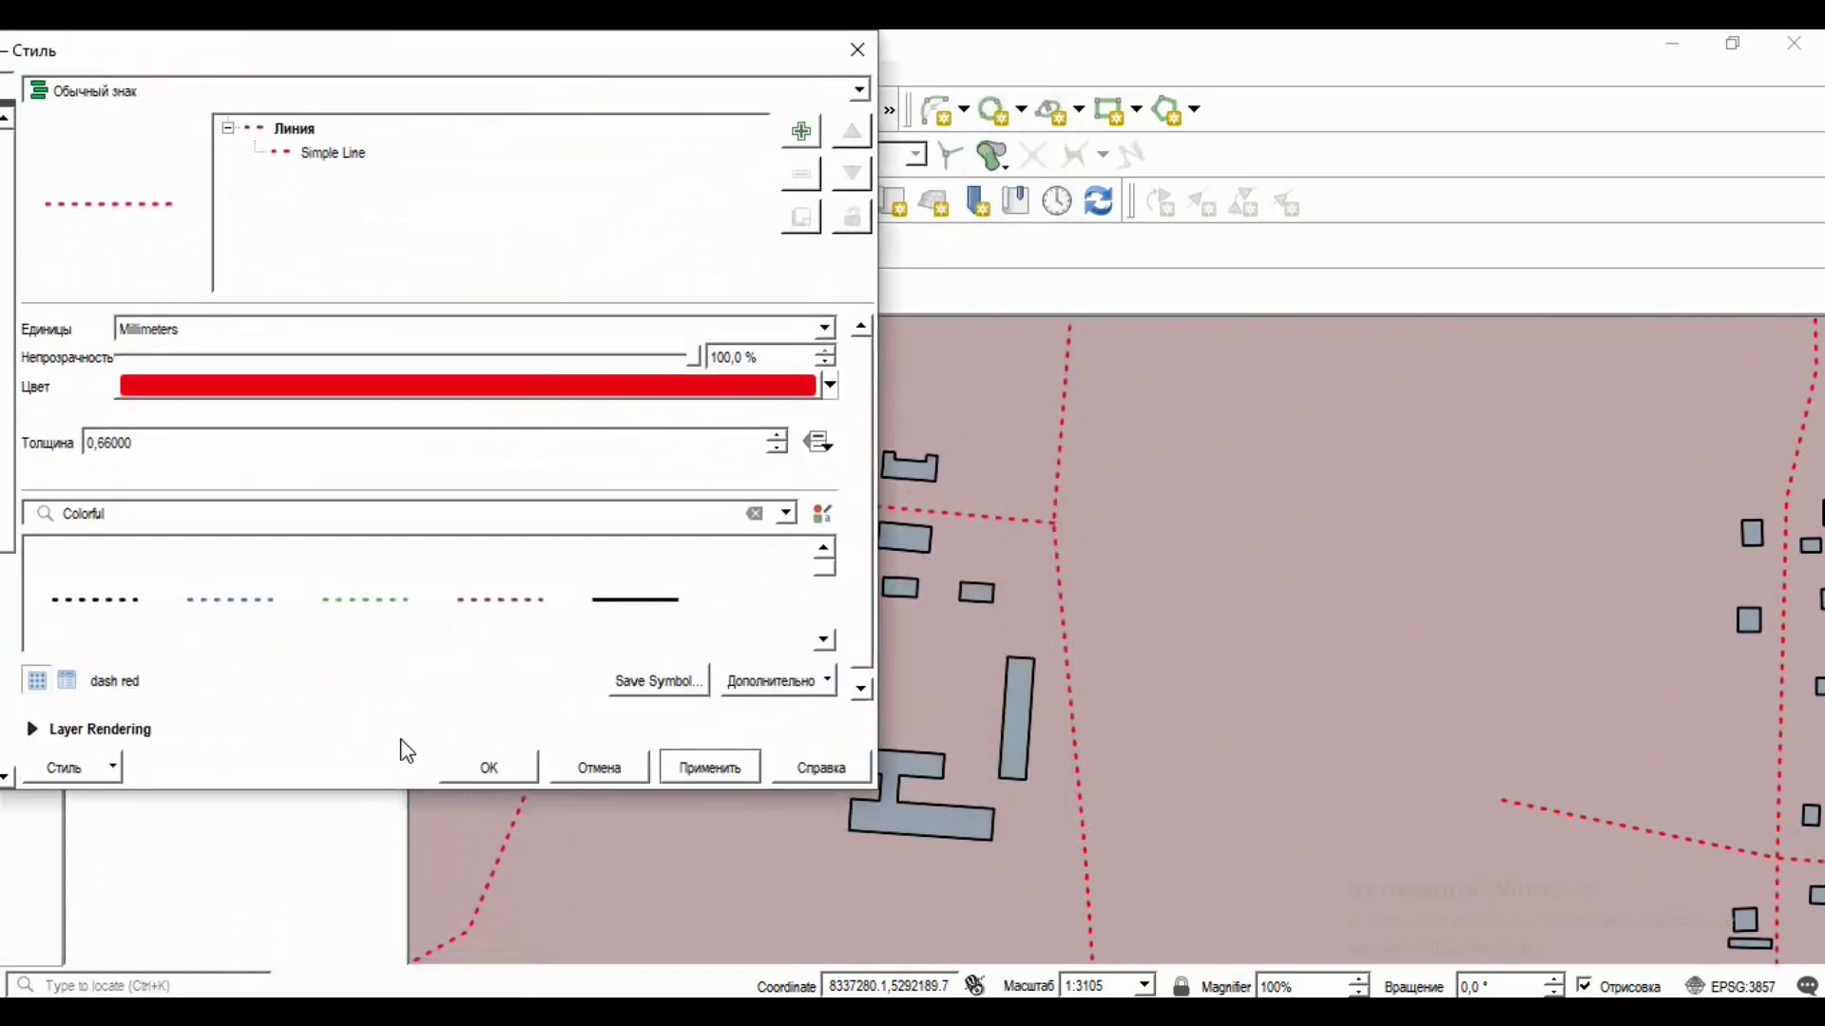
pyautogui.click(465, 768)
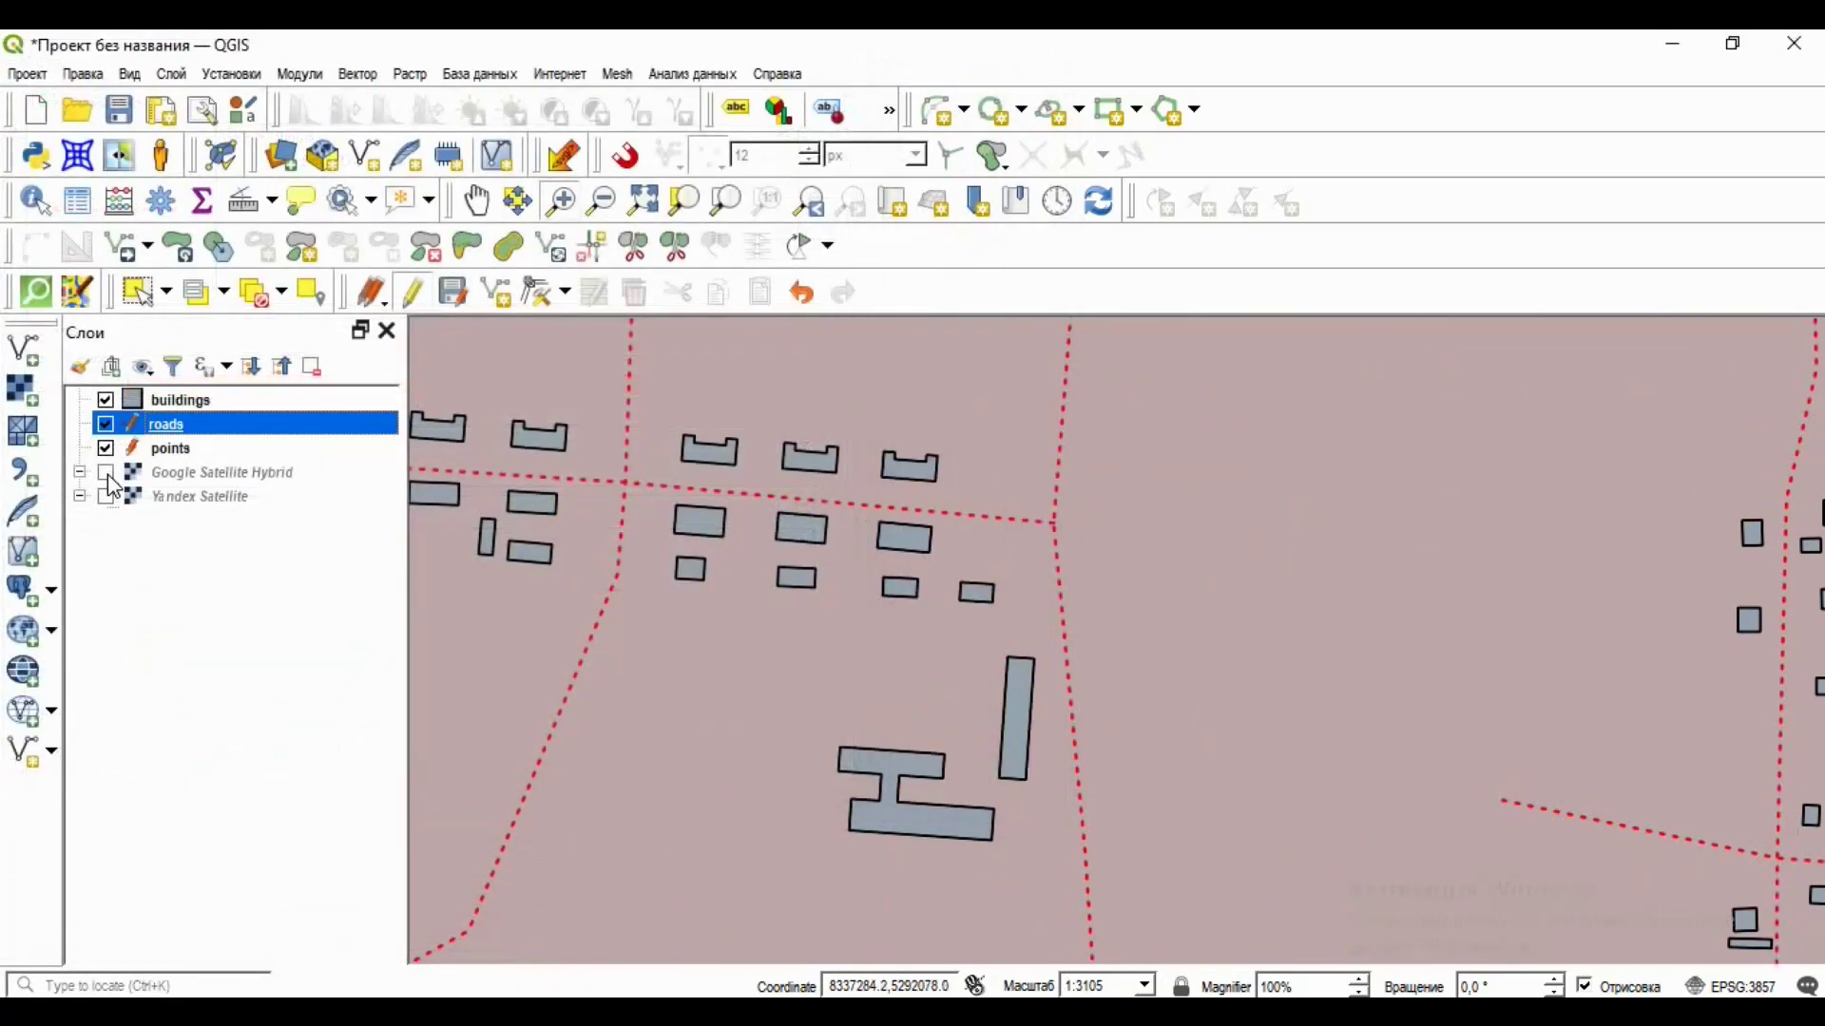
# Move the points layer above buildings in the layer order and choose the diamond red preset in its style properties.
pyautogui.moveTo(174, 452); pyautogui.dragTo(176, 393)
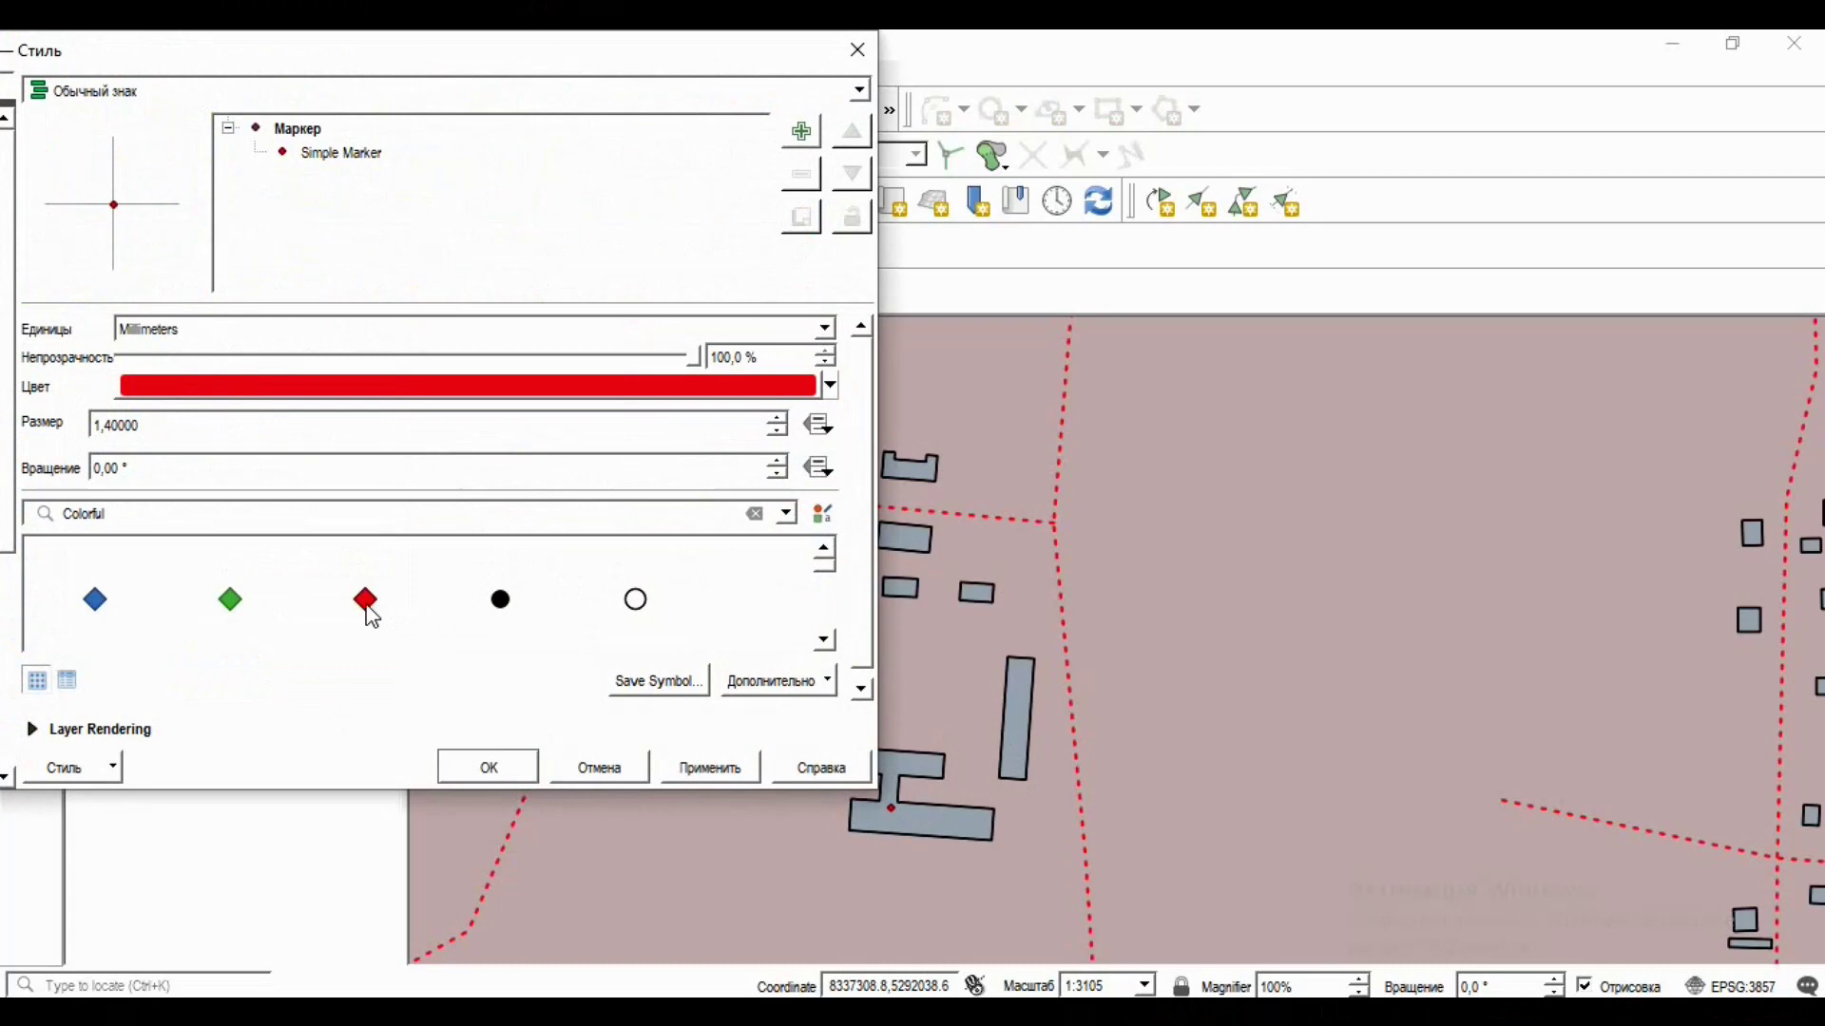
pyautogui.click(367, 600)
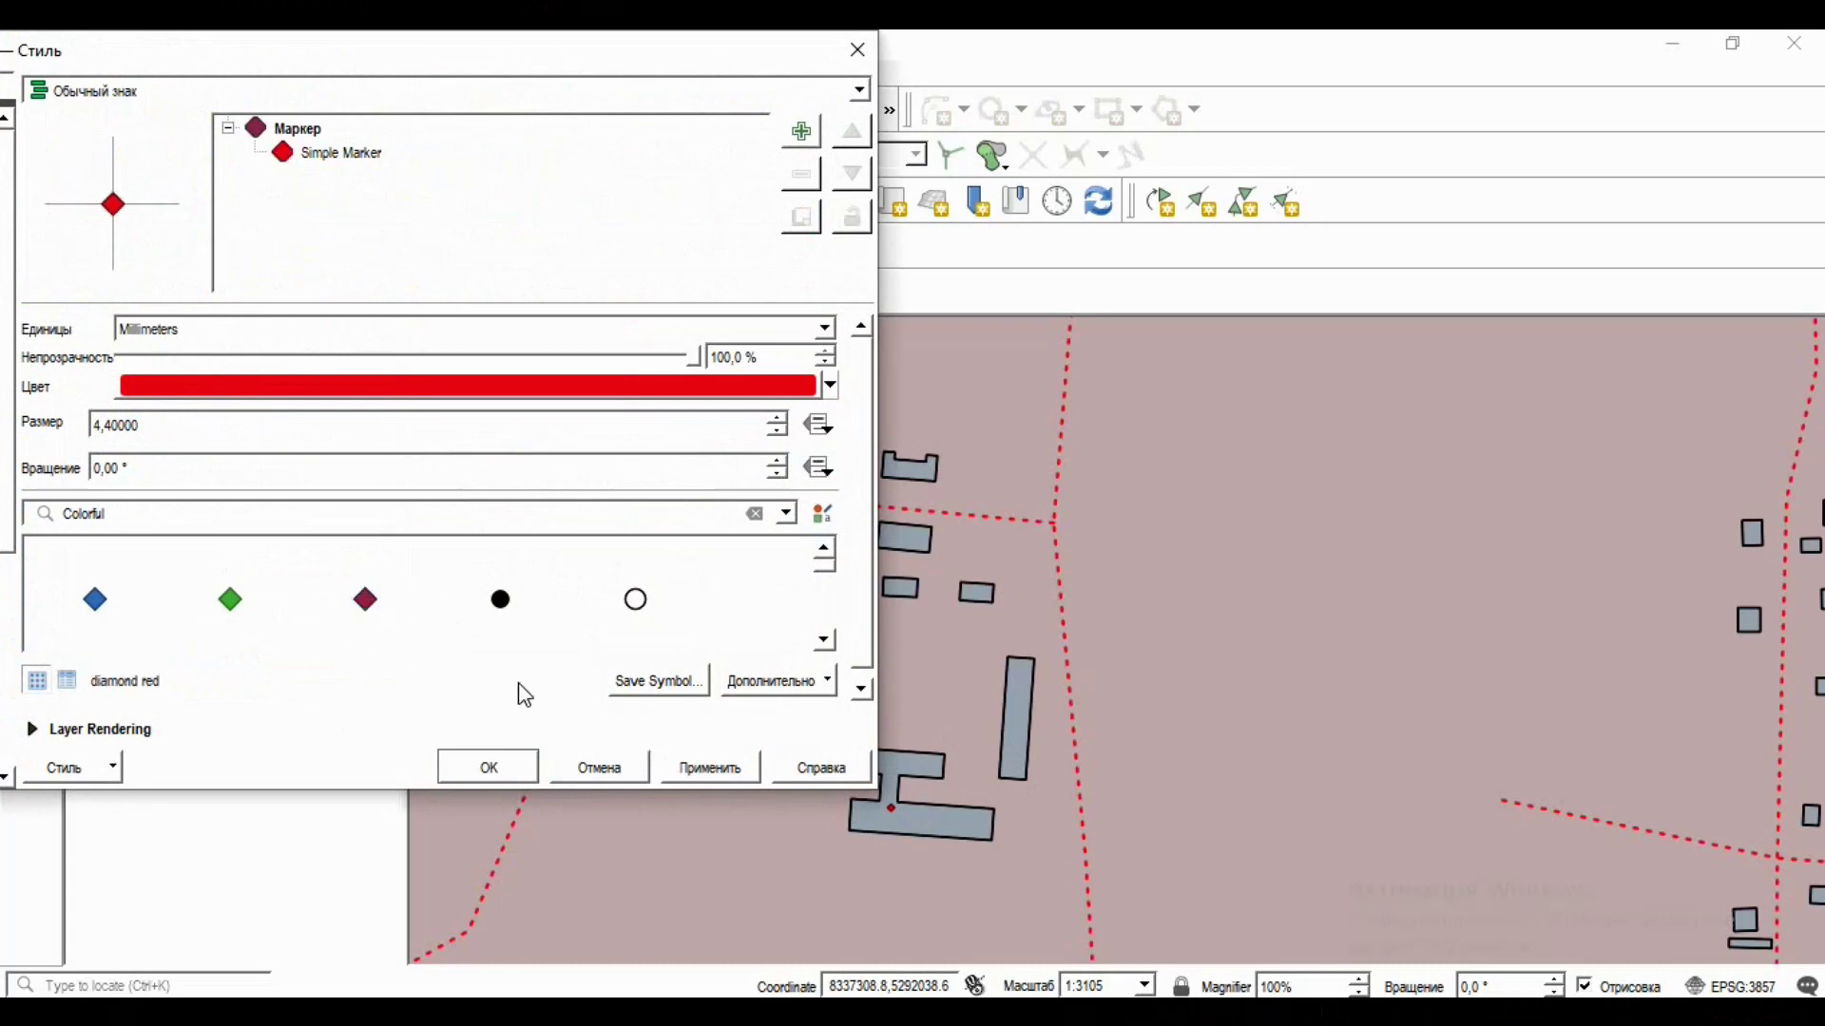
# Set the size of the points layer's diamond marker to 6.6 mm and apply it.
pyautogui.click(778, 421)
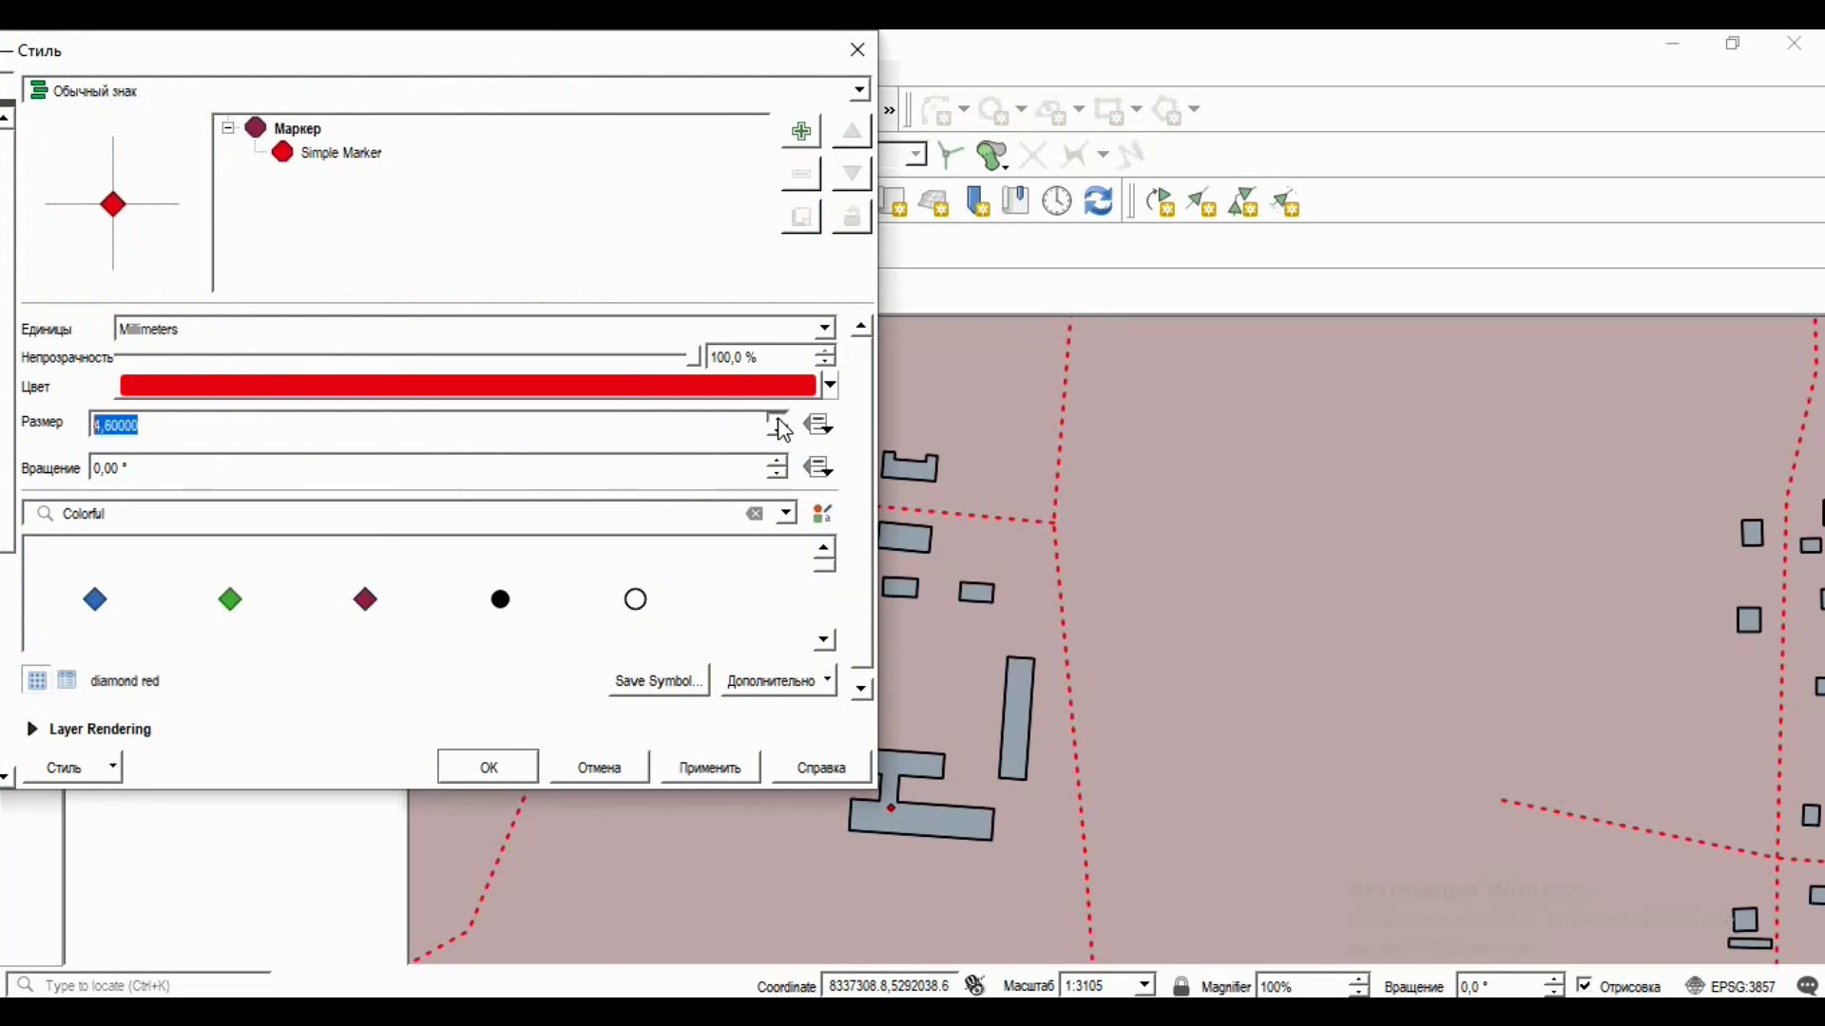
pyautogui.click(780, 422)
pyautogui.click(780, 422)
pyautogui.click(782, 423)
pyautogui.click(740, 772)
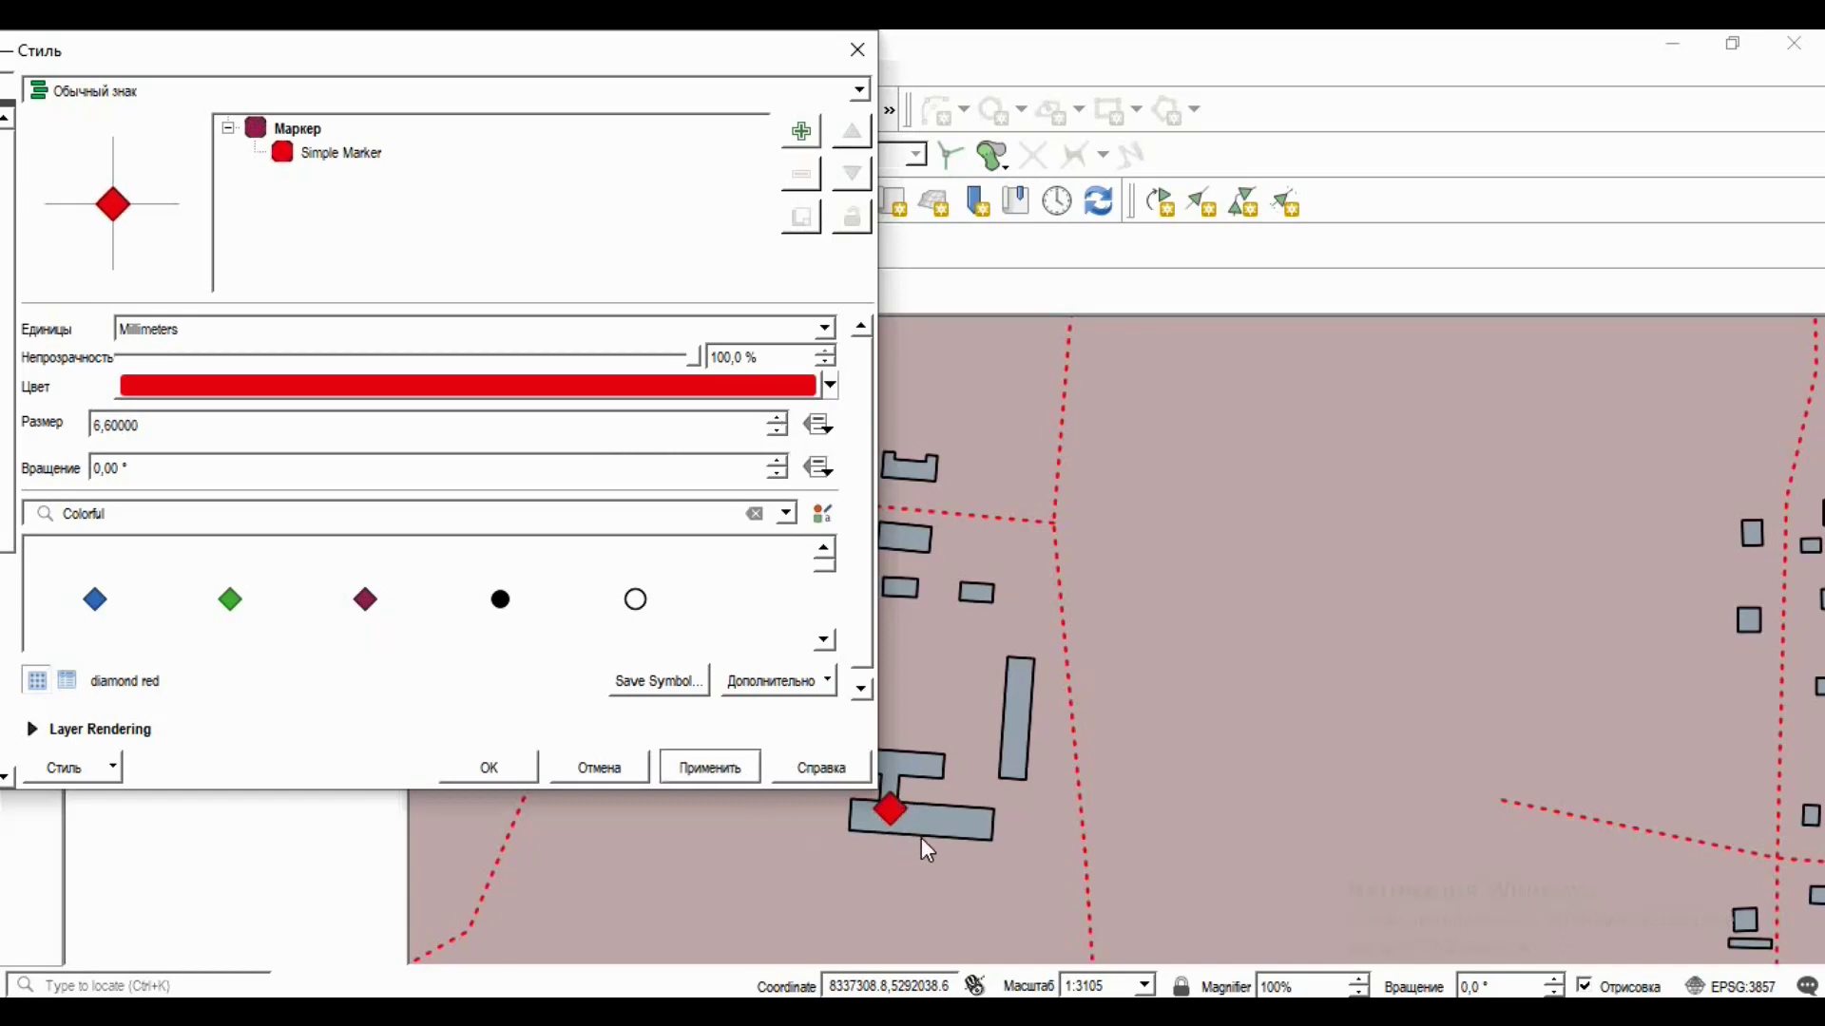
# Show all symbols in the points layer's preset library and apply the effect drop shadow preset to the marker.
pyautogui.moveTo(821, 567)
pyautogui.mouseDown()
pyautogui.moveTo(830, 624)
pyautogui.moveTo(819, 575)
pyautogui.mouseUp()
pyautogui.click(788, 516)
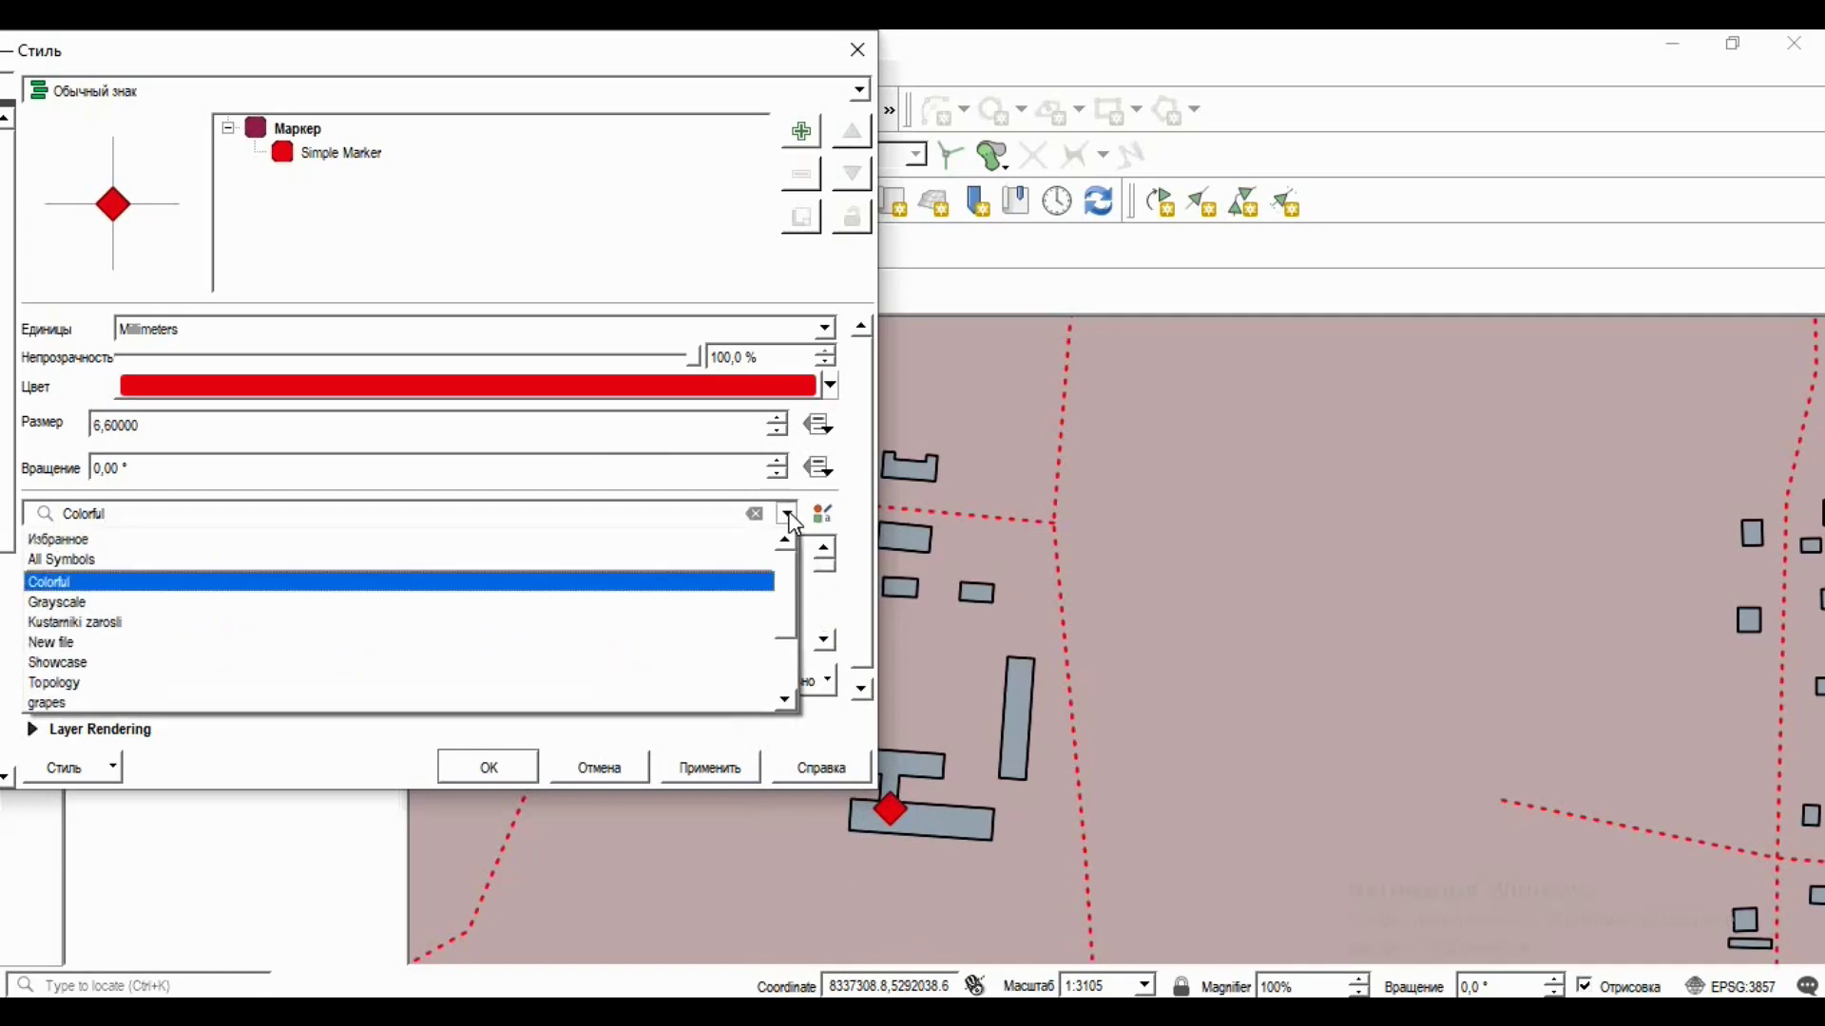
pyautogui.click(121, 565)
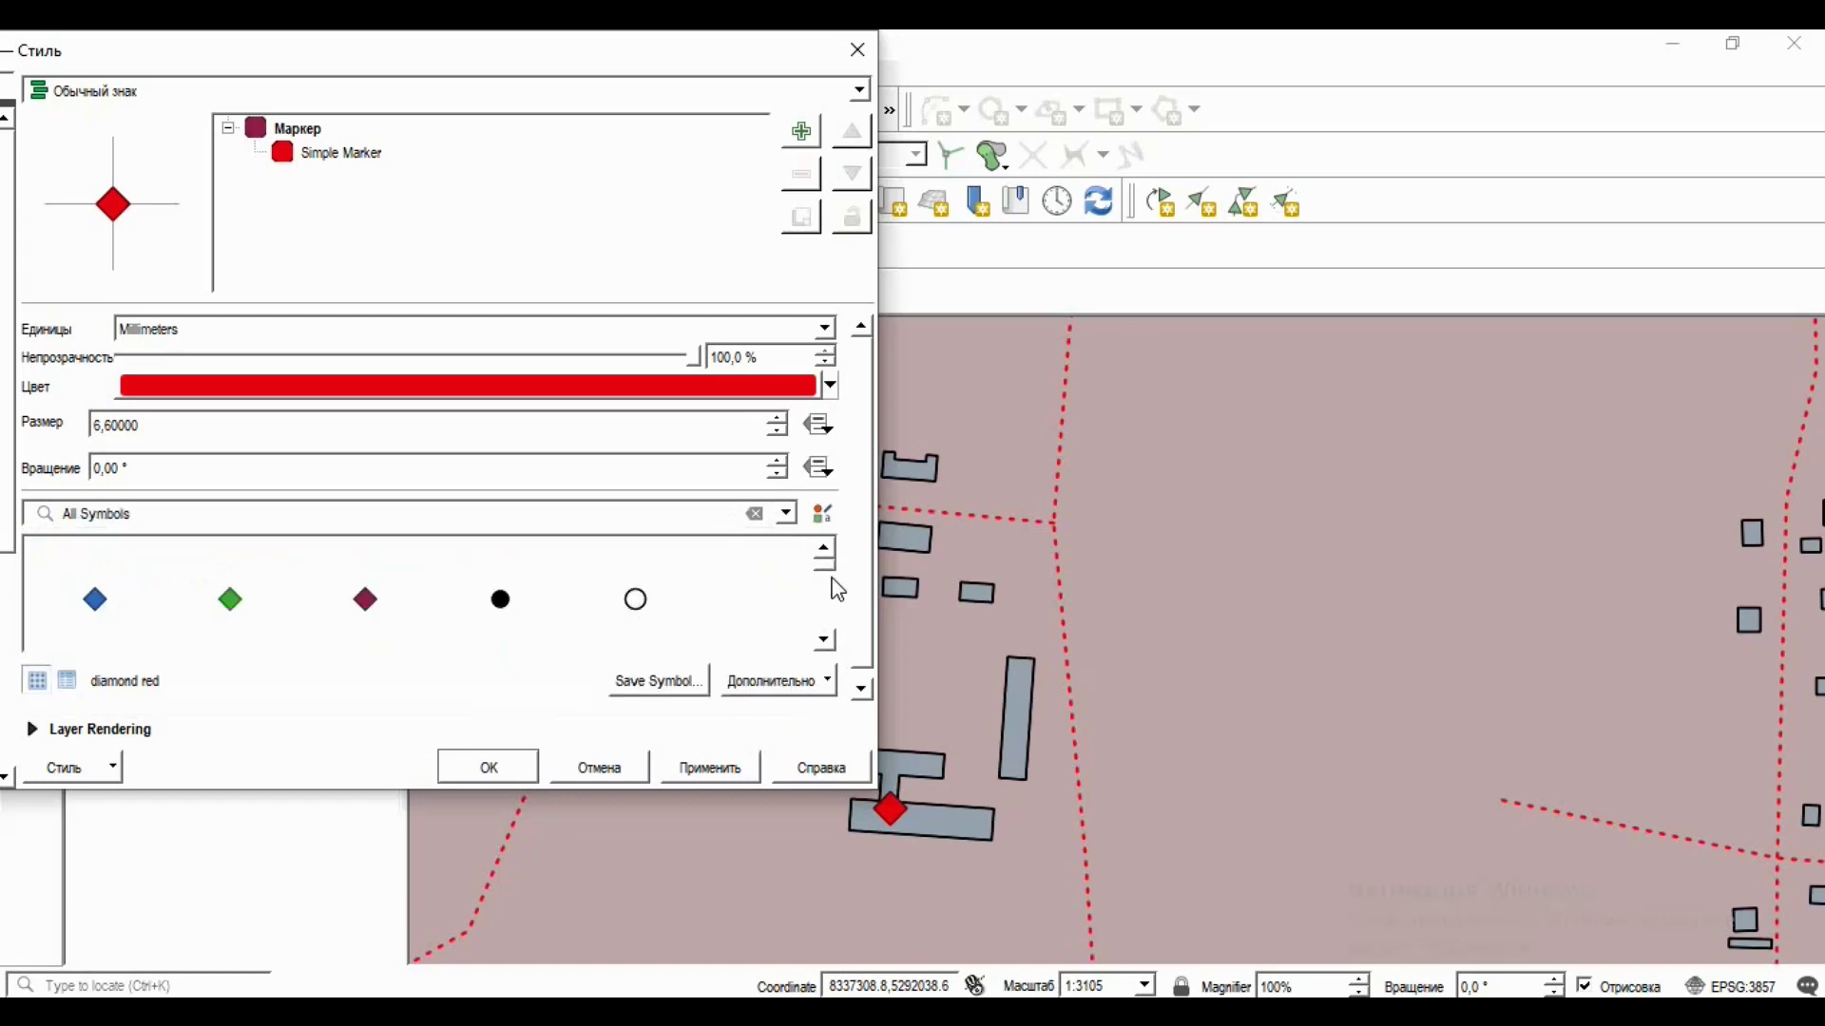
pyautogui.scroll(-1, 835, 577)
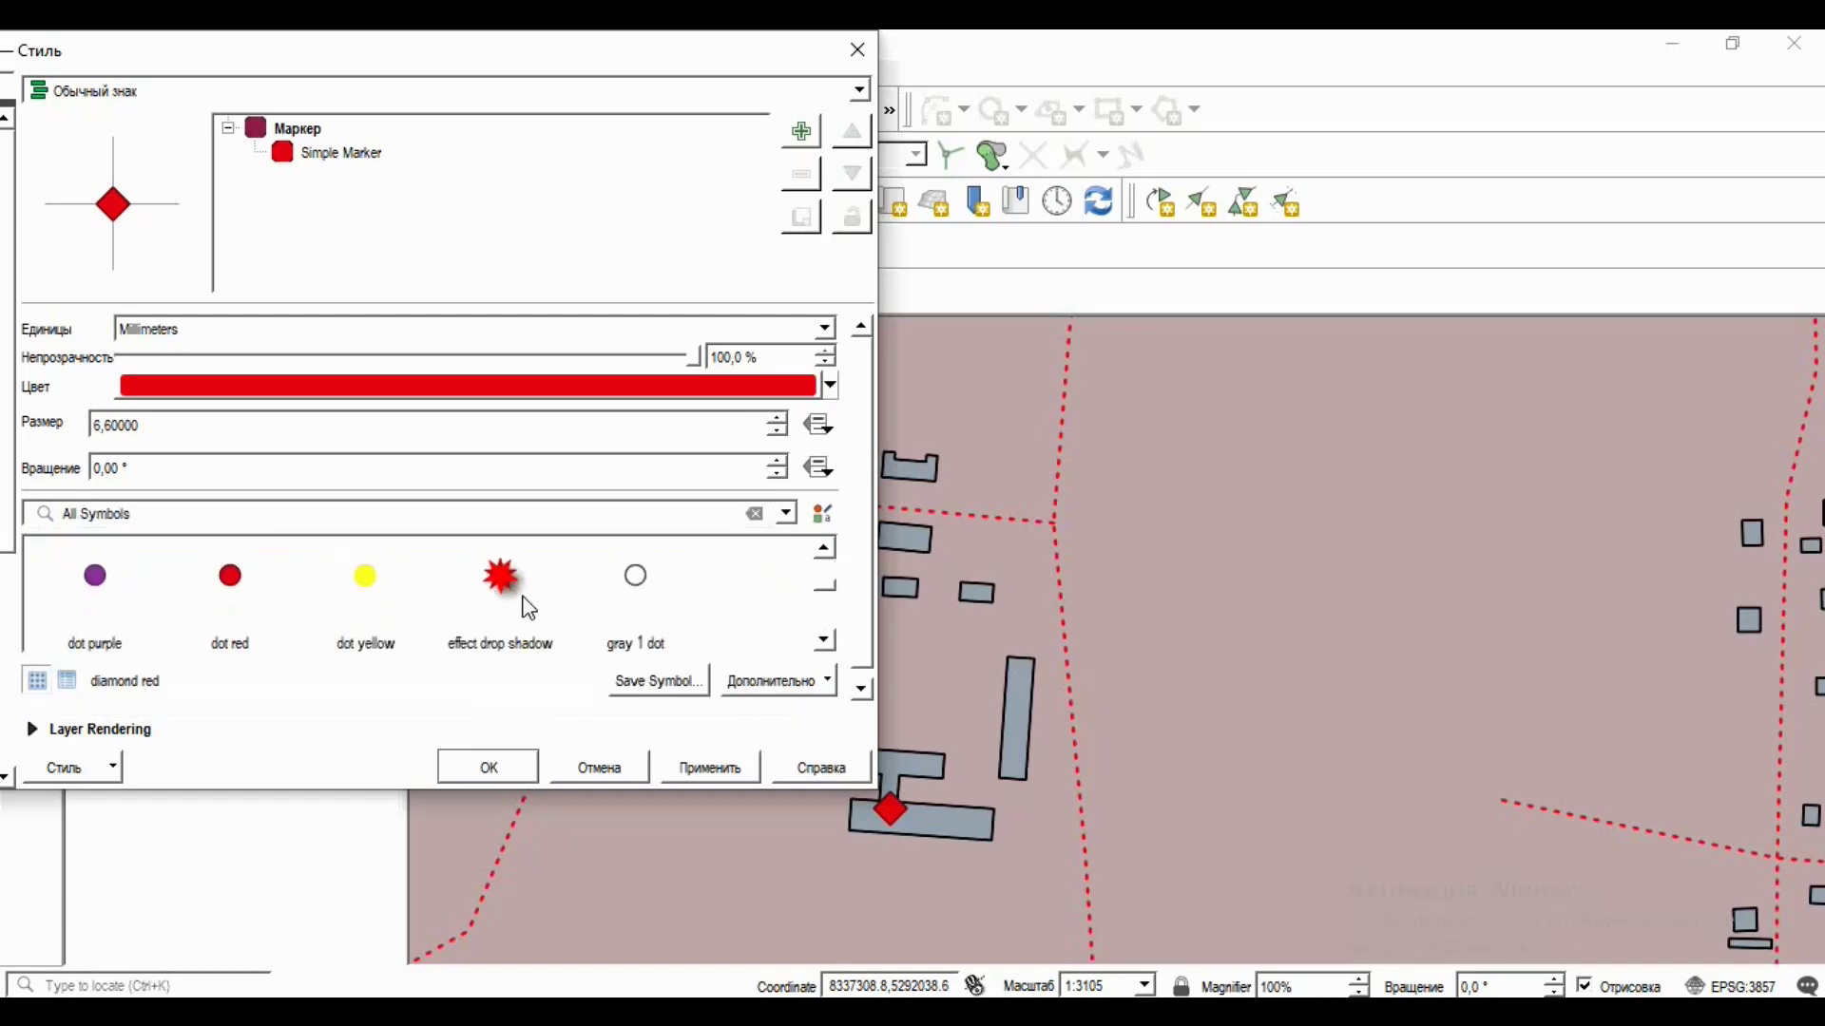
pyautogui.click(511, 585)
pyautogui.click(703, 765)
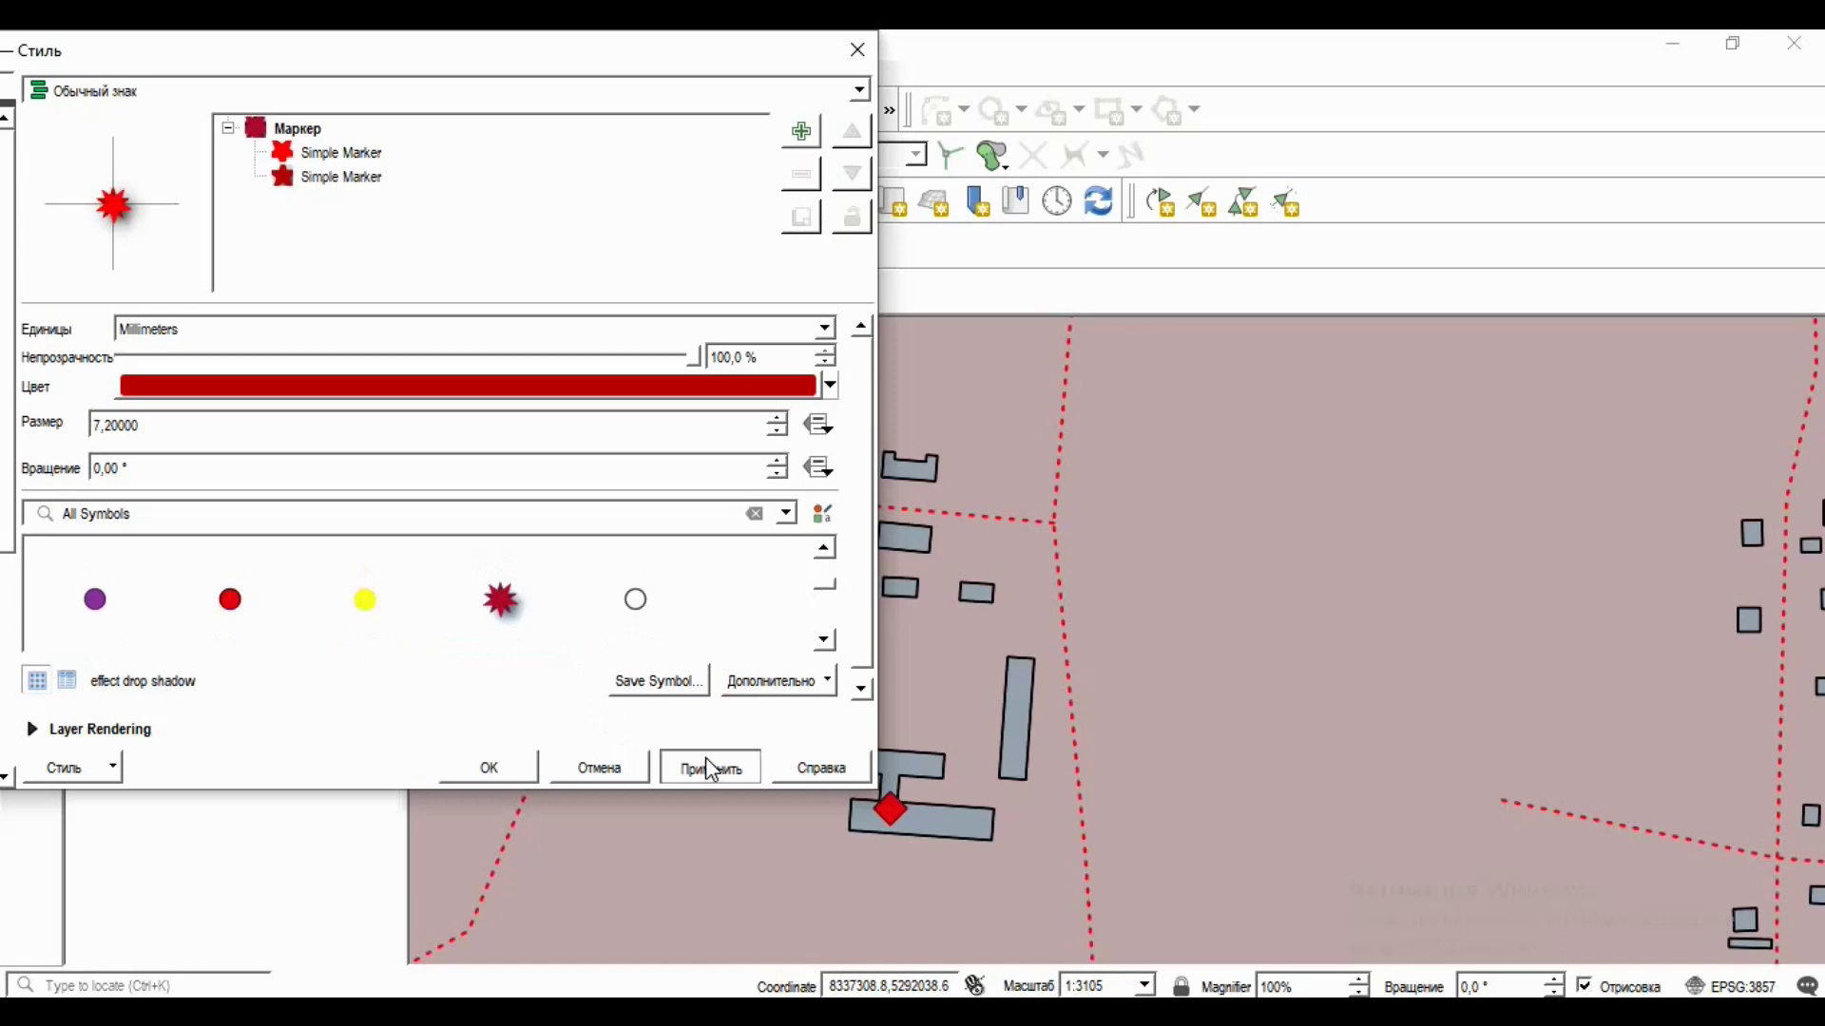
pyautogui.moveTo(592, 76)
pyautogui.mouseDown()
pyautogui.moveTo(195, 152)
pyautogui.moveTo(580, 87)
pyautogui.moveTo(566, 74)
pyautogui.mouseUp()
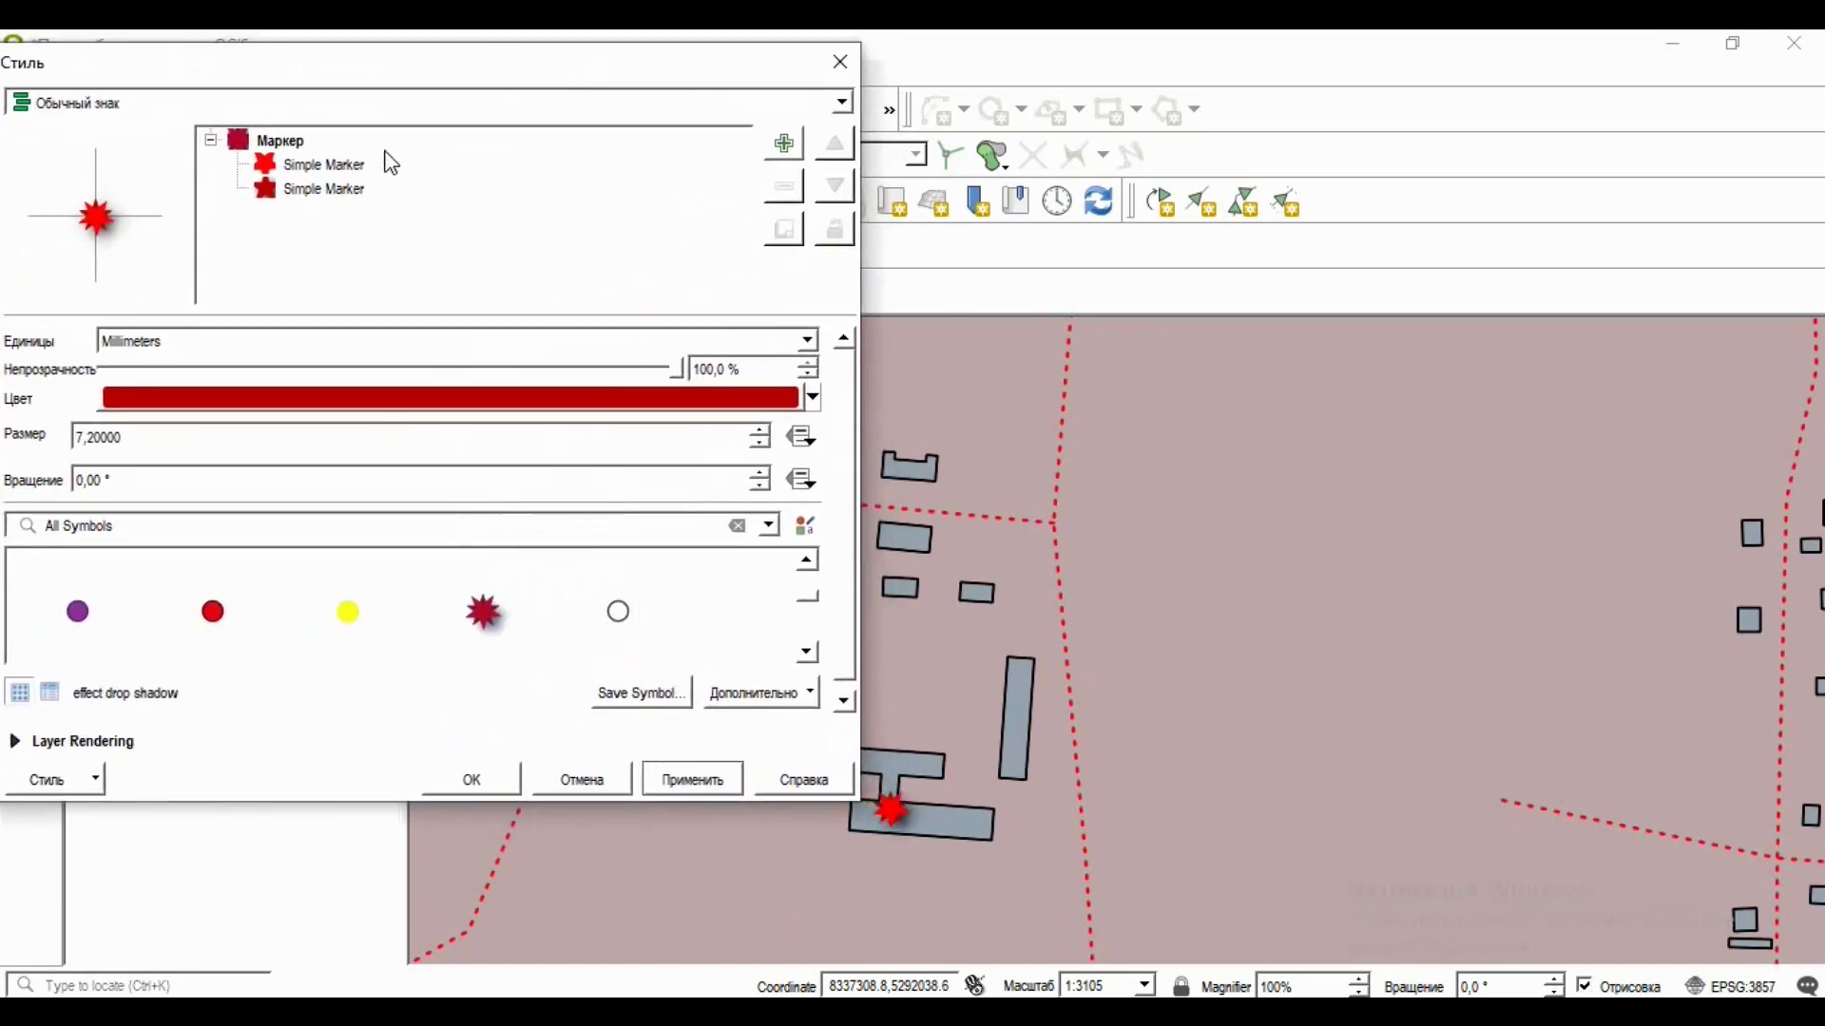
# Set the fill colour of the points marker's first Simple Marker layer to black, apply it and close the style dialog.
pyautogui.click(323, 165)
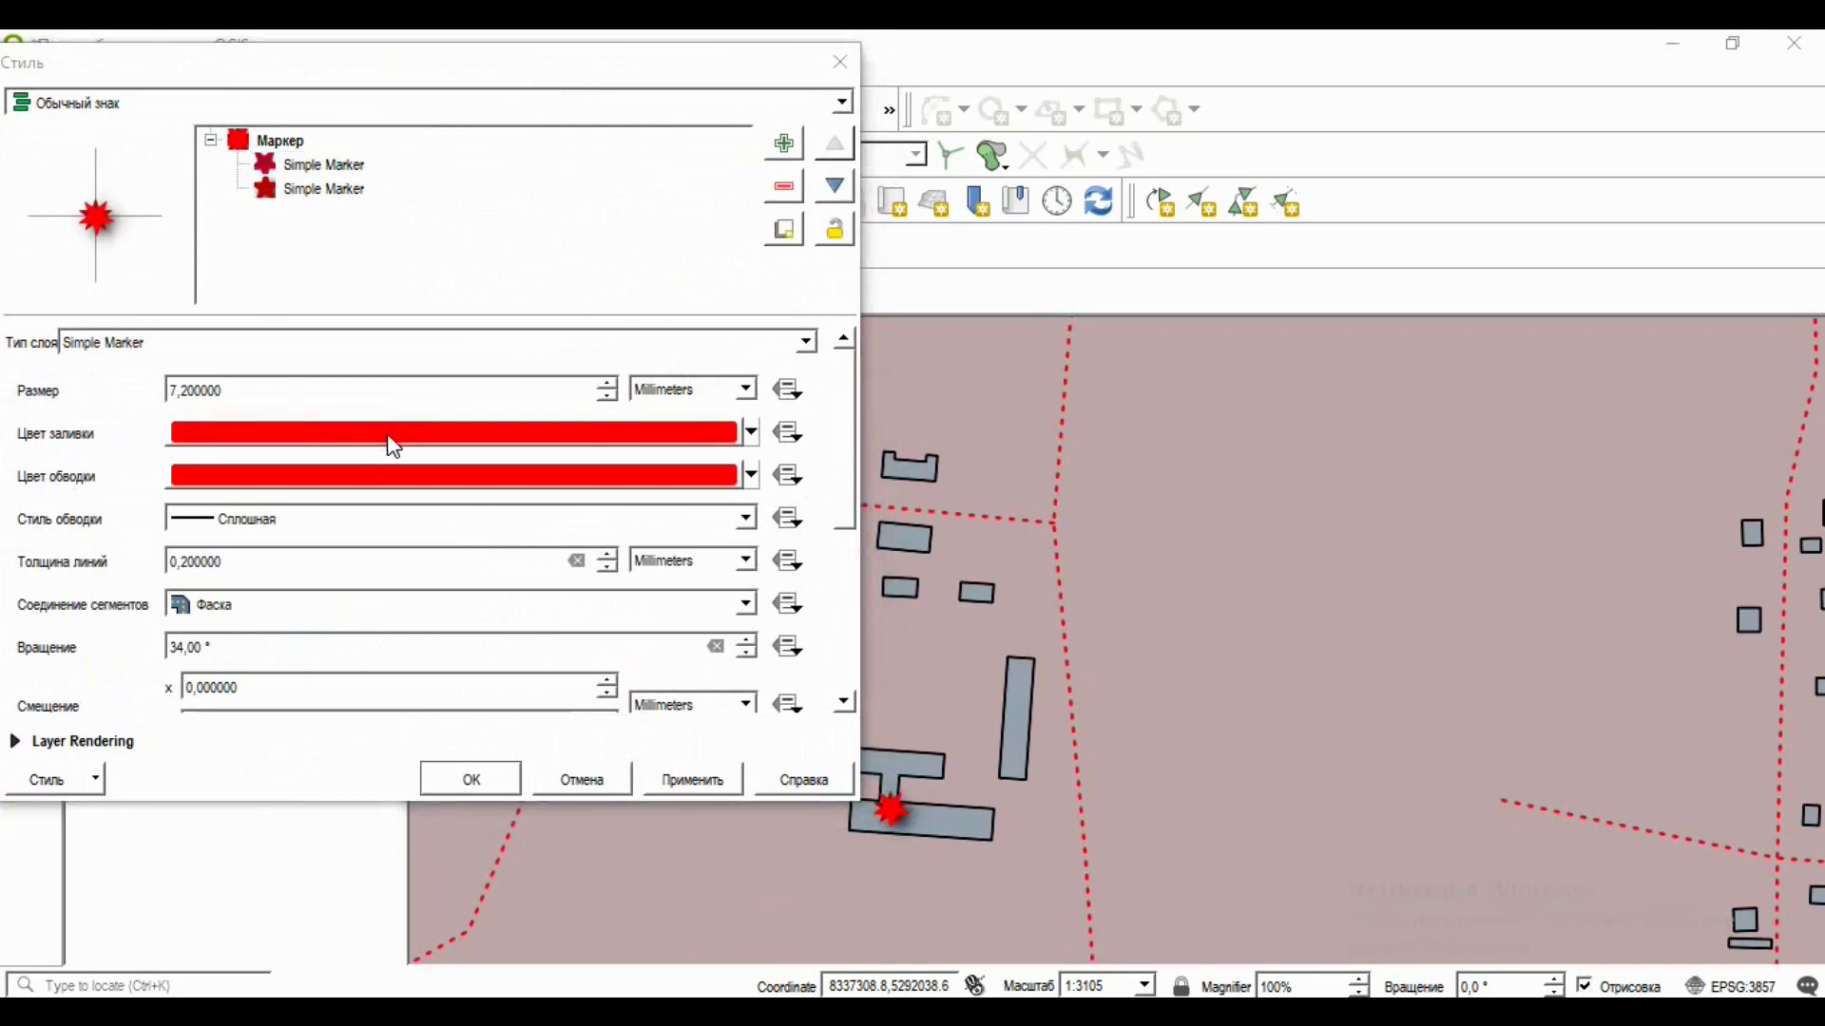
pyautogui.click(391, 437)
pyautogui.click(309, 364)
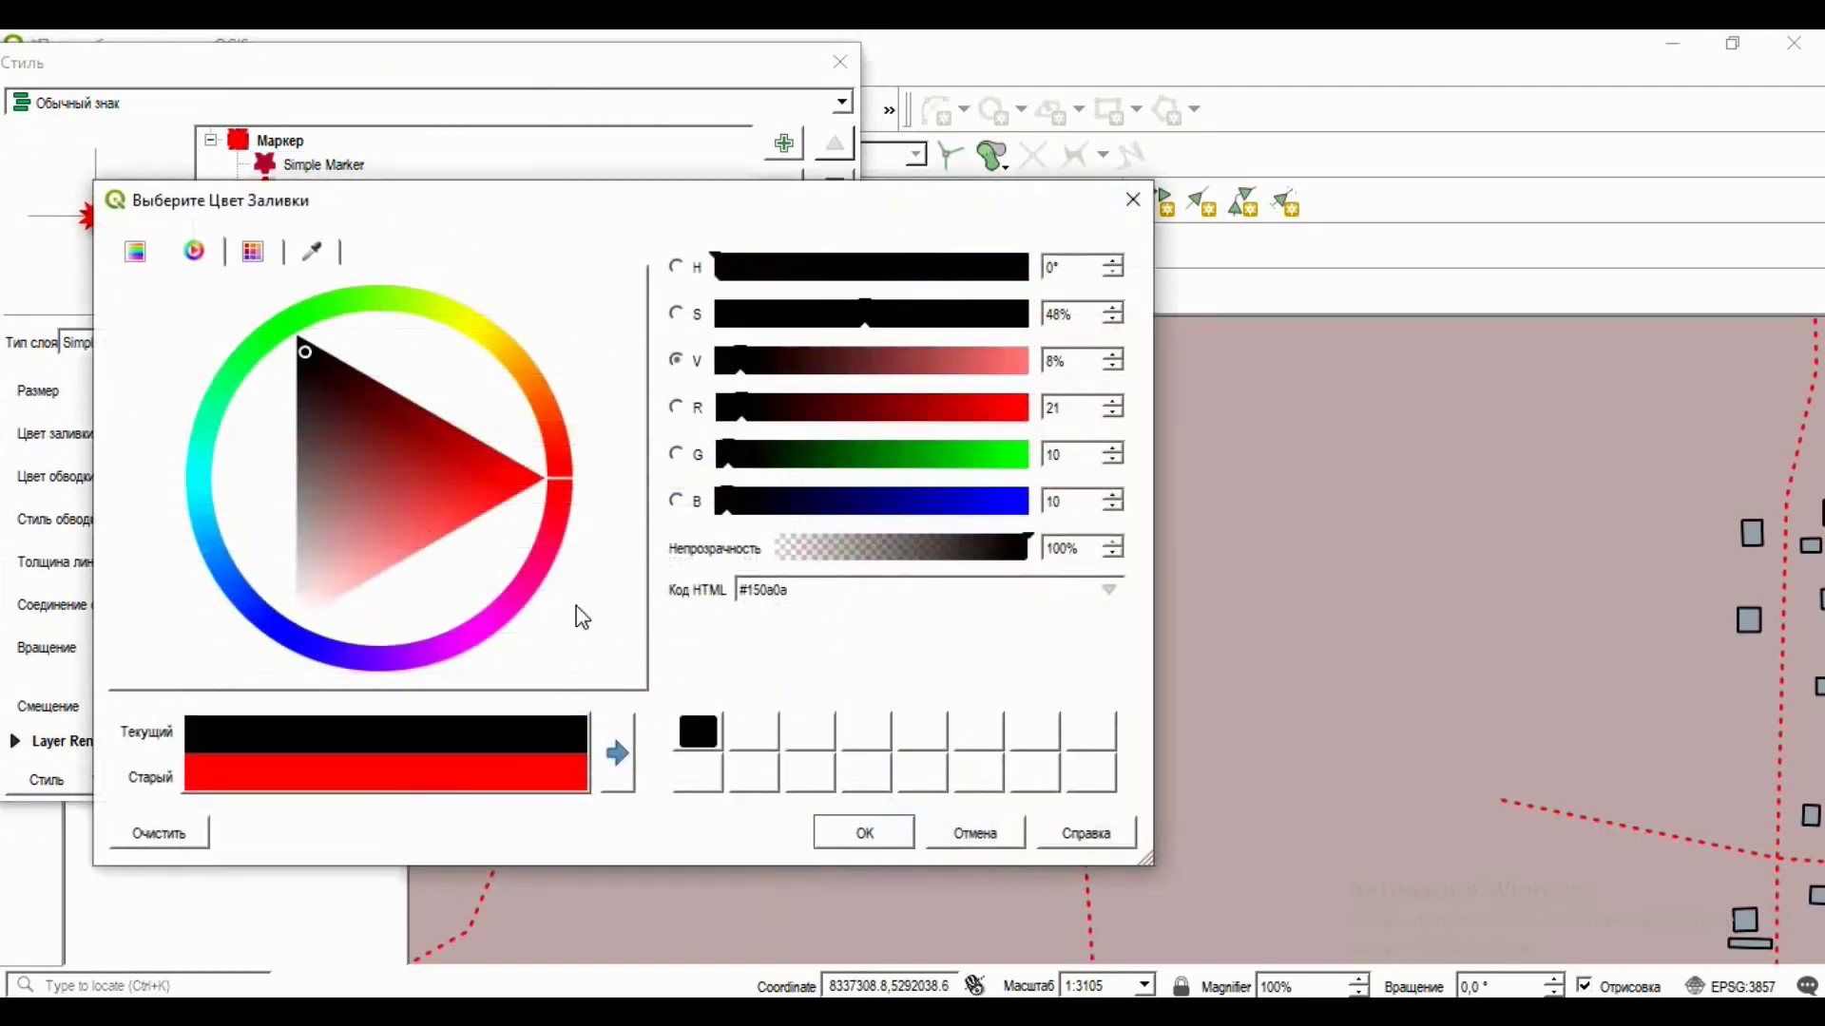
pyautogui.click(861, 833)
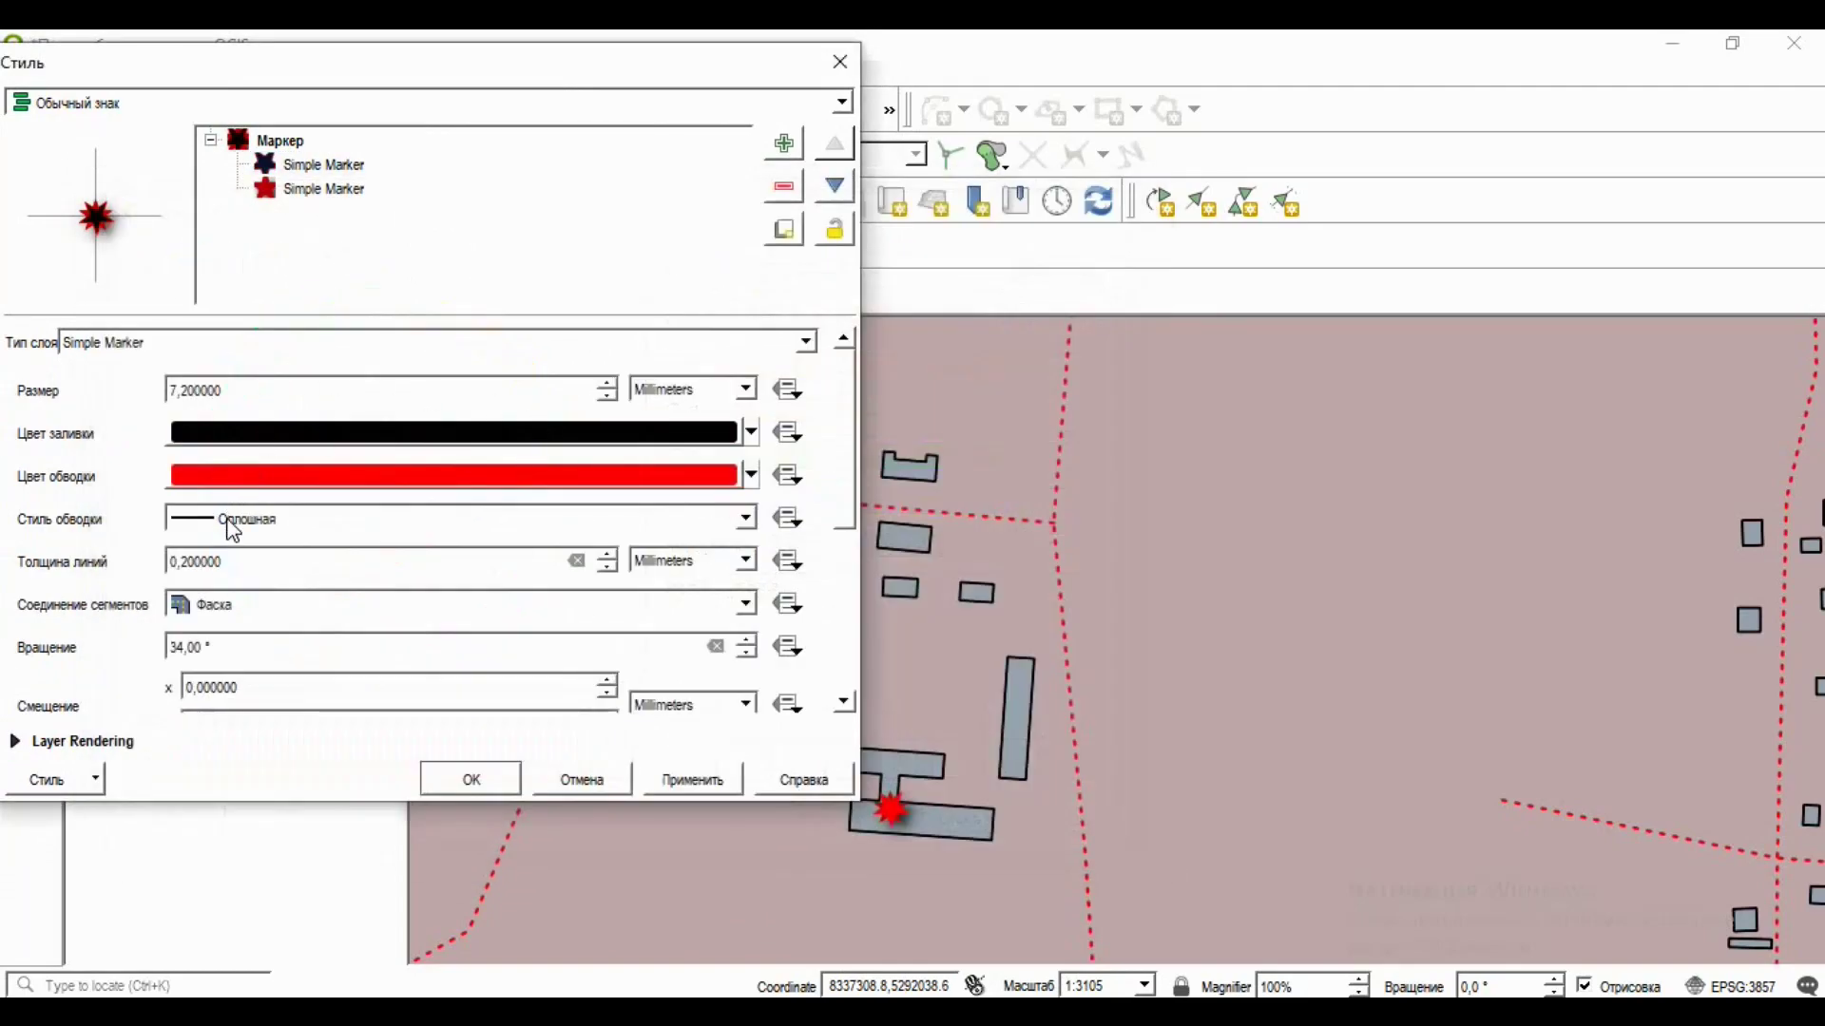
pyautogui.click(711, 785)
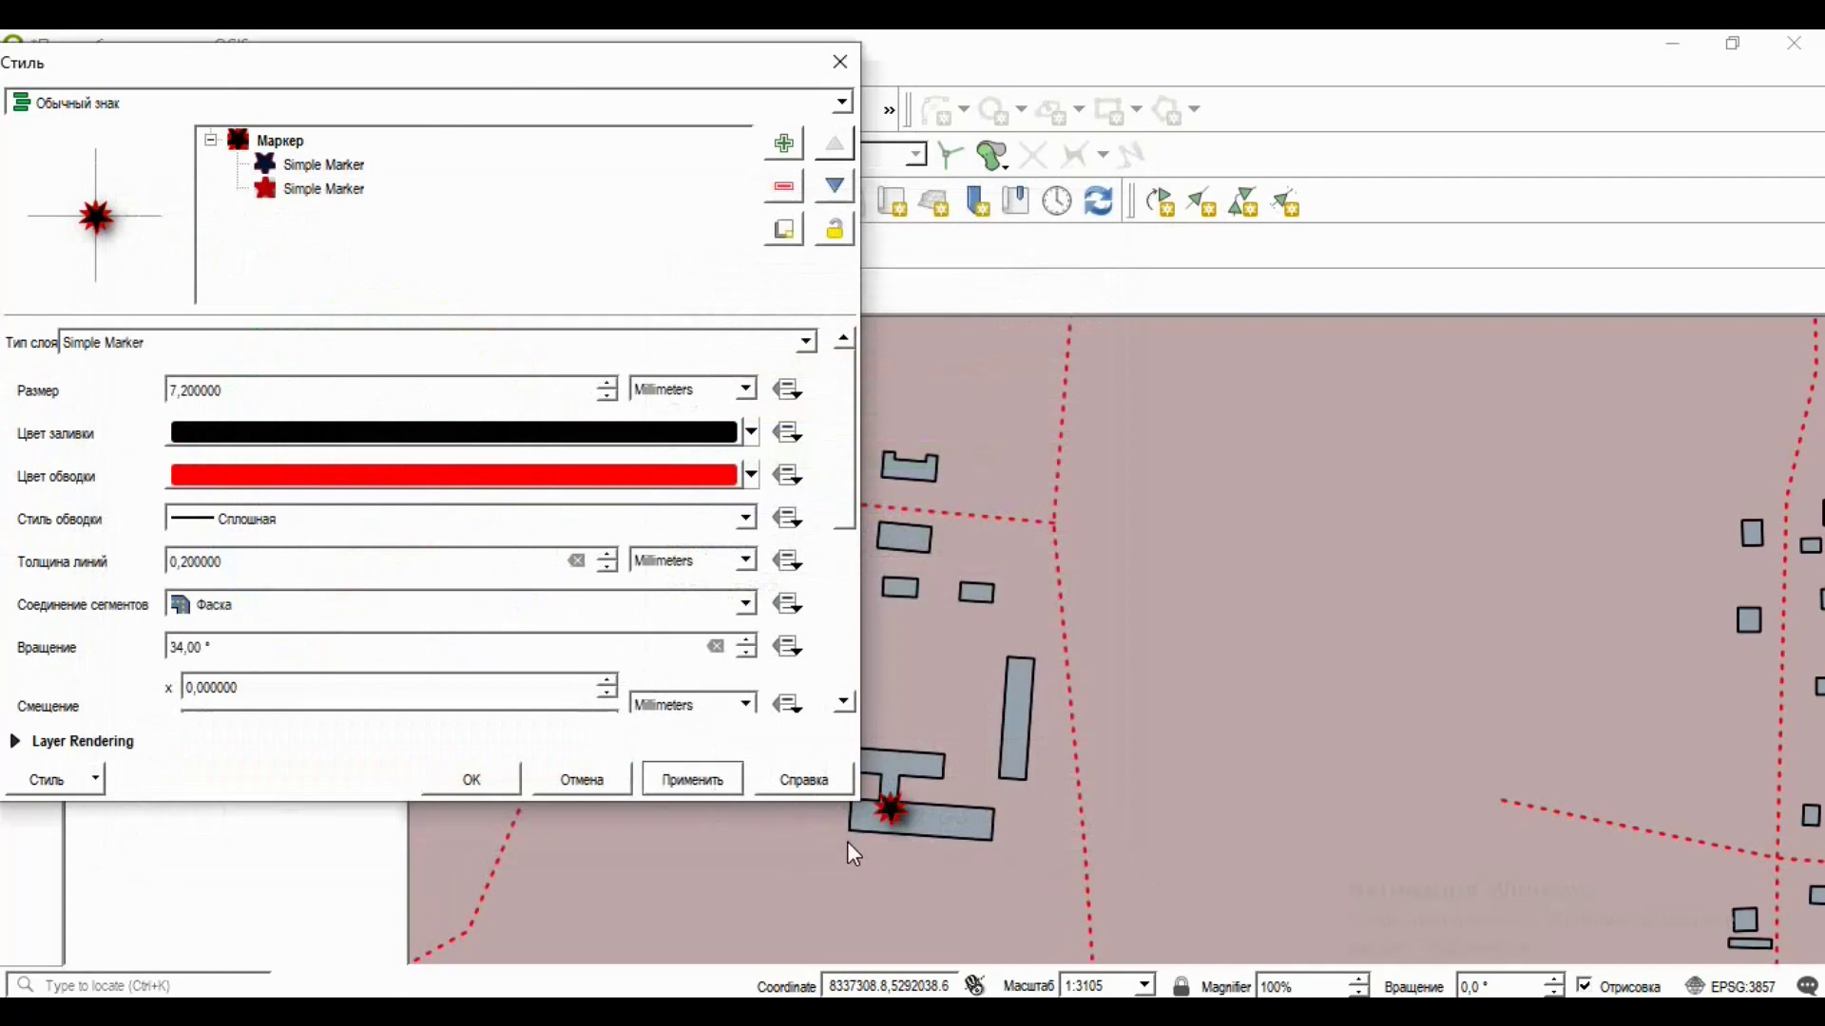
pyautogui.click(504, 787)
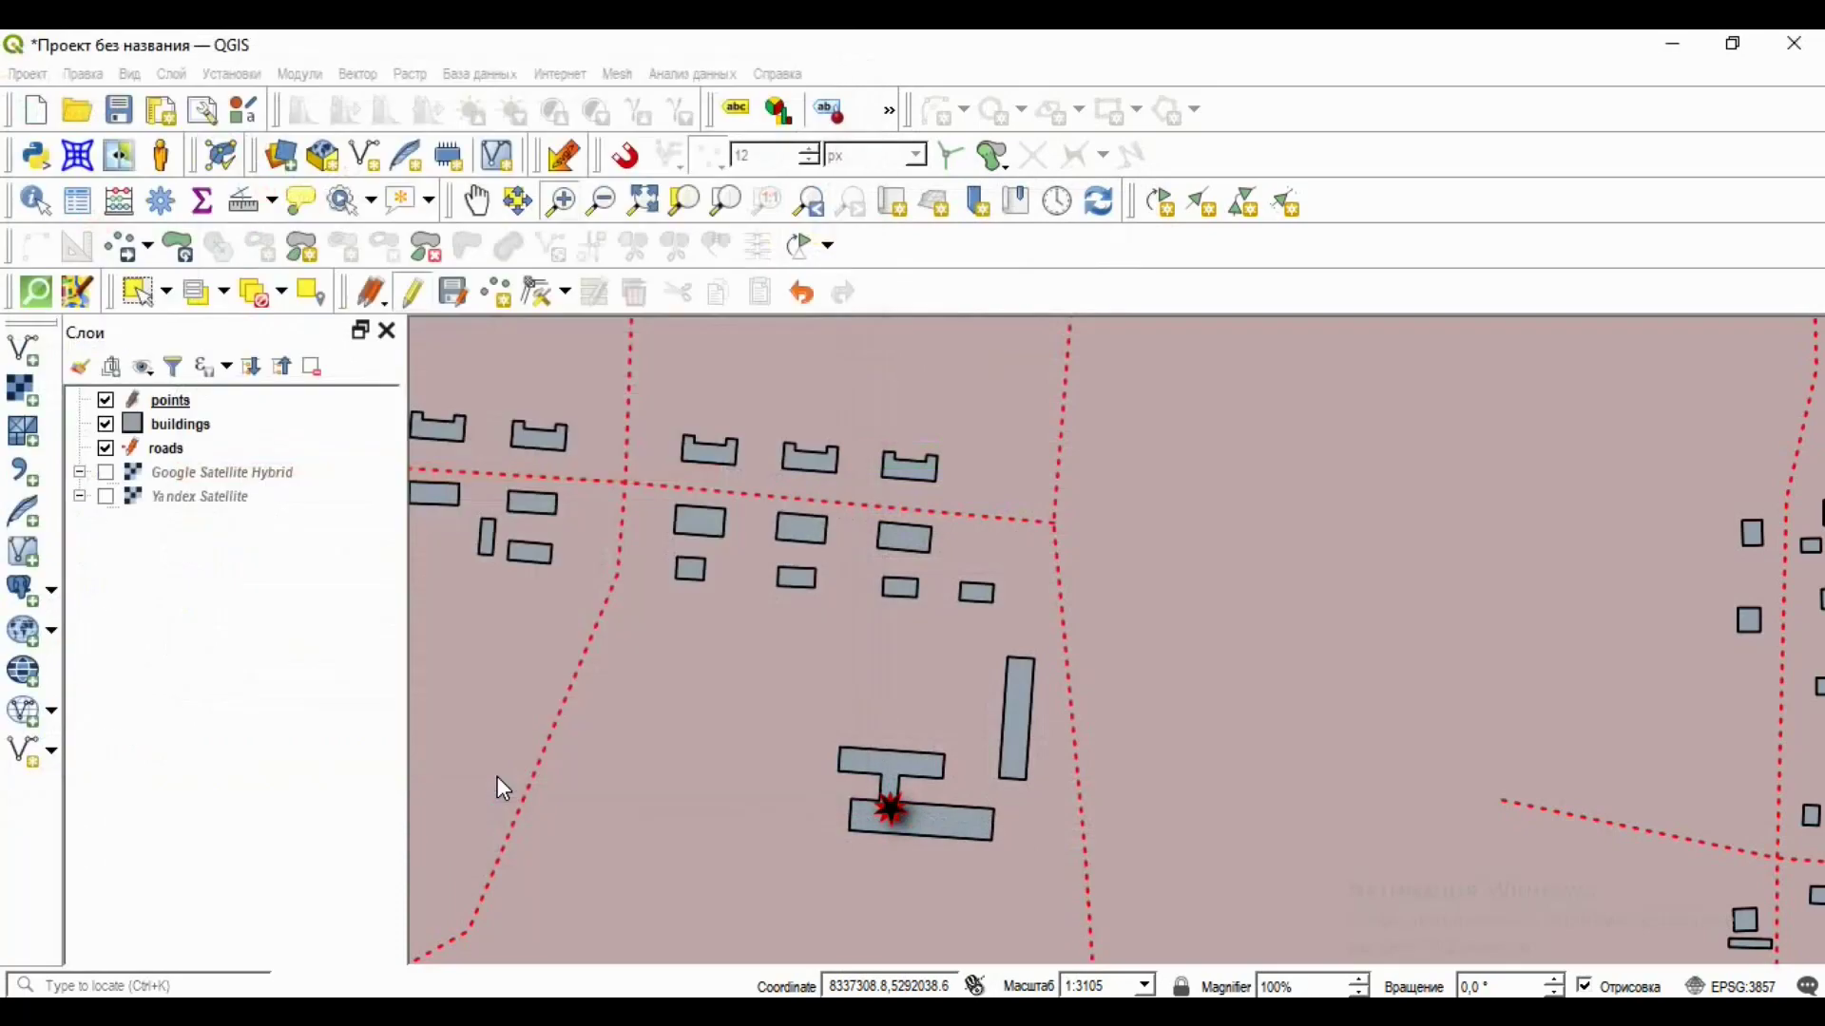
# Open the buildings layer's style properties, look at its Simple Line outline settings and select the whole fill symbol.
pyautogui.click(601, 199)
pyautogui.click(887, 654)
pyautogui.moveTo(1149, 750); pyautogui.dragTo(946, 823)
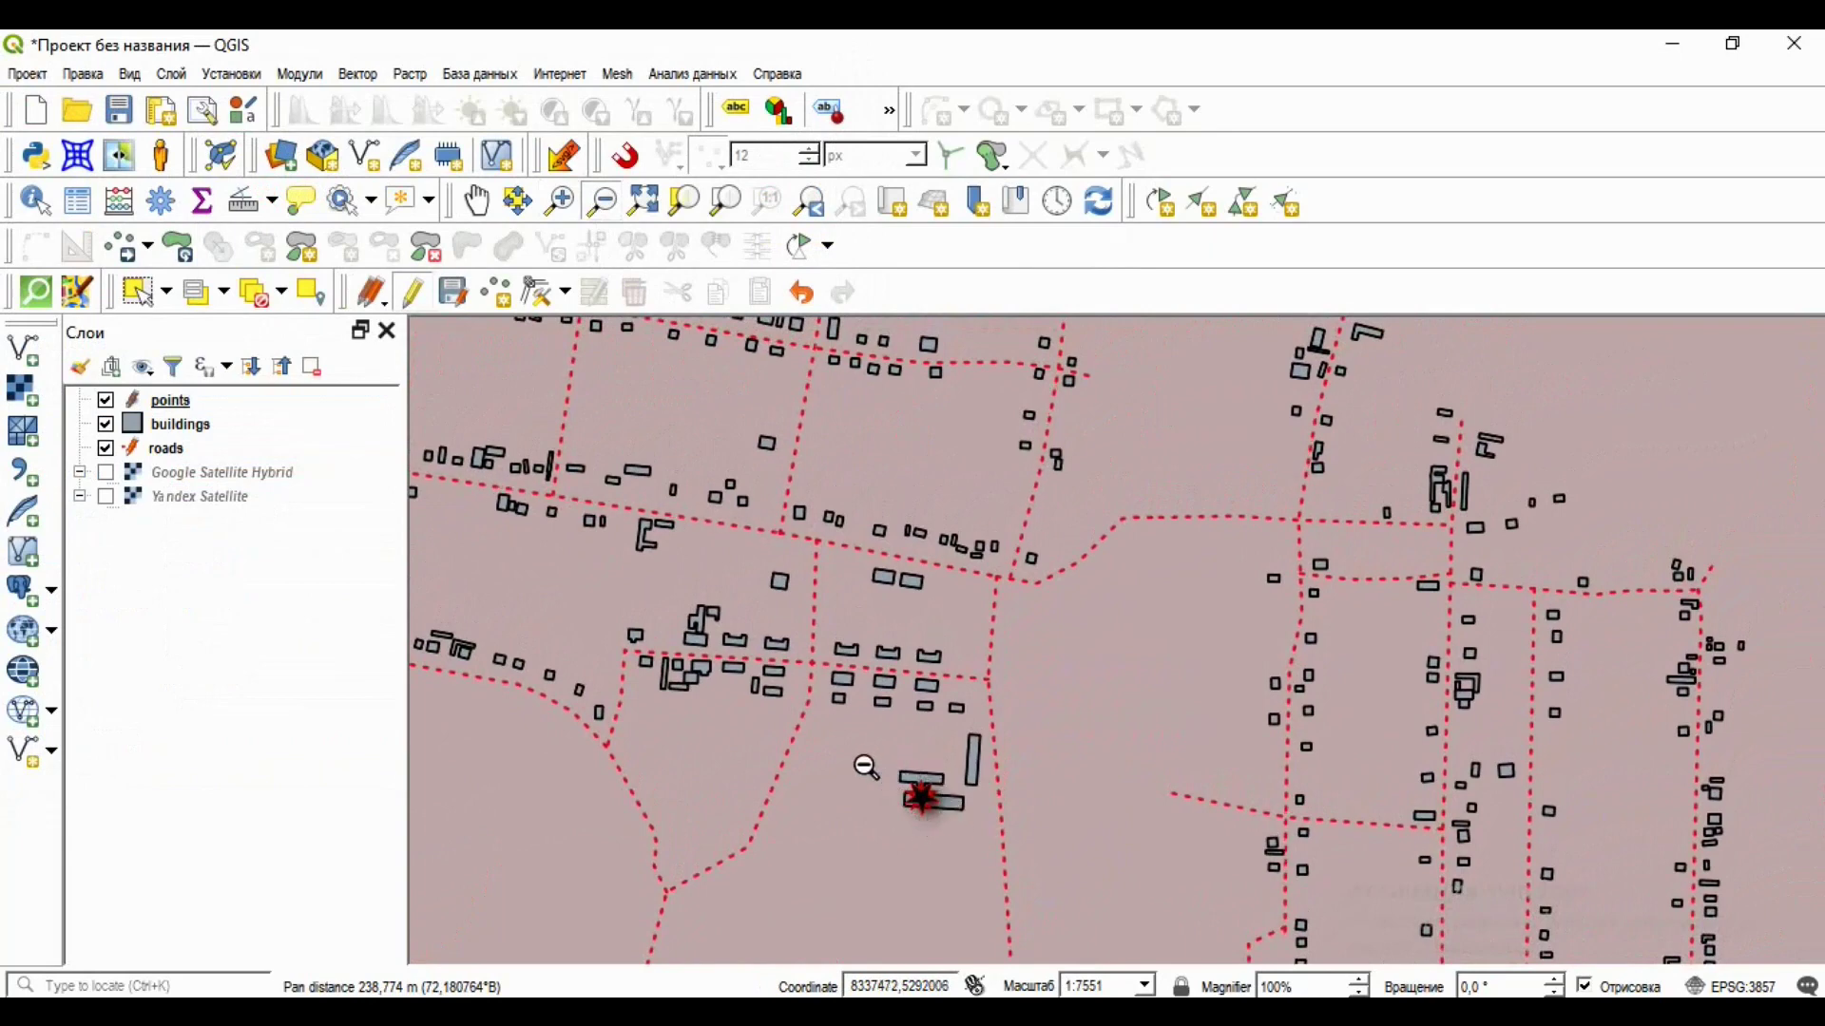
pyautogui.moveTo(1140, 704); pyautogui.dragTo(1080, 772)
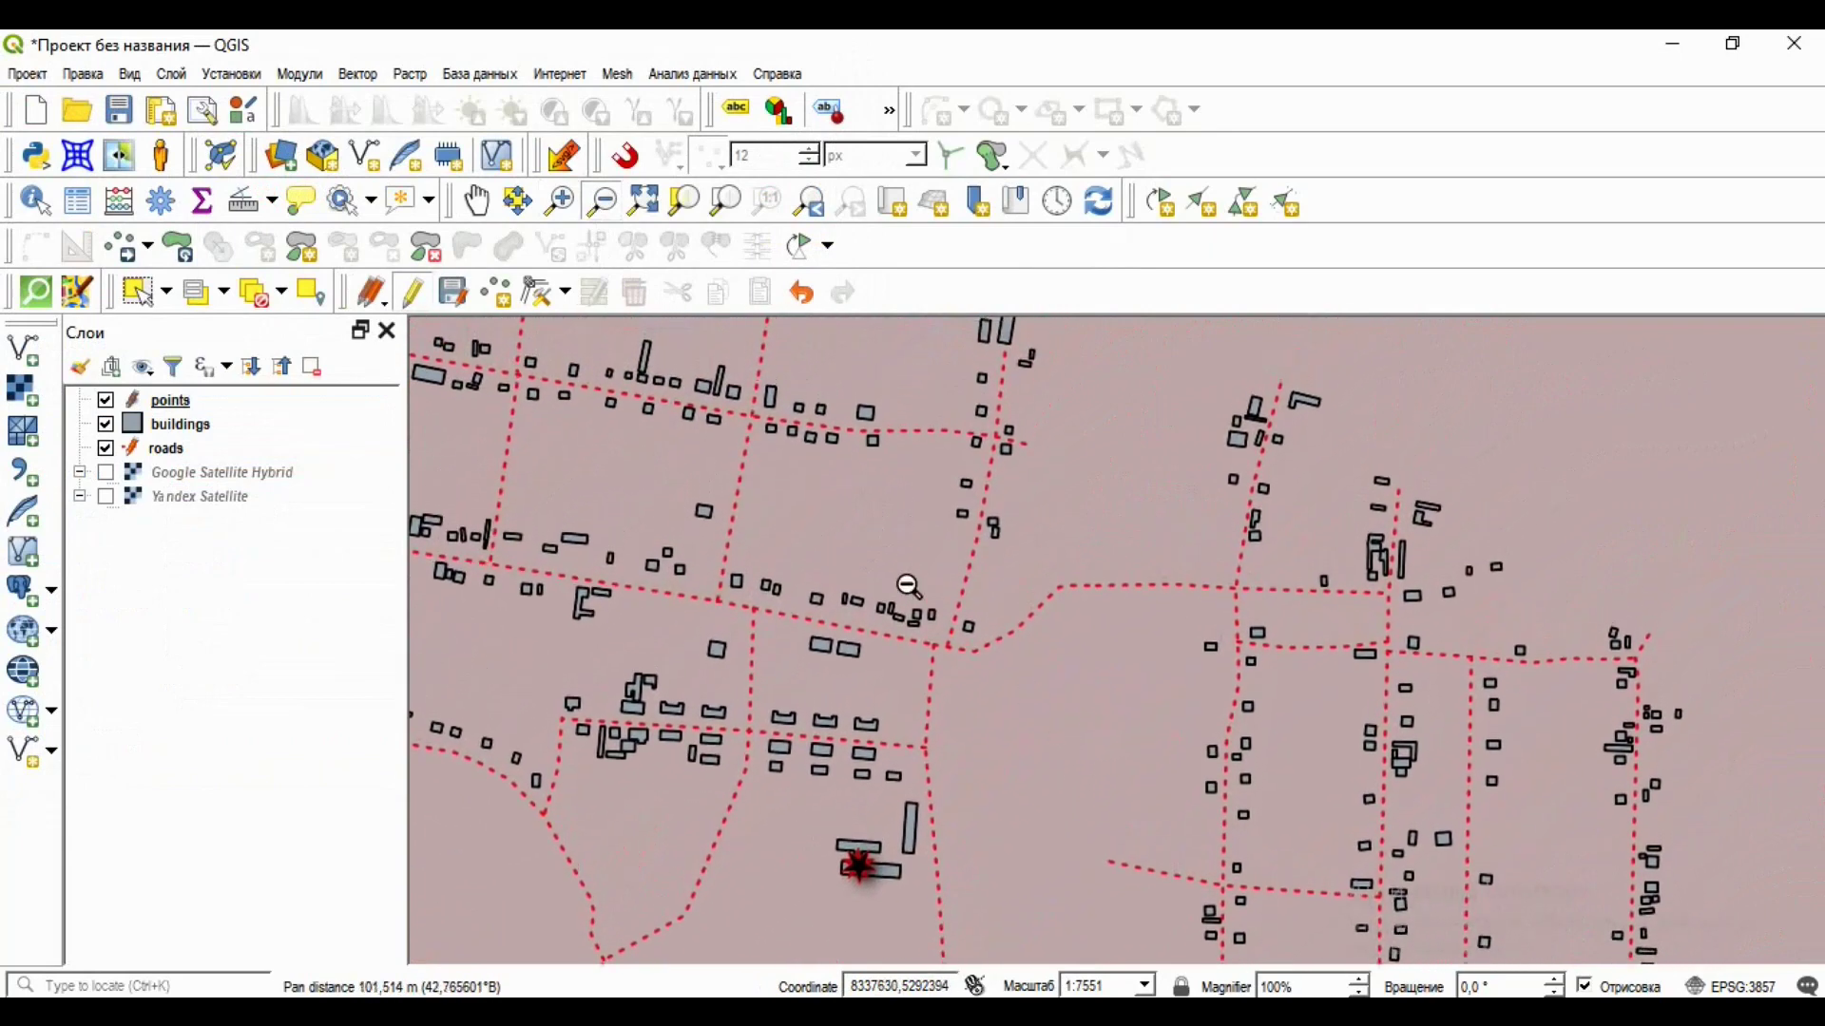
pyautogui.click(229, 436)
pyautogui.doubleClick(222, 426)
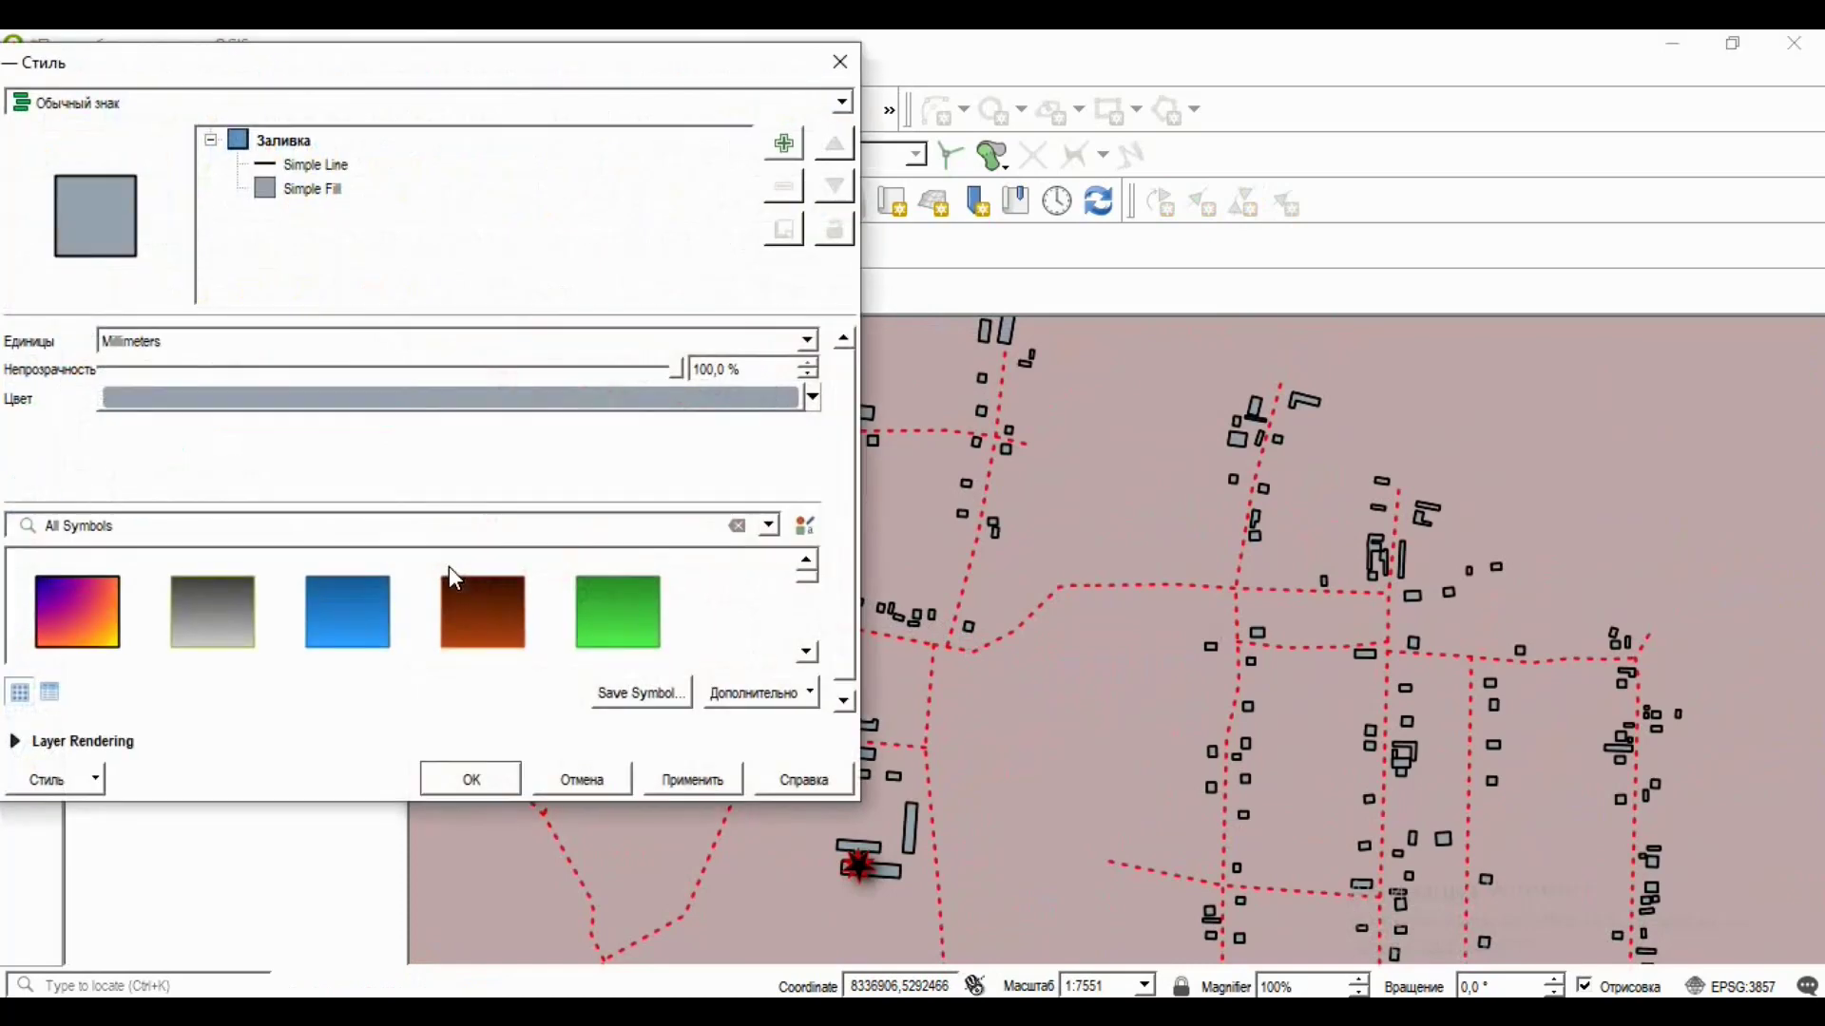
pyautogui.click(335, 169)
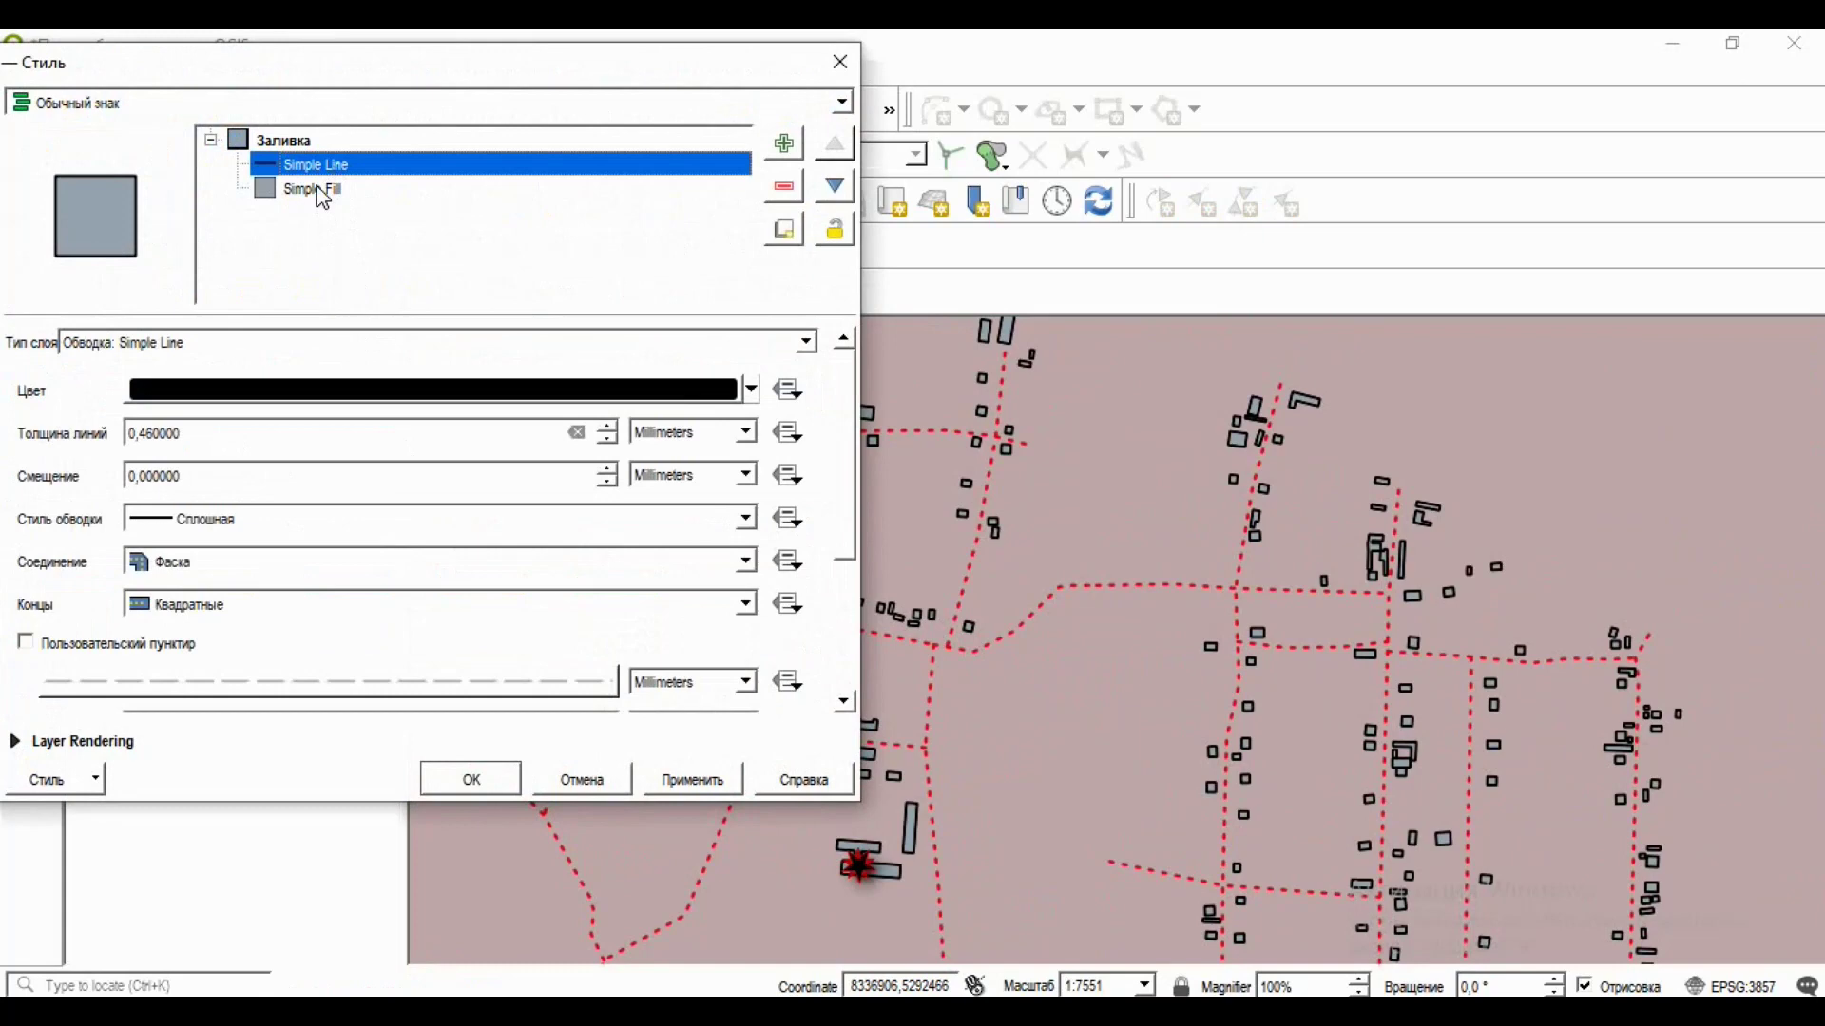
pyautogui.click(323, 146)
# Browse the fill presets for the buildings layer and choose the green hatch preset hashed cgreen \.
pyautogui.moveTo(807, 582); pyautogui.dragTo(809, 630)
pyautogui.scroll(4, 810, 630)
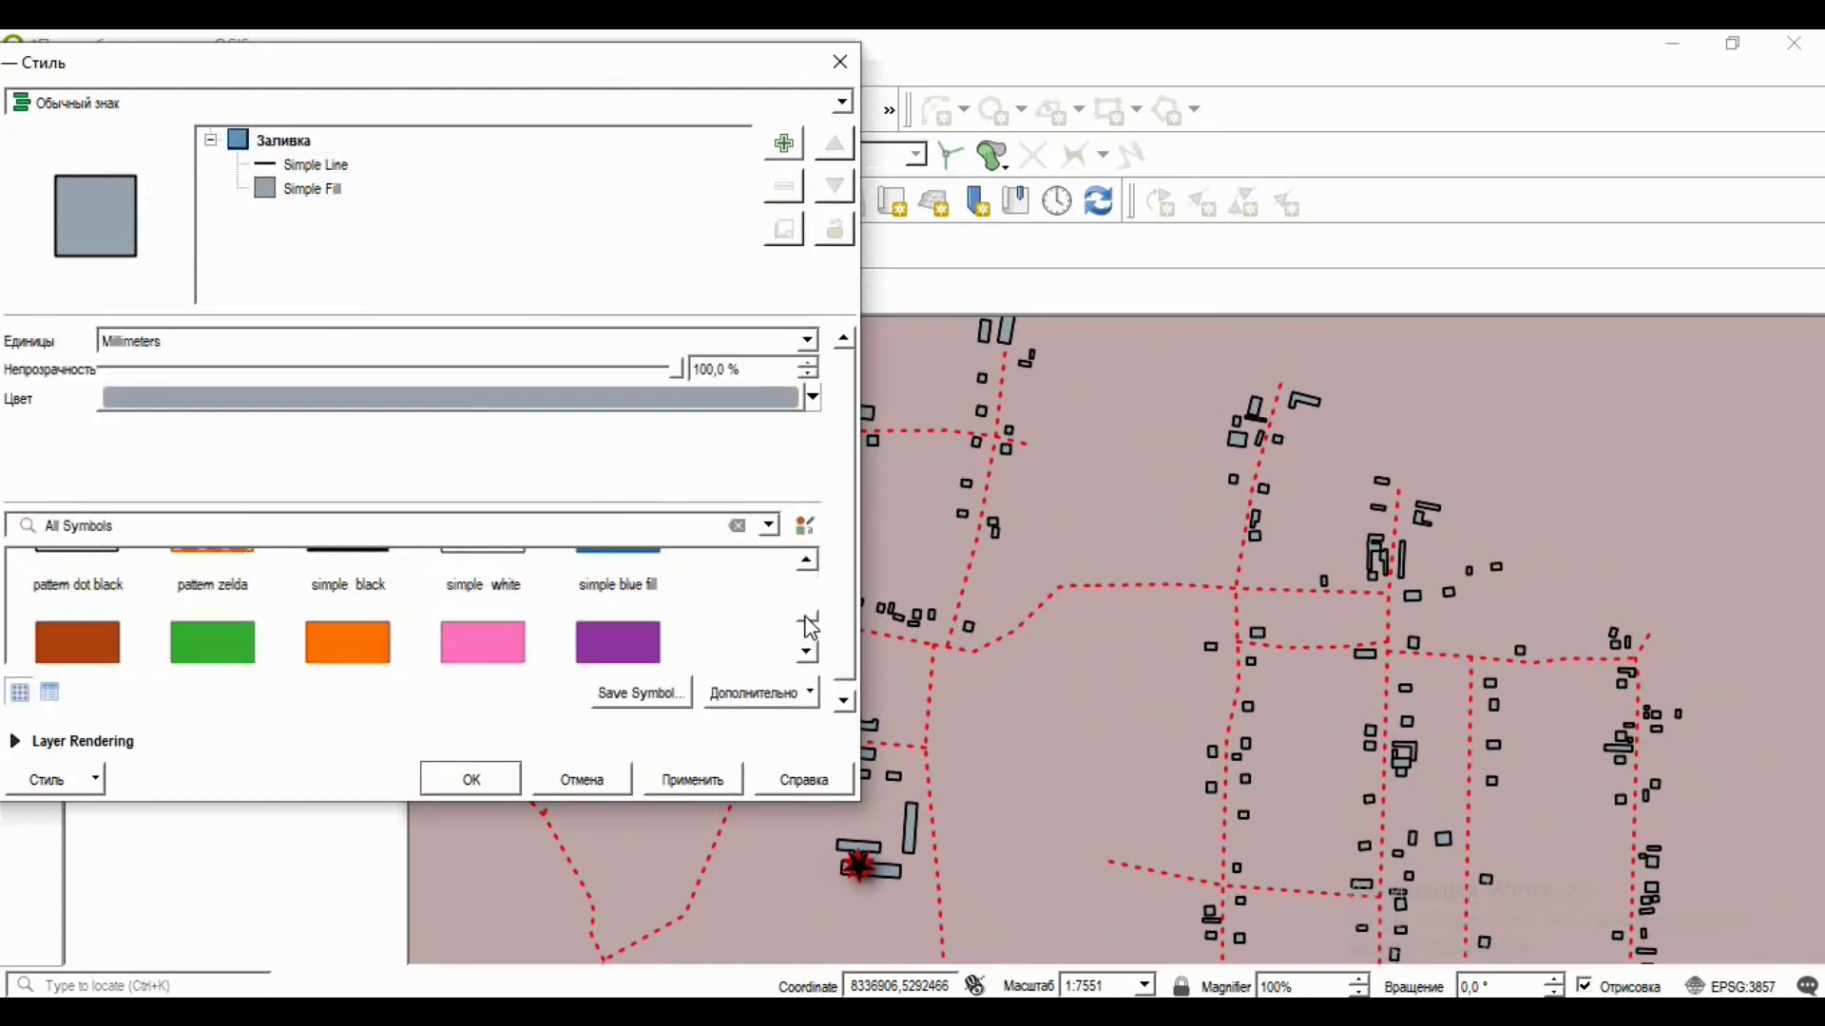
pyautogui.scroll(-6, 813, 634)
pyautogui.scroll(-4, 813, 632)
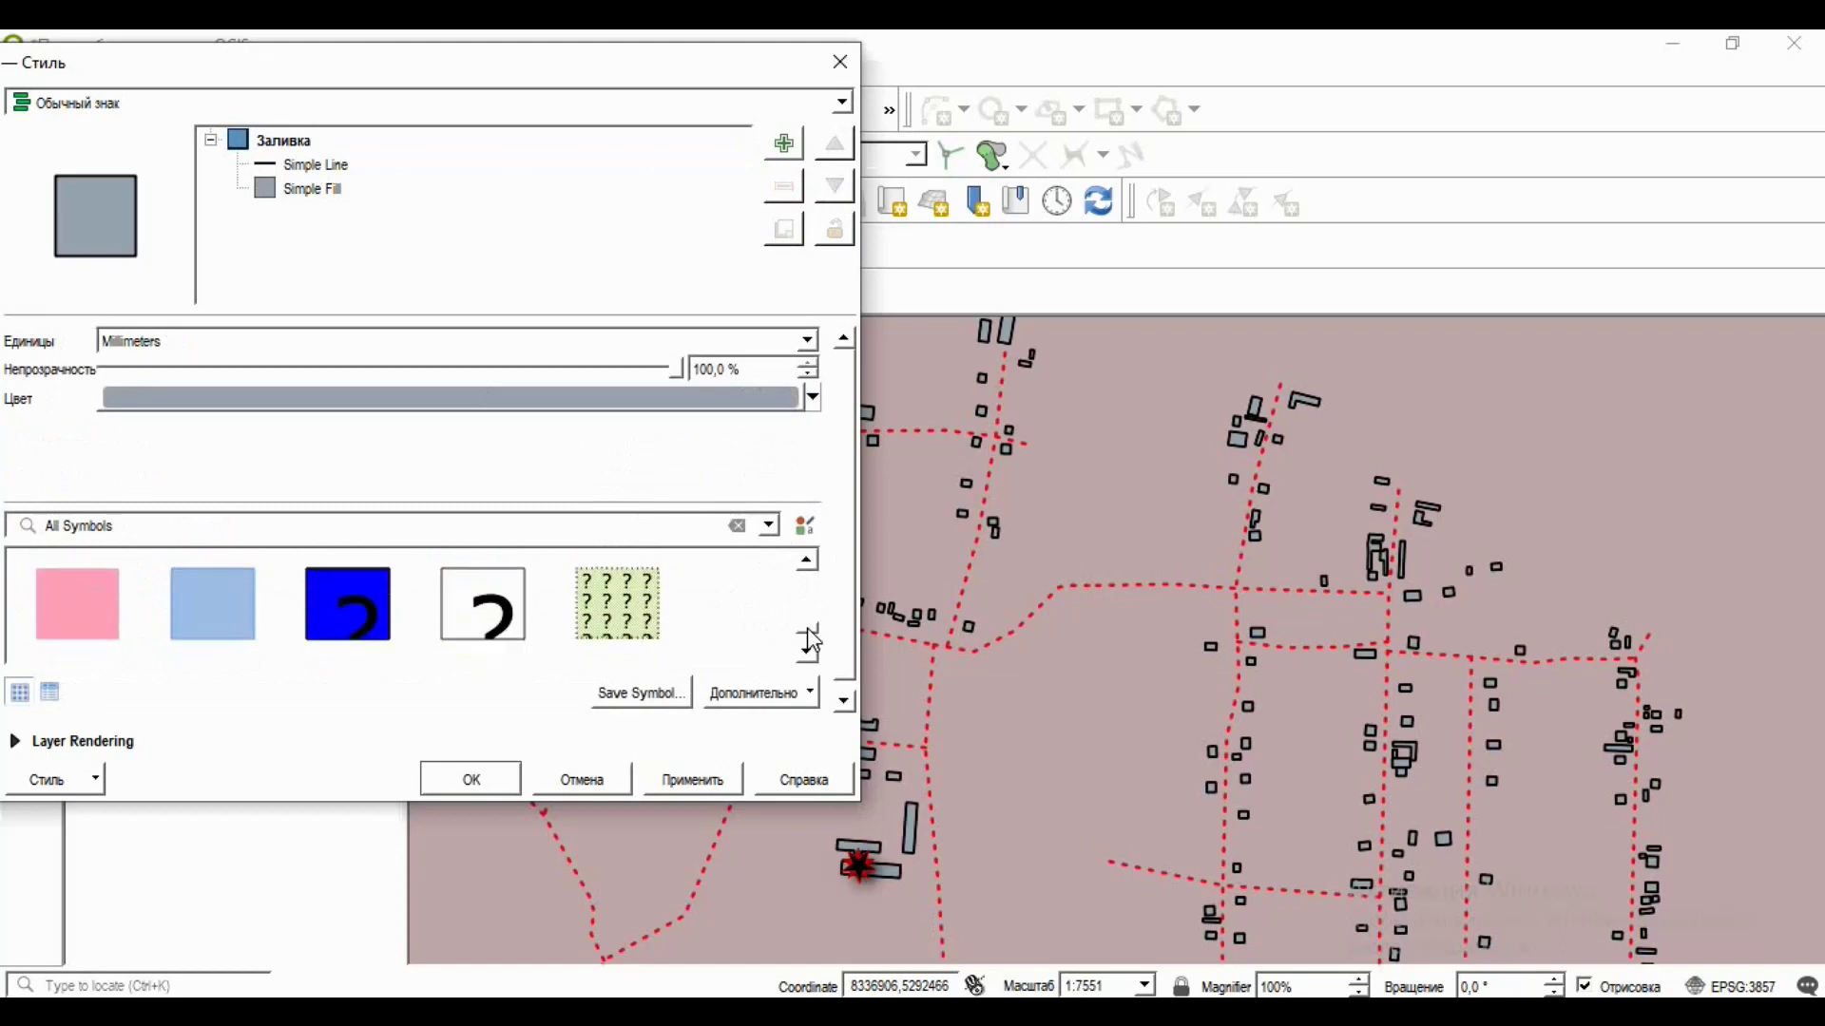
pyautogui.scroll(6, 807, 628)
pyautogui.scroll(4, 808, 628)
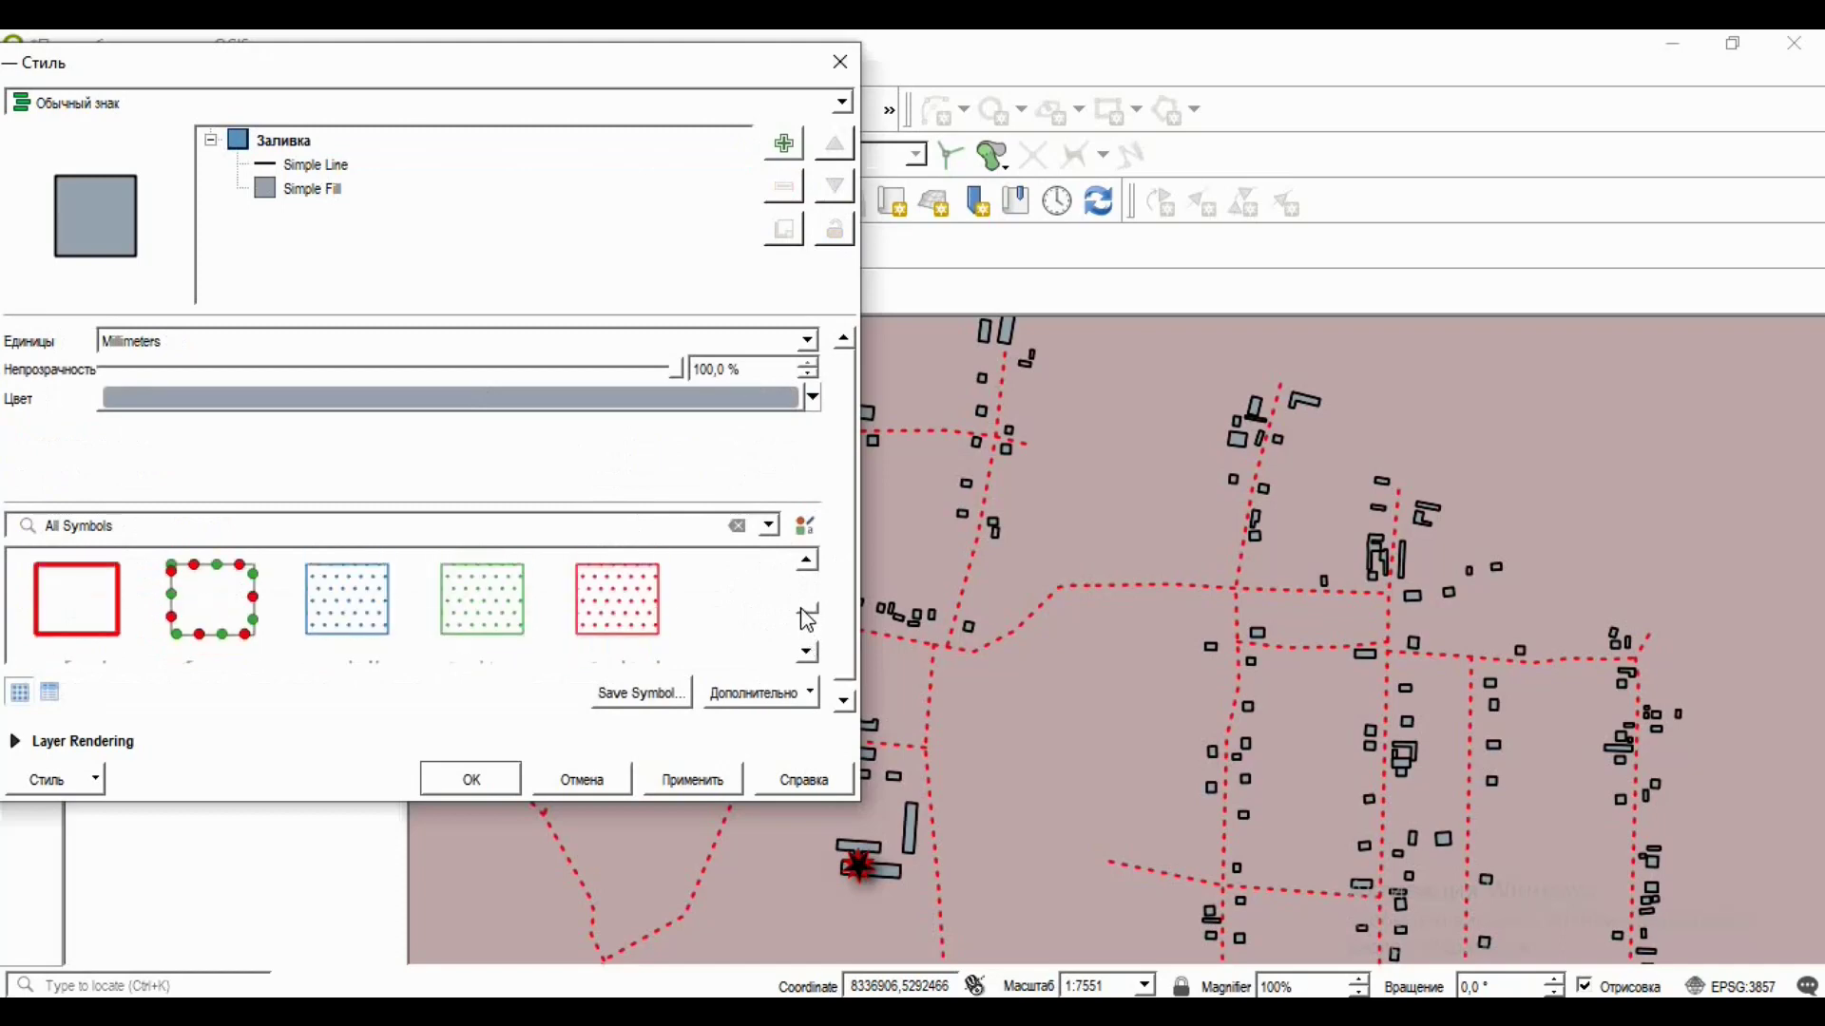
pyautogui.scroll(2, 810, 616)
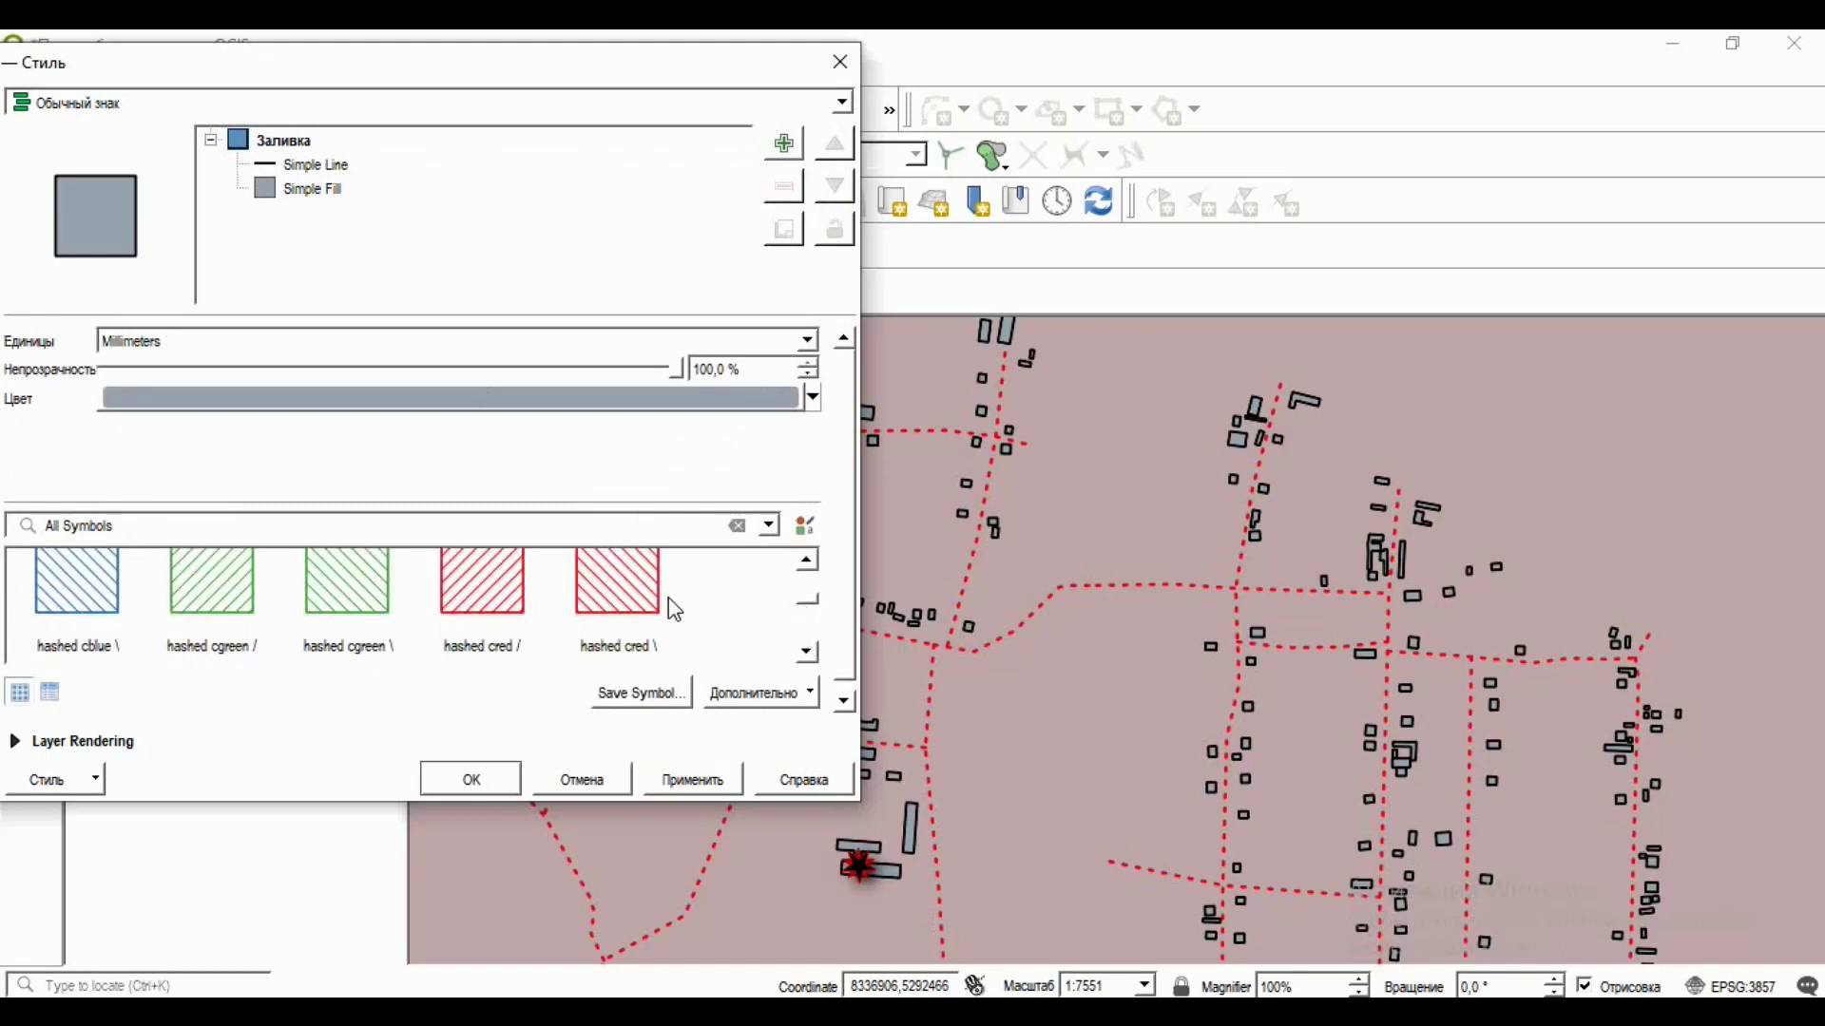
pyautogui.click(394, 604)
# Set the Simple Line outline colour of the buildings' hatched symbol to black and apply it.
pyautogui.click(304, 167)
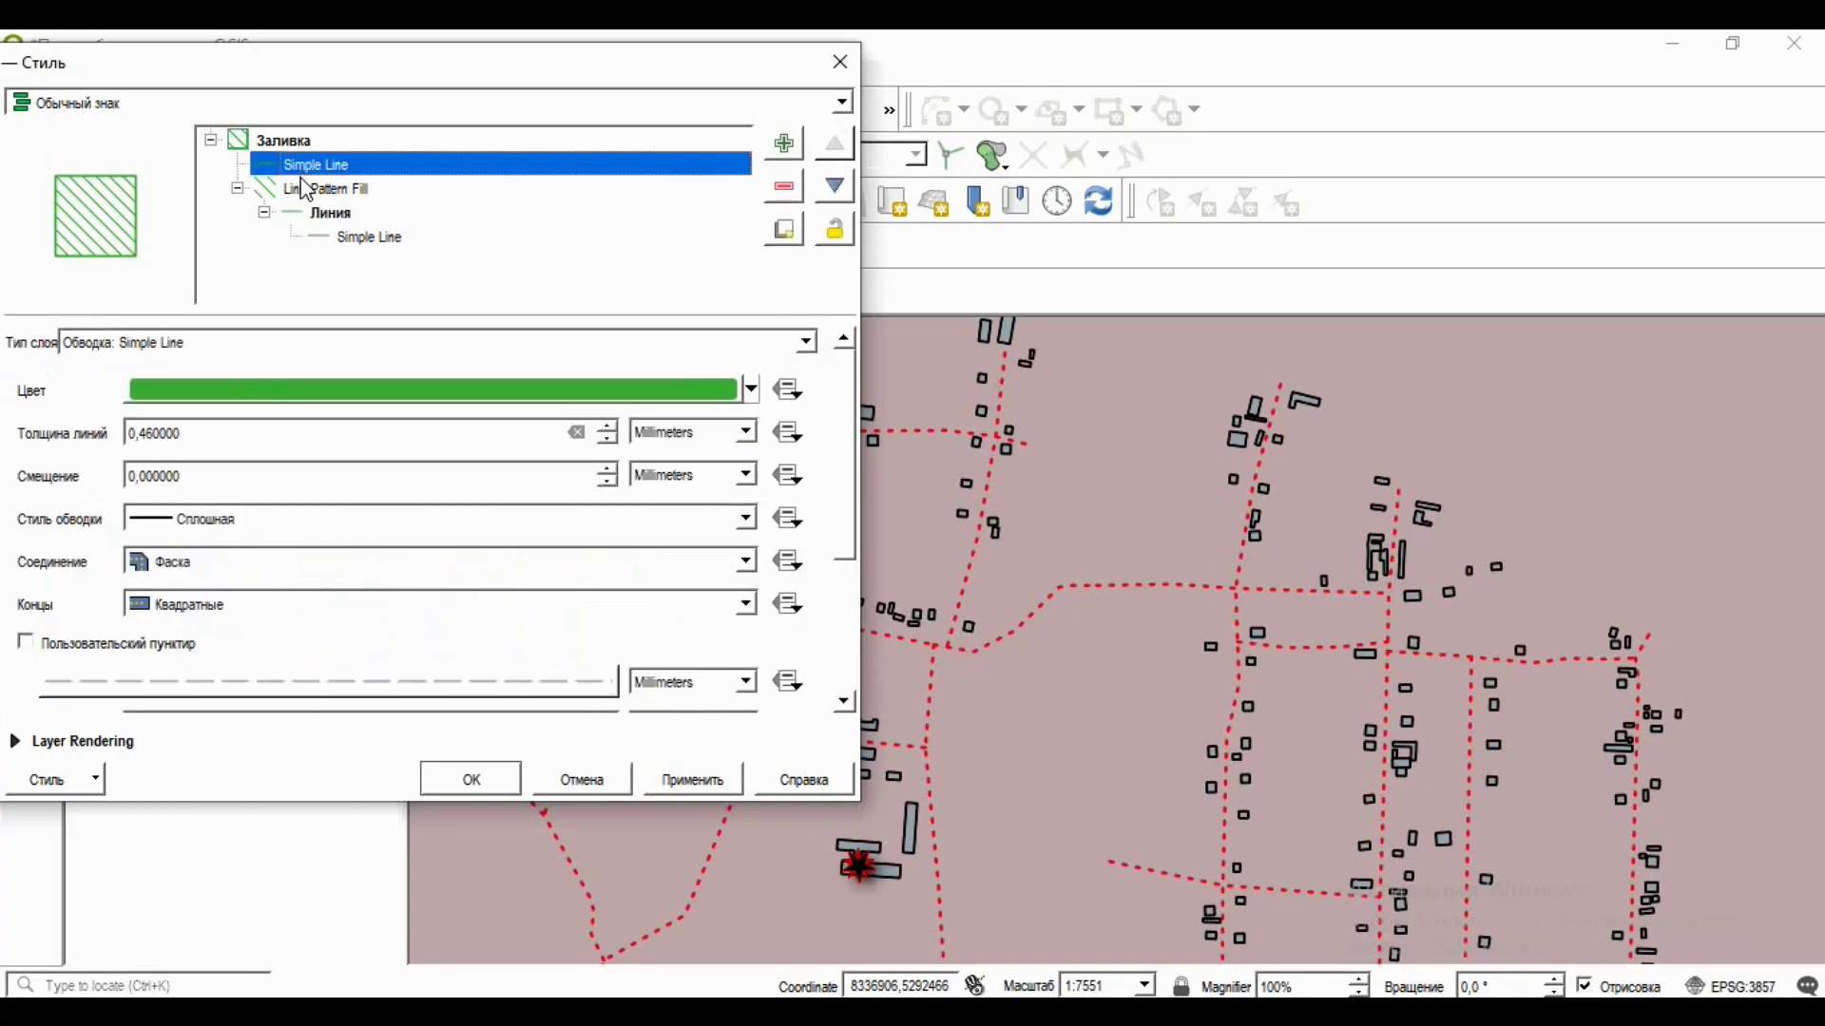
pyautogui.click(328, 391)
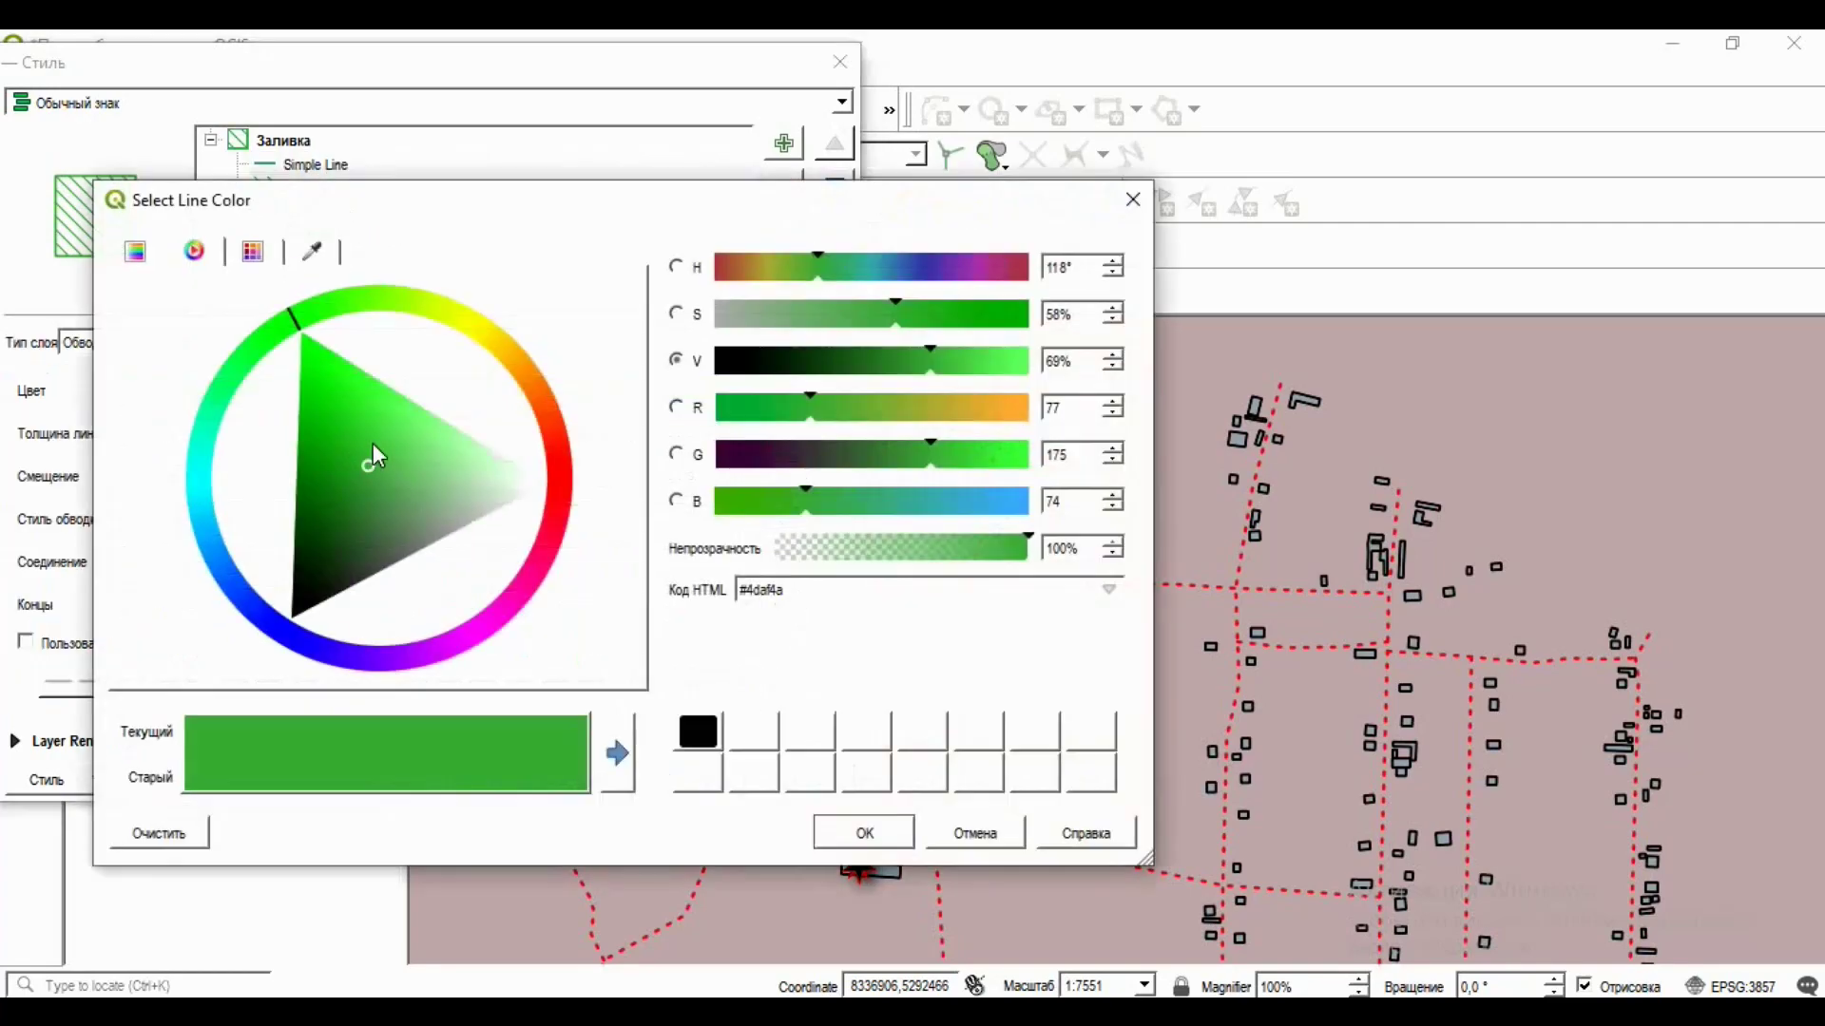
pyautogui.click(320, 583)
pyautogui.click(323, 594)
pyautogui.click(864, 832)
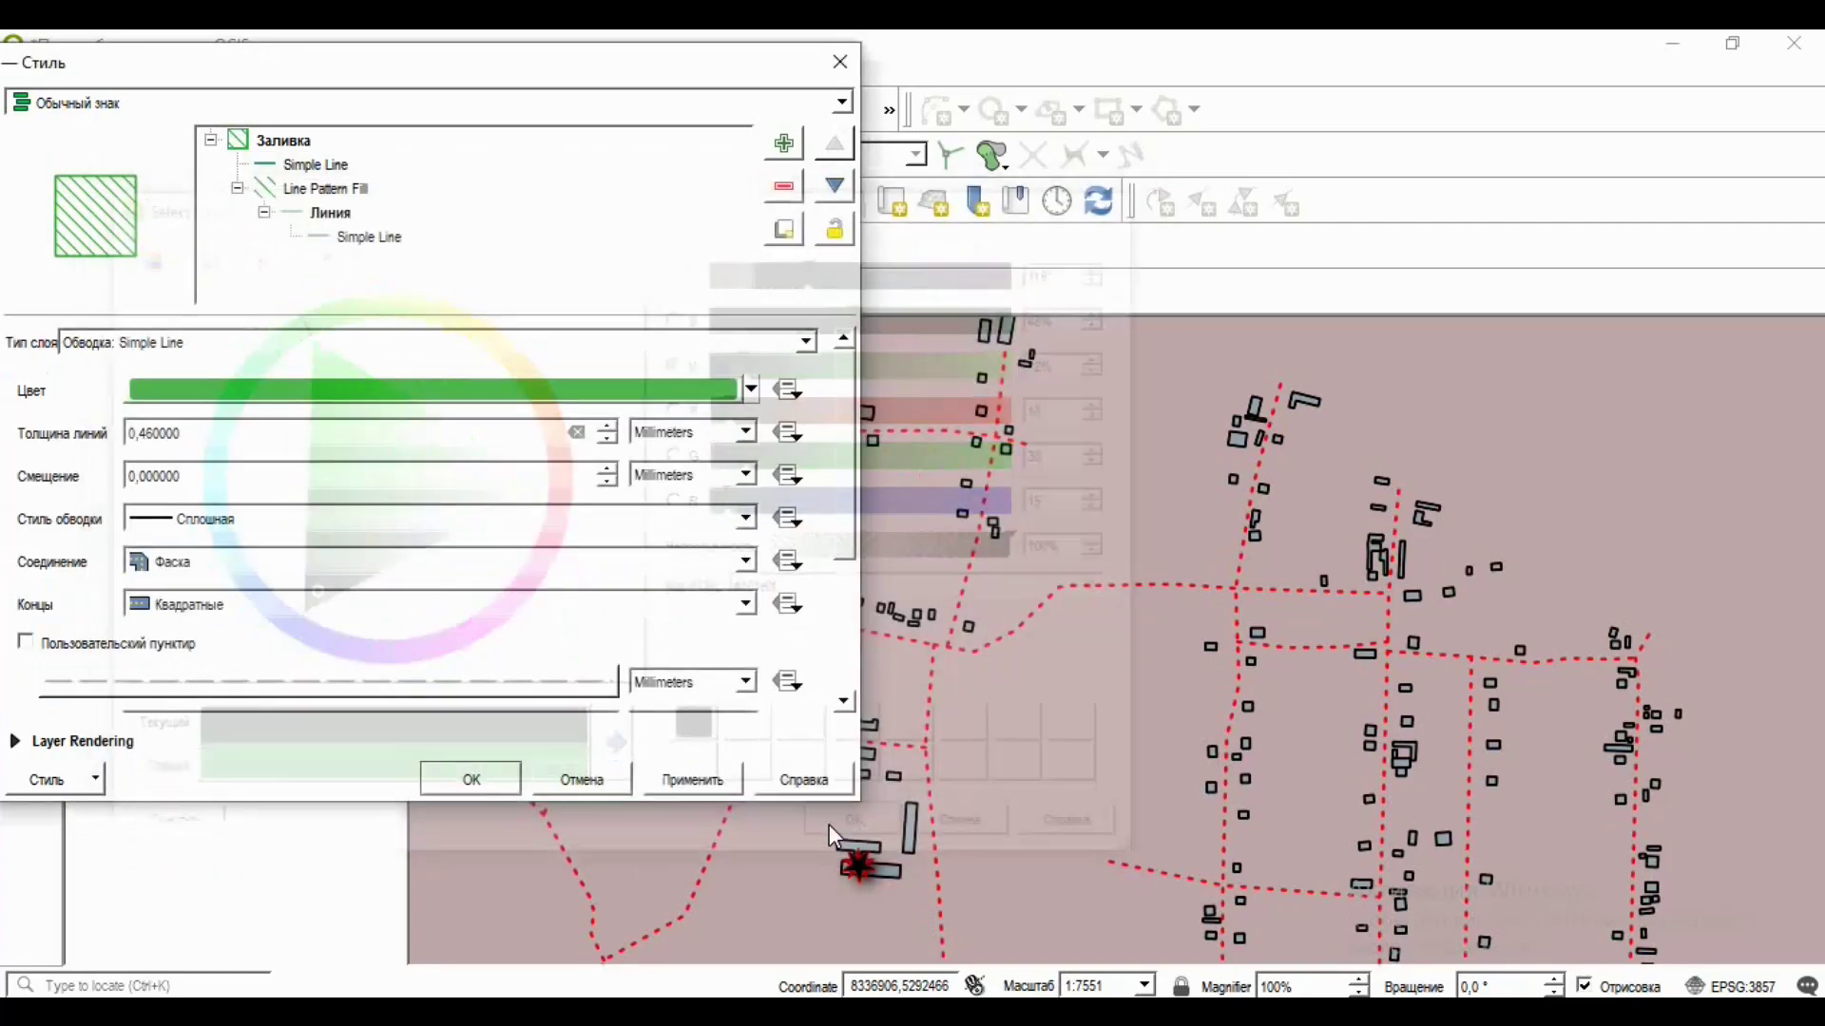
pyautogui.click(691, 782)
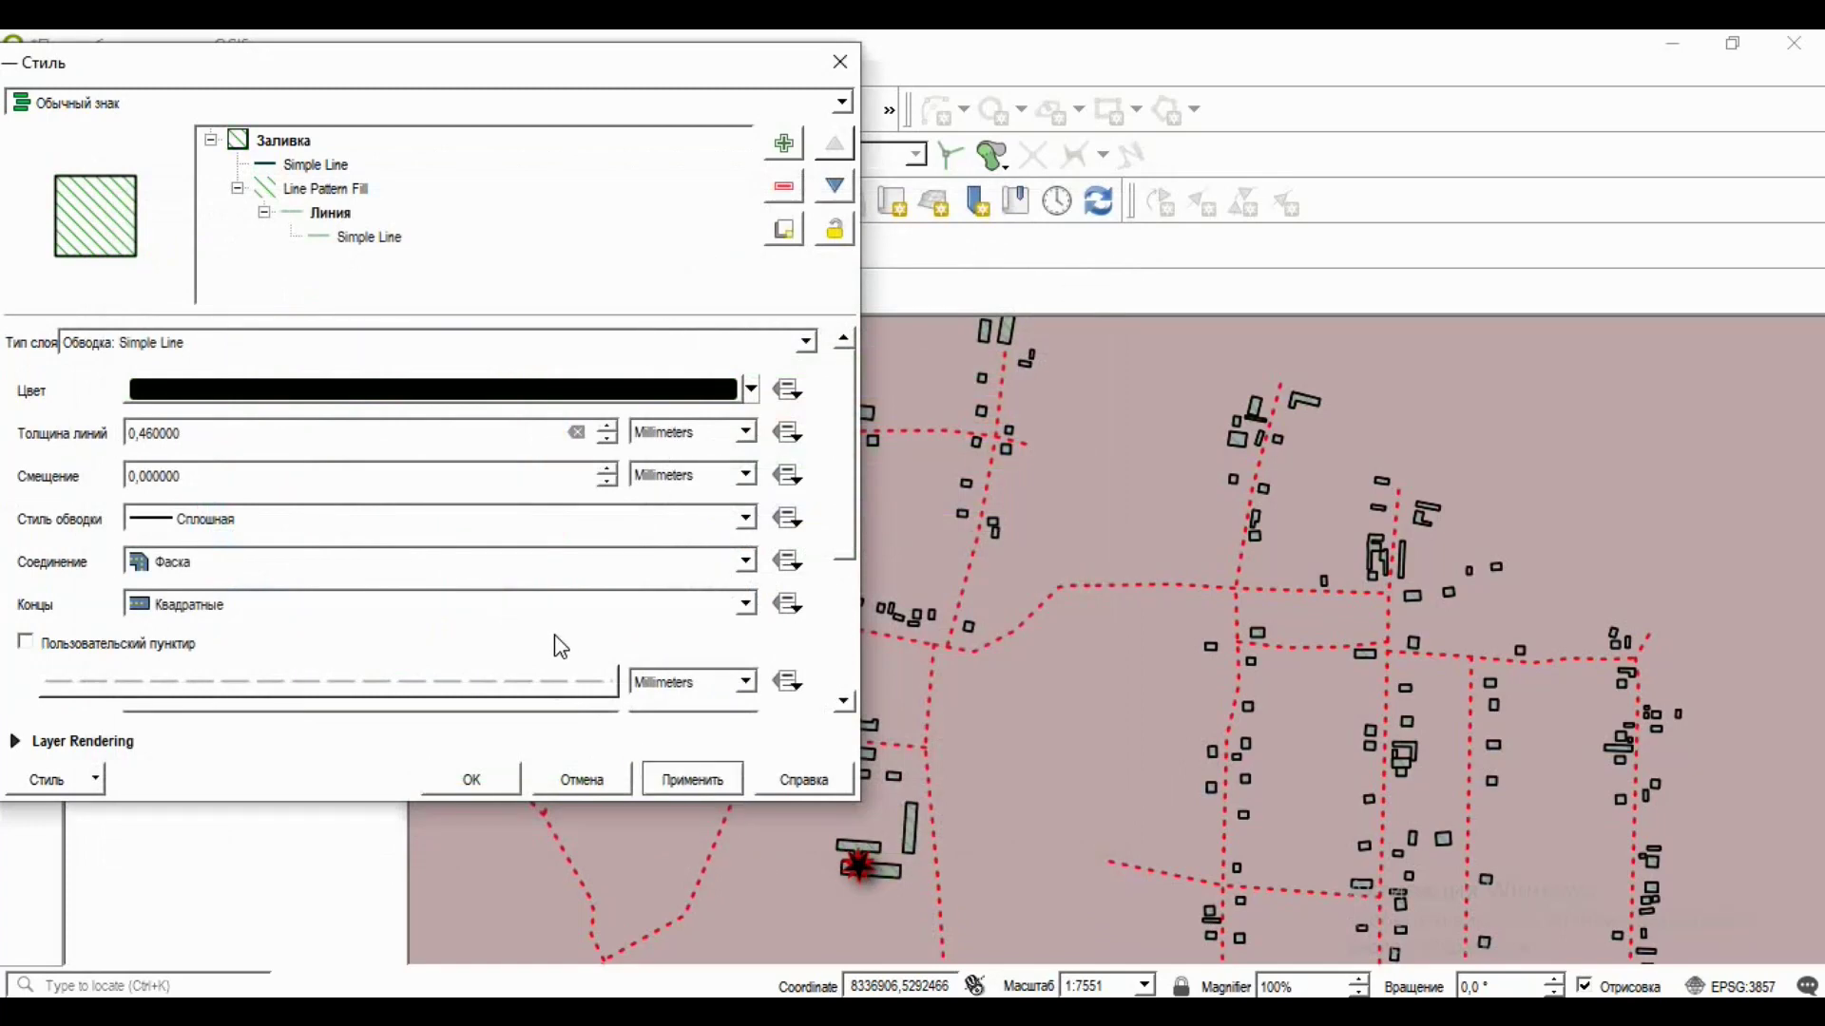
# Set the line colour of the buildings' Line Pattern Fill to yellow and confirm the layer style.
pyautogui.click(339, 191)
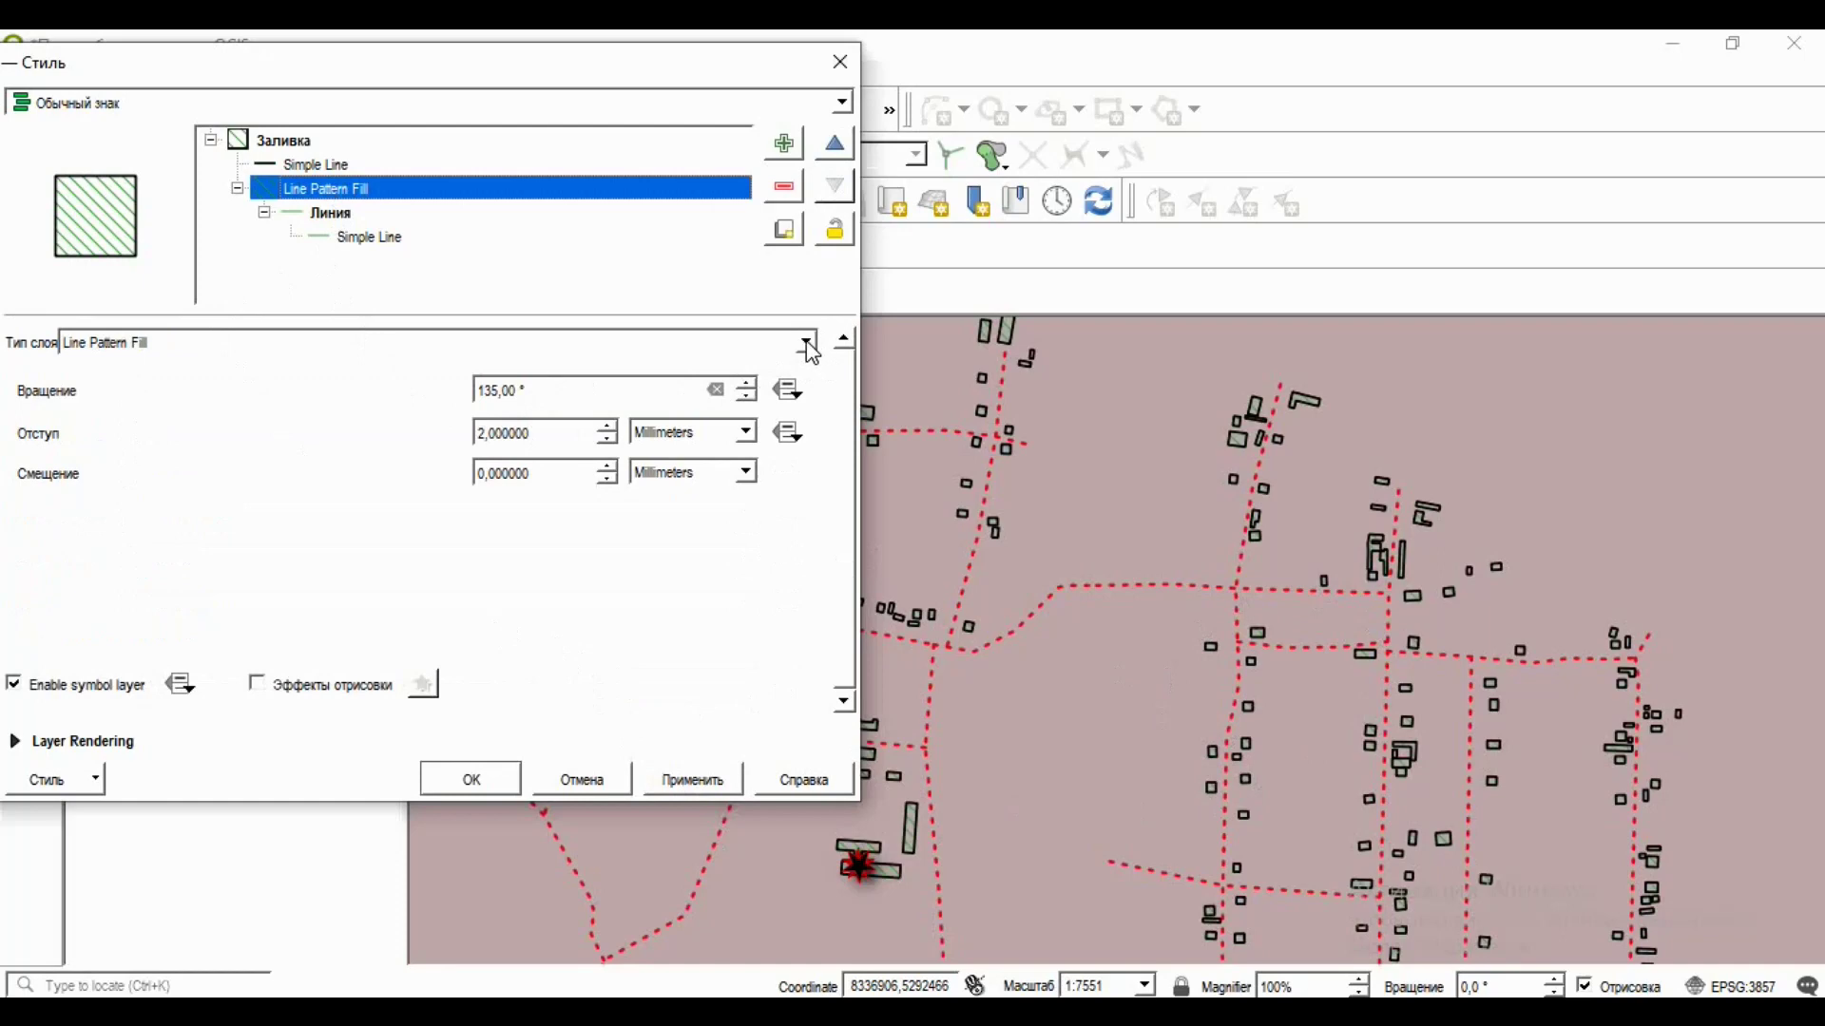
pyautogui.click(340, 212)
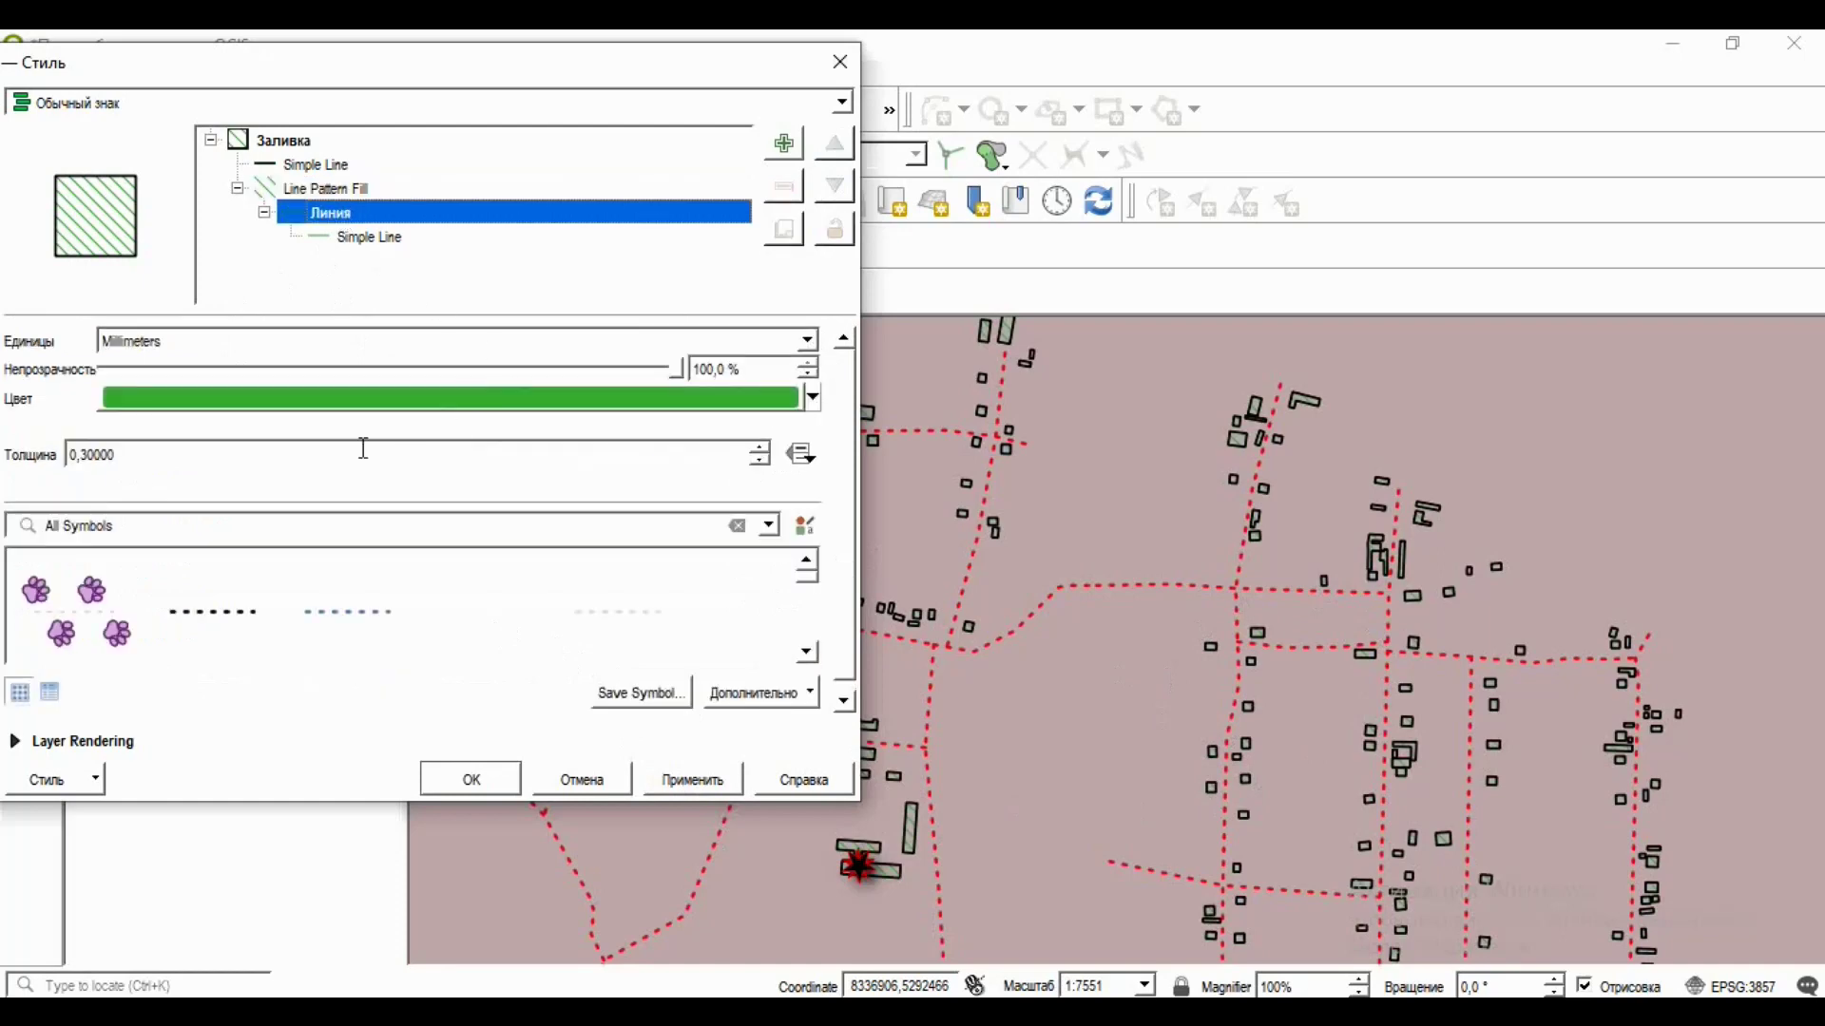
pyautogui.scroll(-2, 812, 587)
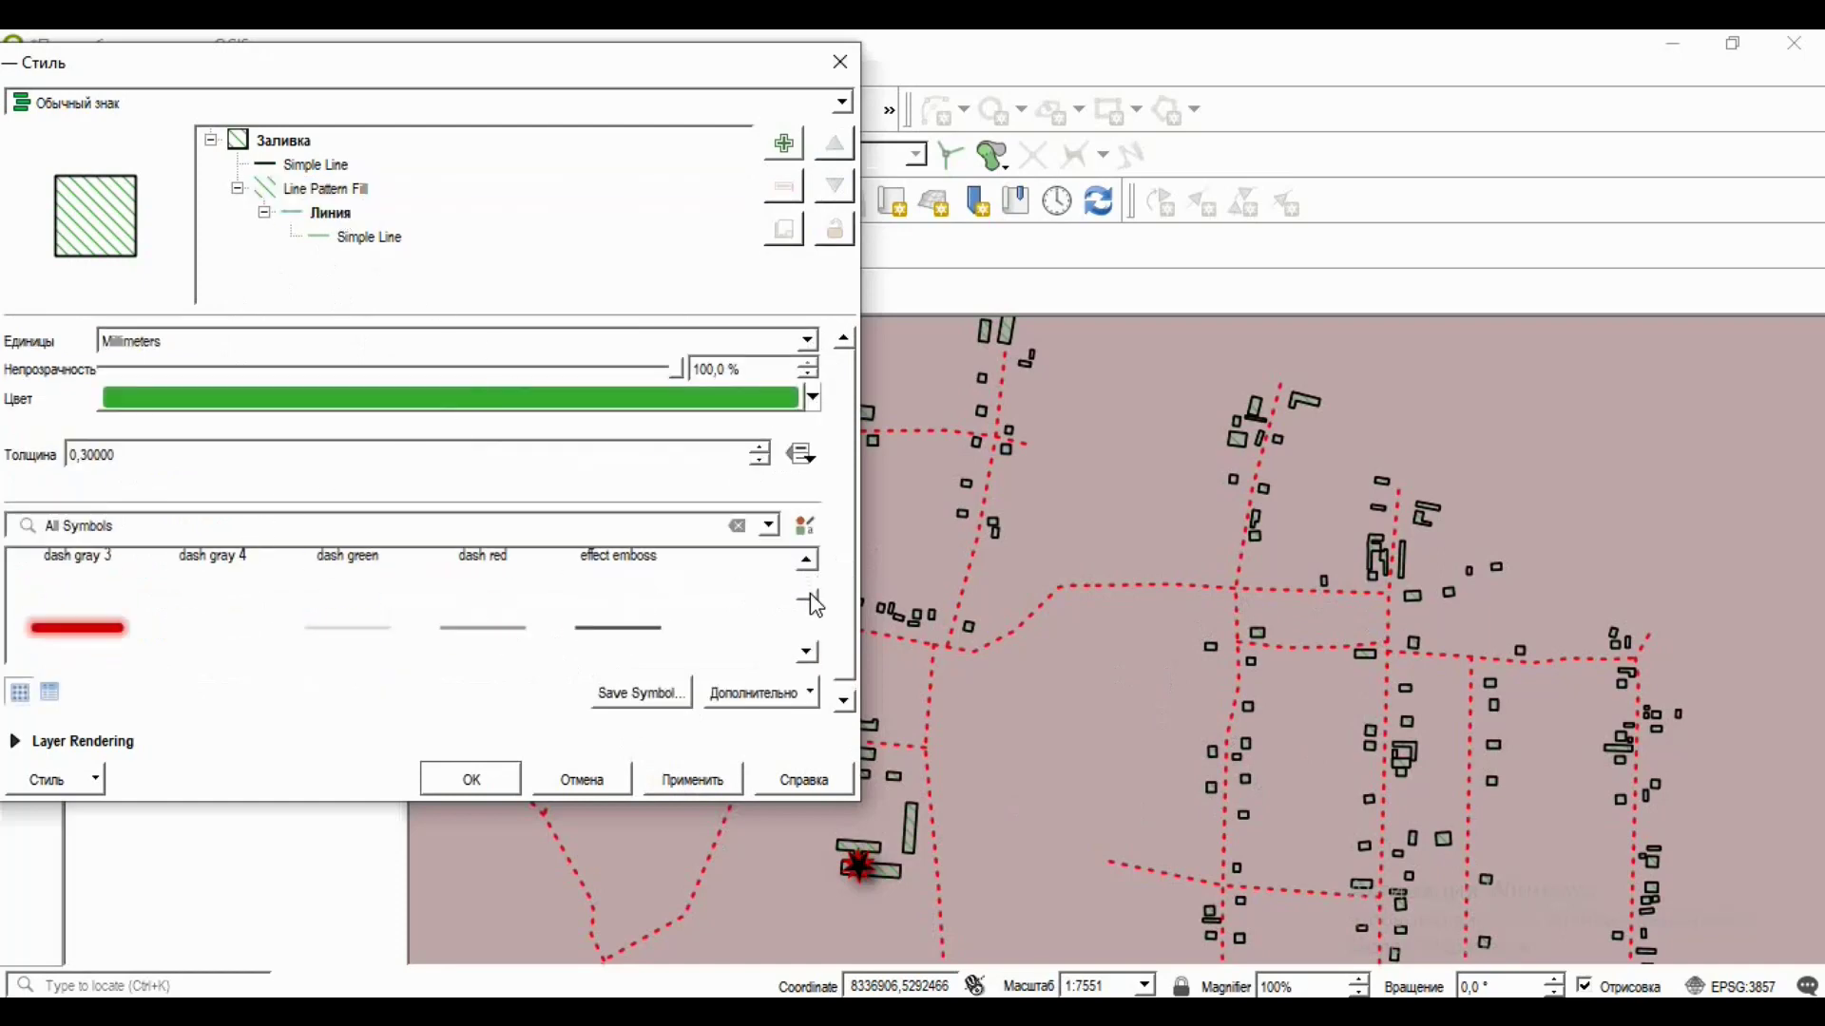
pyautogui.click(659, 403)
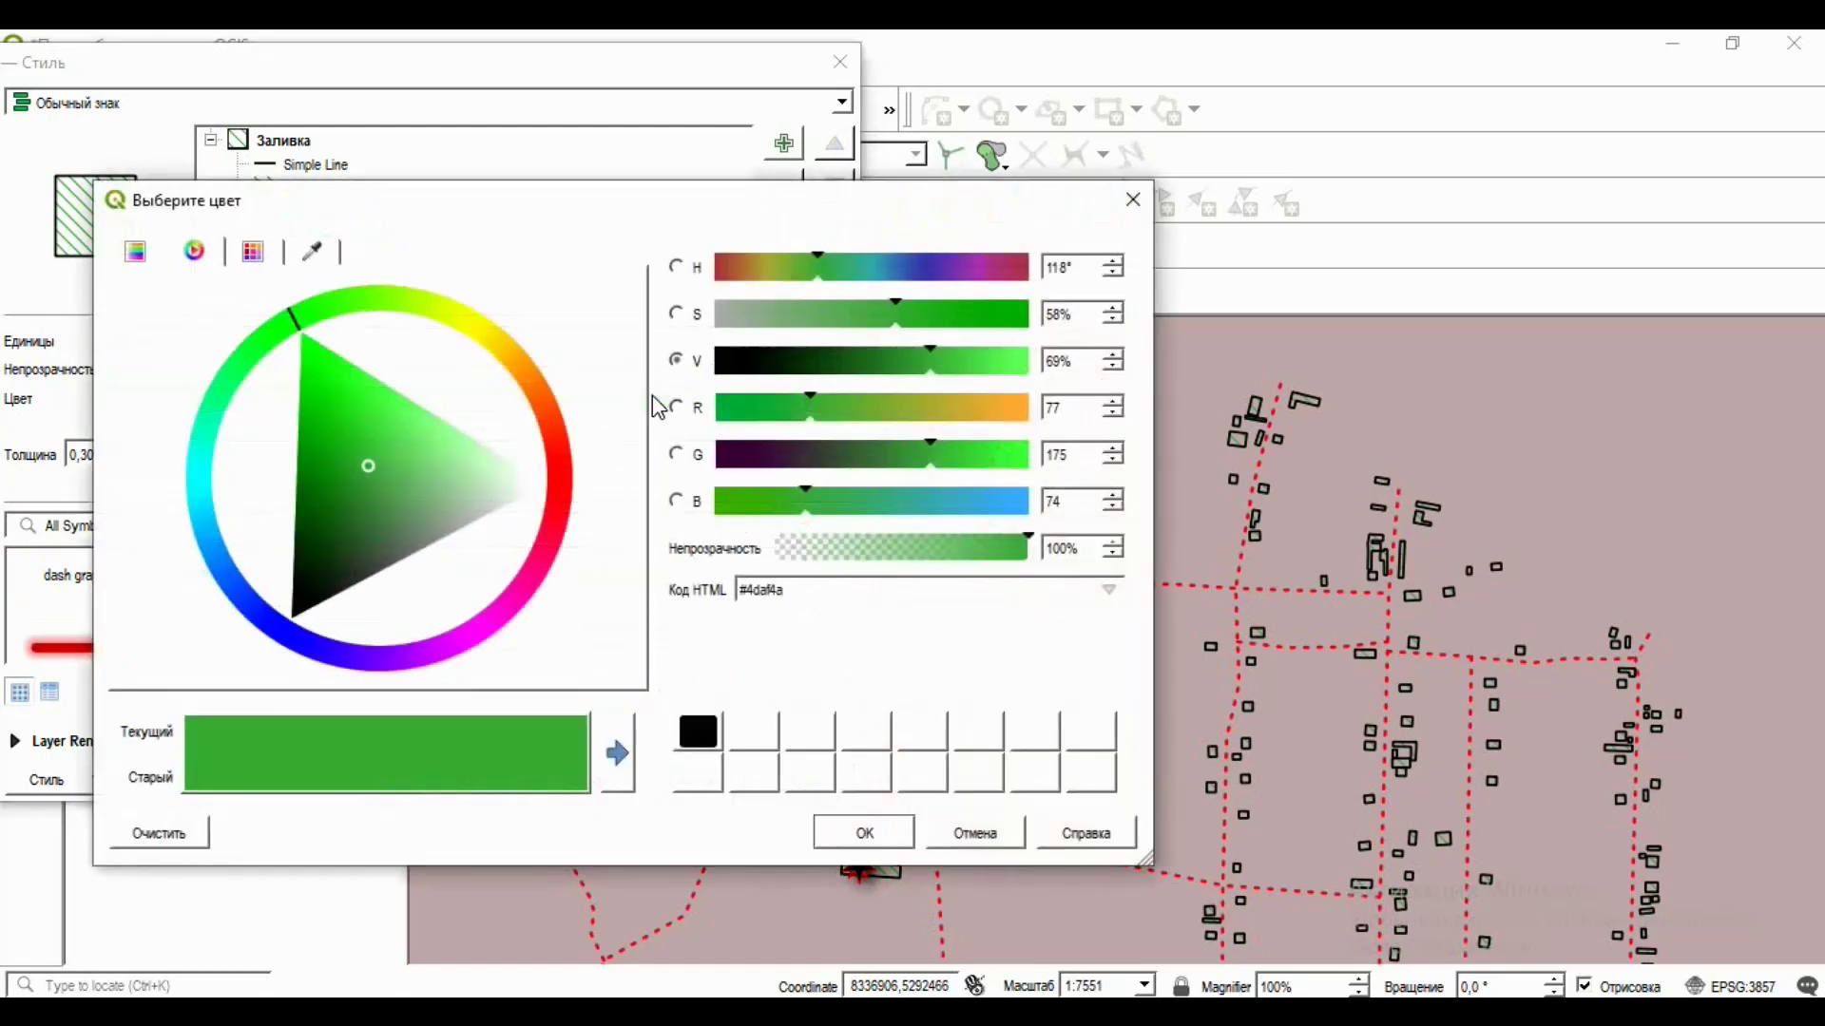
pyautogui.moveTo(549, 442); pyautogui.dragTo(459, 416)
pyautogui.click(848, 830)
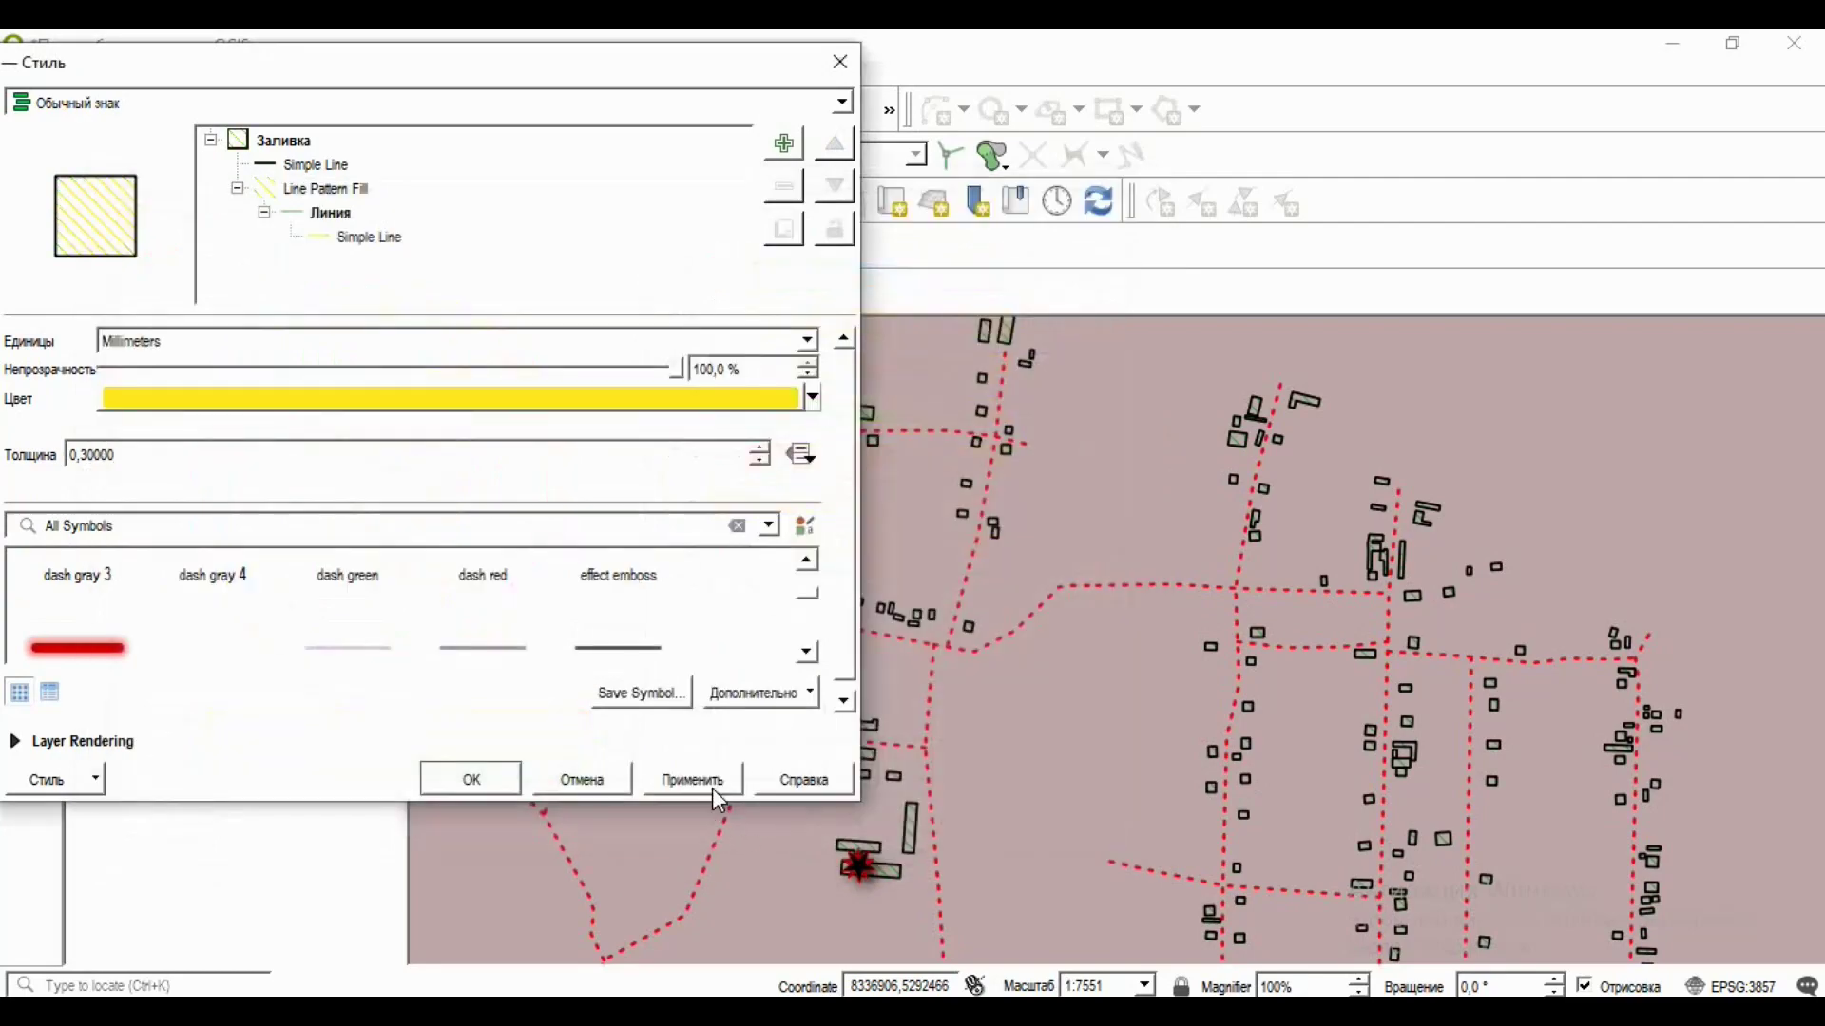
pyautogui.click(477, 789)
pyautogui.moveTo(1023, 684); pyautogui.dragTo(1067, 562)
pyautogui.click(561, 201)
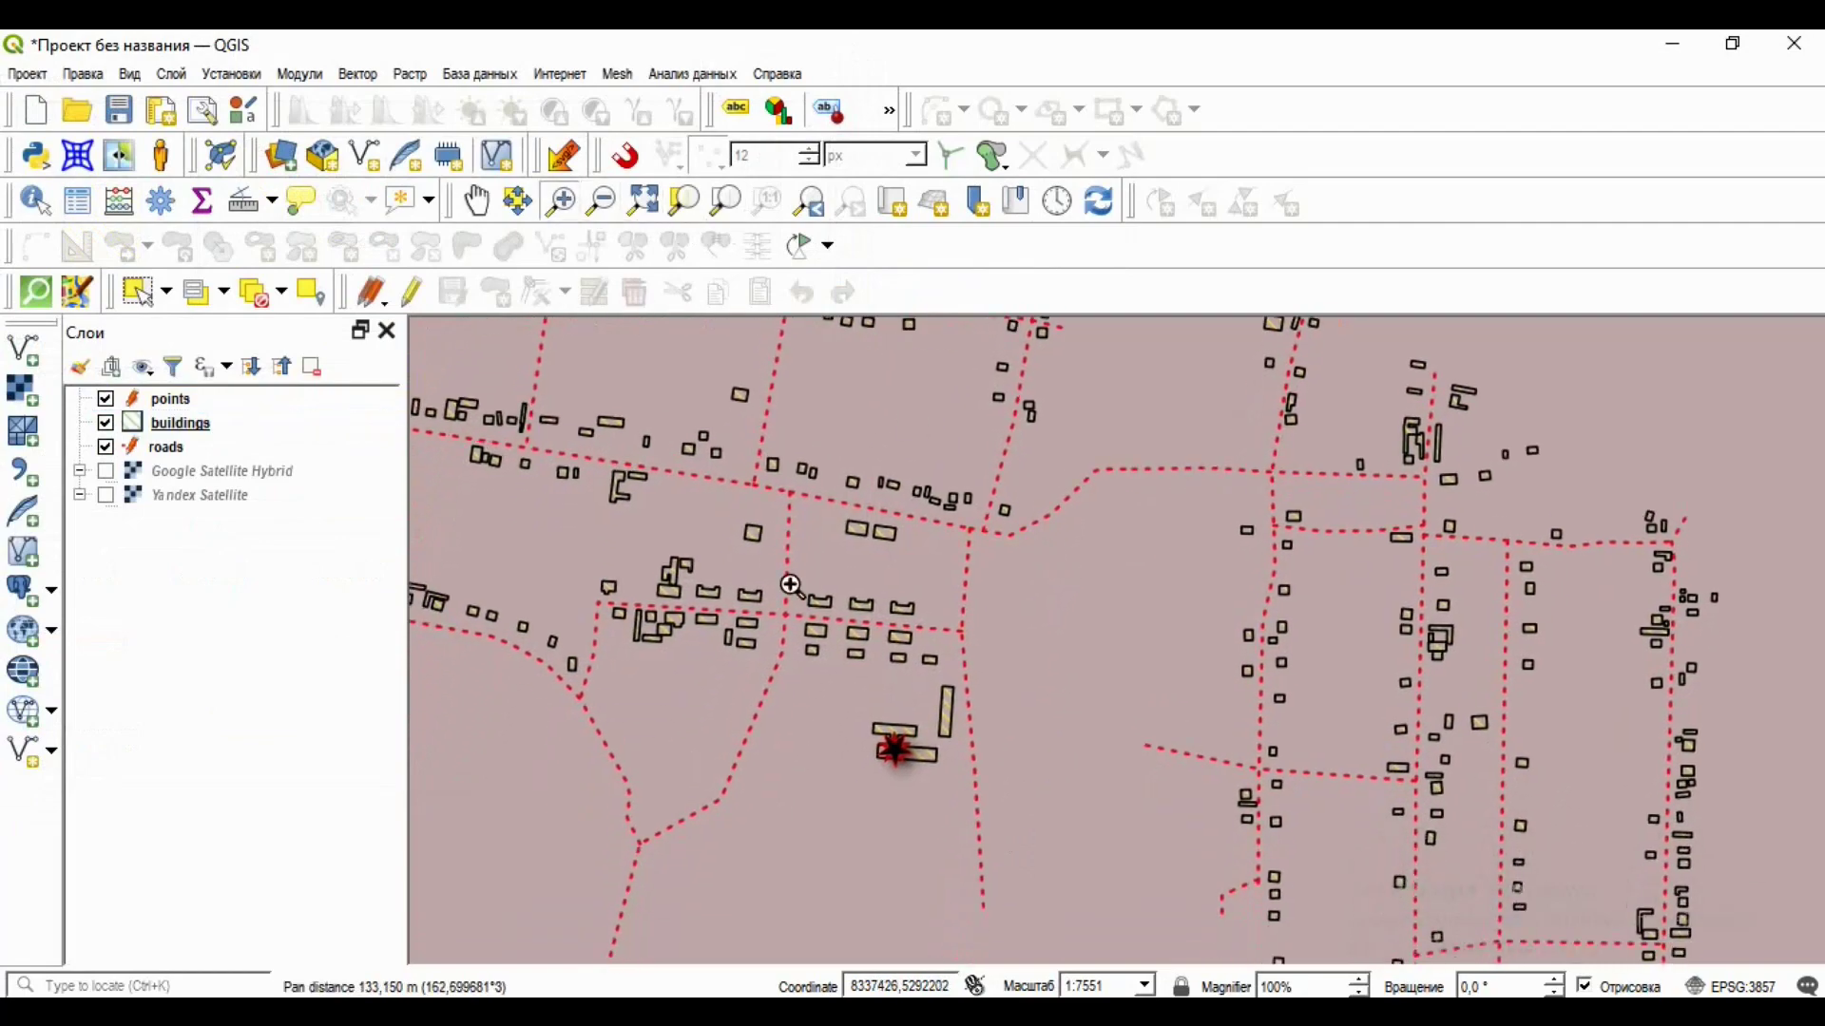